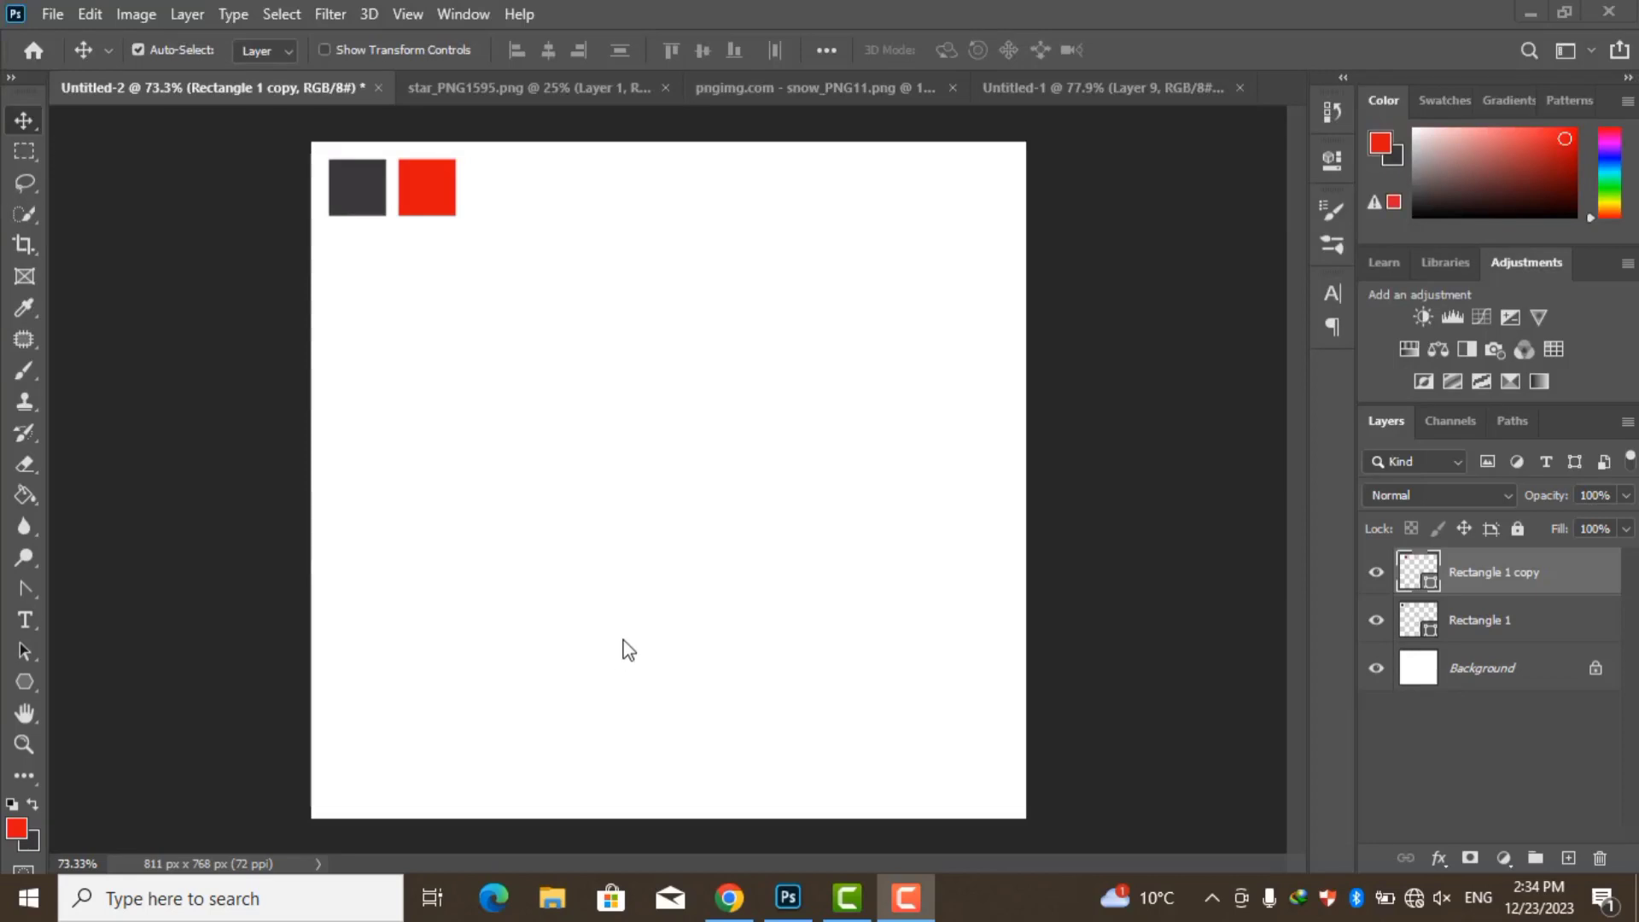
Draw a red six-sided polygon and stretch it wider
left_click(21, 681)
left_click_drag(597, 465, 678, 607)
key("ctrl+t")
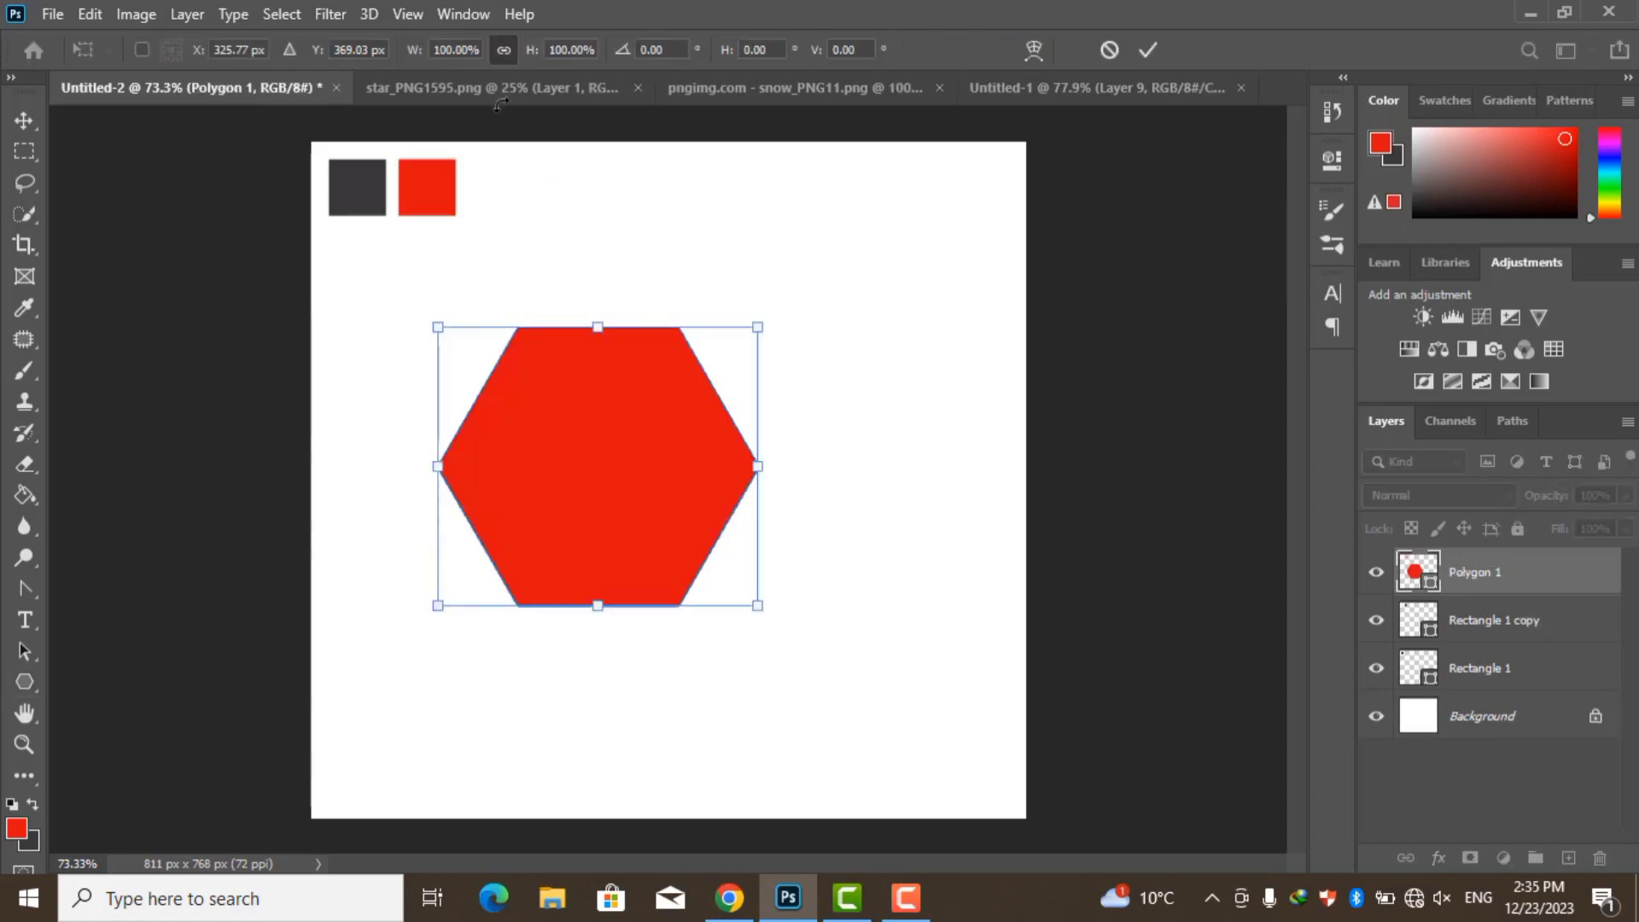
left_click_drag(757, 466, 888, 468)
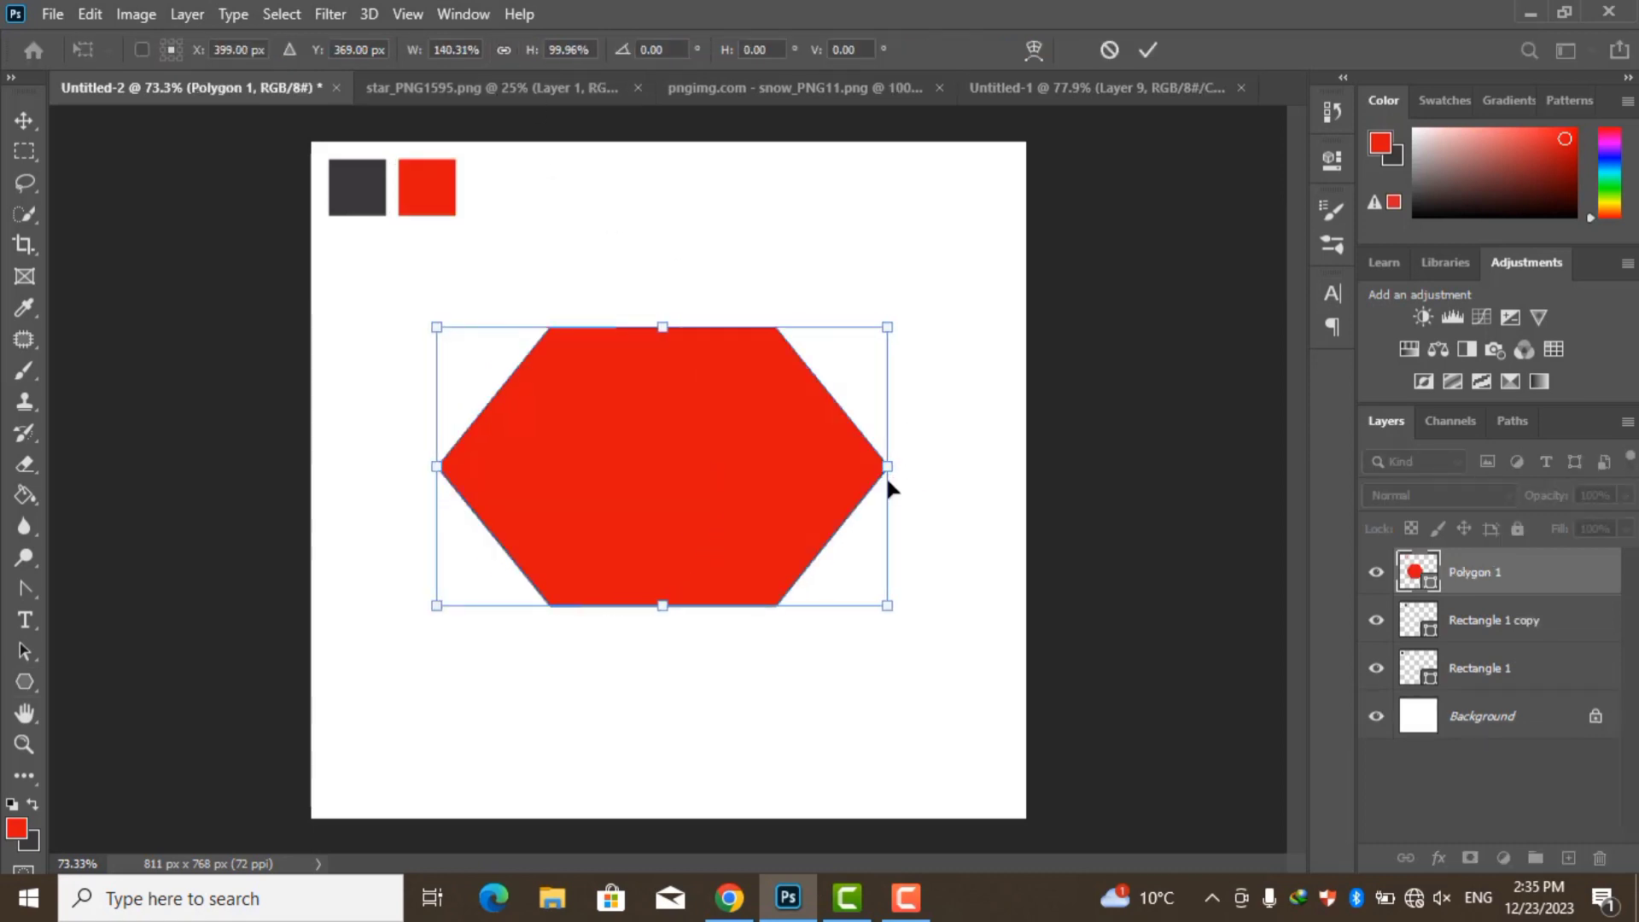
left_click(1149, 50)
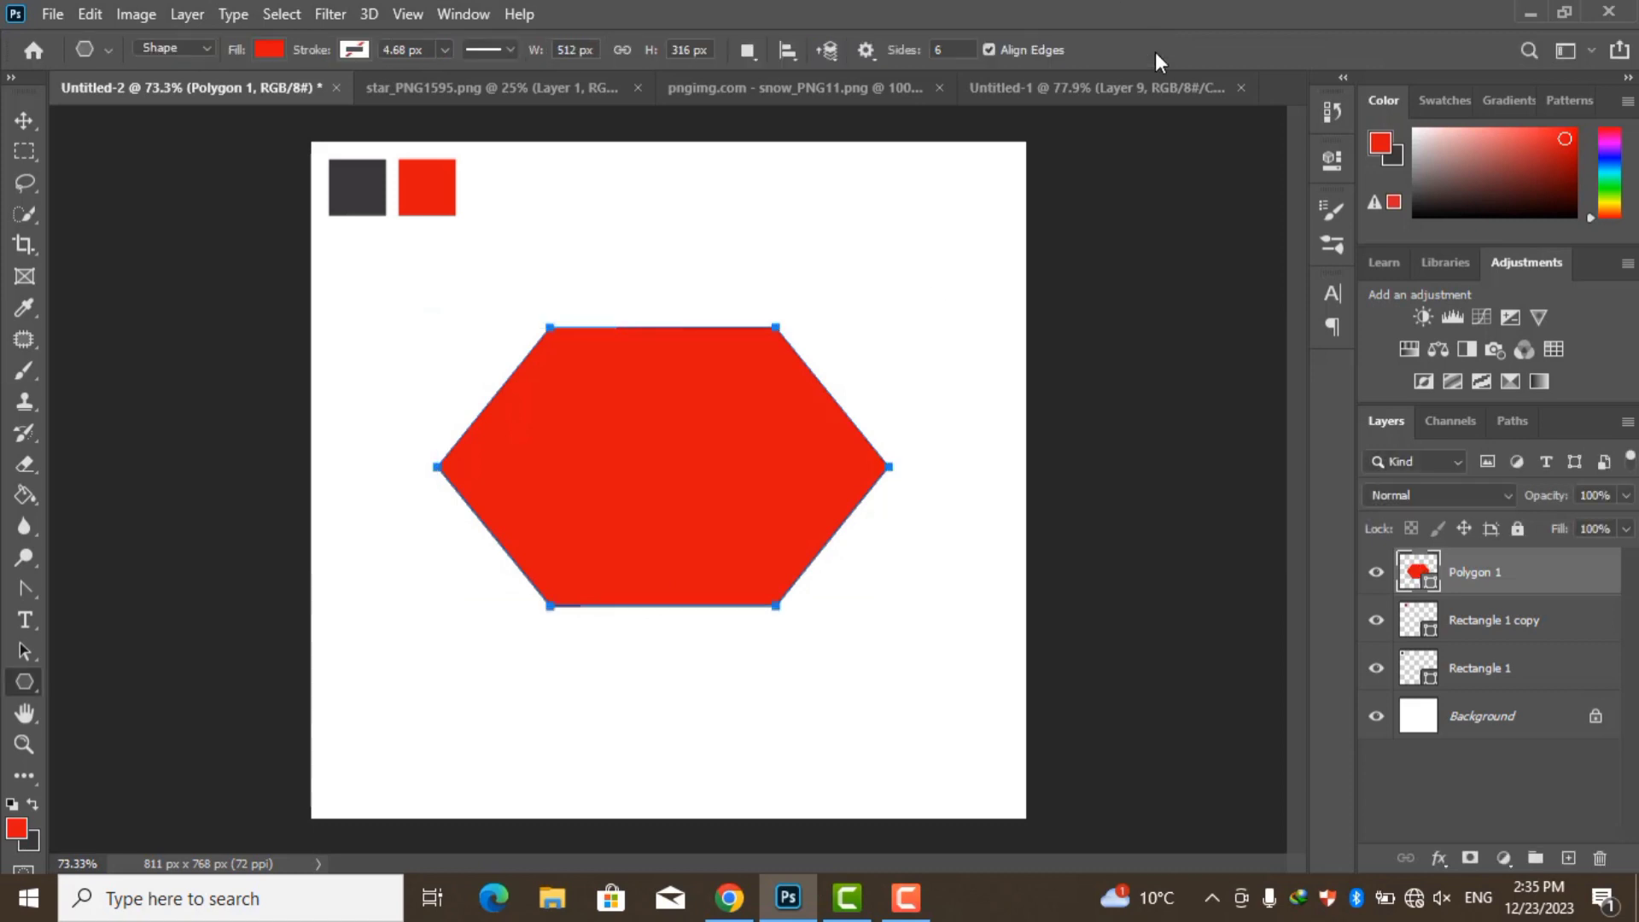
Mask the hexagon's lower part away to leave a top strip, and move it lower
left_click(24, 151)
left_click_drag(392, 402, 934, 676)
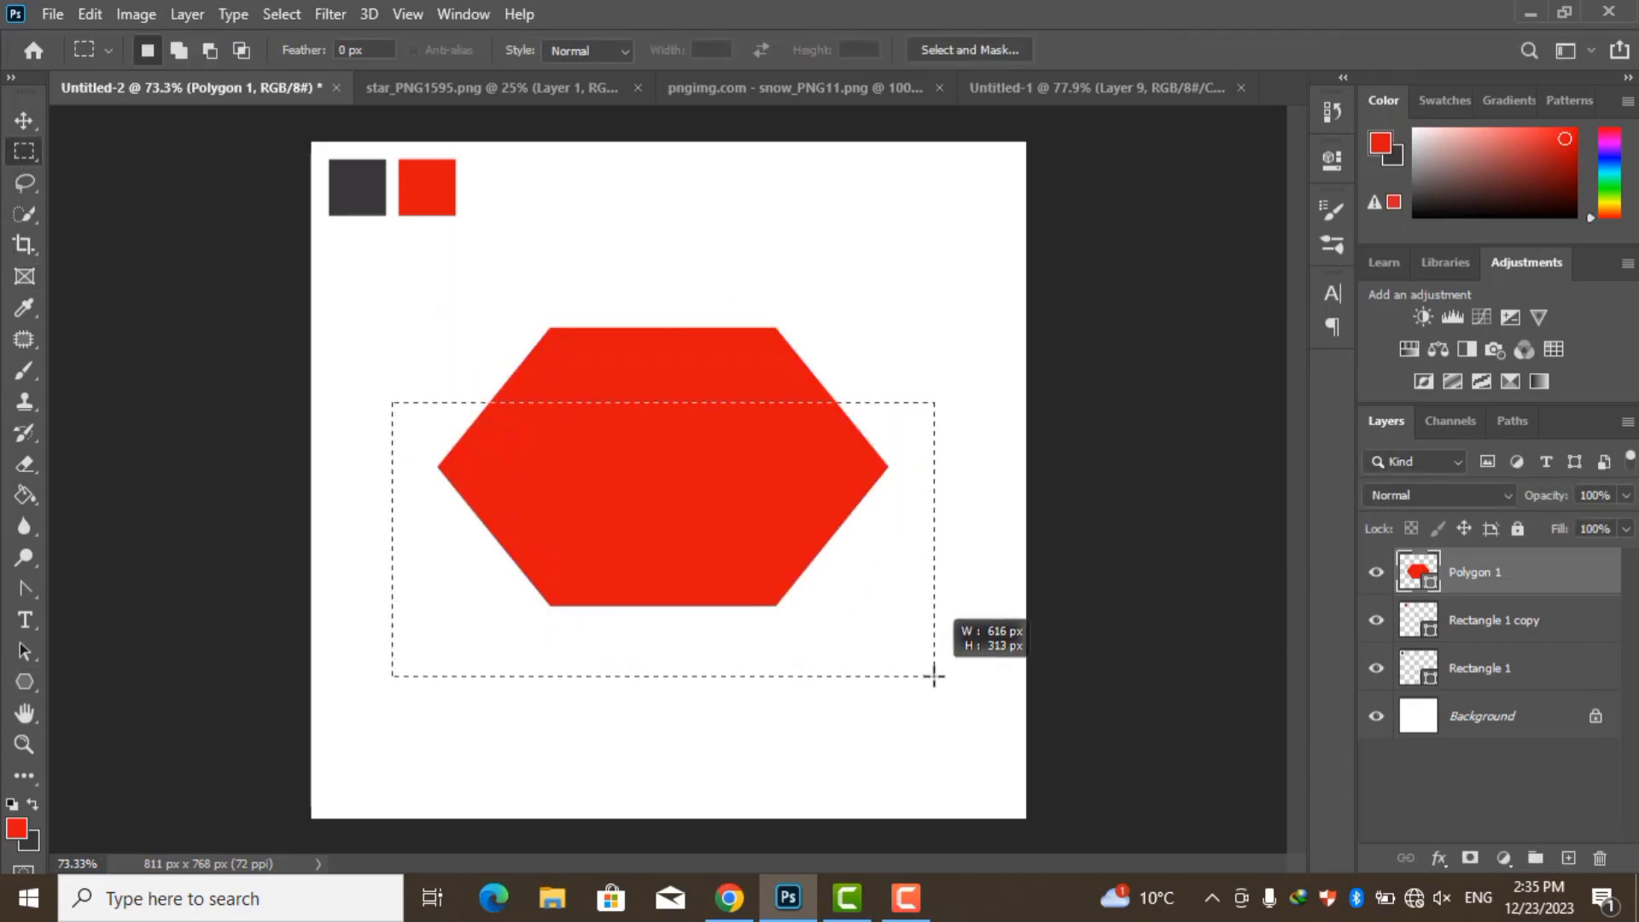
left_click_drag(415, 380, 945, 681)
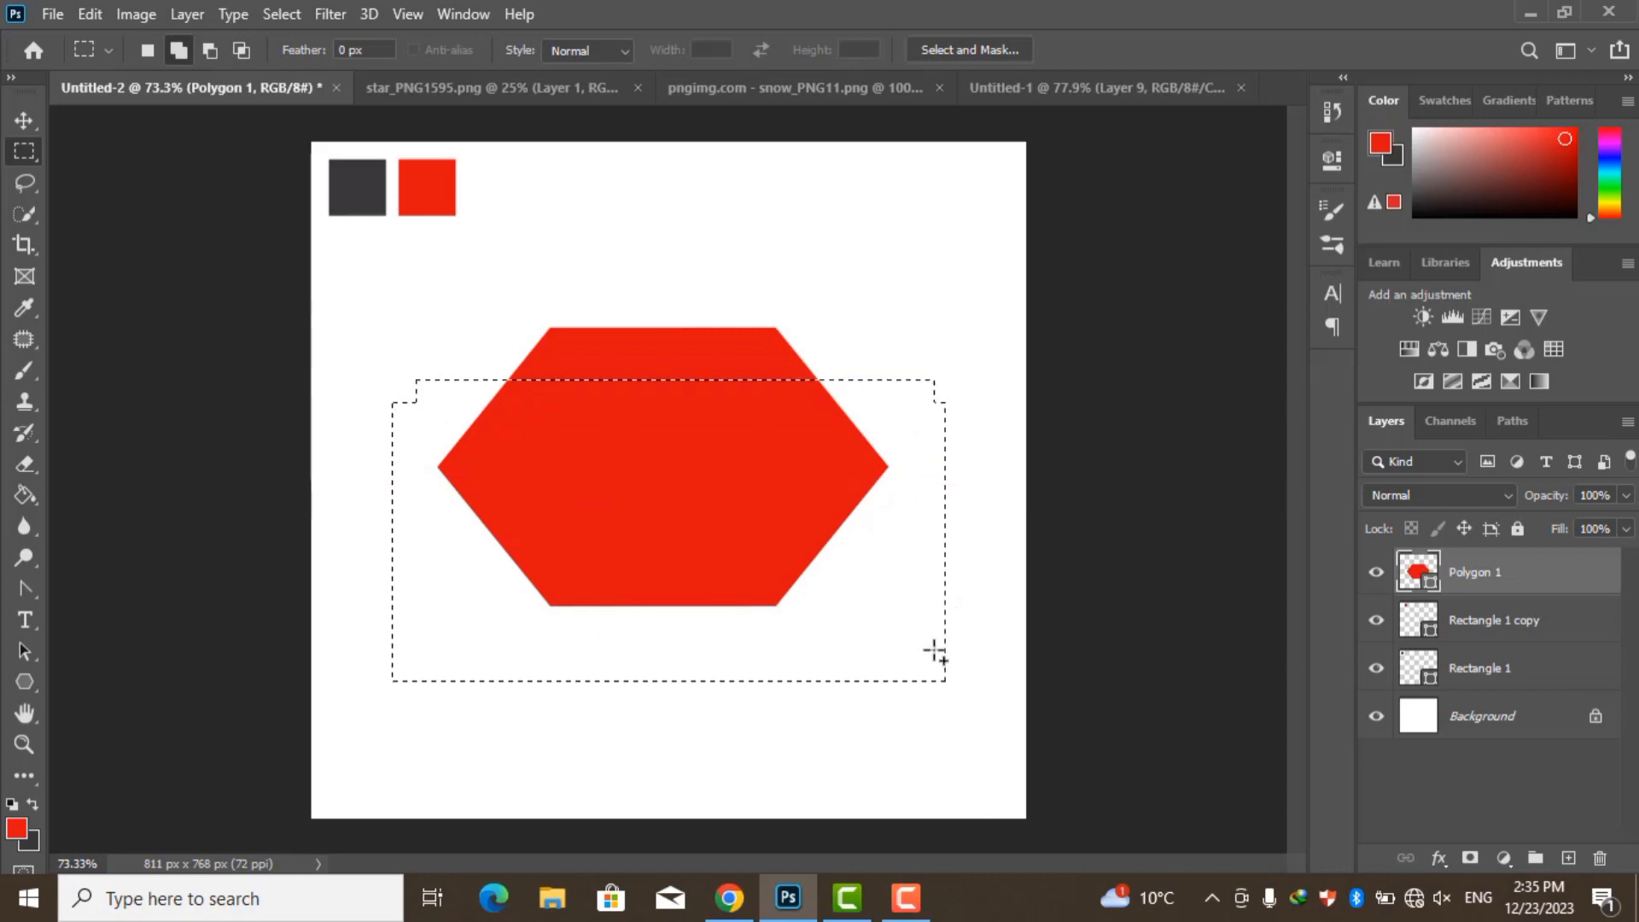
left_click(1469, 857, "alt")
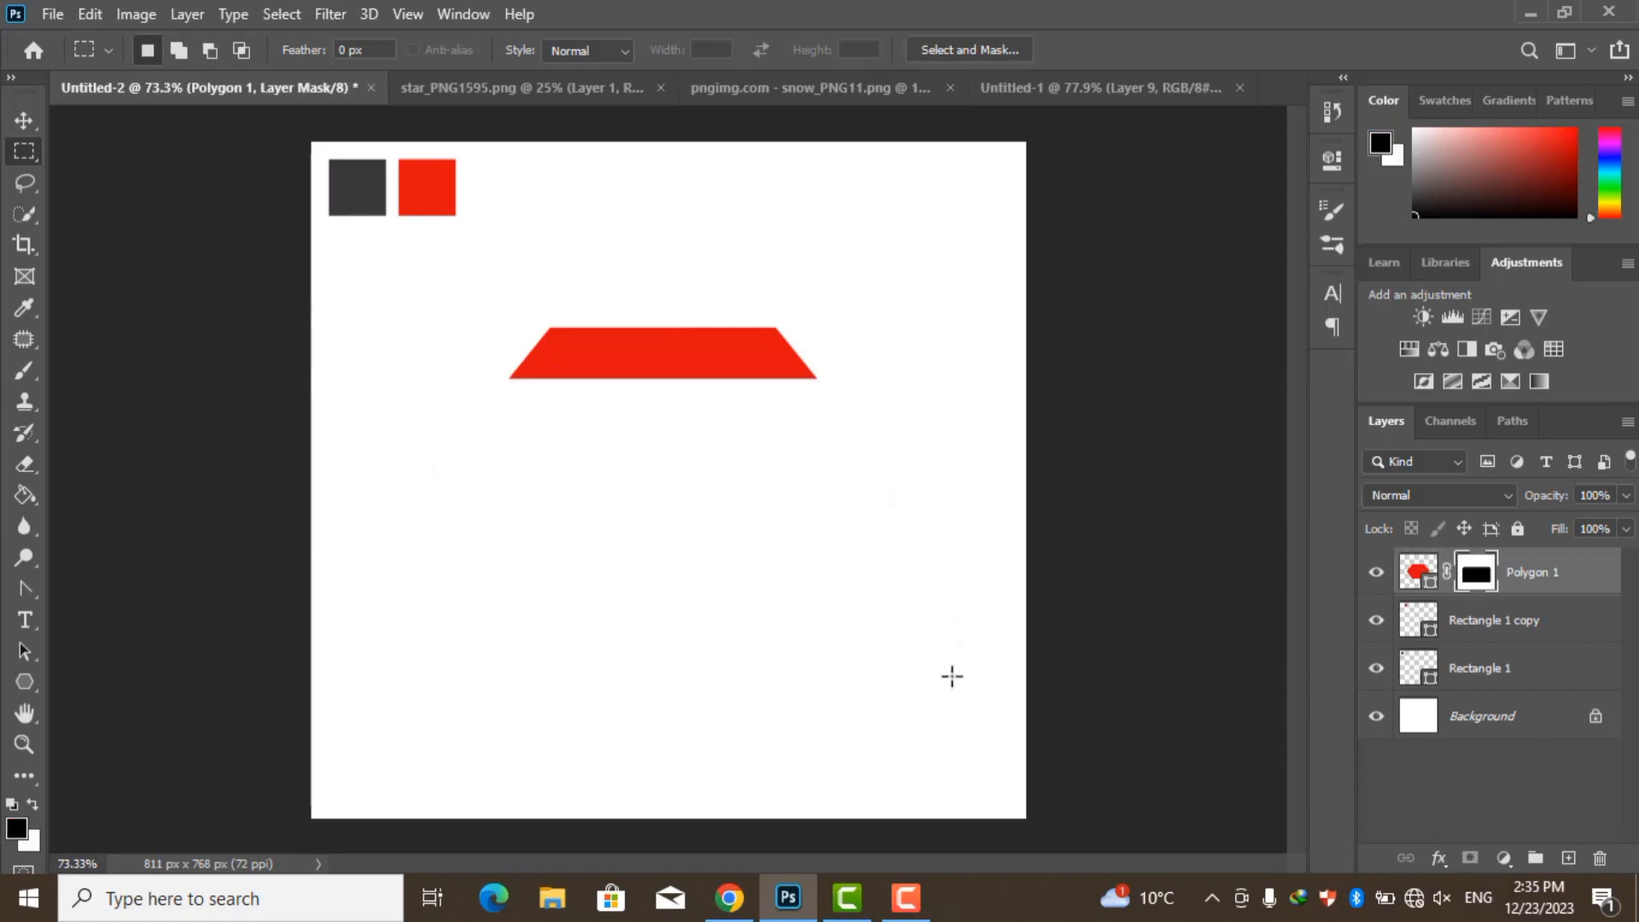
left_click(23, 120)
mouse_move(690, 370)
left_mouse_down()
mouse_move(743, 610)
mouse_move(709, 636)
left_mouse_up()
Tilt the red strip slightly counter-clockwise
key("ctrl+t")
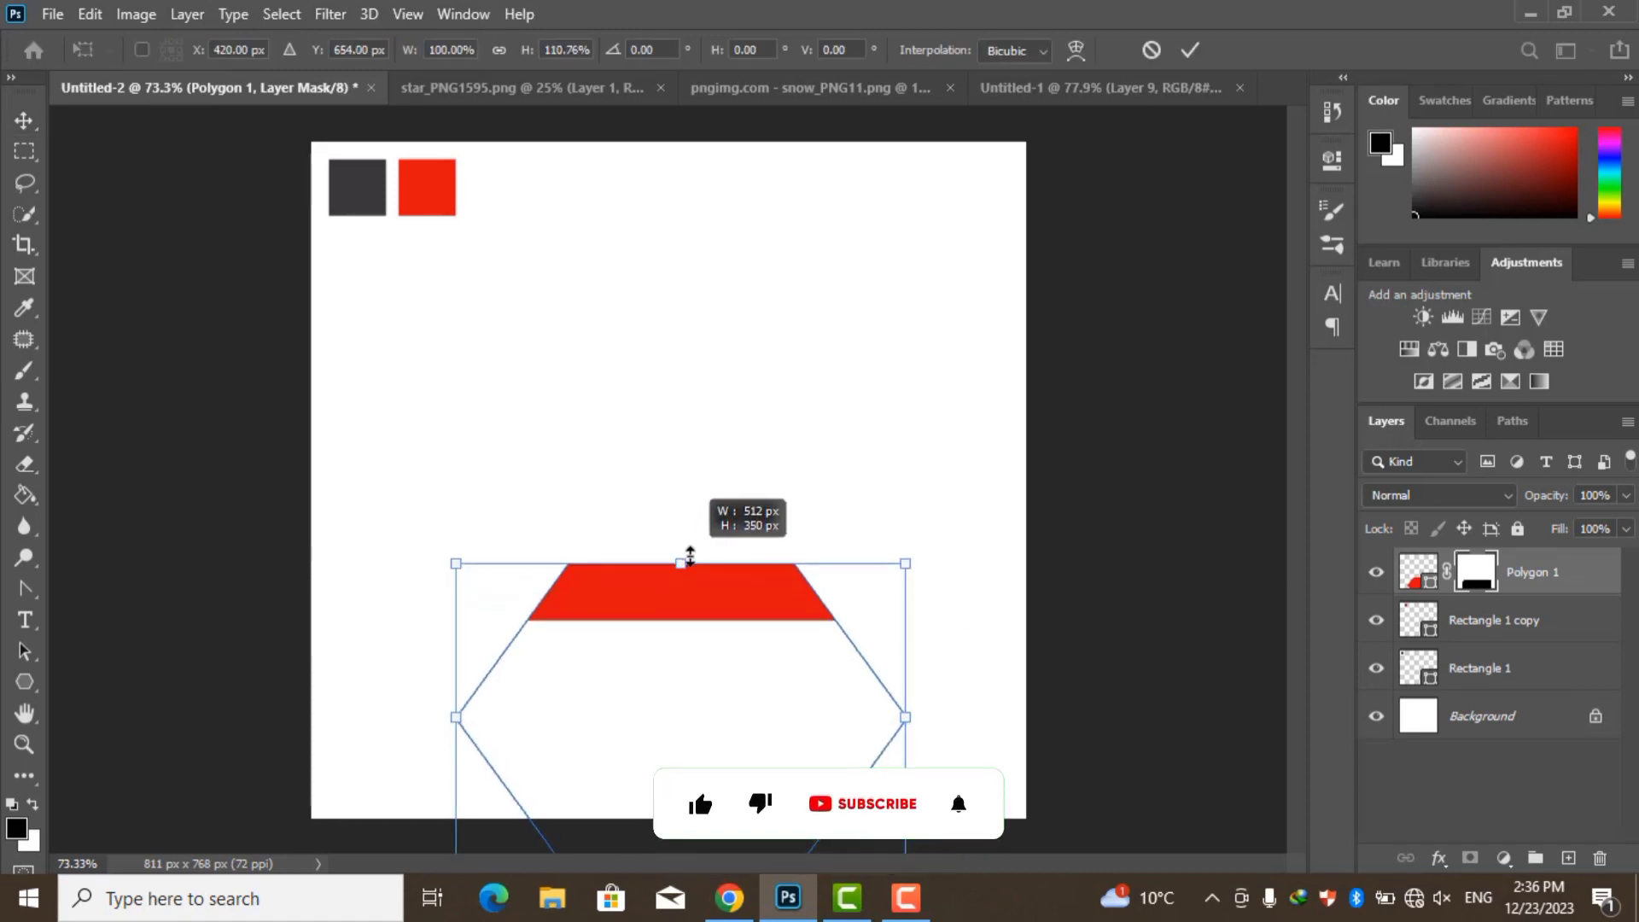
mouse_move(918, 580)
left_mouse_down()
mouse_move(921, 542)
mouse_move(776, 677)
left_mouse_up()
key("Return")
Add a second strip copy, slightly smaller and rotated, stacked above the first
left_click_drag(853, 598, 870, 575)
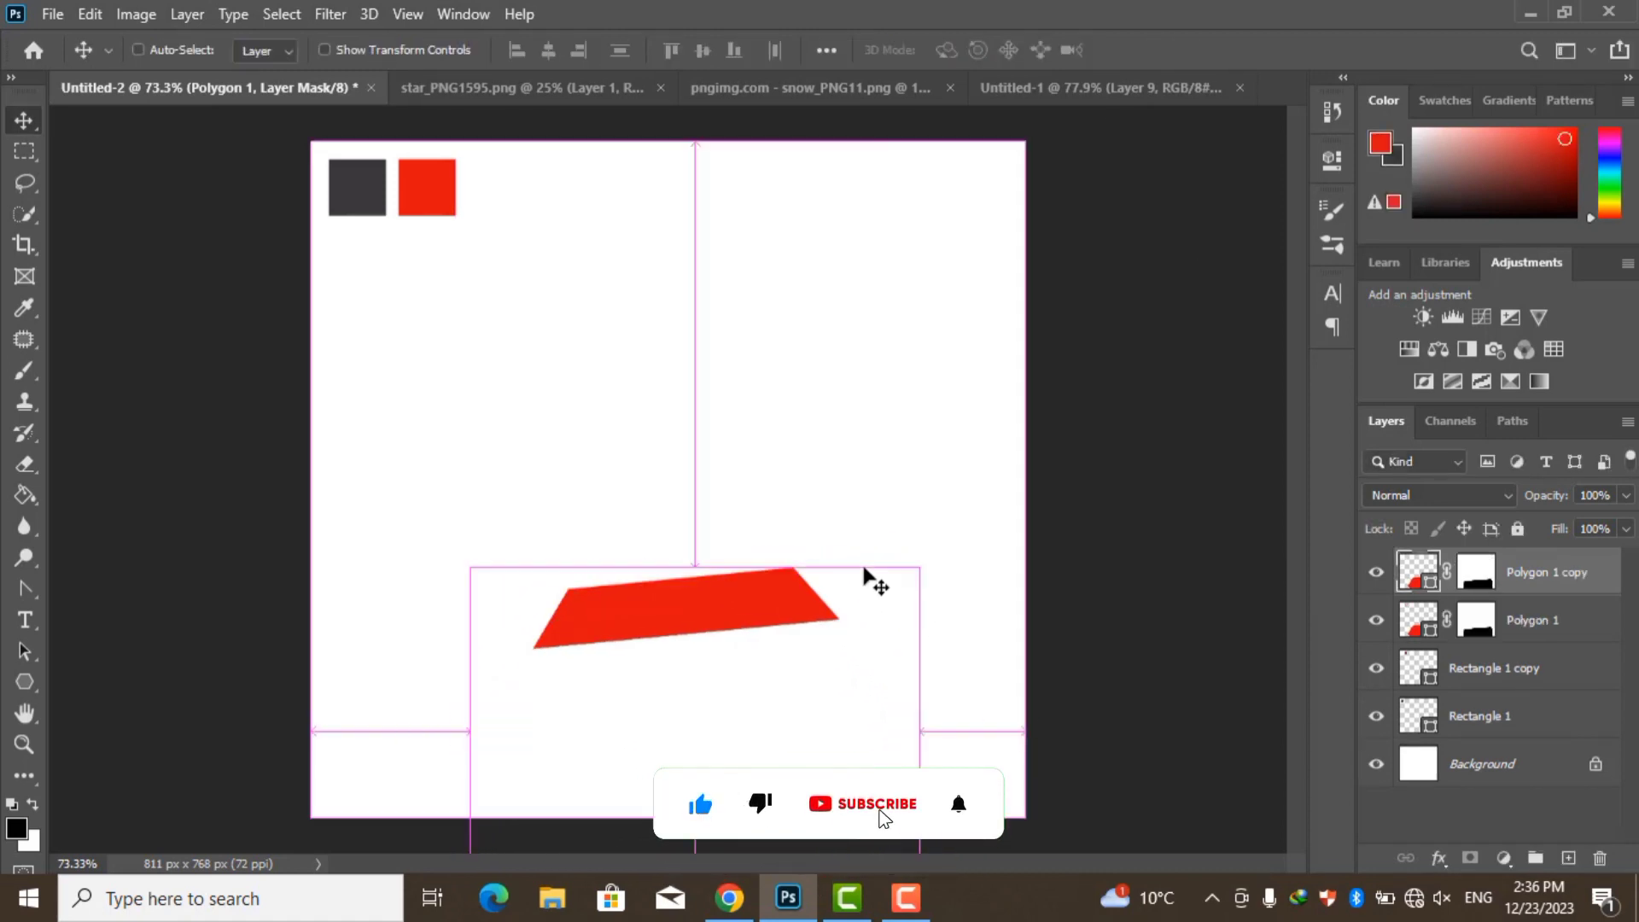
key("ctrl+t")
left_click_drag(707, 711, 369, 486)
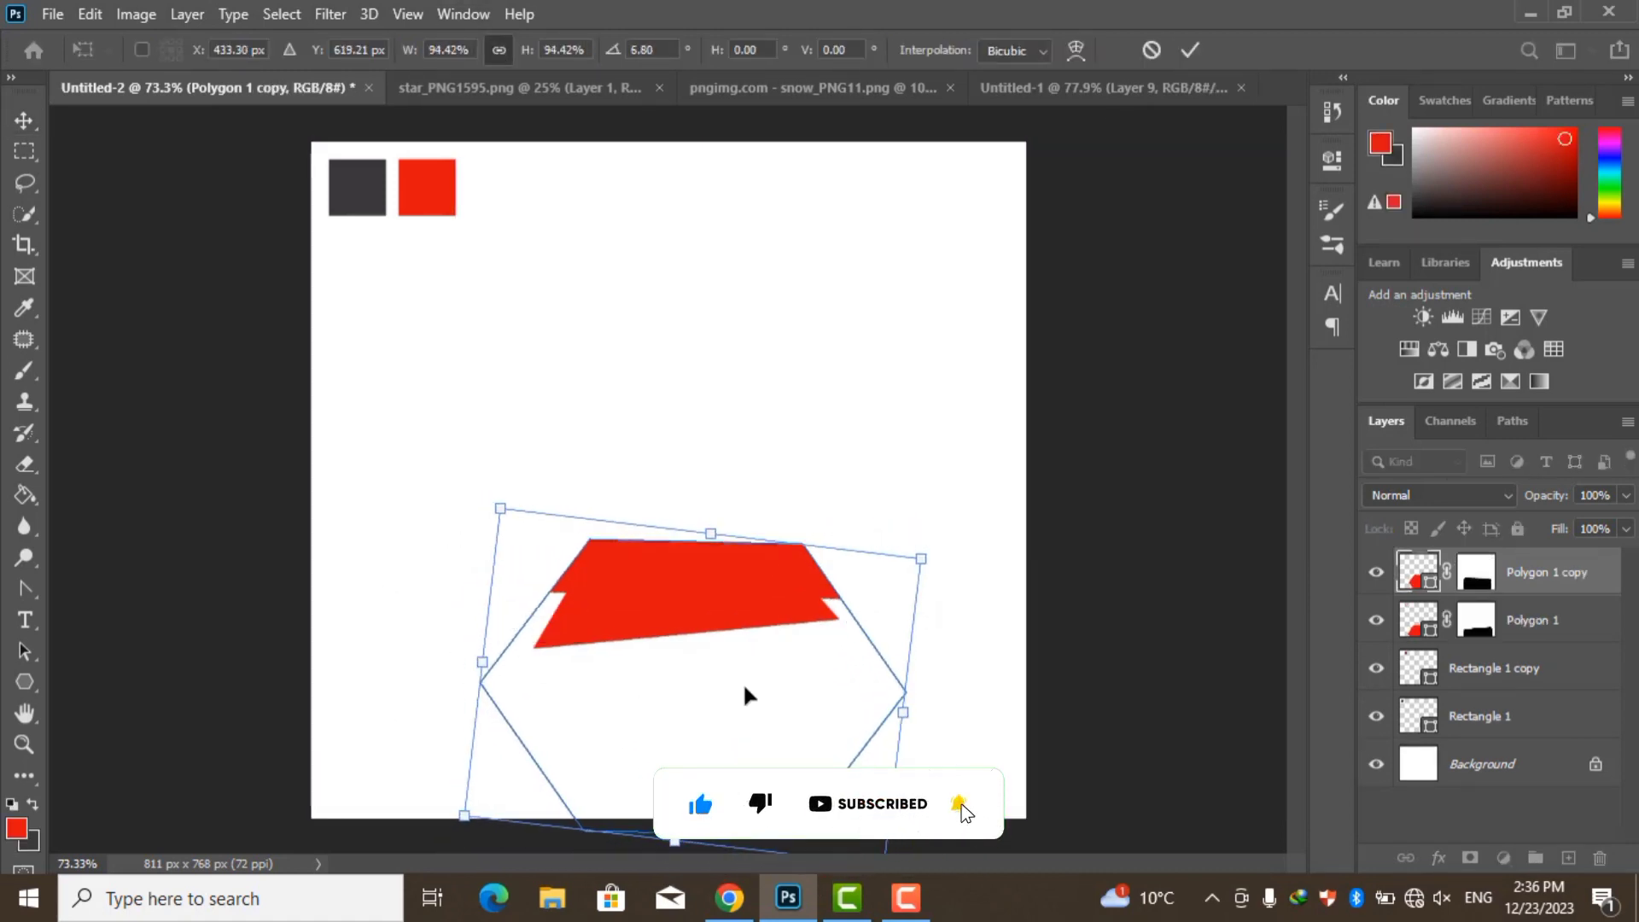
left_click_drag(742, 683, 722, 658)
left_click_drag(457, 469, 453, 465)
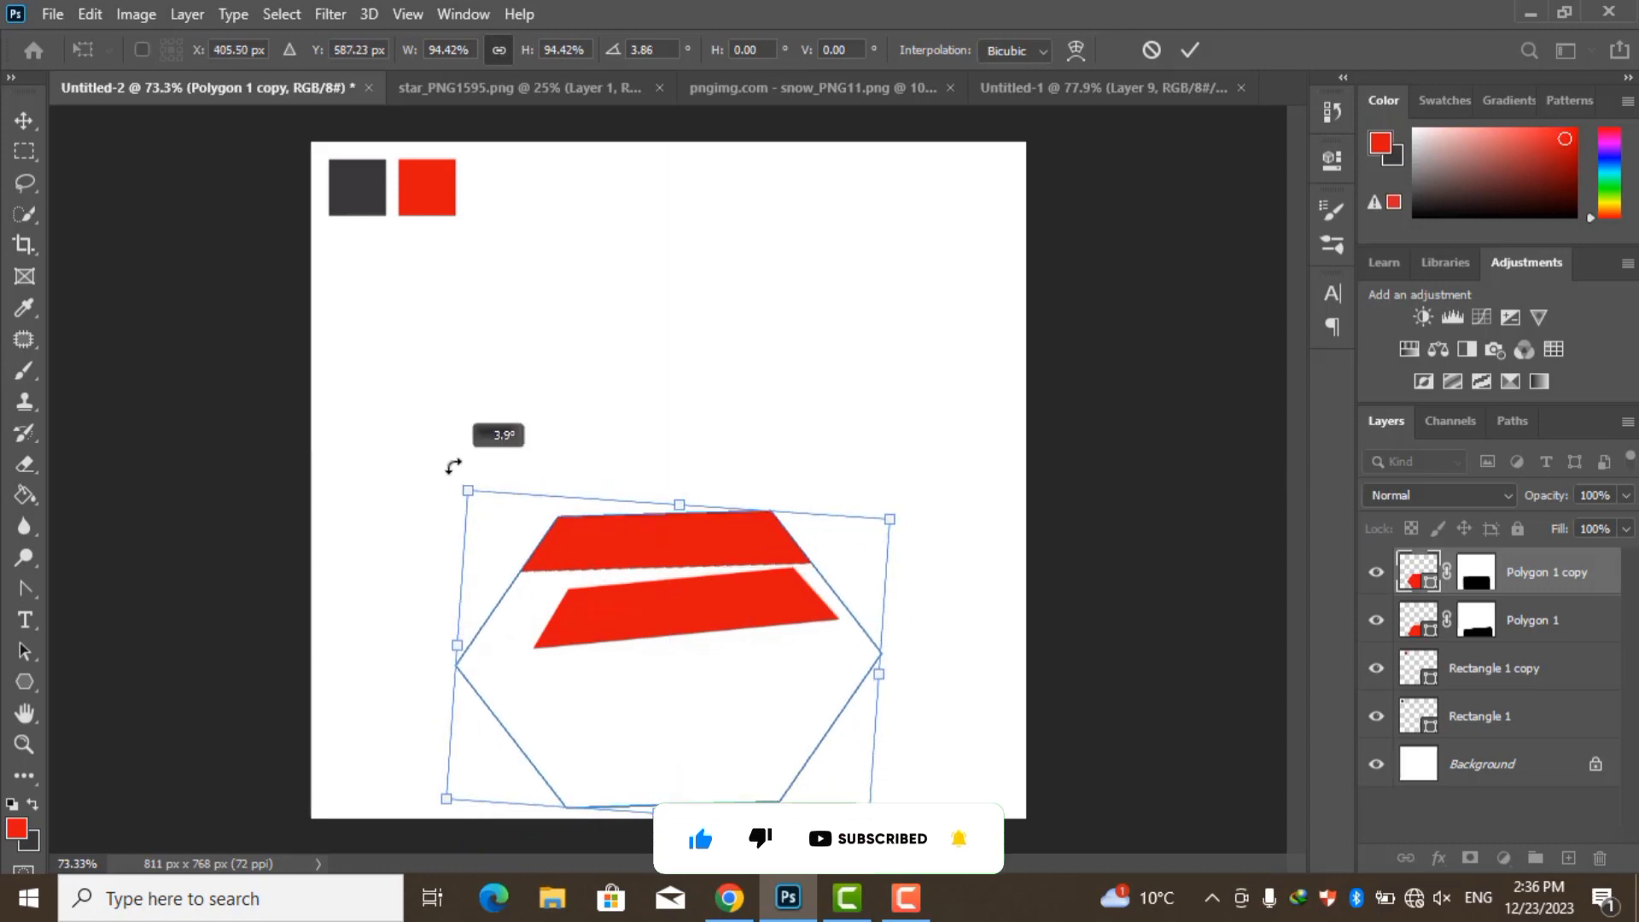
left_click_drag(706, 597, 713, 602)
scroll(715, 601, "up", 3)
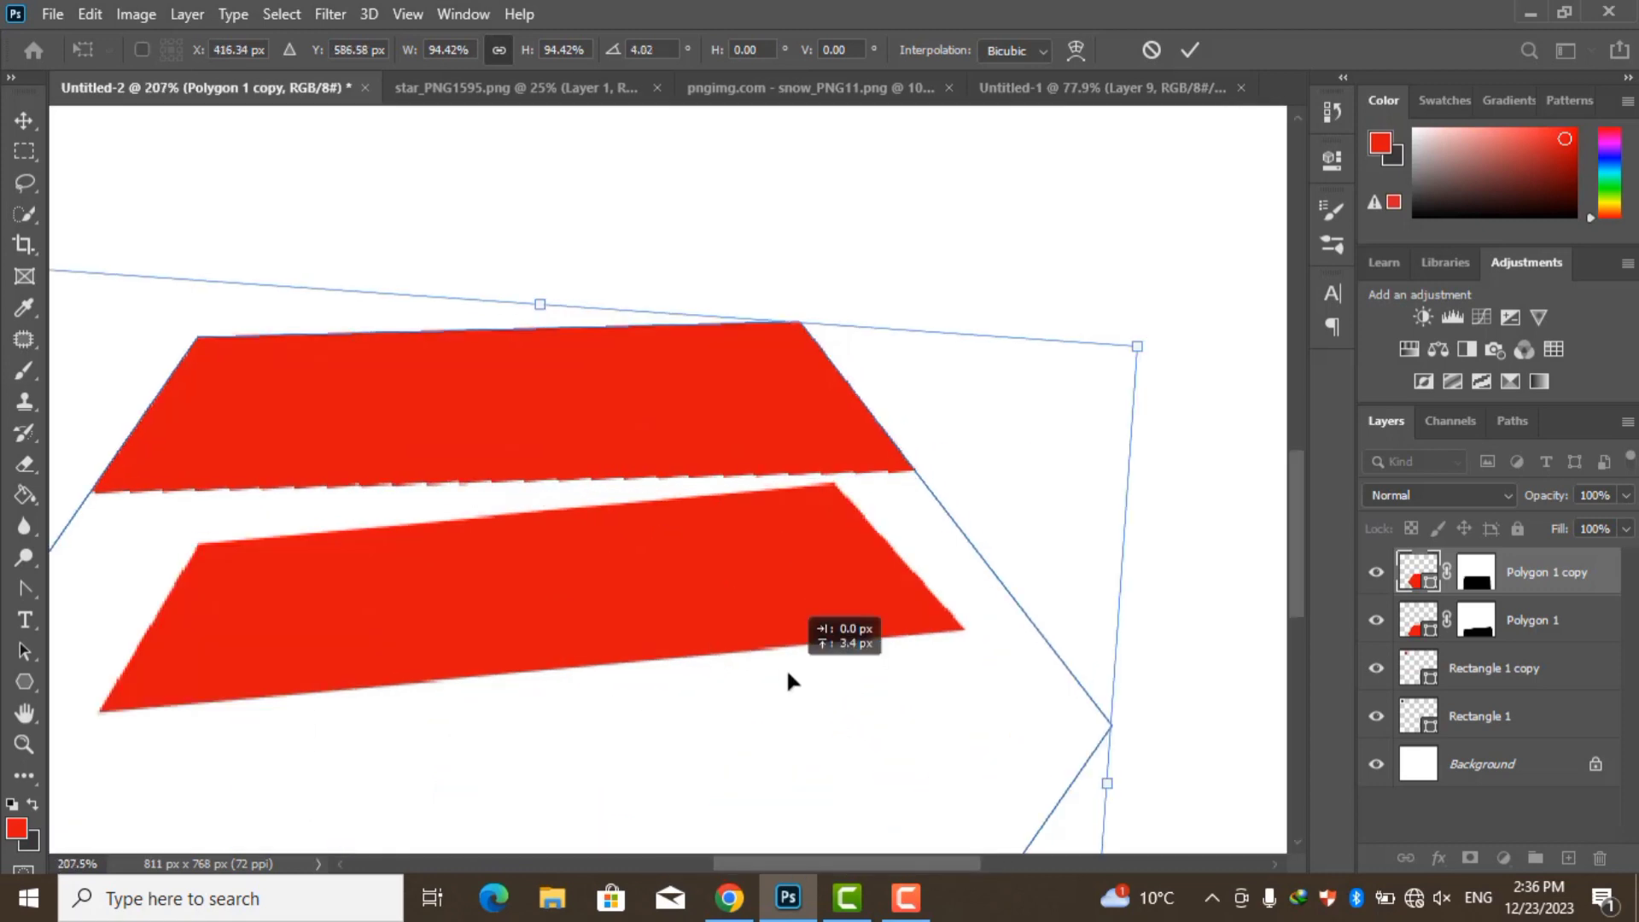
scroll(682, 614, "down", 3)
key("Return")
Add a third, smaller strip rotated about -7° above the others
key("ctrl+j")
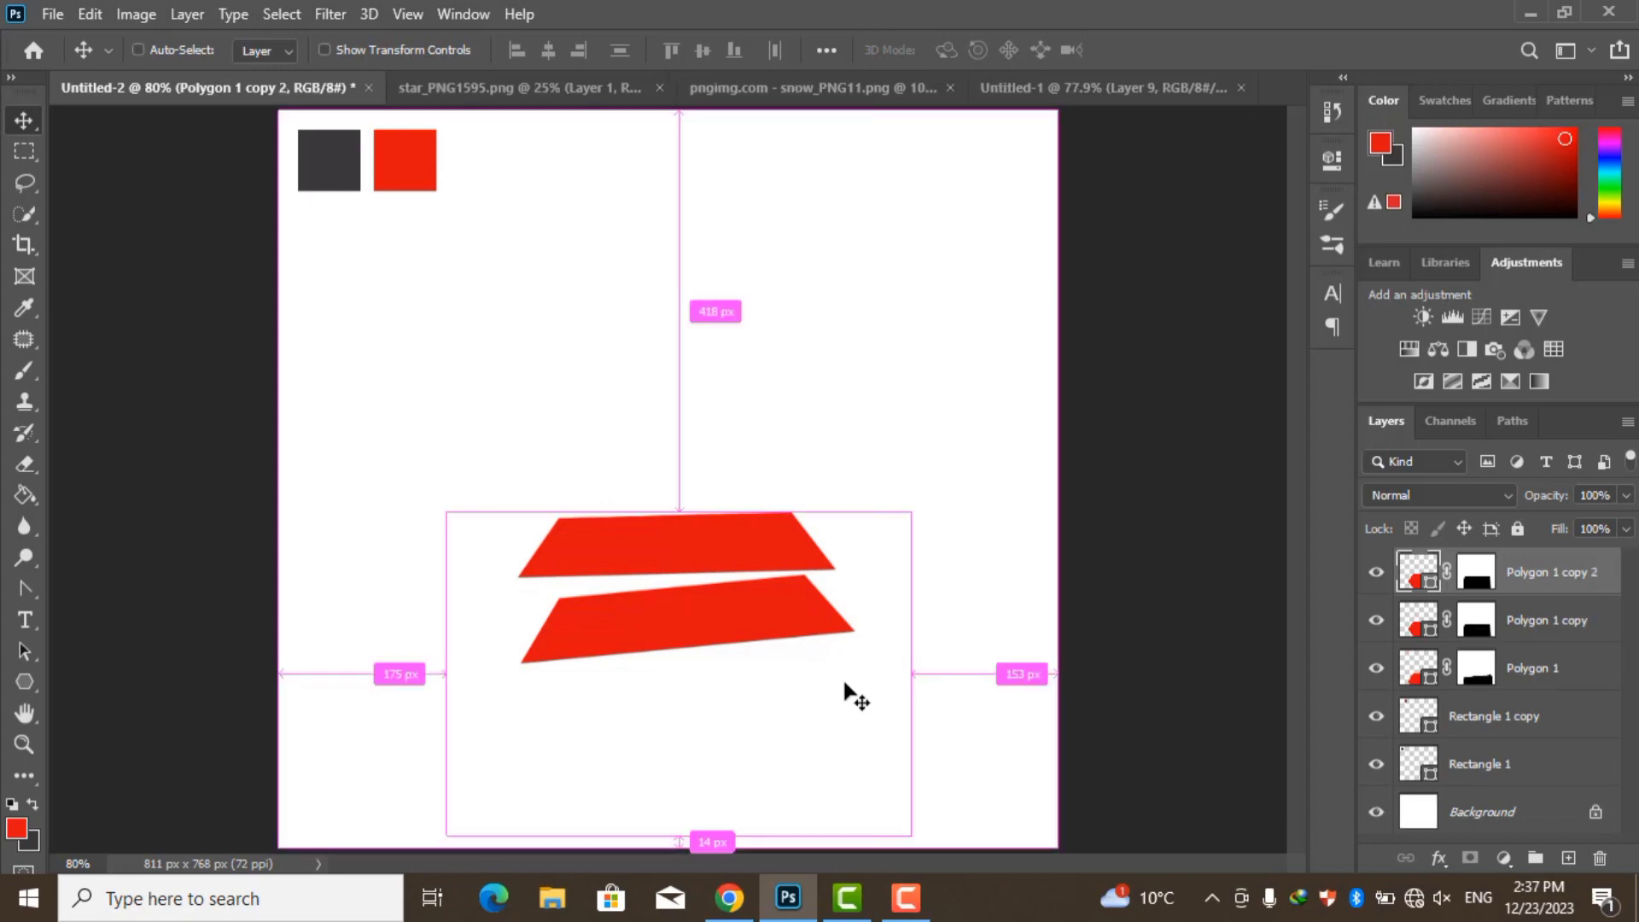
key("ctrl+t")
left_click_drag(854, 696, 852, 593)
left_click_drag(879, 437, 896, 410)
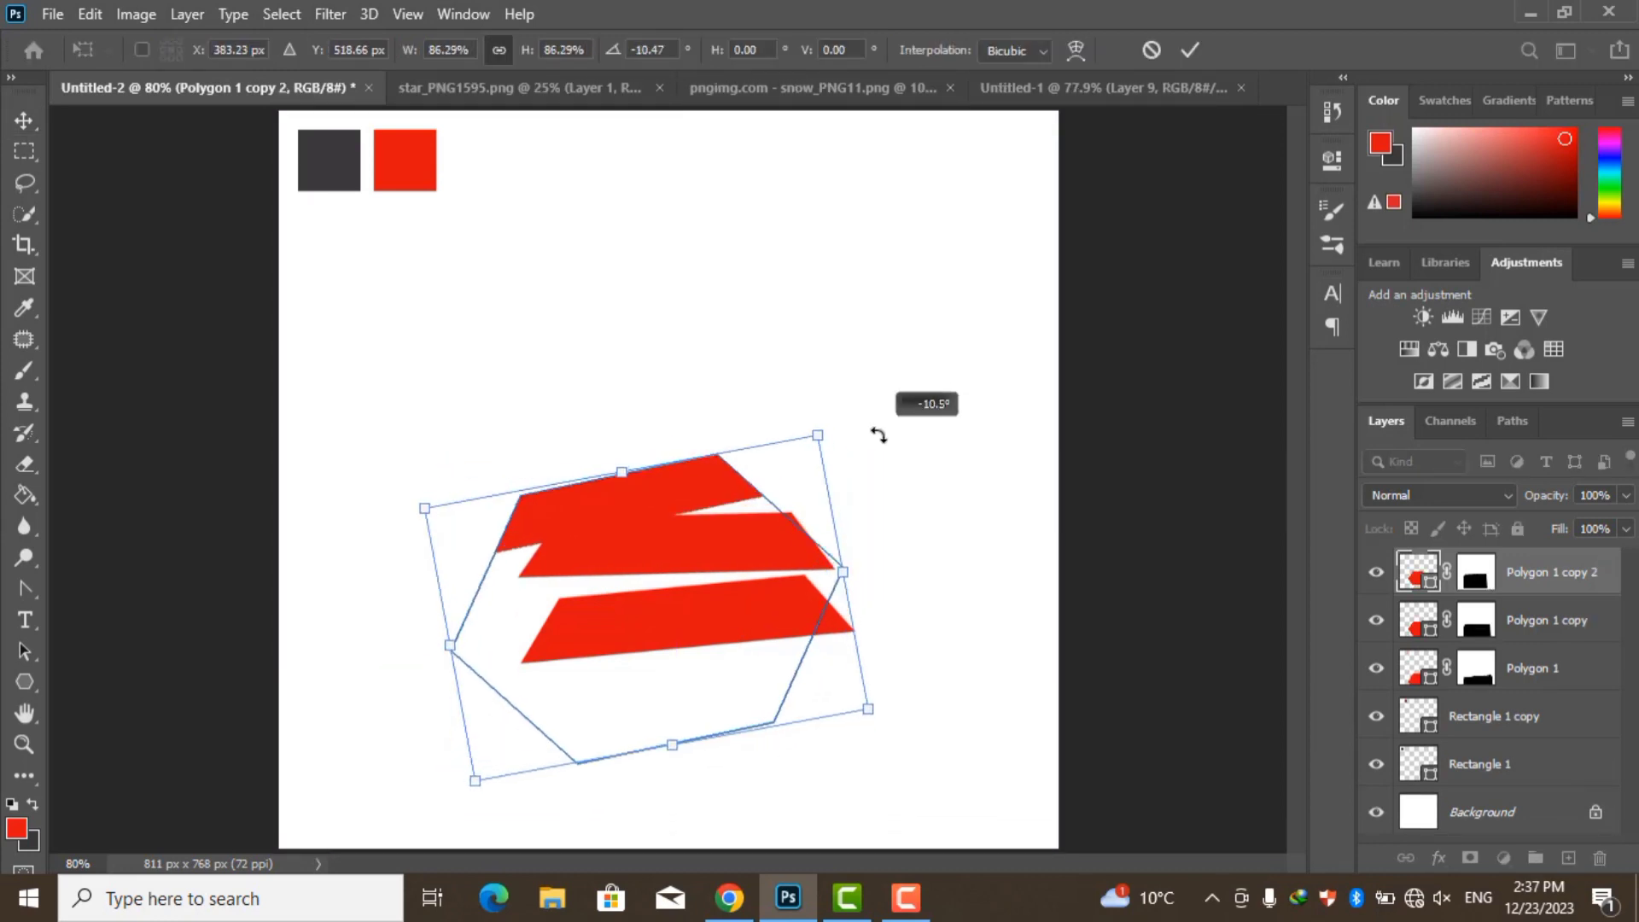
left_click_drag(748, 572, 771, 575)
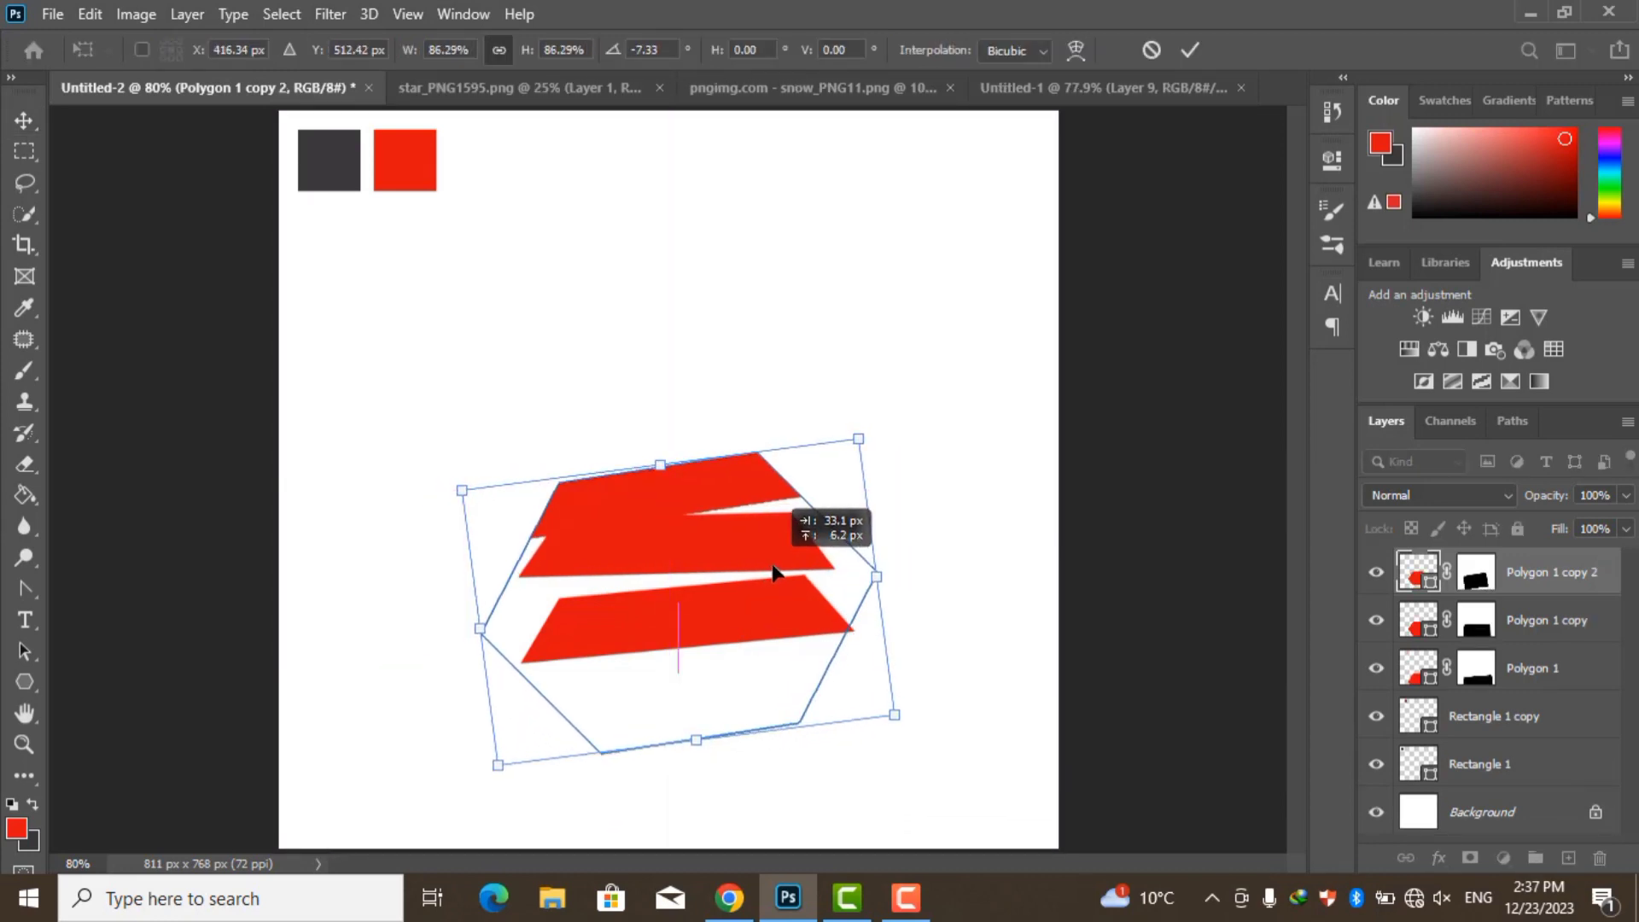
scroll(780, 548, "up", 3)
mouse_move(771, 574)
left_mouse_down()
mouse_move(780, 549)
mouse_move(695, 501)
left_mouse_up()
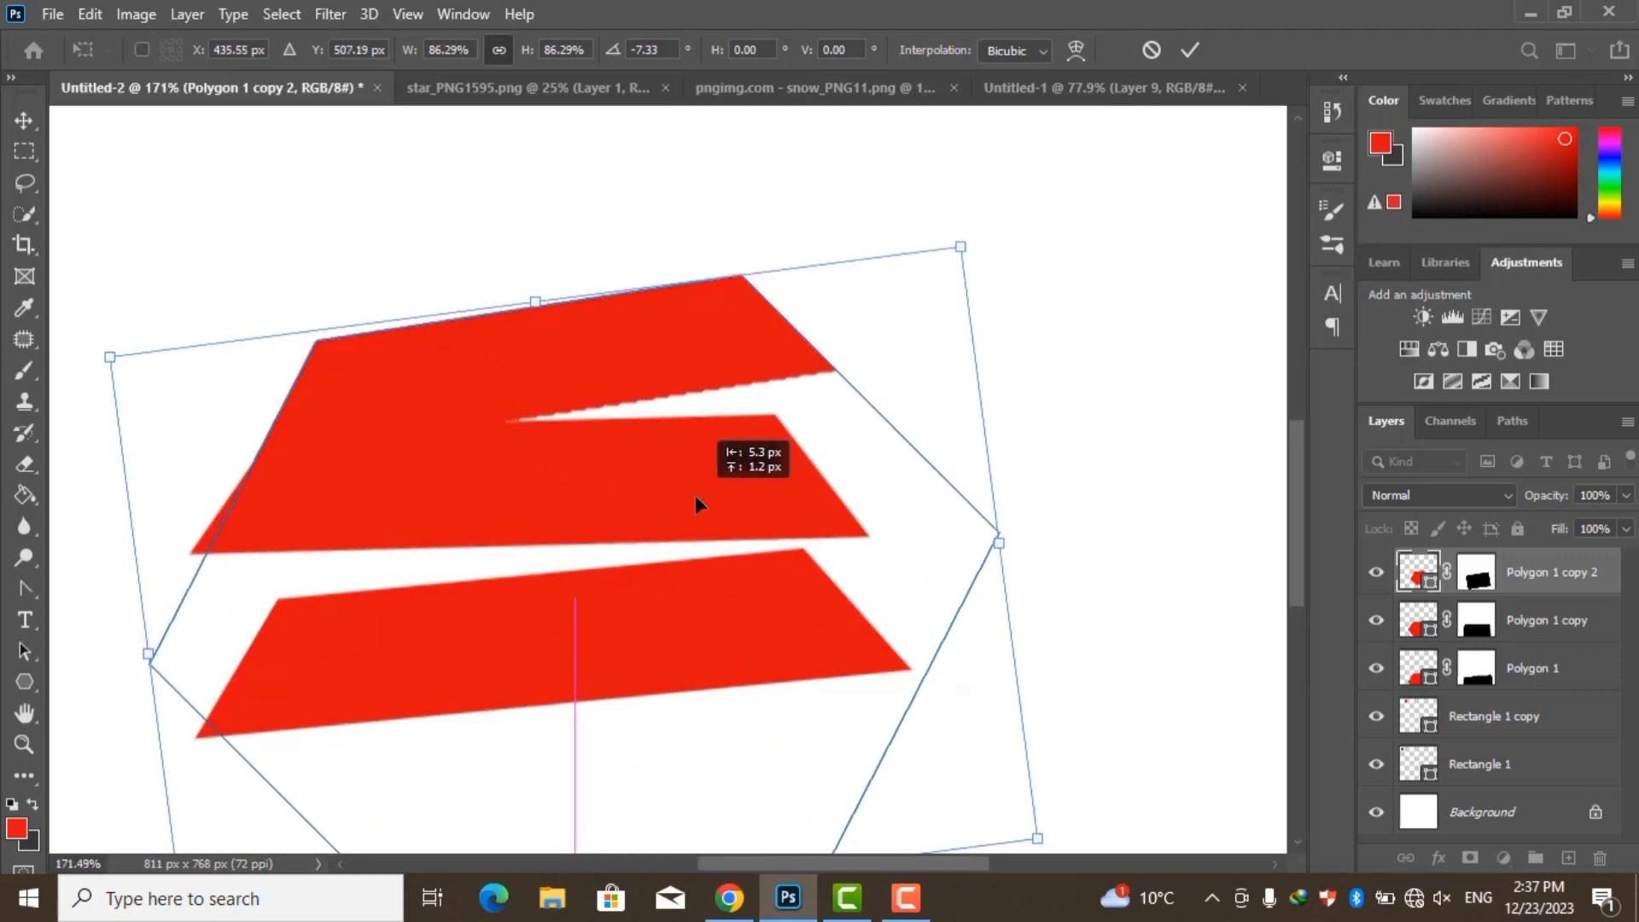
key("Return")
scroll(1042, 311, "down", 3)
Add a fourth smaller strip tilted about 7° on top of the stack
key("ctrl+j")
key("ctrl+t")
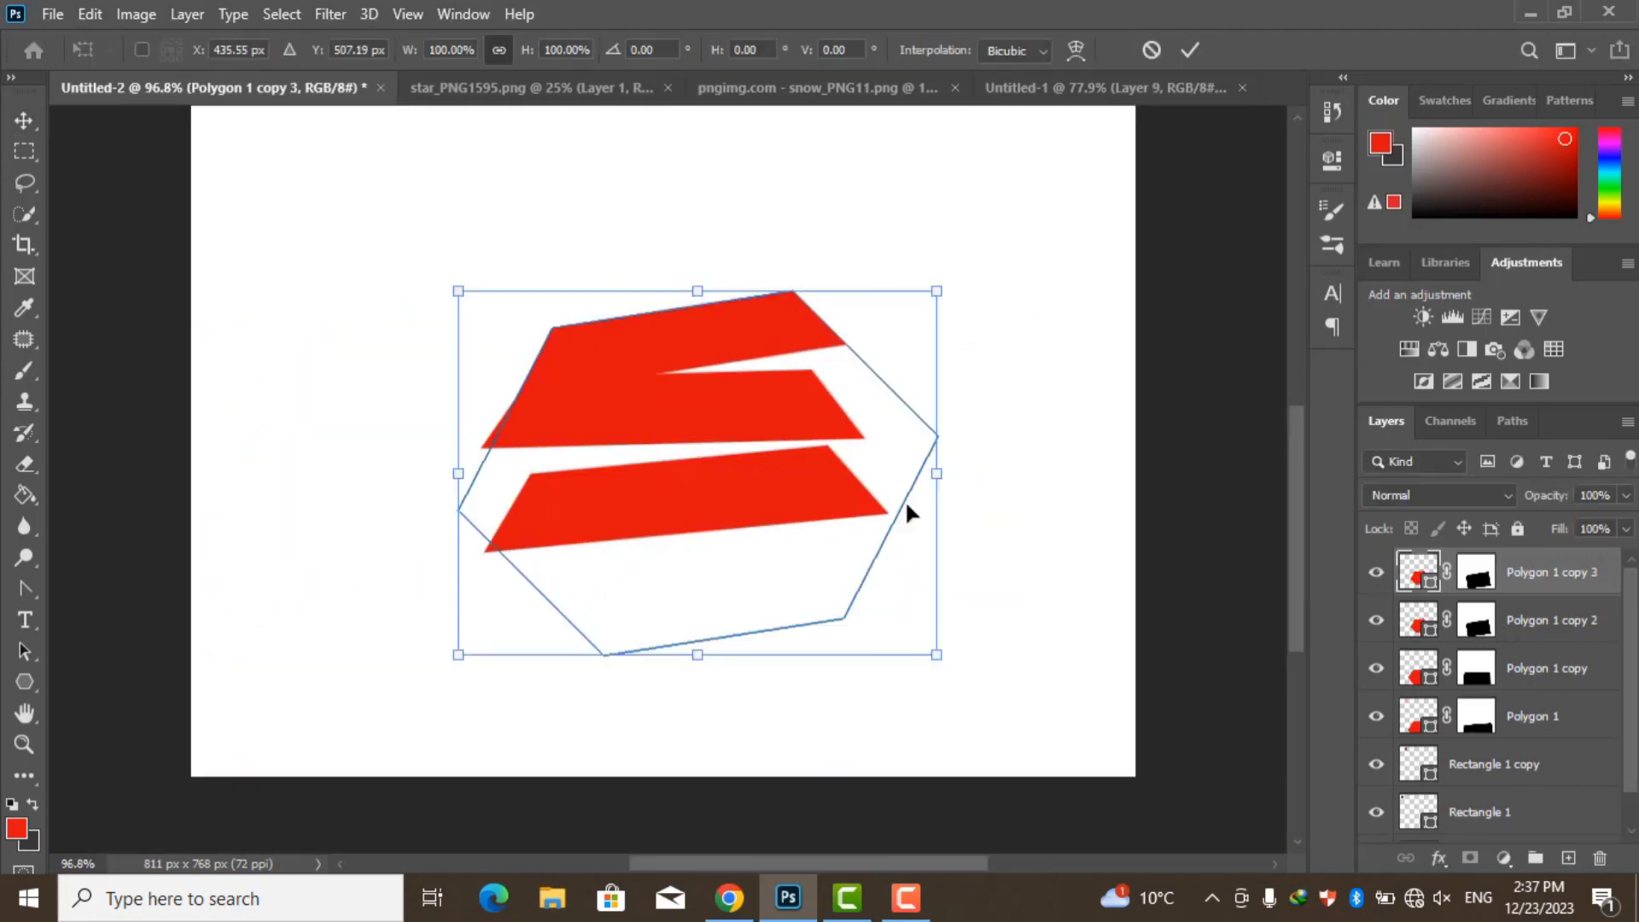
left_click_drag(916, 366, 897, 367)
left_click_drag(760, 406, 734, 397)
left_click_drag(386, 190, 384, 172)
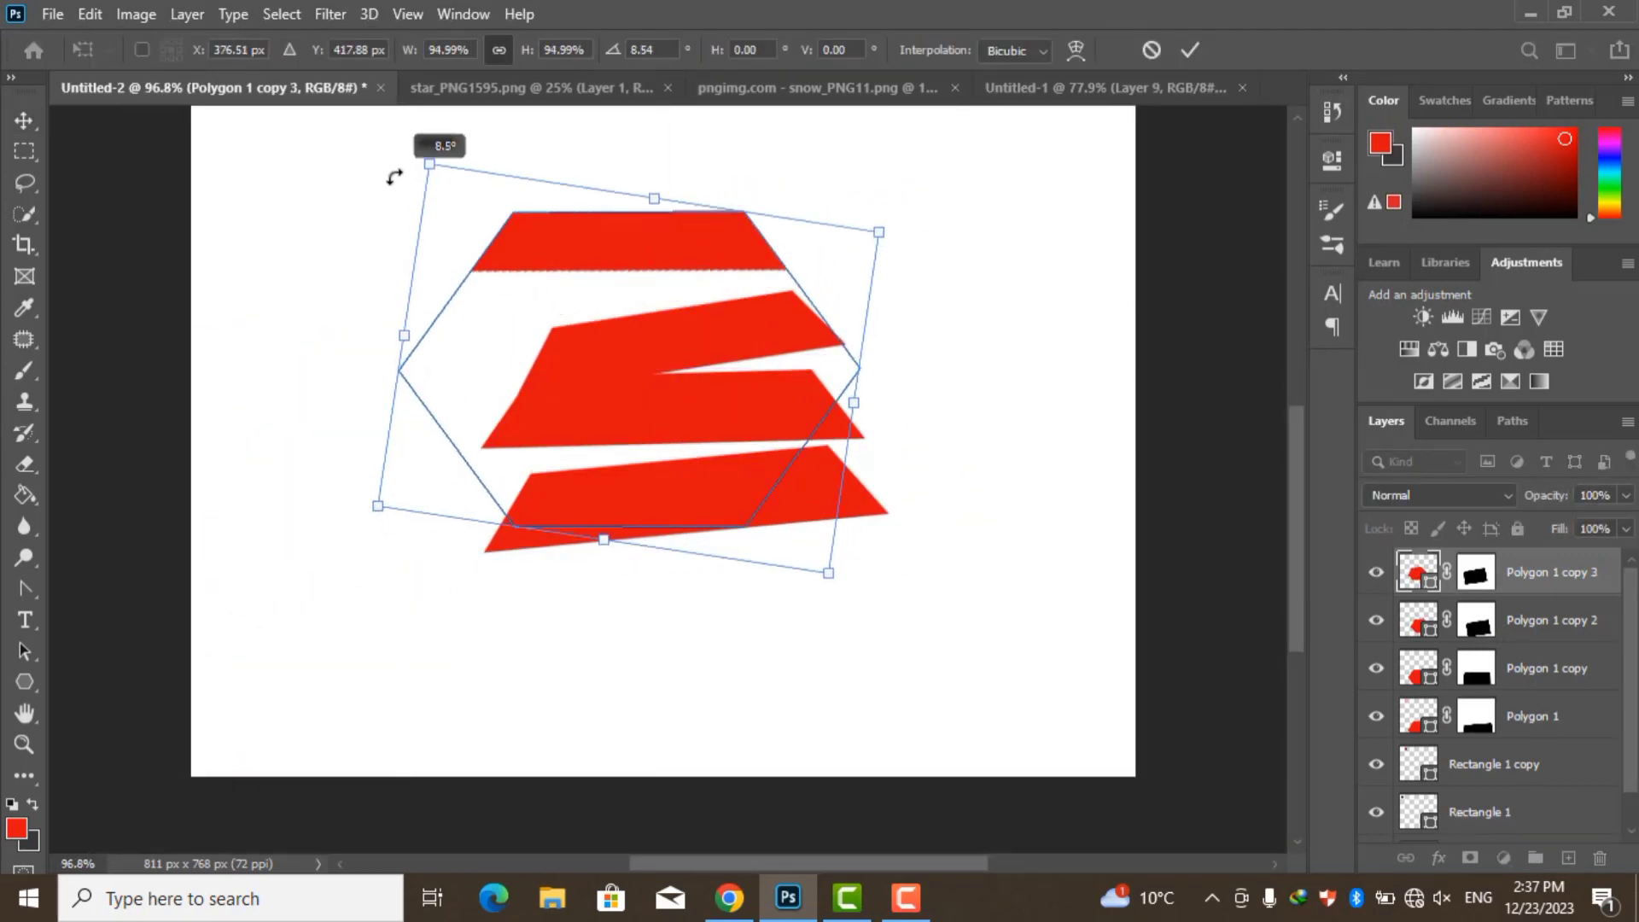
left_click_drag(627, 336, 659, 355)
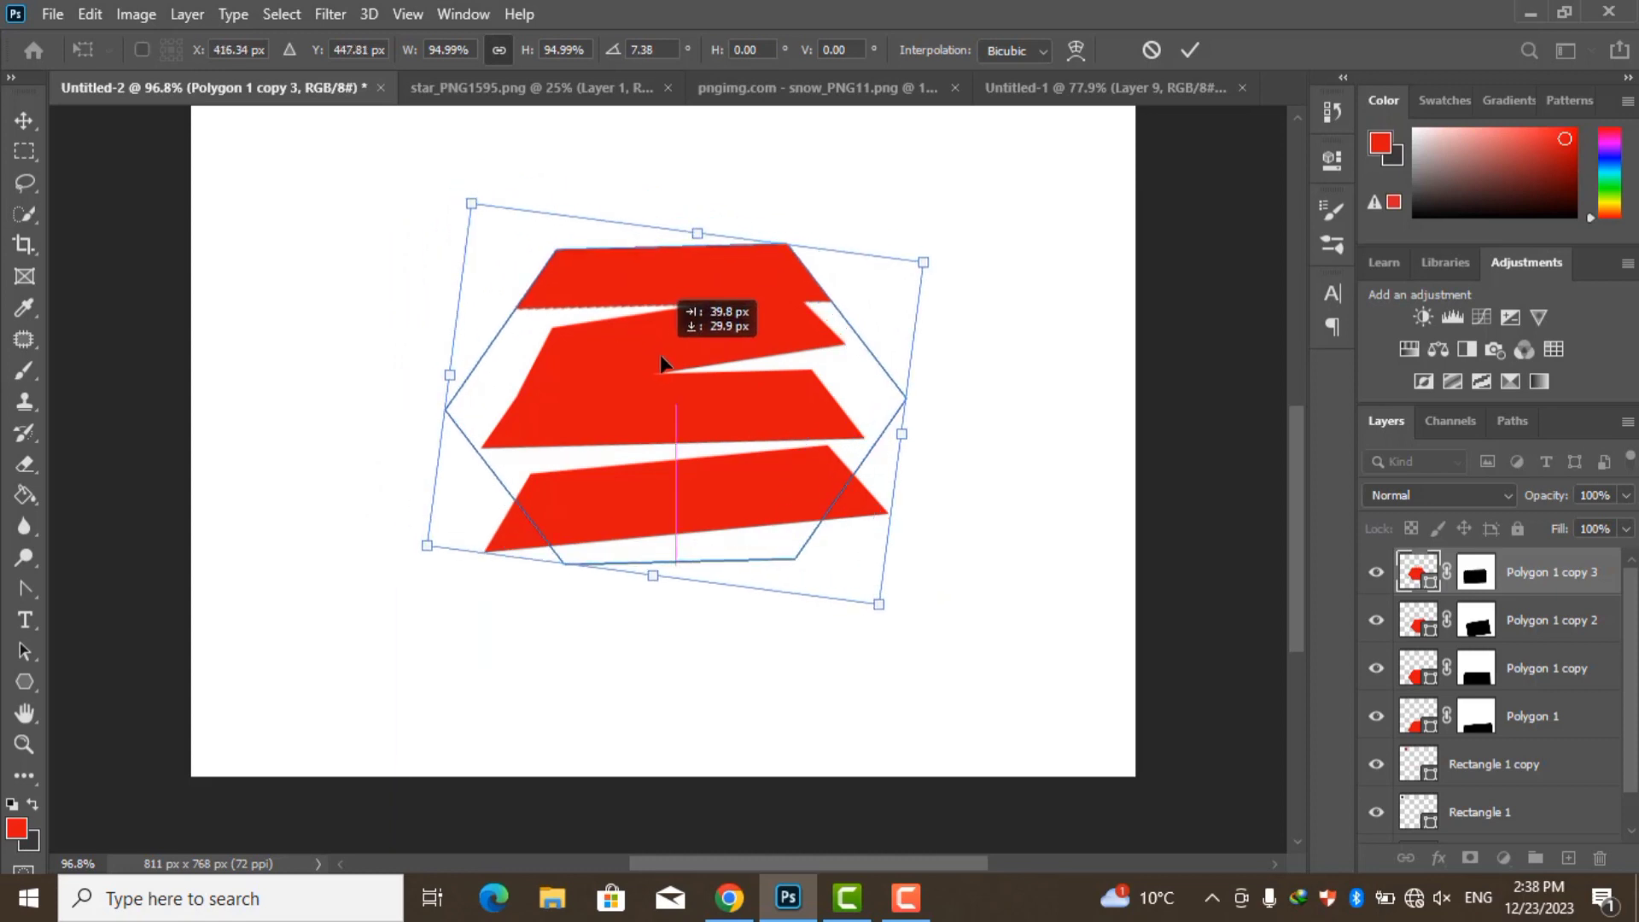
scroll(659, 355, "up", 3)
scroll(727, 402, "down", 3)
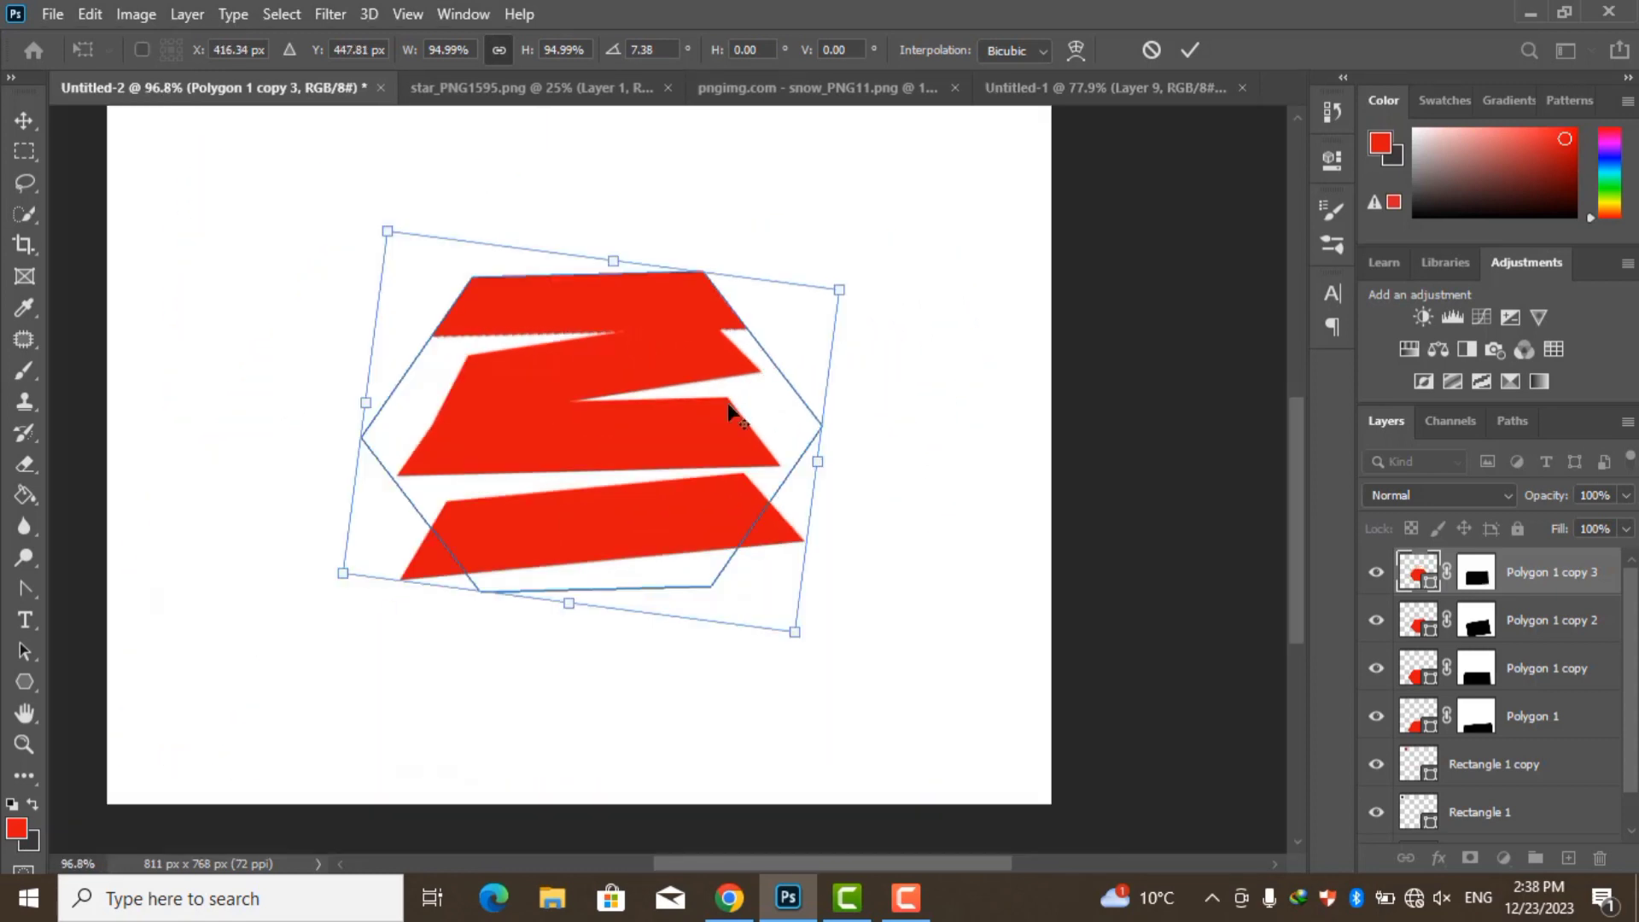
scroll(719, 440, "down", 1)
left_click(1190, 51)
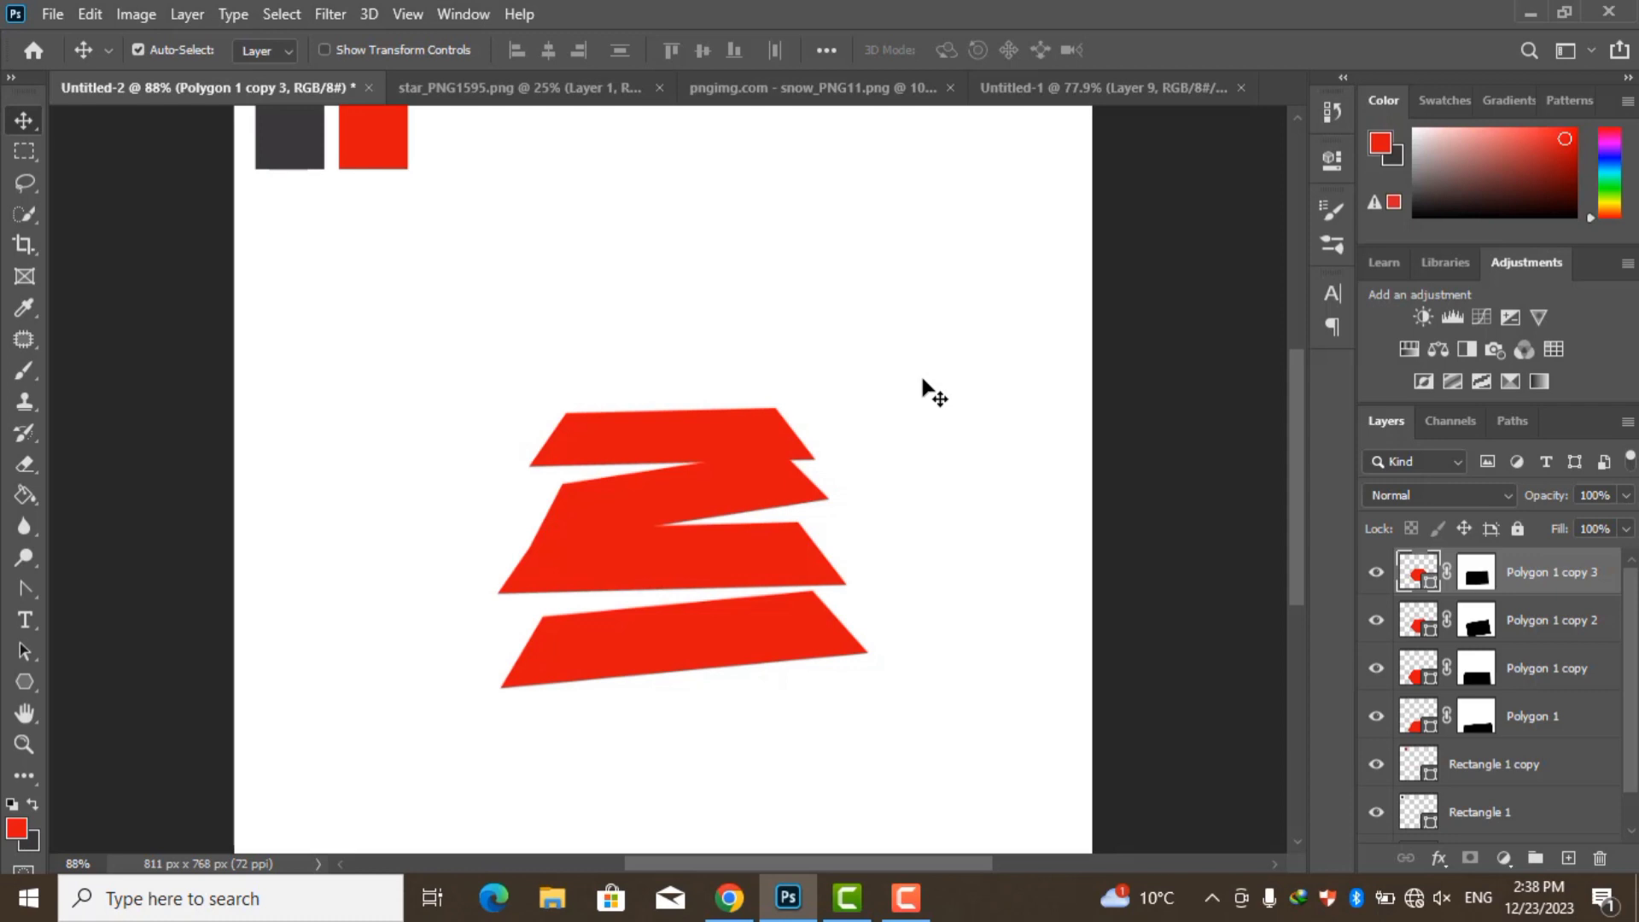
key("ctrl+j")
Raise and slightly rotate a fifth strip copy up the stack
key("ctrl+t")
left_click_drag(703, 553, 699, 487)
left_click_drag(930, 320, 926, 315)
left_click_drag(809, 438, 818, 447)
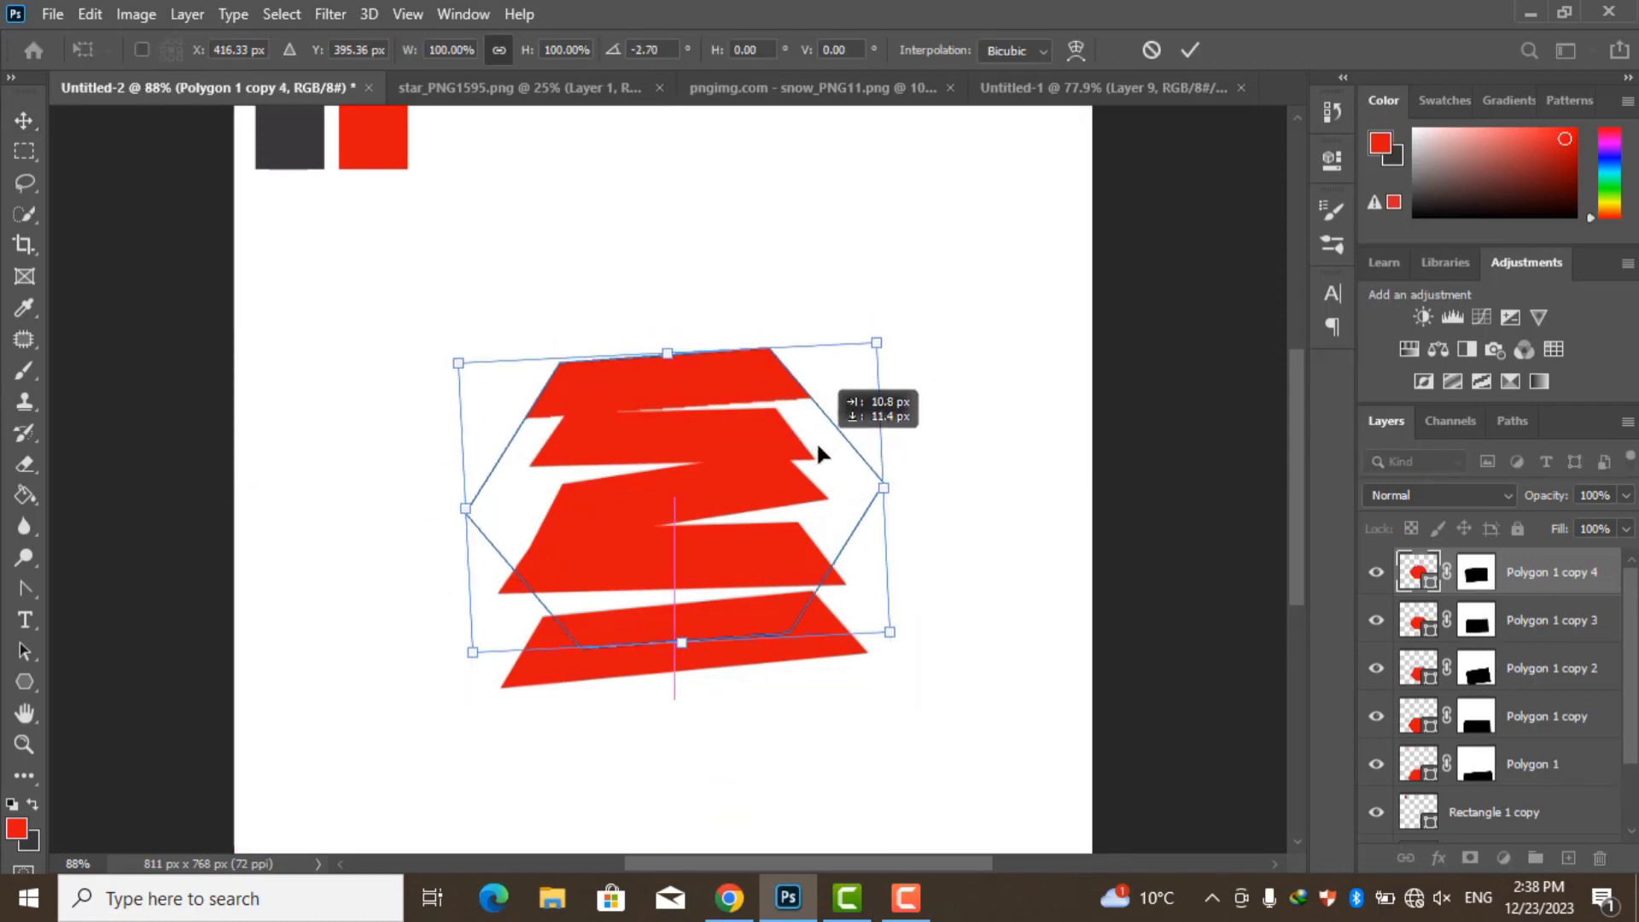
key("Return")
Add a sixth strip scaled to about 91% and tilted about 5°
key("ctrl+j")
key("ctrl+t")
left_click_drag(674, 555, 675, 488)
left_click_drag(876, 426, 843, 437)
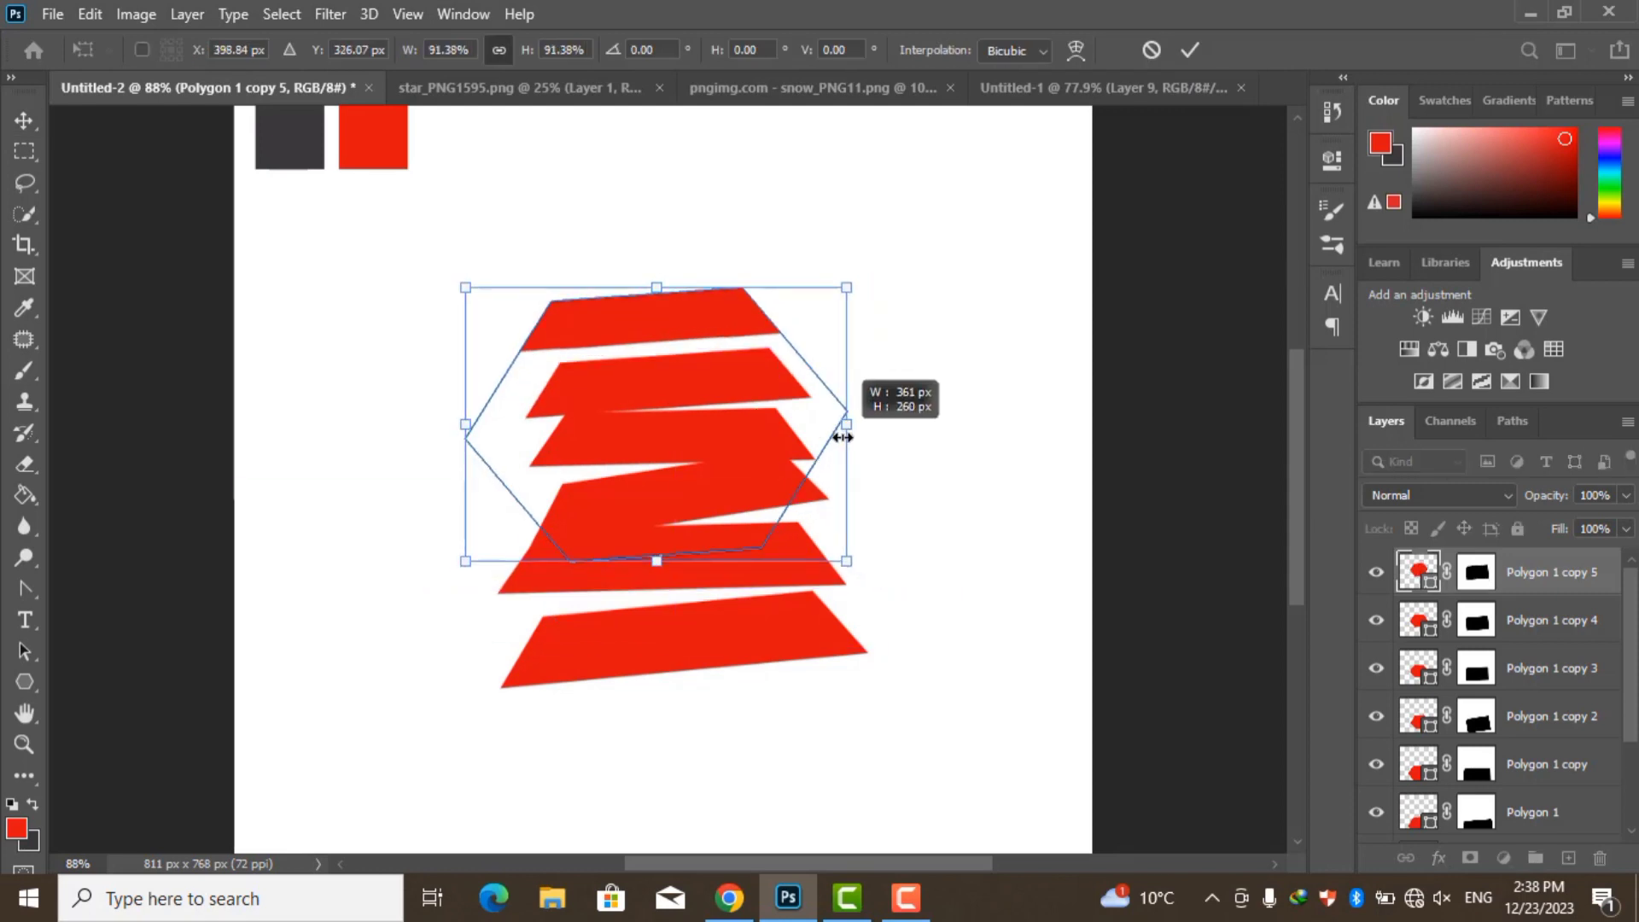
left_click_drag(453, 275, 432, 263)
left_click_drag(741, 427, 747, 427)
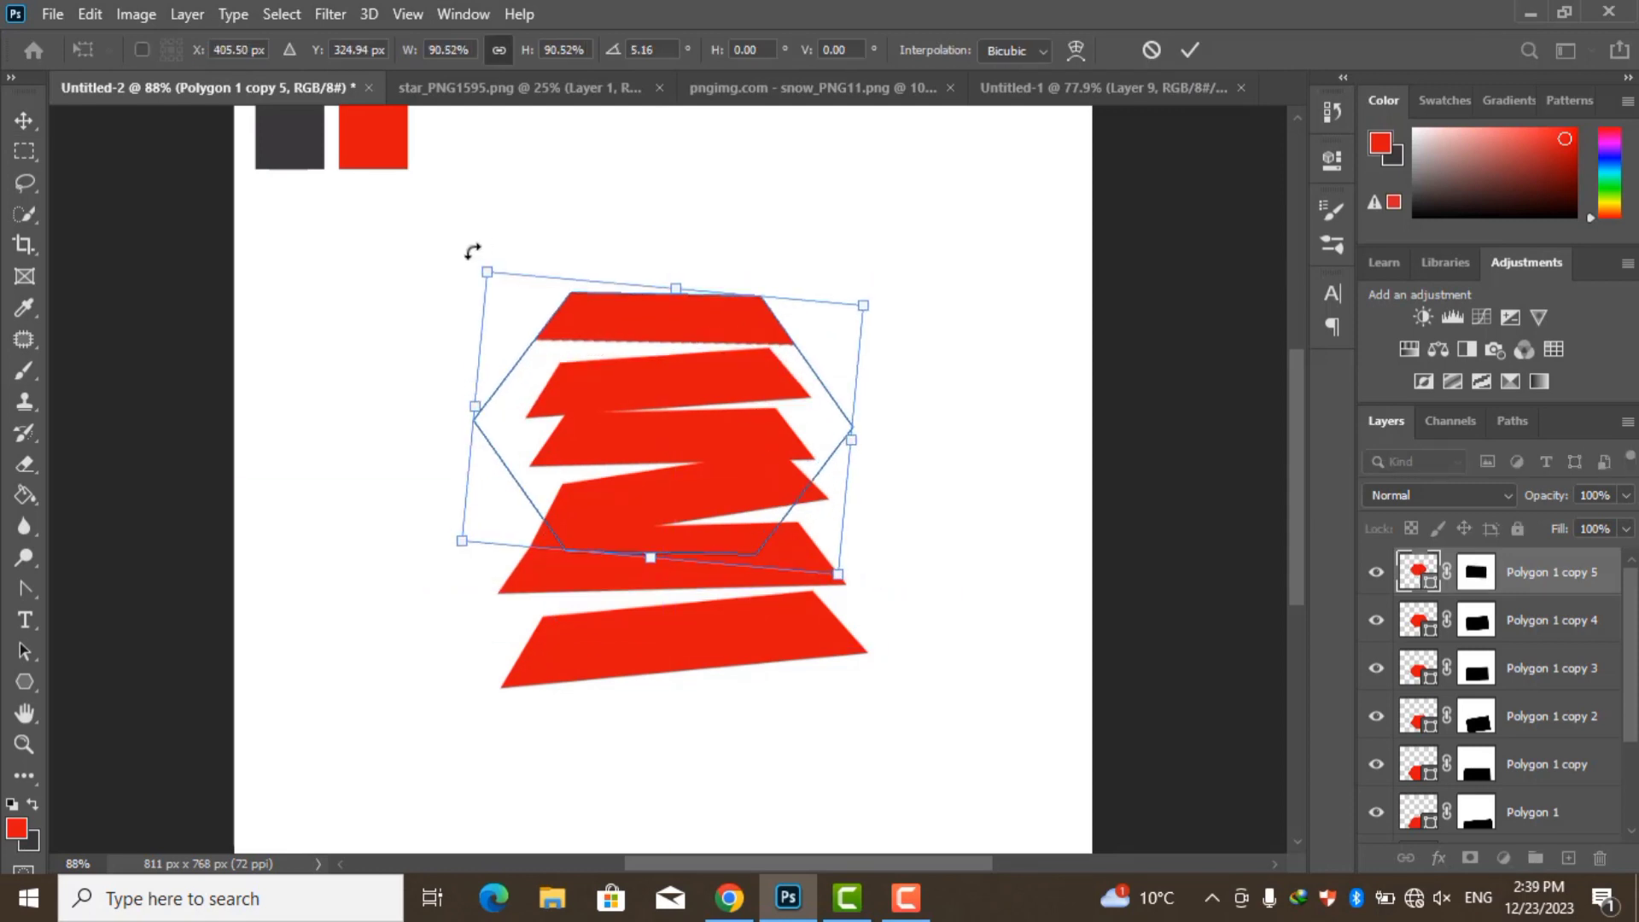
key("Return")
Add a seventh strip scaled to about 83%, rotated and raised
key("ctrl+t")
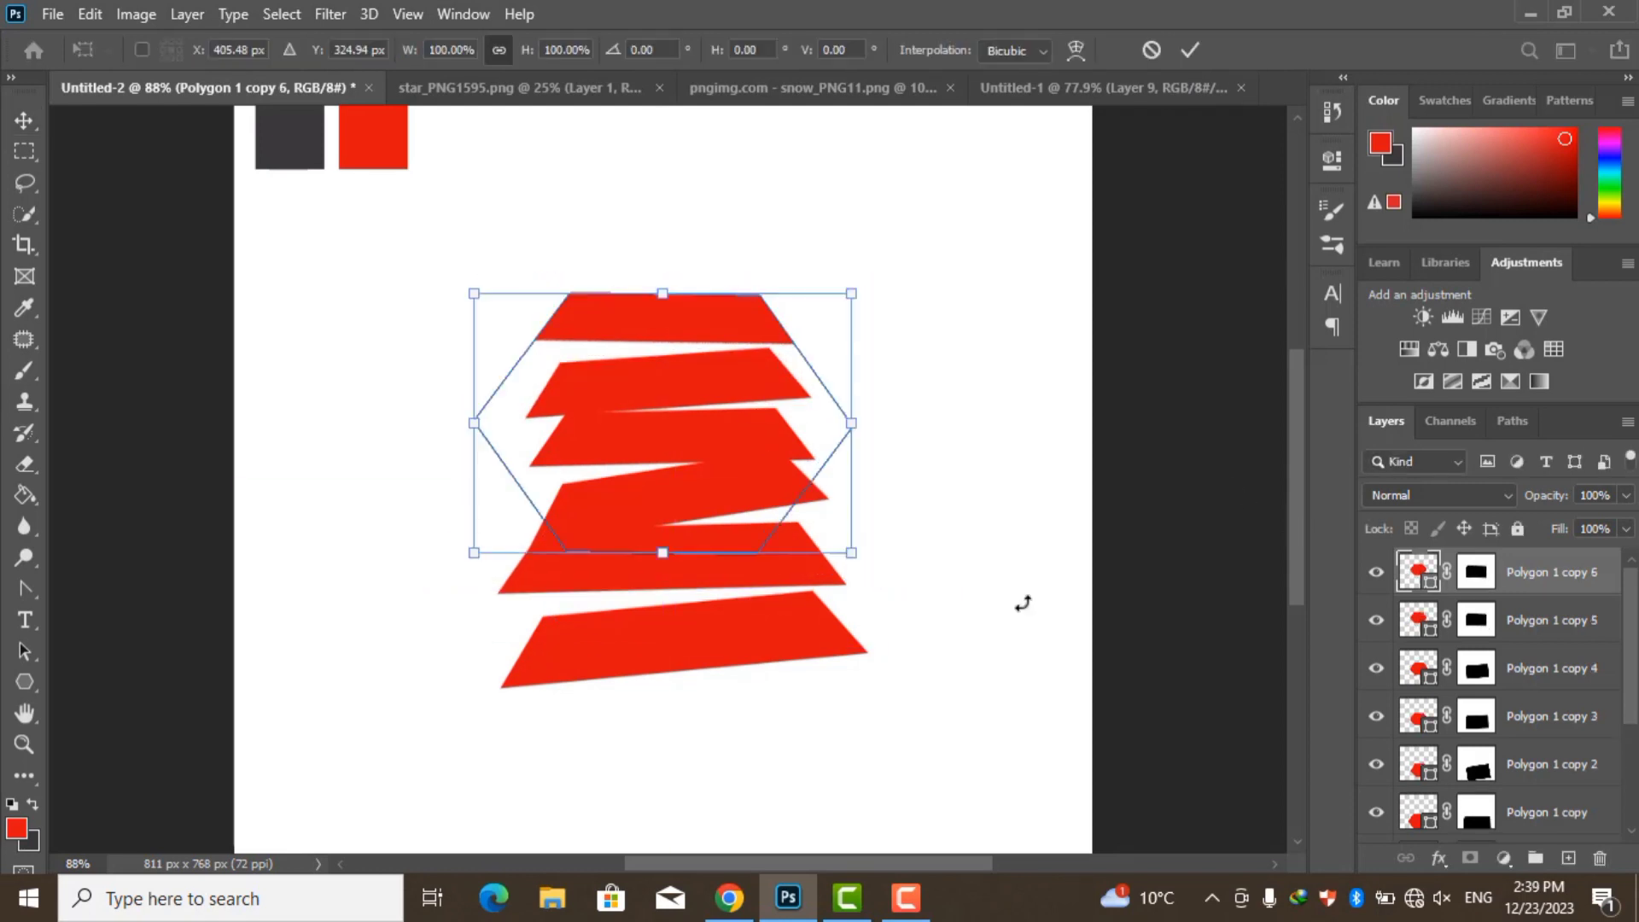
mouse_move(841, 420)
left_mouse_down()
mouse_move(815, 418)
mouse_move(848, 347)
left_mouse_up()
mouse_move(660, 398)
left_mouse_down()
mouse_move(687, 350)
mouse_move(758, 325)
left_mouse_up()
scroll(758, 324, "up", 5)
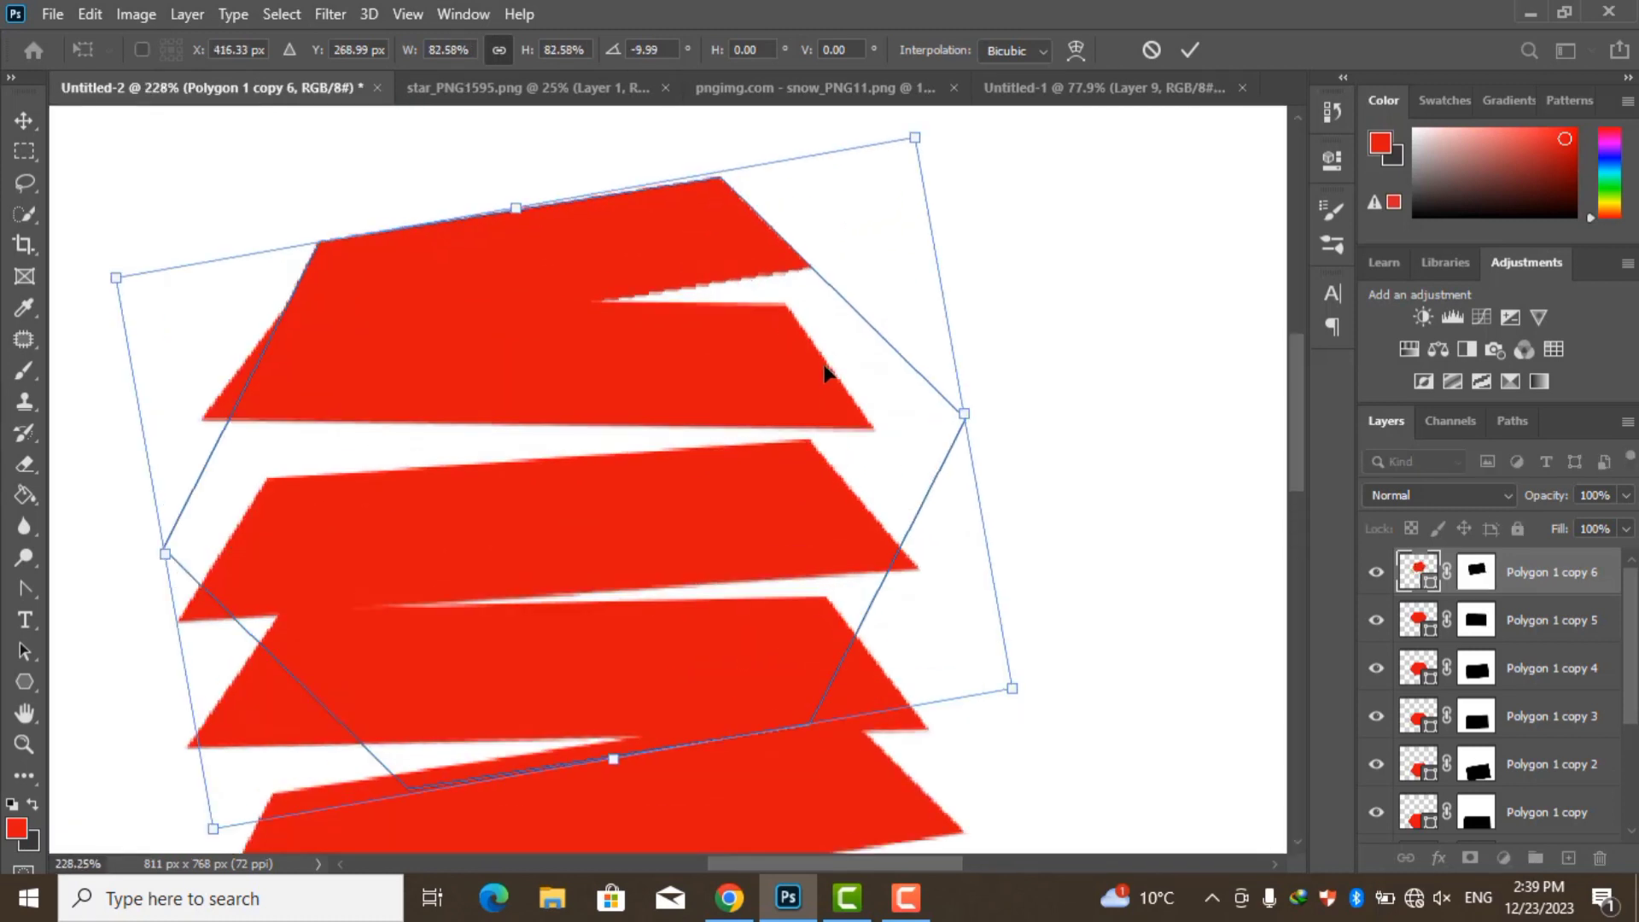
left_click(1189, 51)
Add an eighth strip moved up to form the tree top
key("ctrl+0")
key("ctrl+j")
key("ctrl+t")
left_click_drag(638, 360, 638, 322)
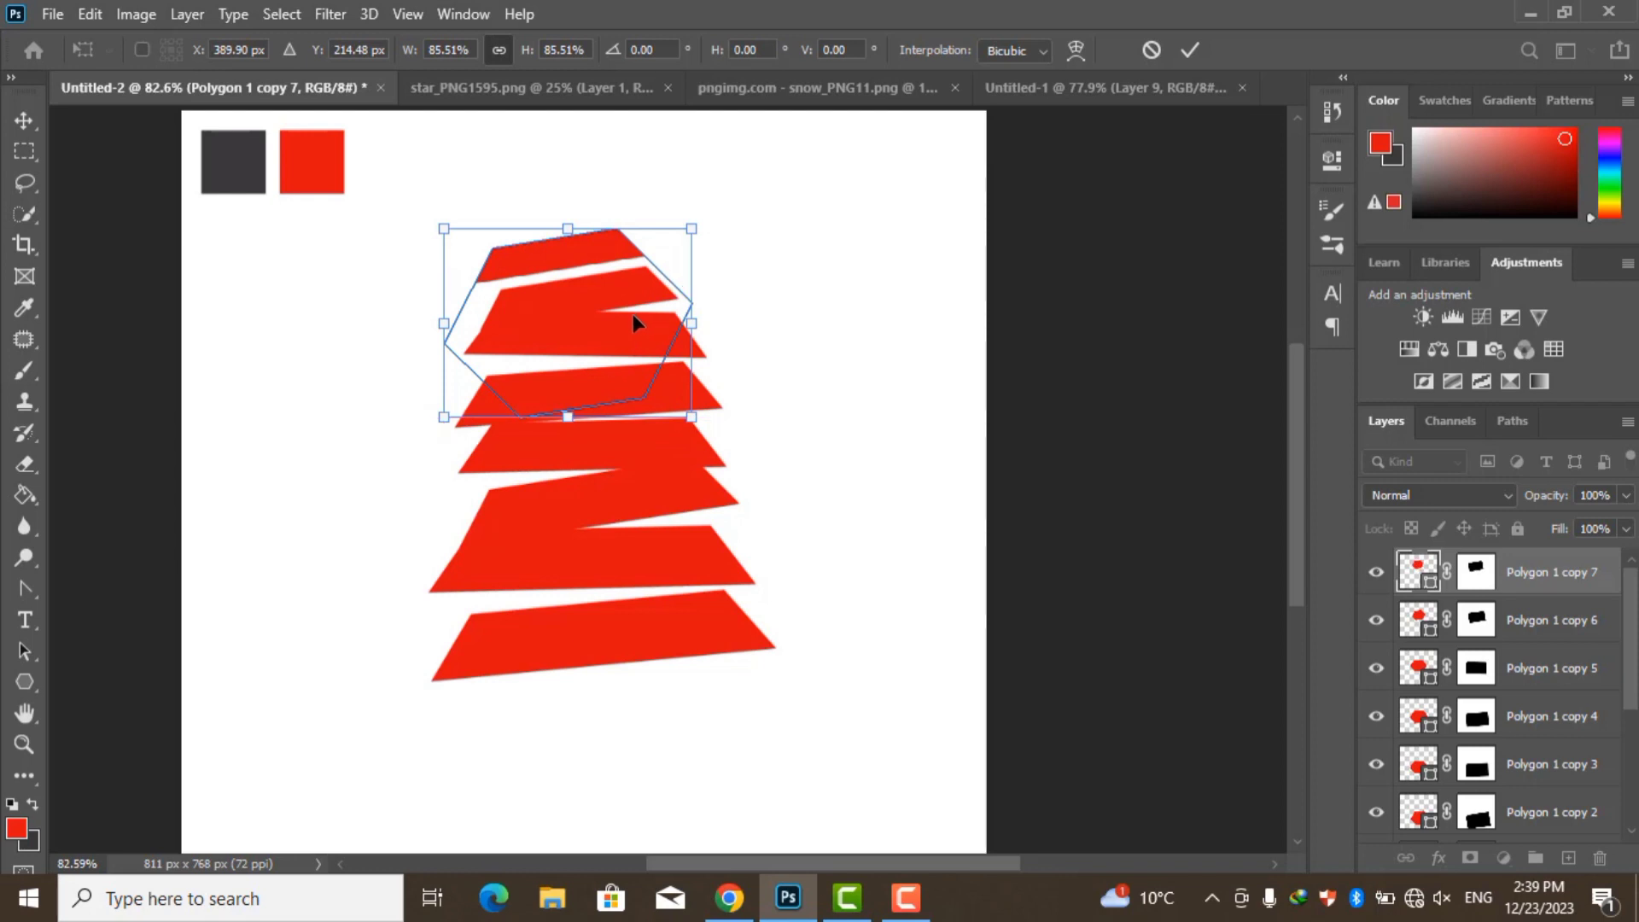
scroll(632, 322, "up", 2)
scroll(585, 165, "up", 2)
key("Return")
scroll(568, 521, "down", 2)
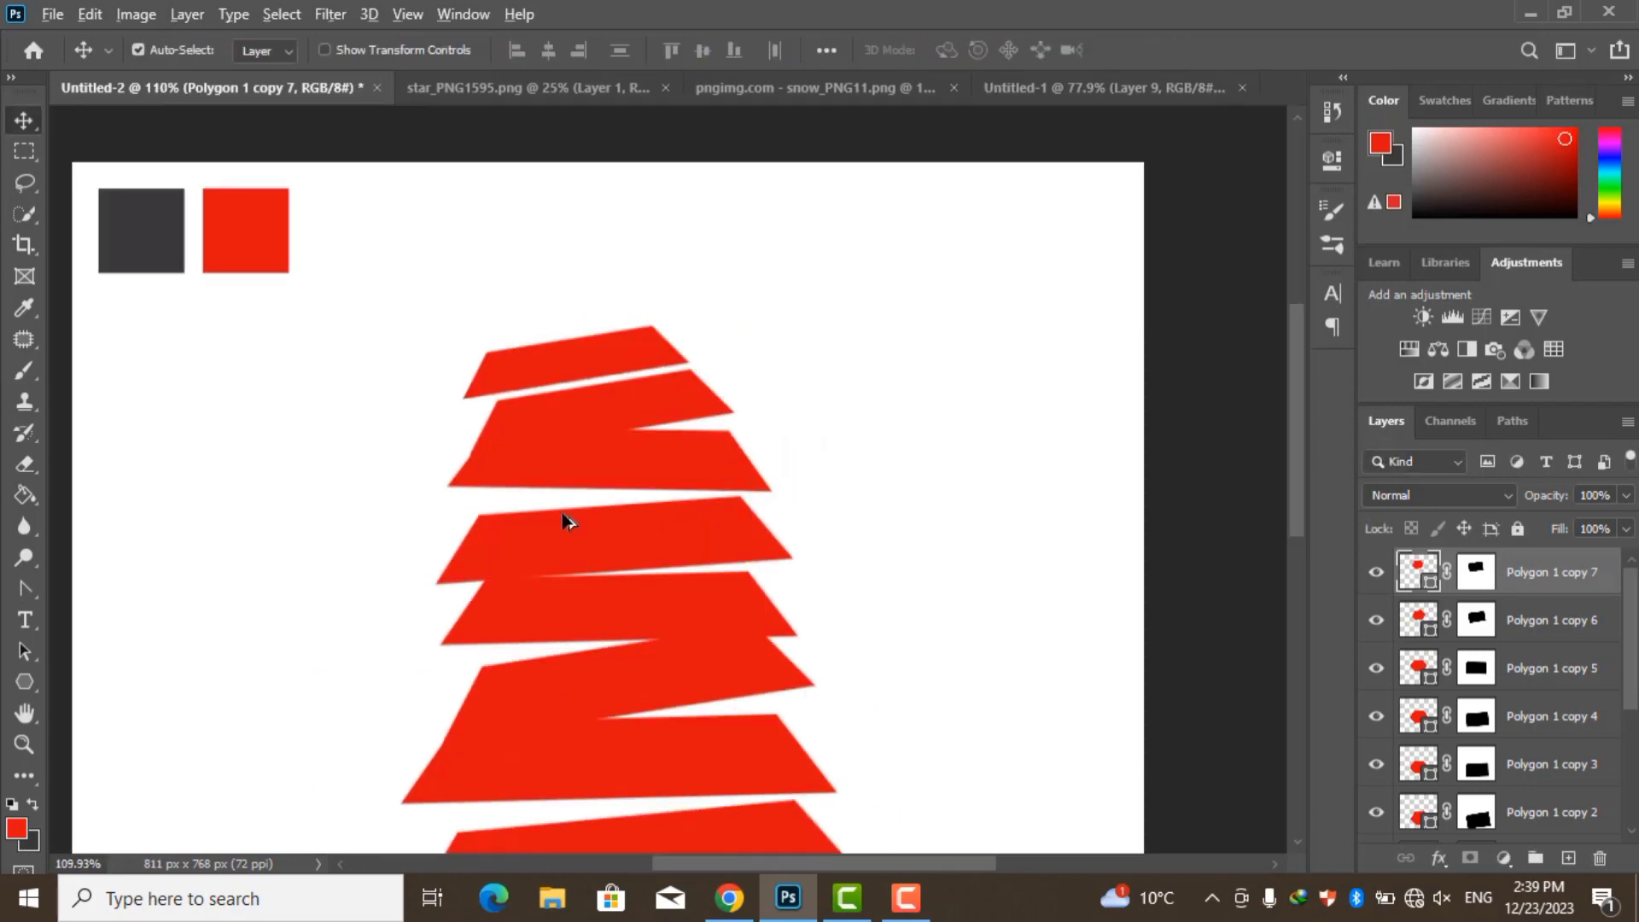
scroll(564, 520, "down", 2)
scroll(722, 483, "down", 2)
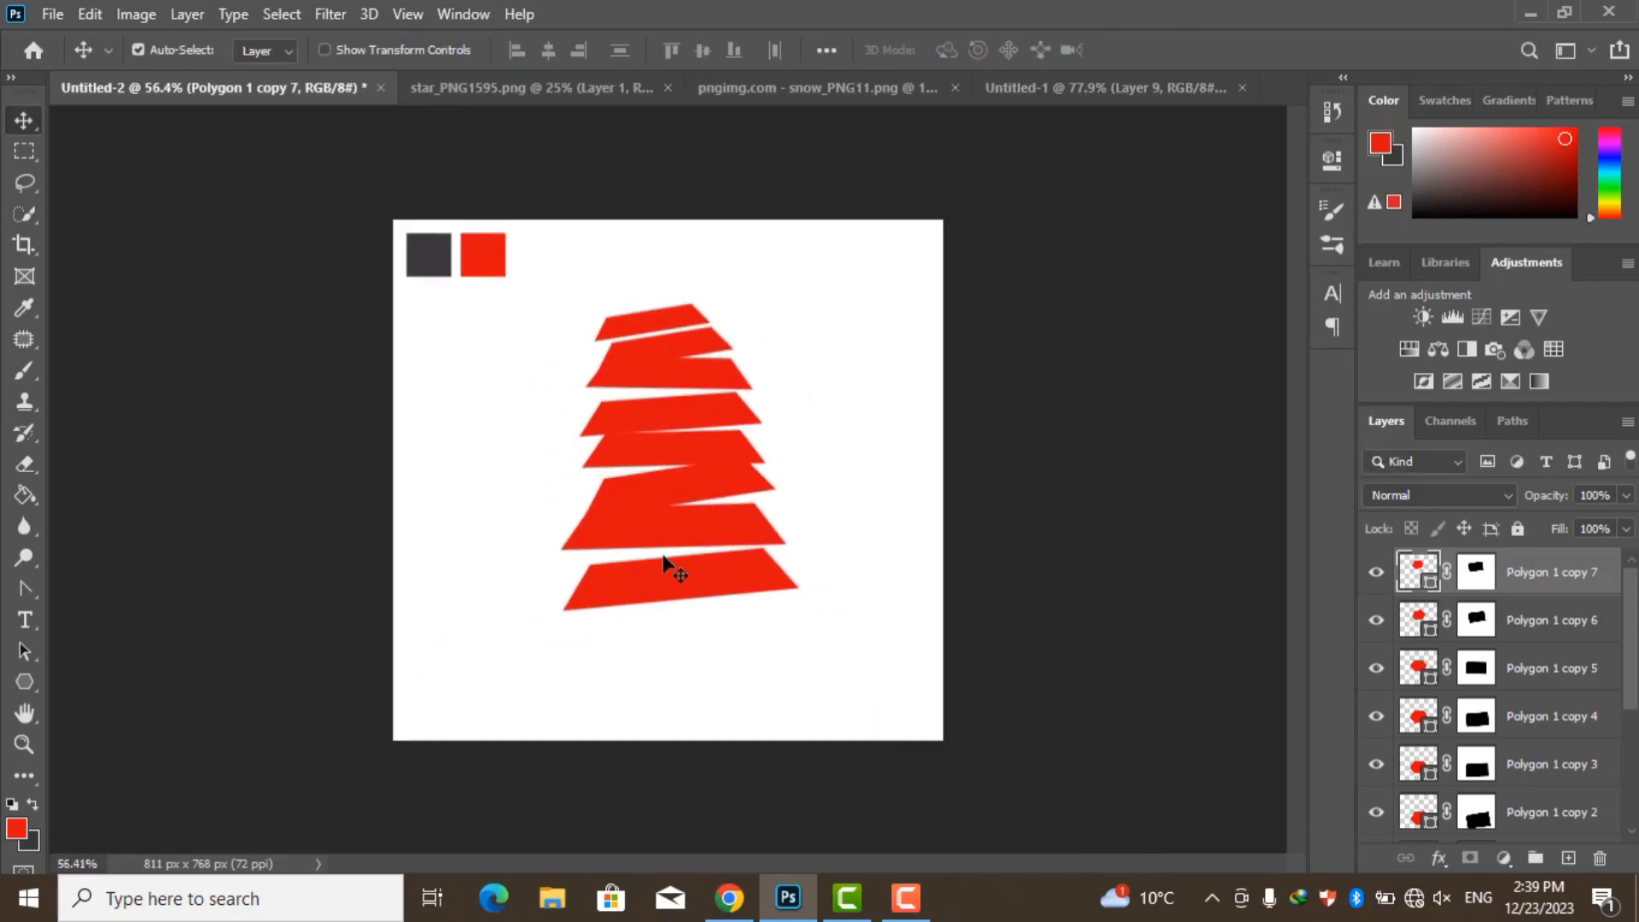
scroll(670, 568, "up", 2)
Select the tree strip layers in the Layers panel
left_click(1549, 620, "ctrl")
left_click(1549, 667, "ctrl")
left_click(1560, 716, "ctrl")
scroll(1559, 734, "down", 3)
Group all tree strips into Group 1, enlarge it slightly and move it lower
left_click(1539, 667, "shift")
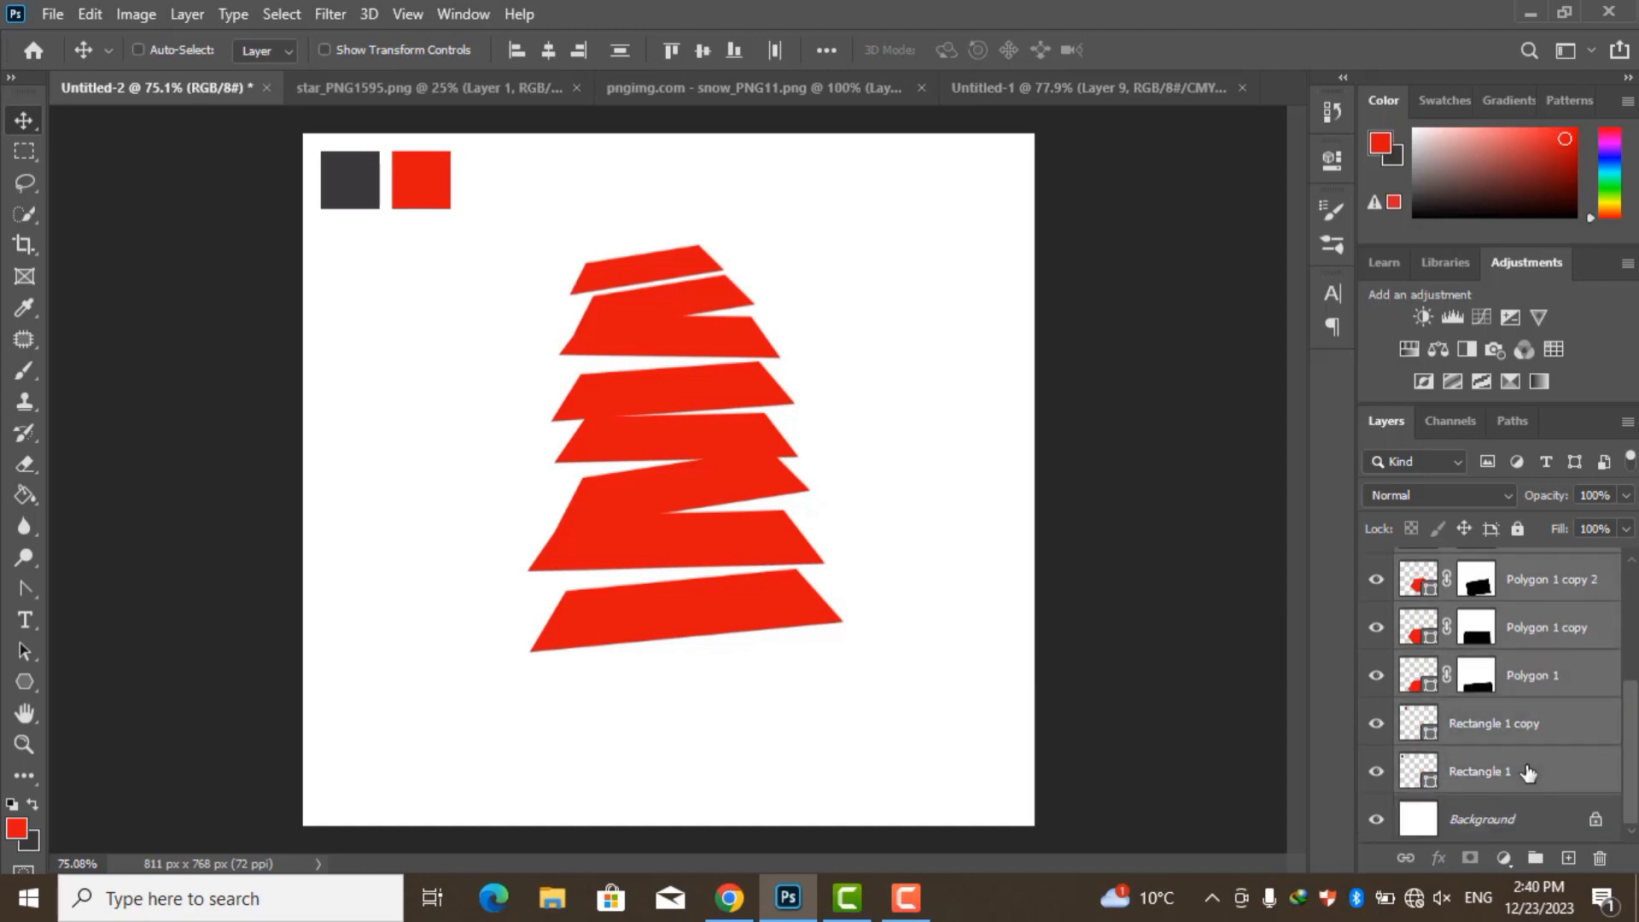
key("ctrl+g")
key("ctrl+t")
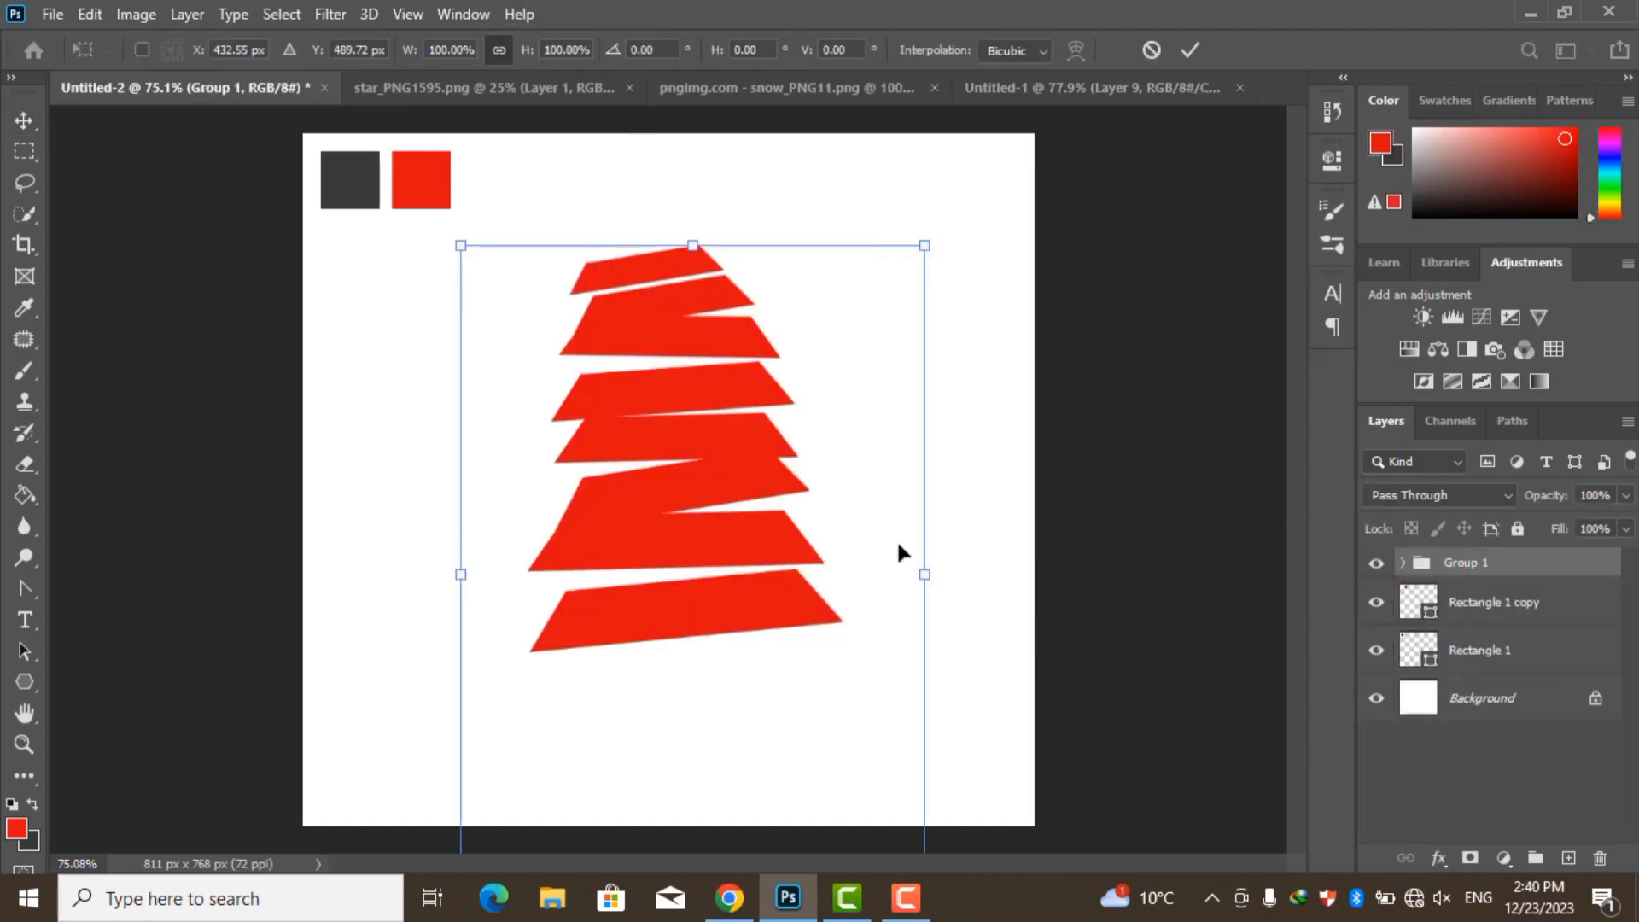
left_click_drag(939, 242, 977, 227)
mouse_move(811, 396)
left_mouse_down()
mouse_move(828, 446)
mouse_move(855, 461)
left_mouse_up()
left_click(1191, 49)
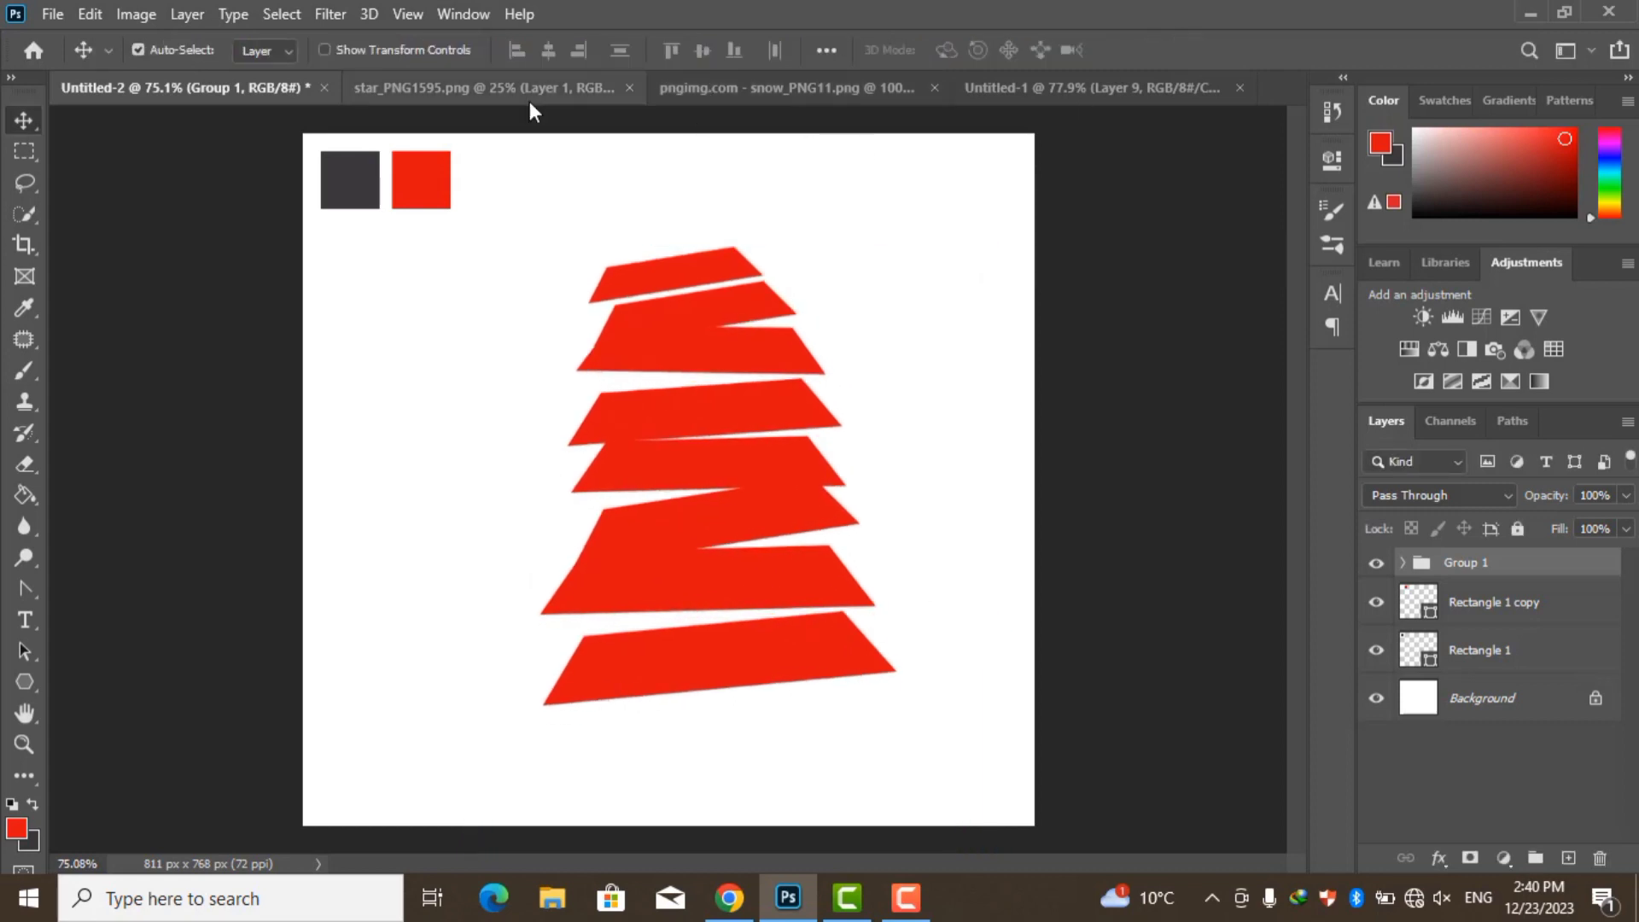
Fill the star from star_PNG1595.png red, bring it in, and shrink it above the tree
left_click(591, 95)
key("g")
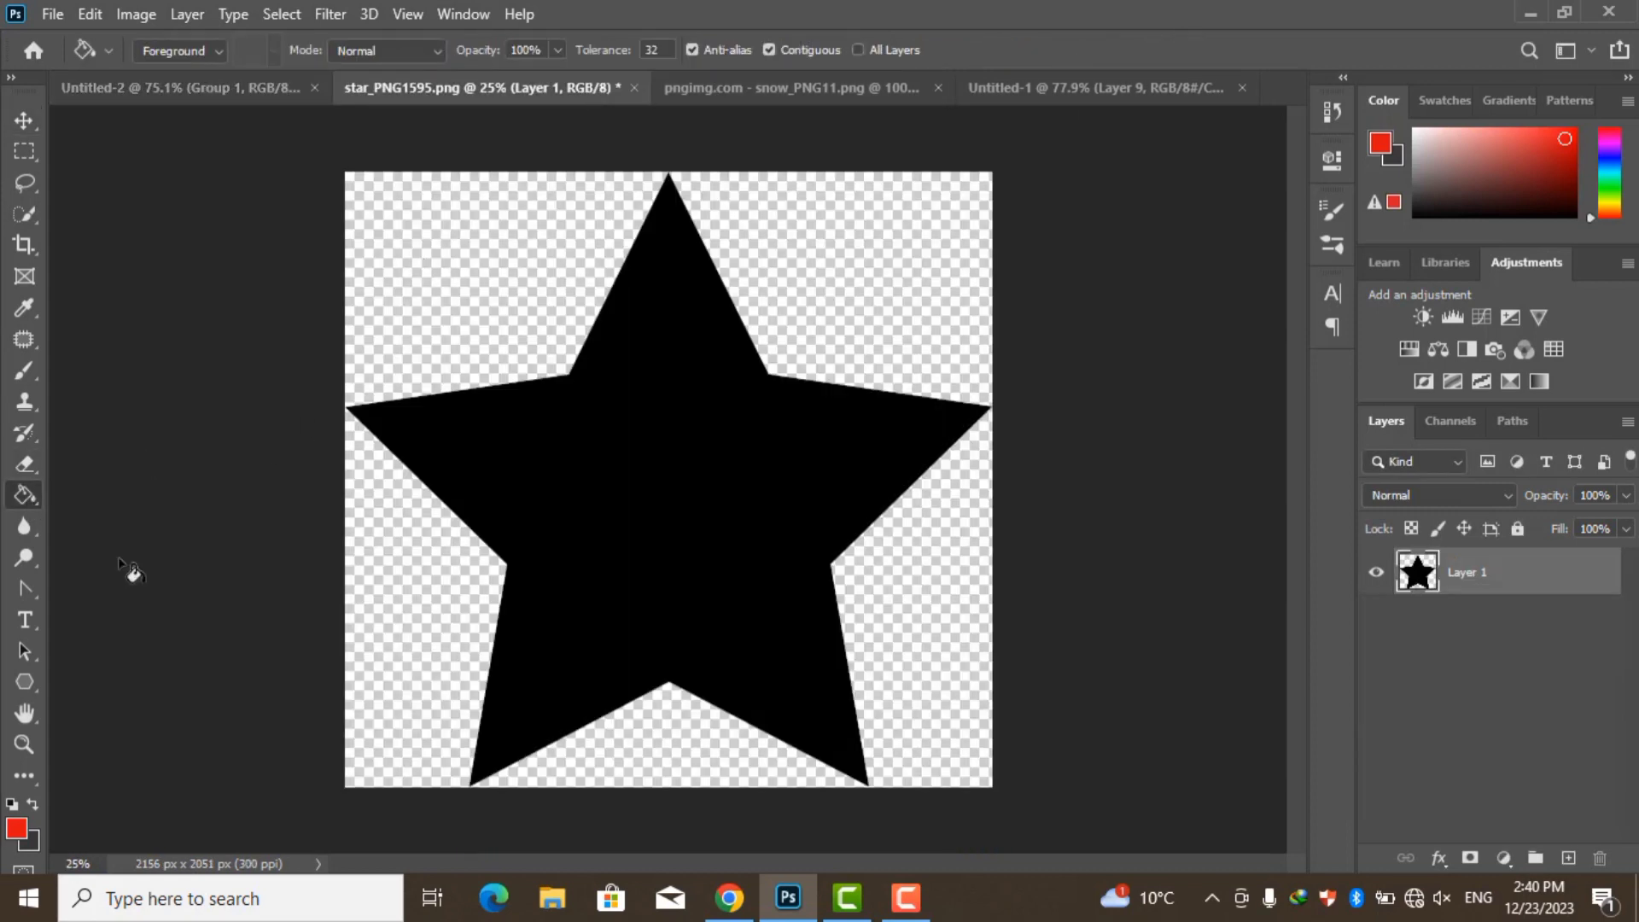
left_click(662, 546)
key("v")
mouse_move(727, 454)
left_mouse_down()
mouse_move(307, 115)
mouse_move(915, 565)
left_mouse_up()
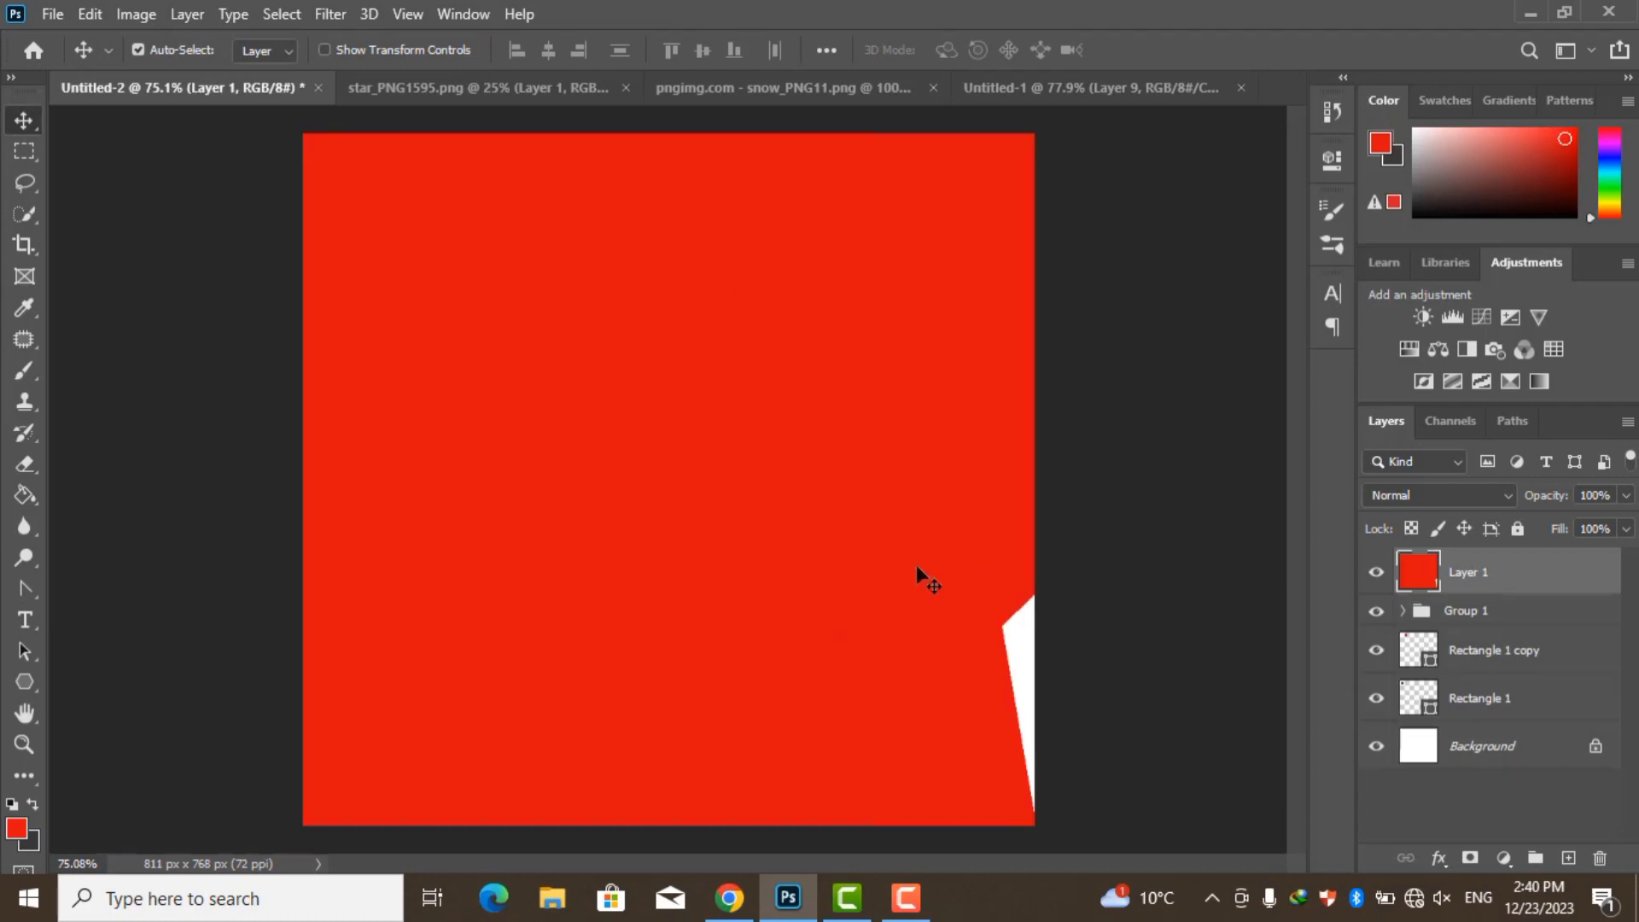
key("ctrl+t")
mouse_move(750, 530)
left_mouse_down()
mouse_move(569, 535)
mouse_move(670, 337)
left_mouse_up()
mouse_move(516, 313)
left_mouse_down()
mouse_move(674, 187)
mouse_move(690, 198)
left_mouse_up()
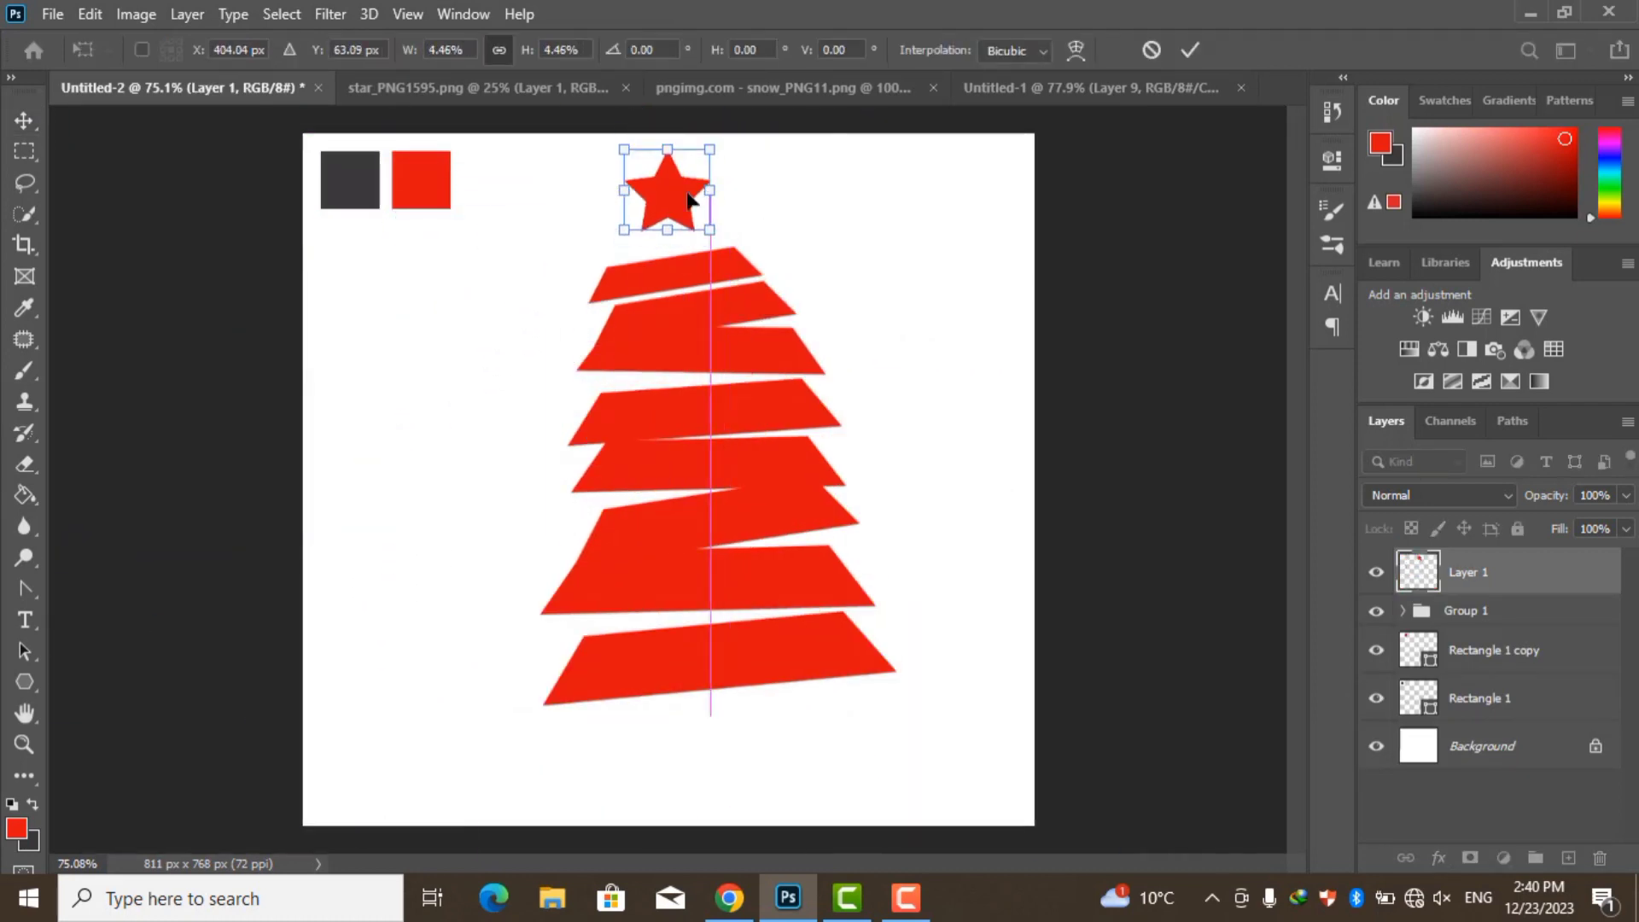
key("Return")
Add a new layer above Background and fill it dark grey
left_click(1512, 757)
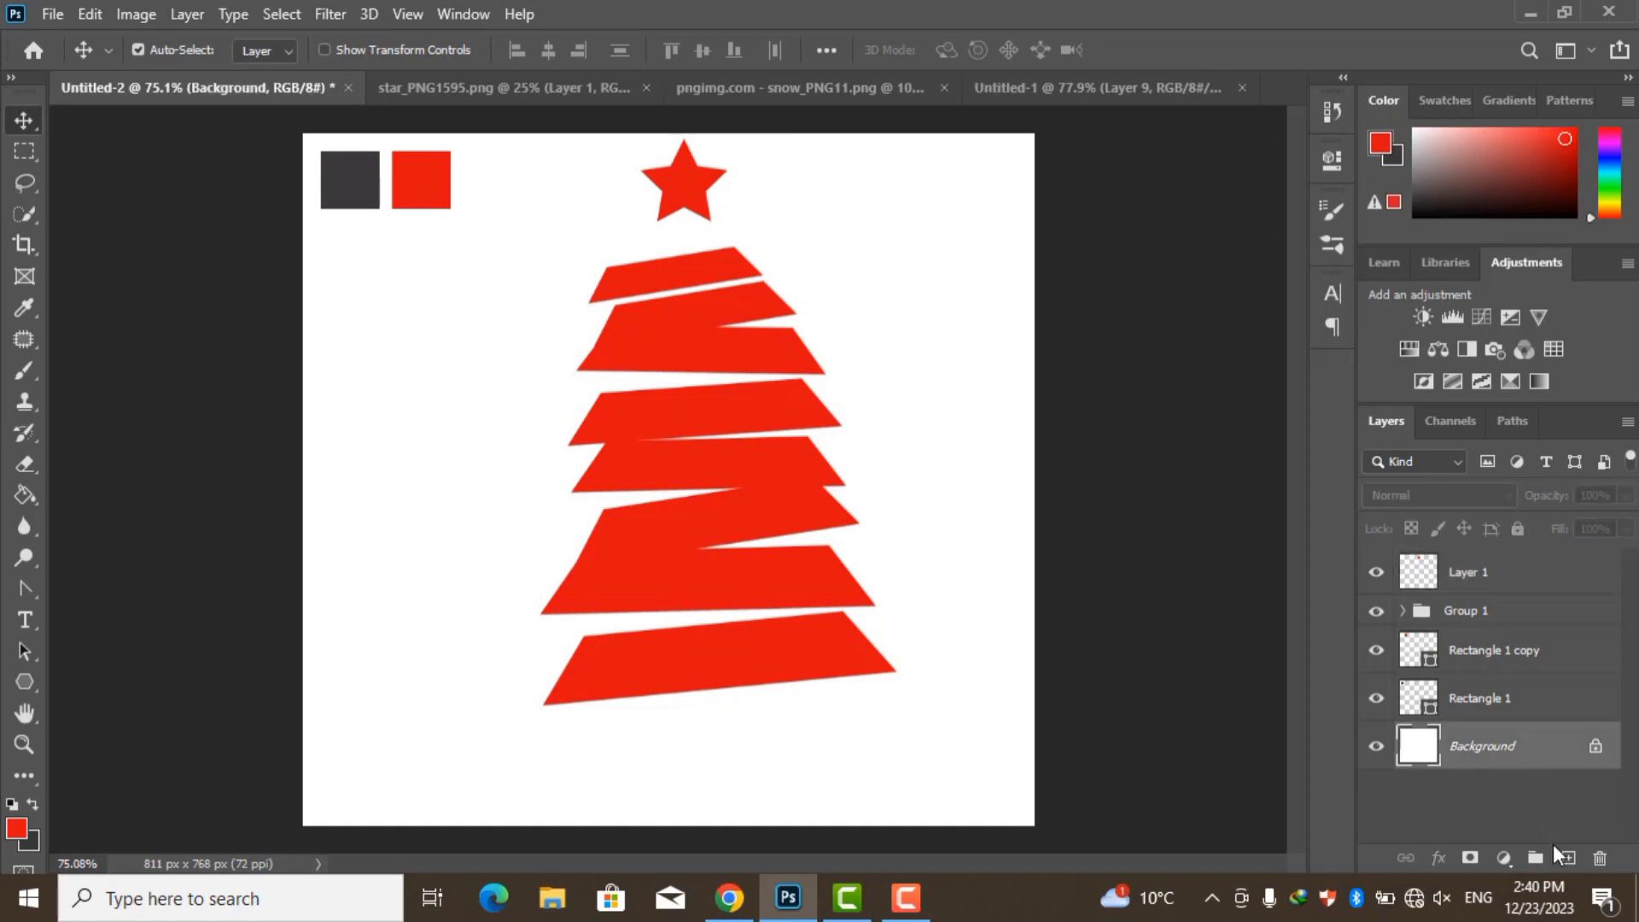
left_click(1568, 857)
left_click(33, 804)
left_click(16, 826)
left_click(1527, 230)
key("g")
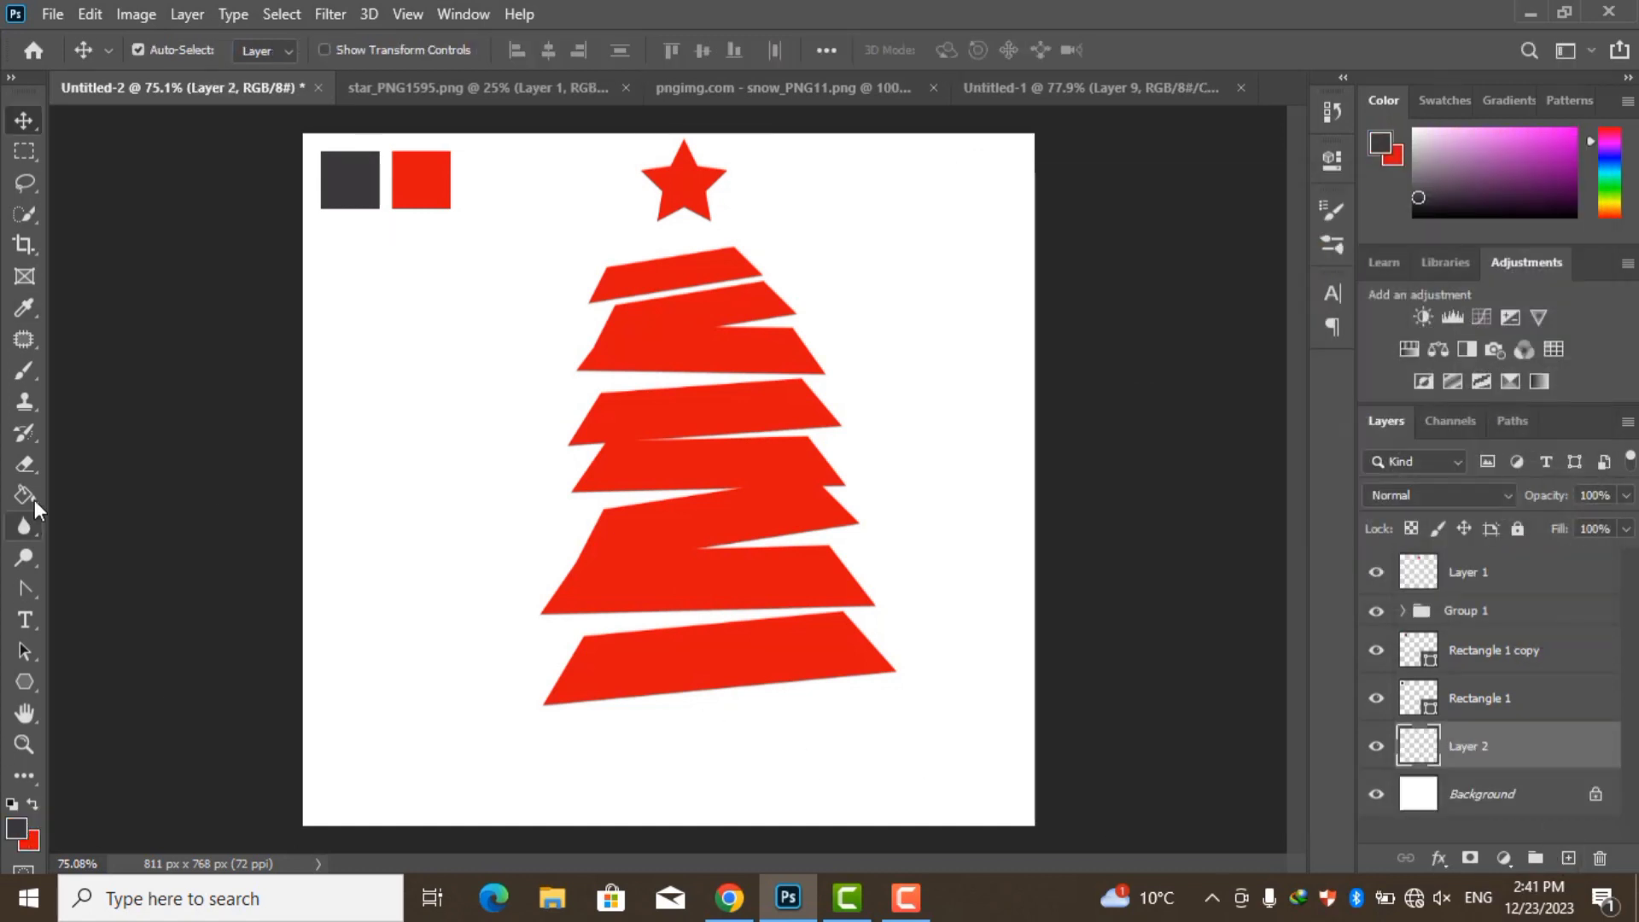
left_click(597, 591)
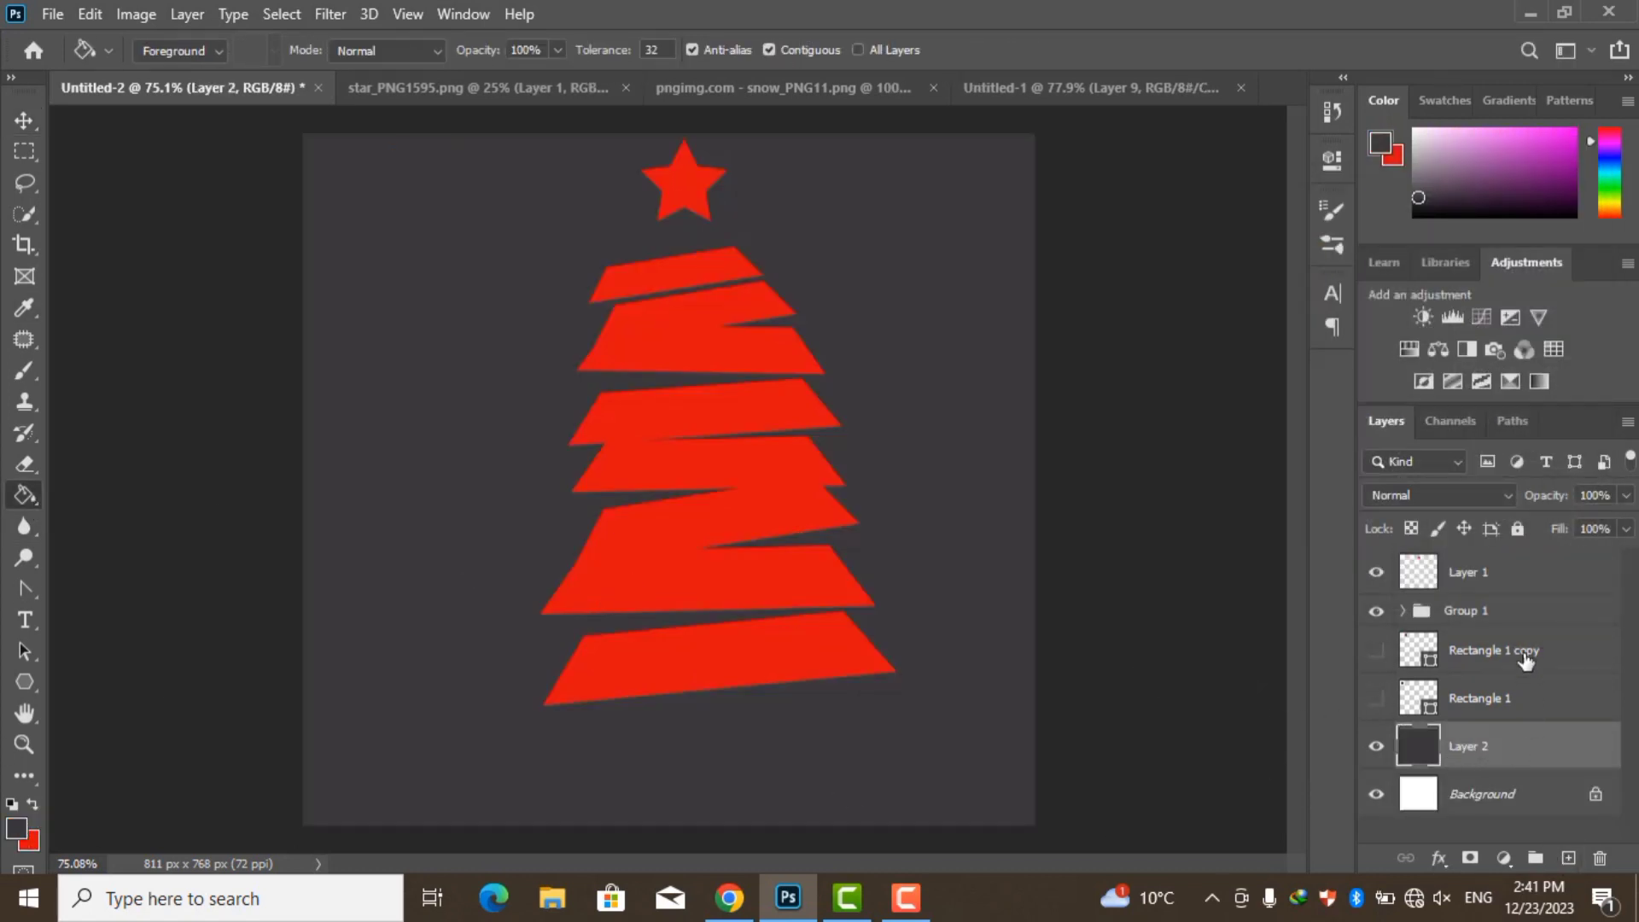
Move the tree group slightly lower
left_click(1485, 611)
key("ctrl+t")
left_click_drag(838, 570, 839, 591)
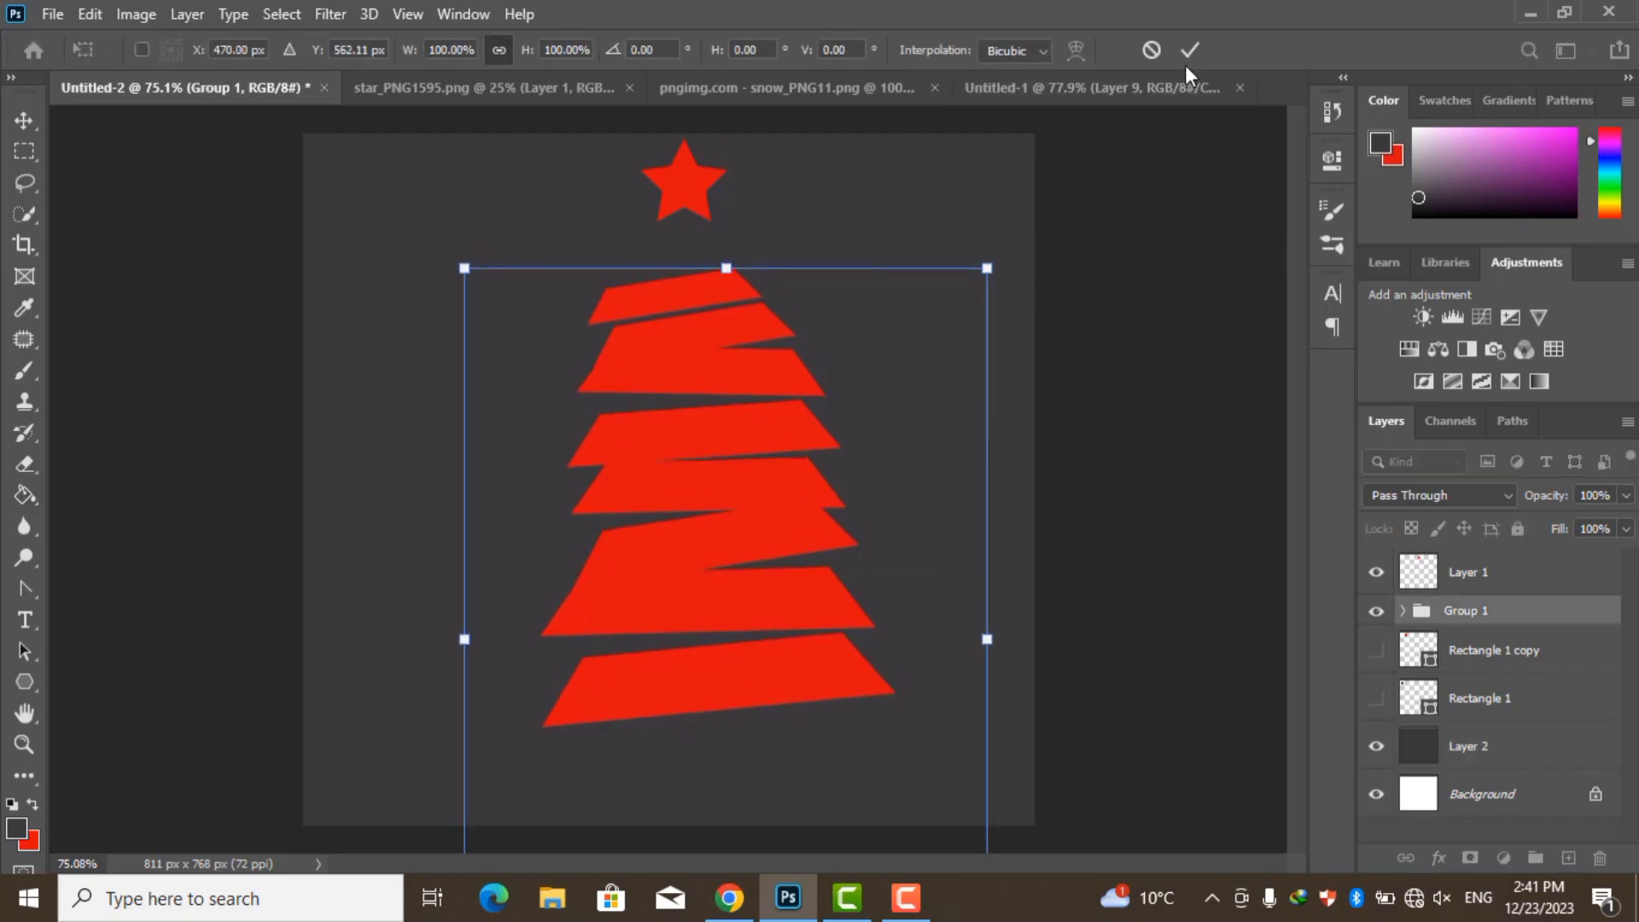
left_click(1186, 56)
Draw a narrow 32 × 618 px dark grey rectangle down the tree's centre
right_click(29, 688)
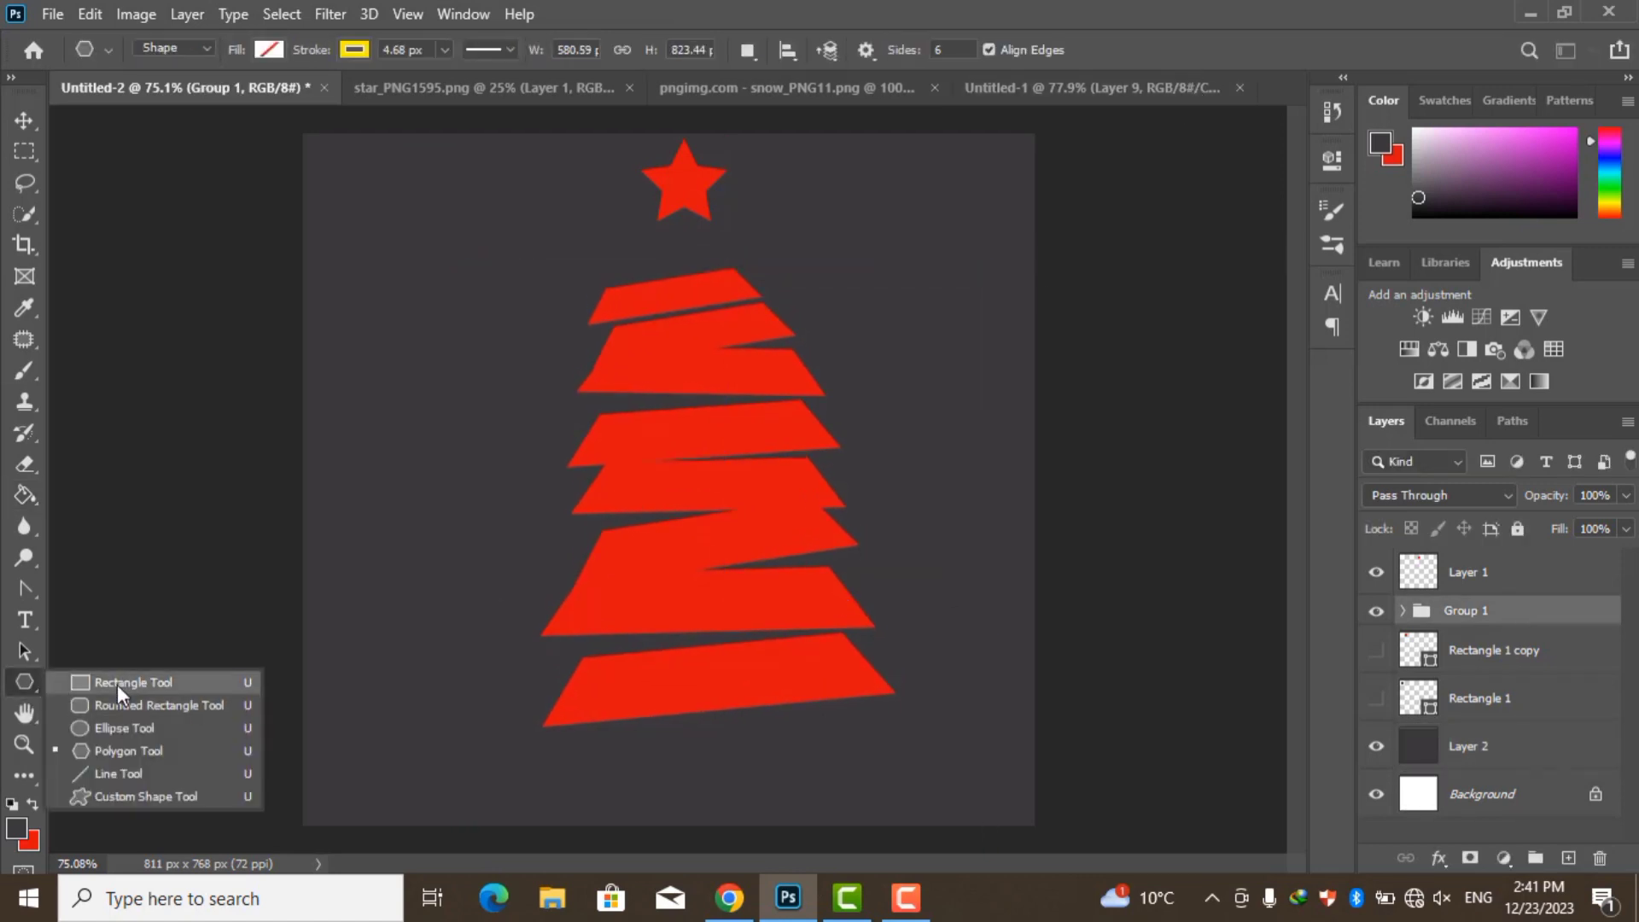
left_click(117, 684)
left_click_drag(667, 205, 694, 758)
left_click(987, 309)
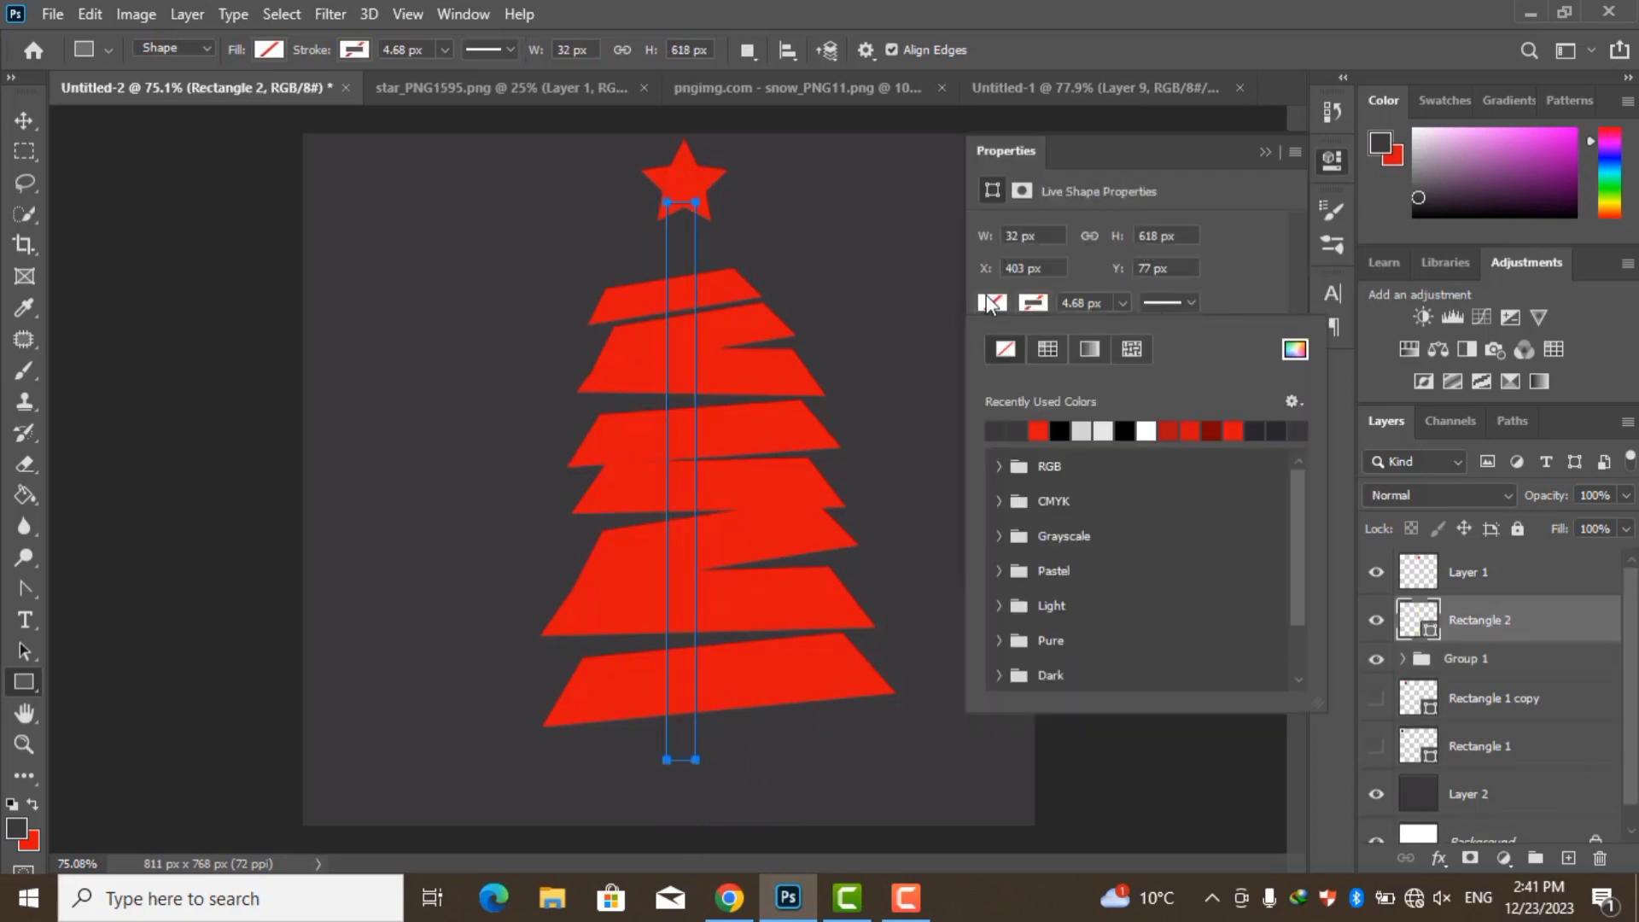
left_click(1012, 420)
Give the pole a drop shadow (angle 120, distance 13) and nudge it right
double_click(1485, 630)
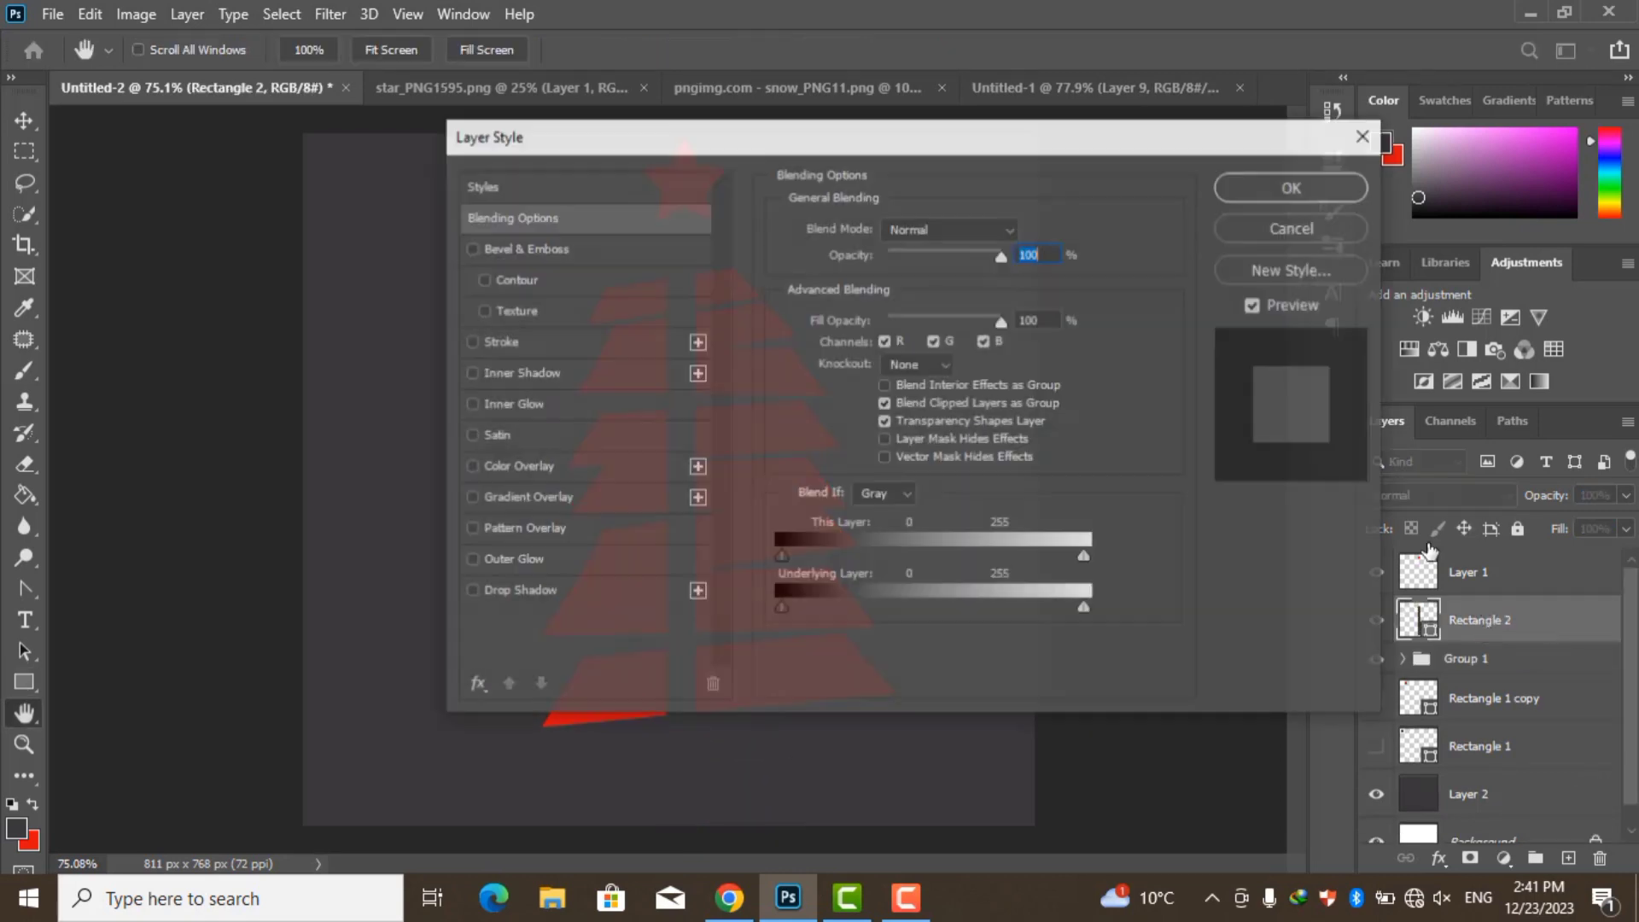
left_click_drag(512, 152, 964, 152)
left_click(969, 608)
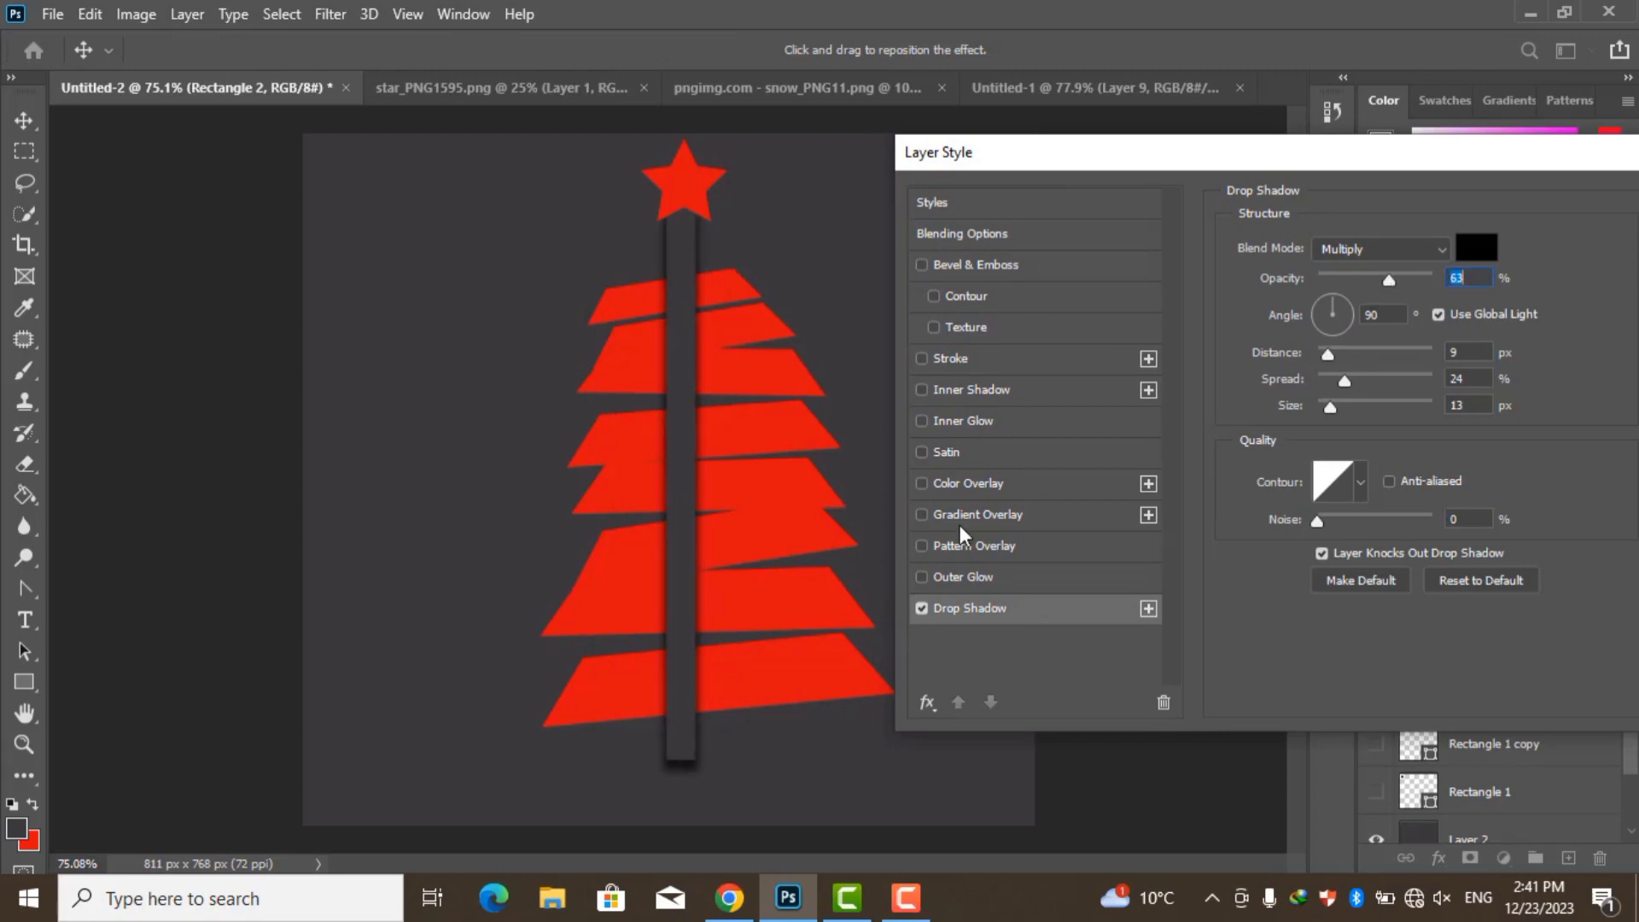
left_click_drag(711, 641, 704, 647)
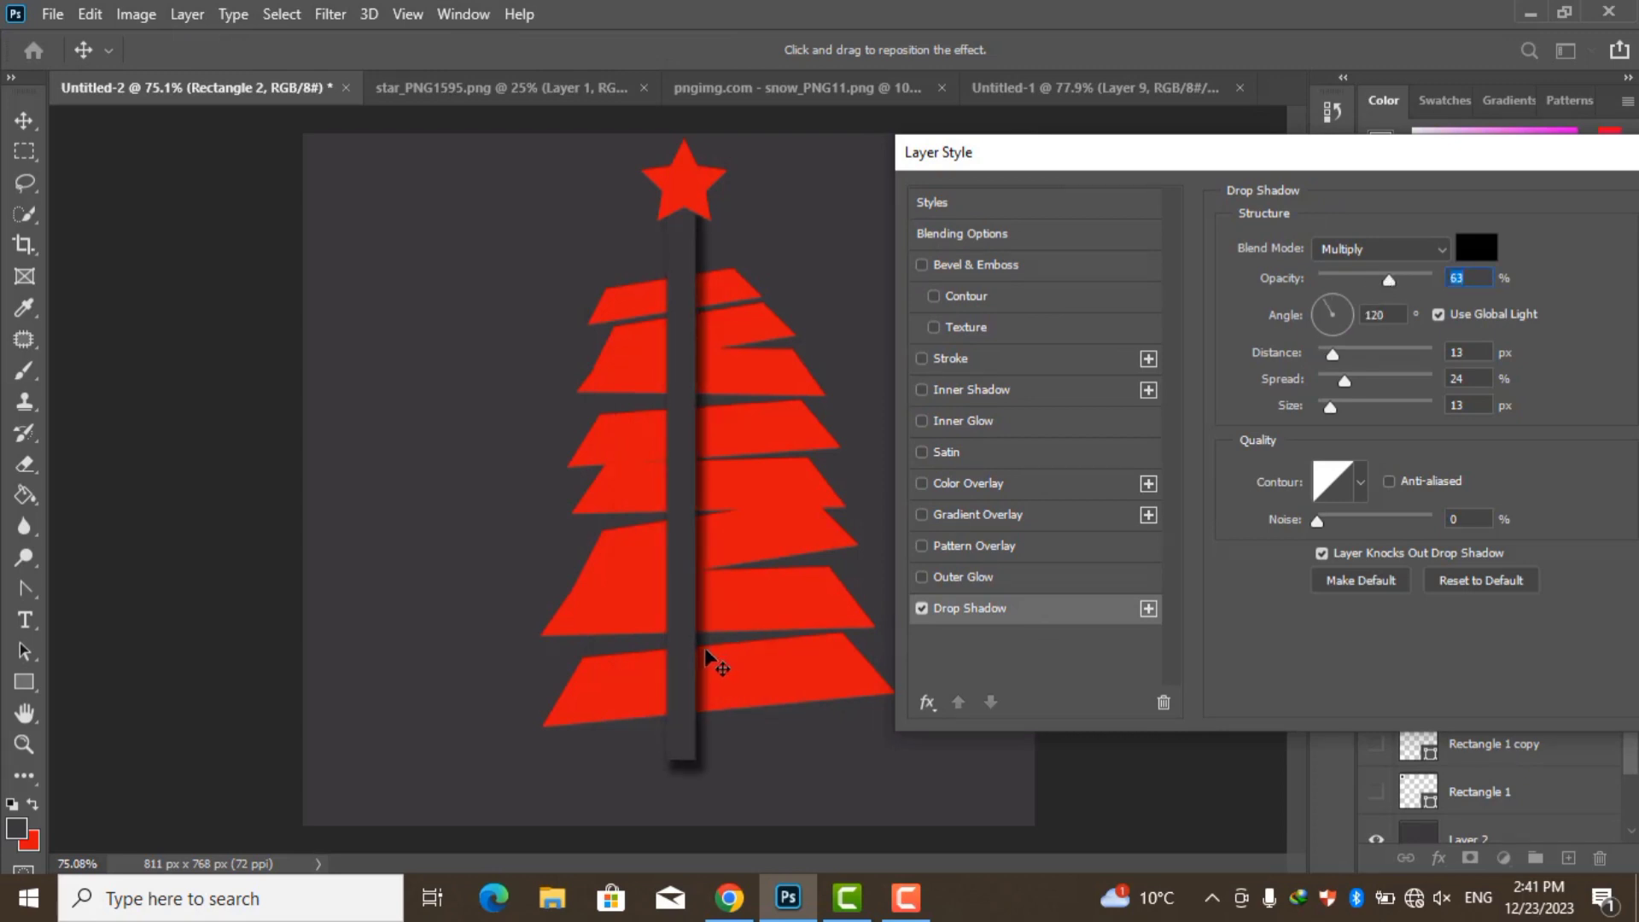
left_click_drag(1330, 407, 1340, 408)
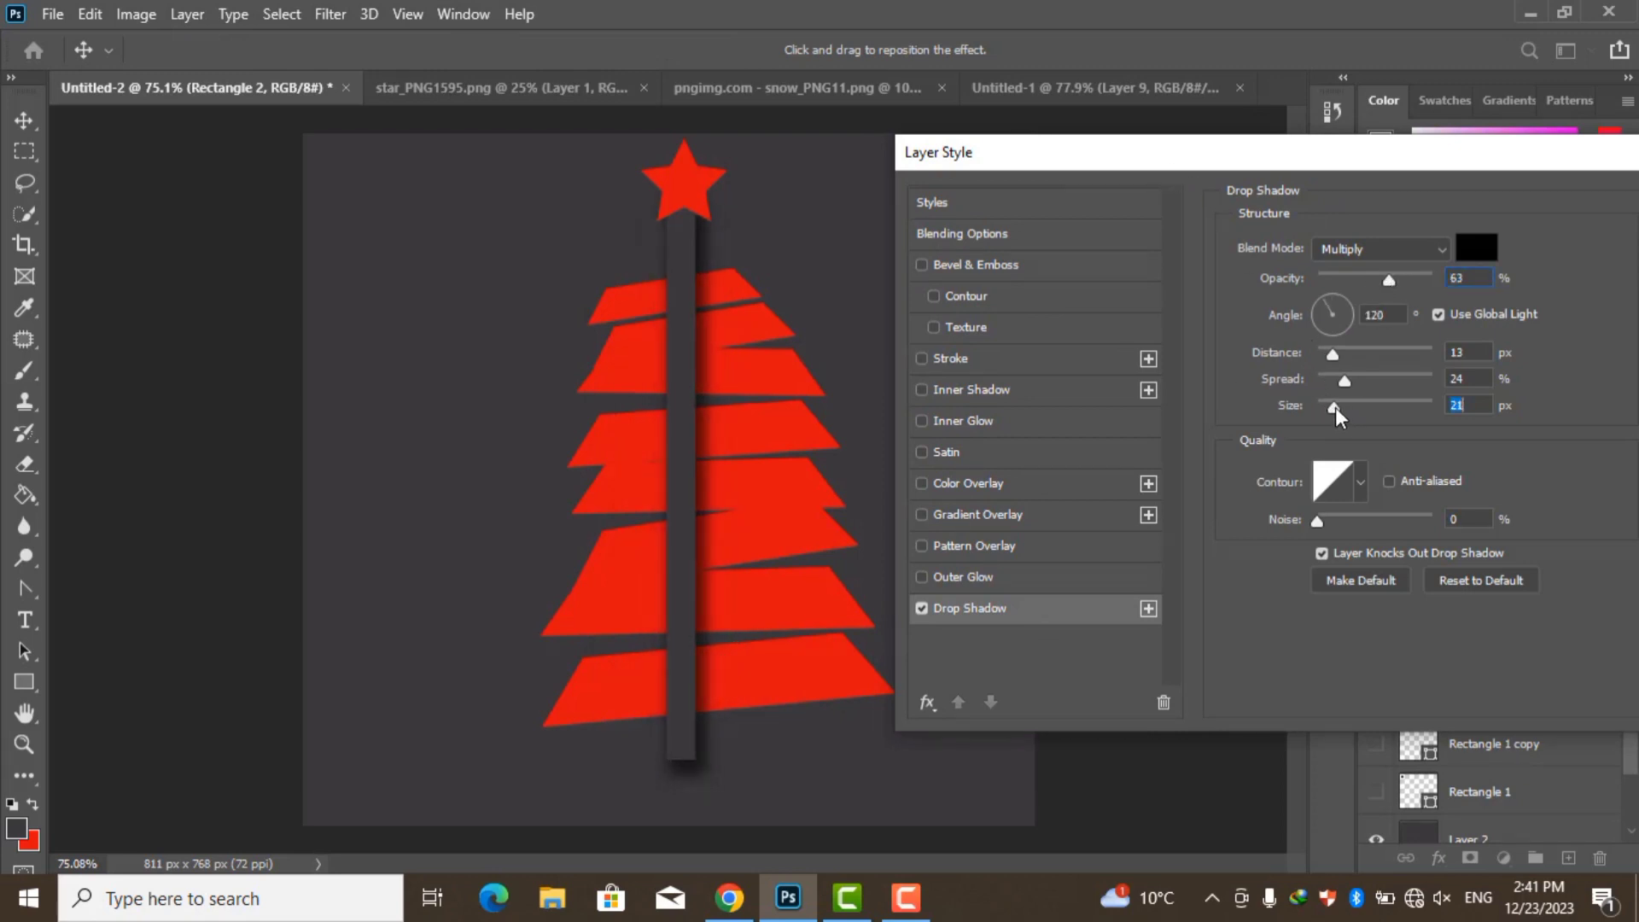
left_click_drag(1109, 152, 896, 152)
left_click(1545, 222)
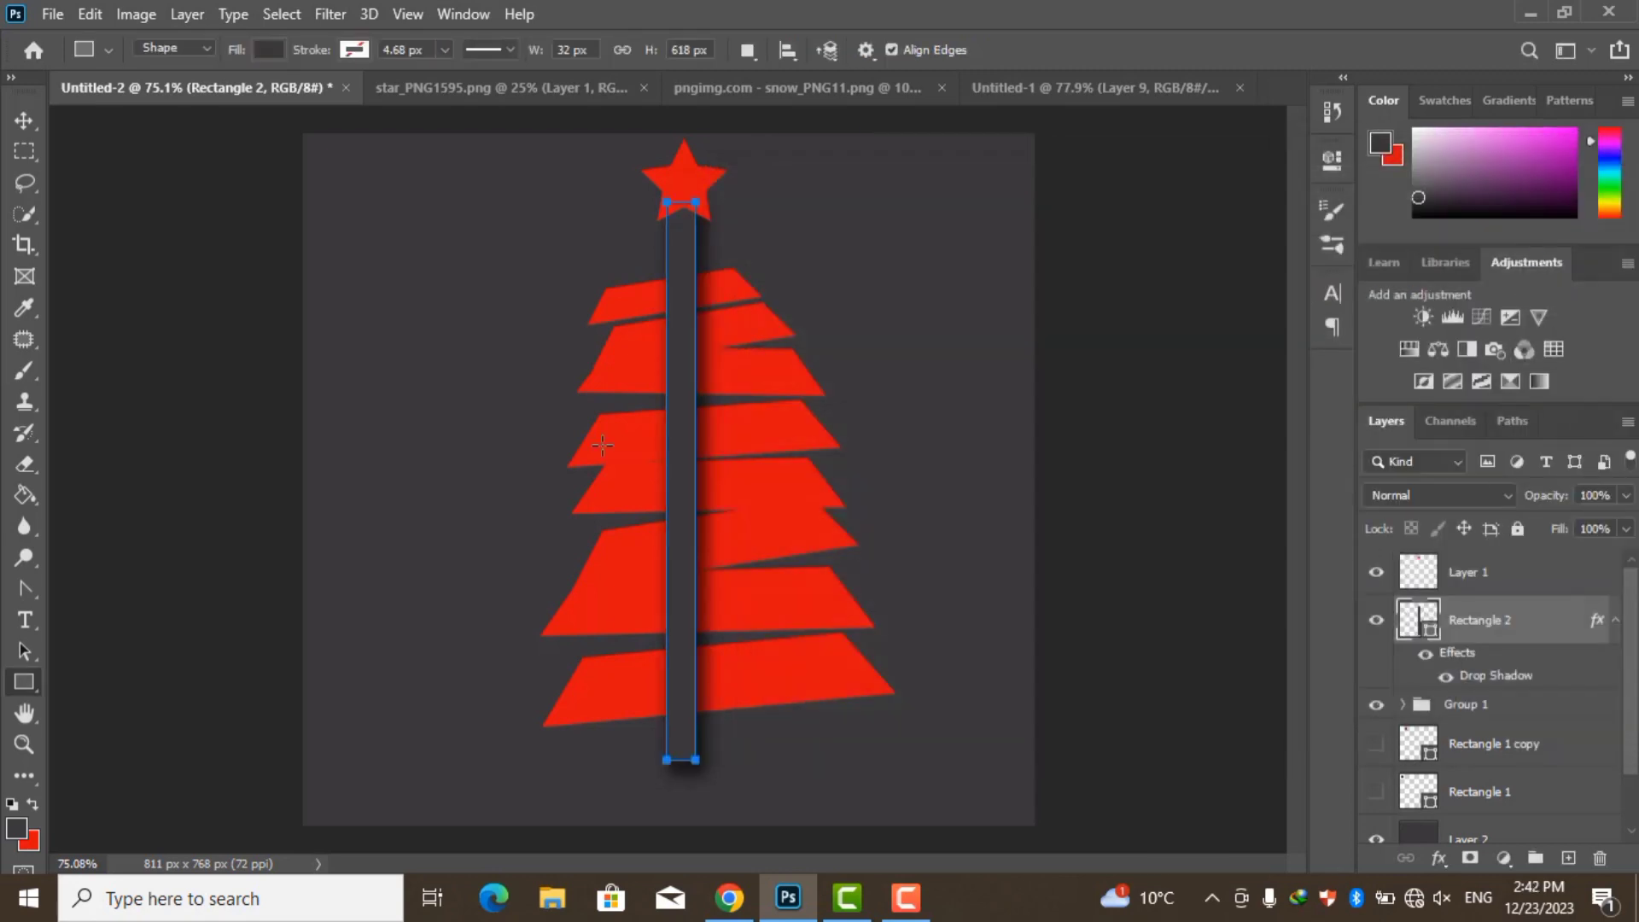
left_click_drag(685, 451, 689, 450)
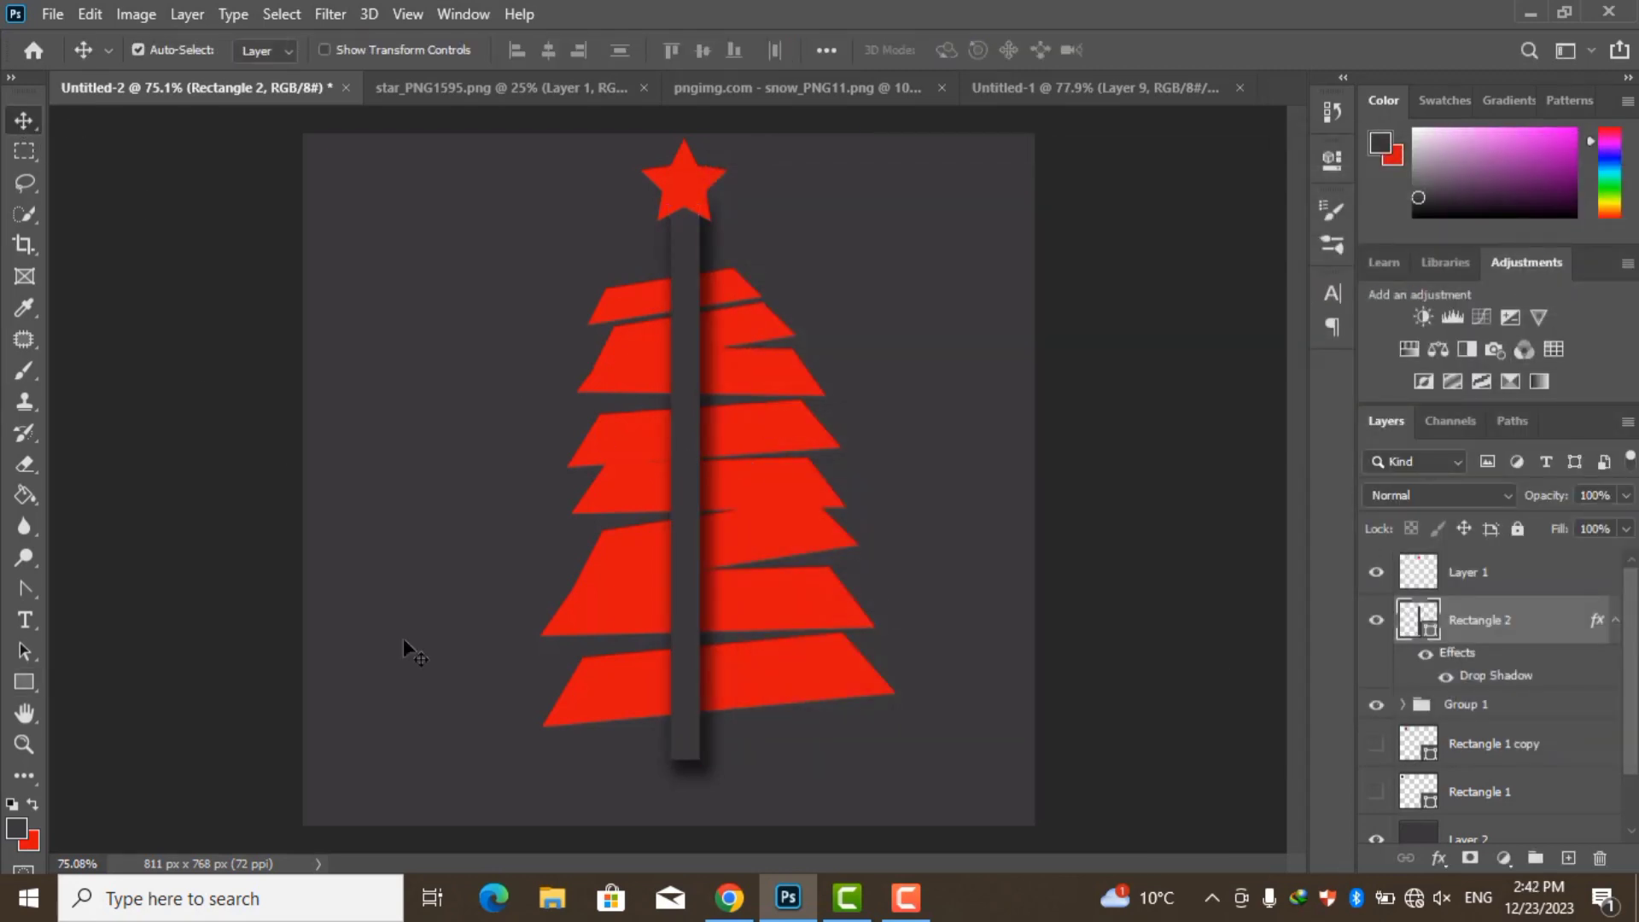
Draw a large dark grey rectangle over the tree's left half
left_click(26, 683)
left_click_drag(279, 126, 681, 853)
left_click(1280, 157)
key("v")
scroll(636, 646, "down", 2)
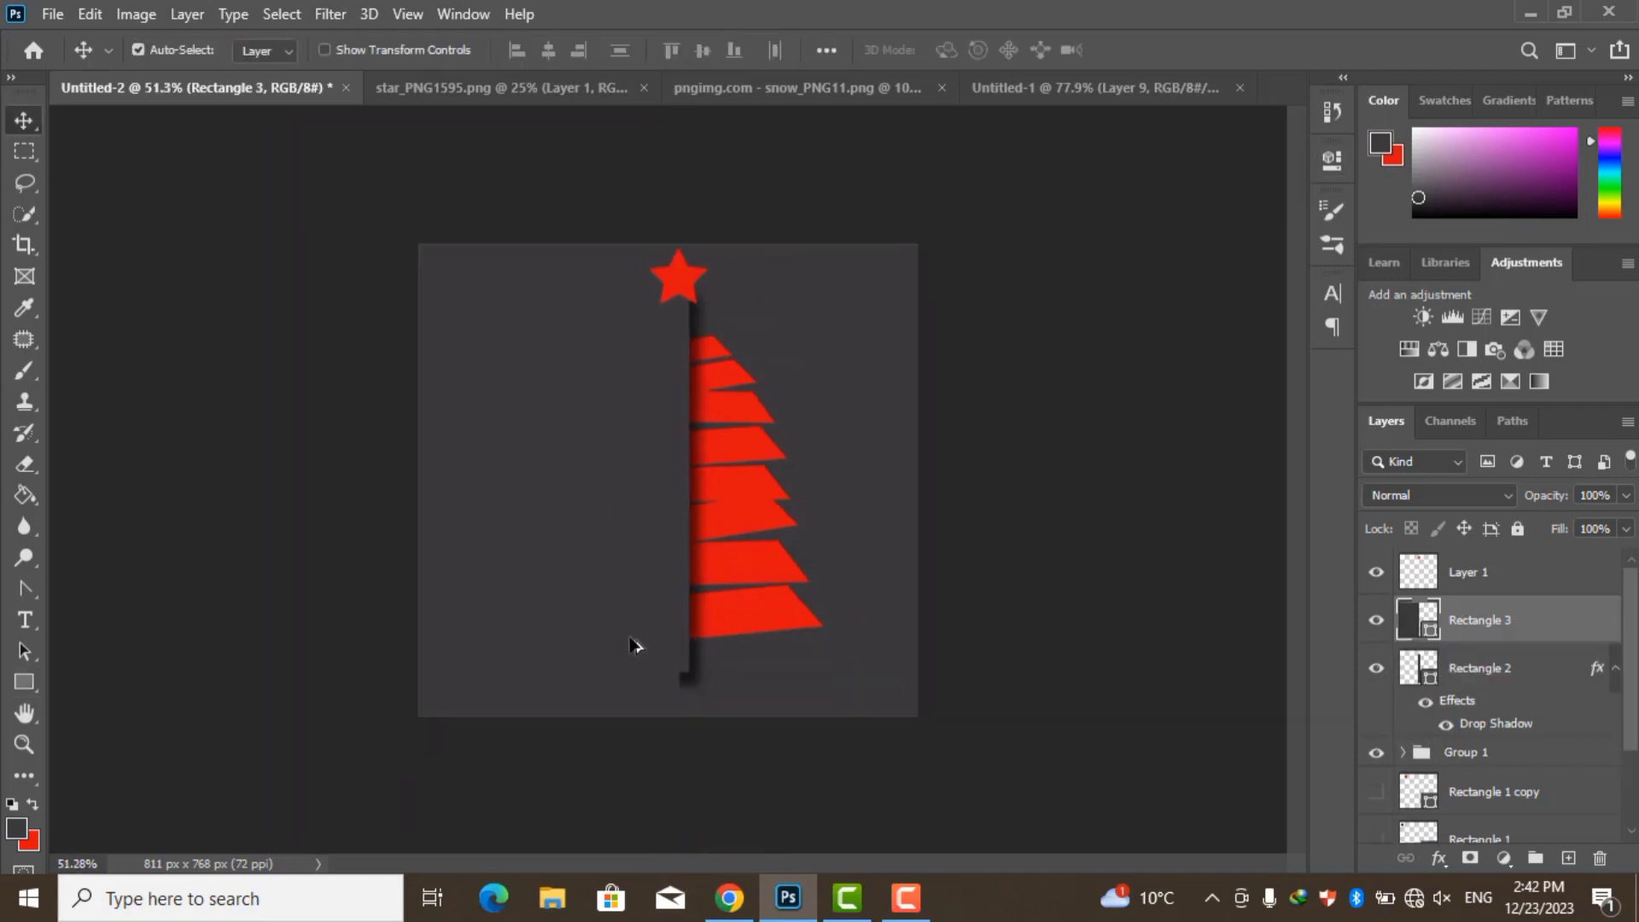
scroll(636, 646, "up", 2)
Resize the covering rectangle so its right edge meets the pole
key("ctrl+t")
left_click_drag(686, 503, 685, 504)
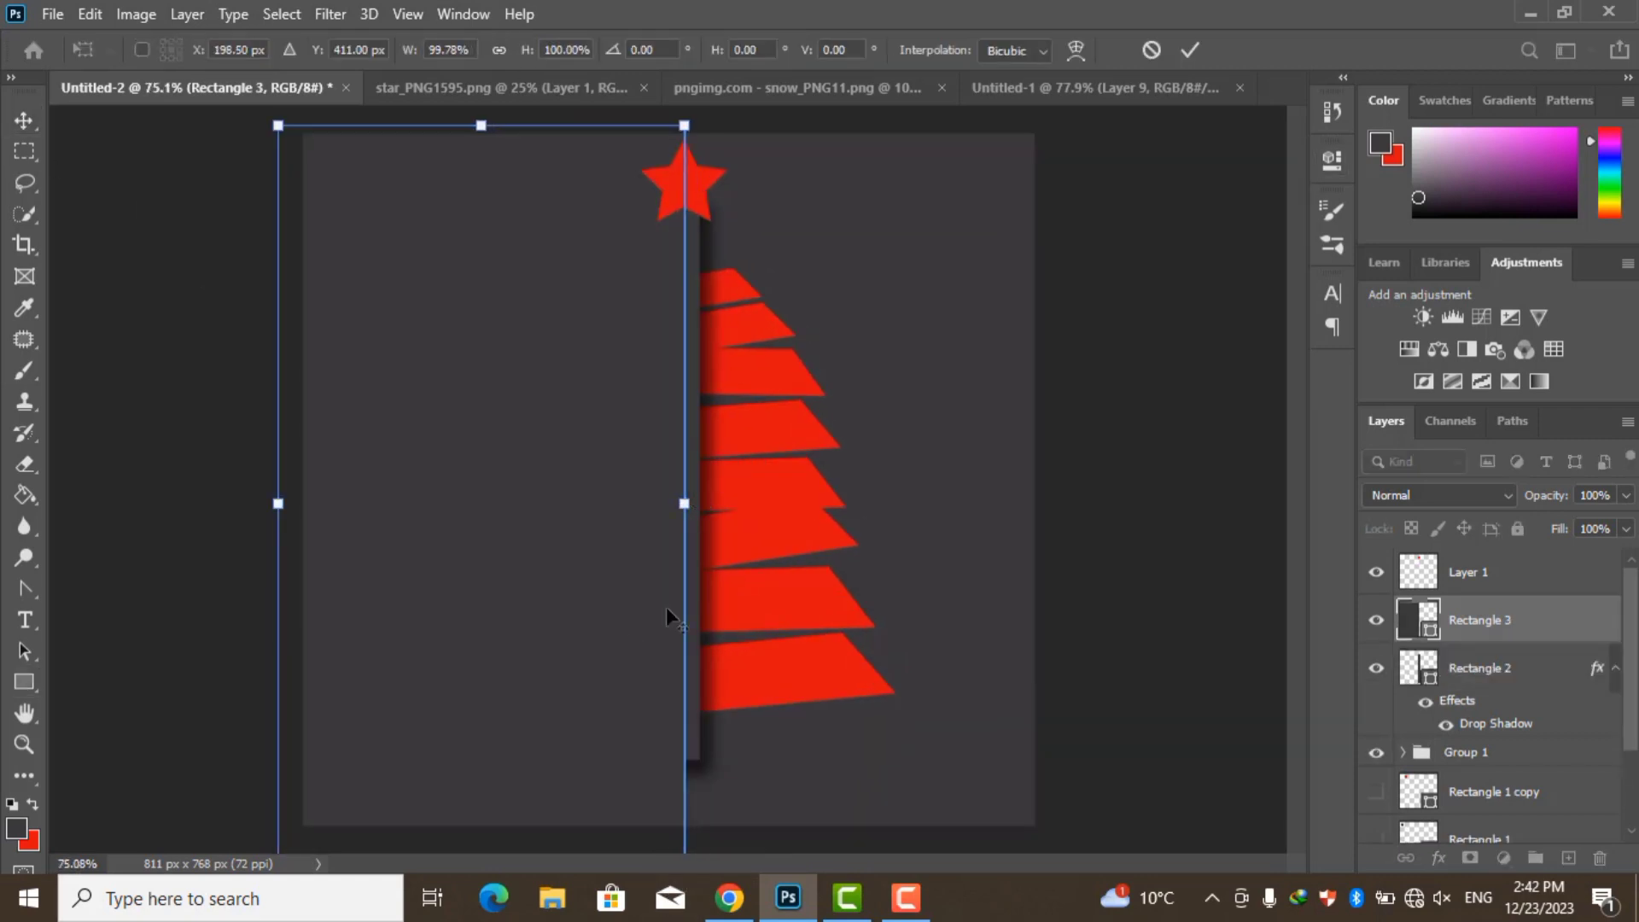
scroll(666, 607, "up", 3)
left_click_drag(733, 622, 765, 401)
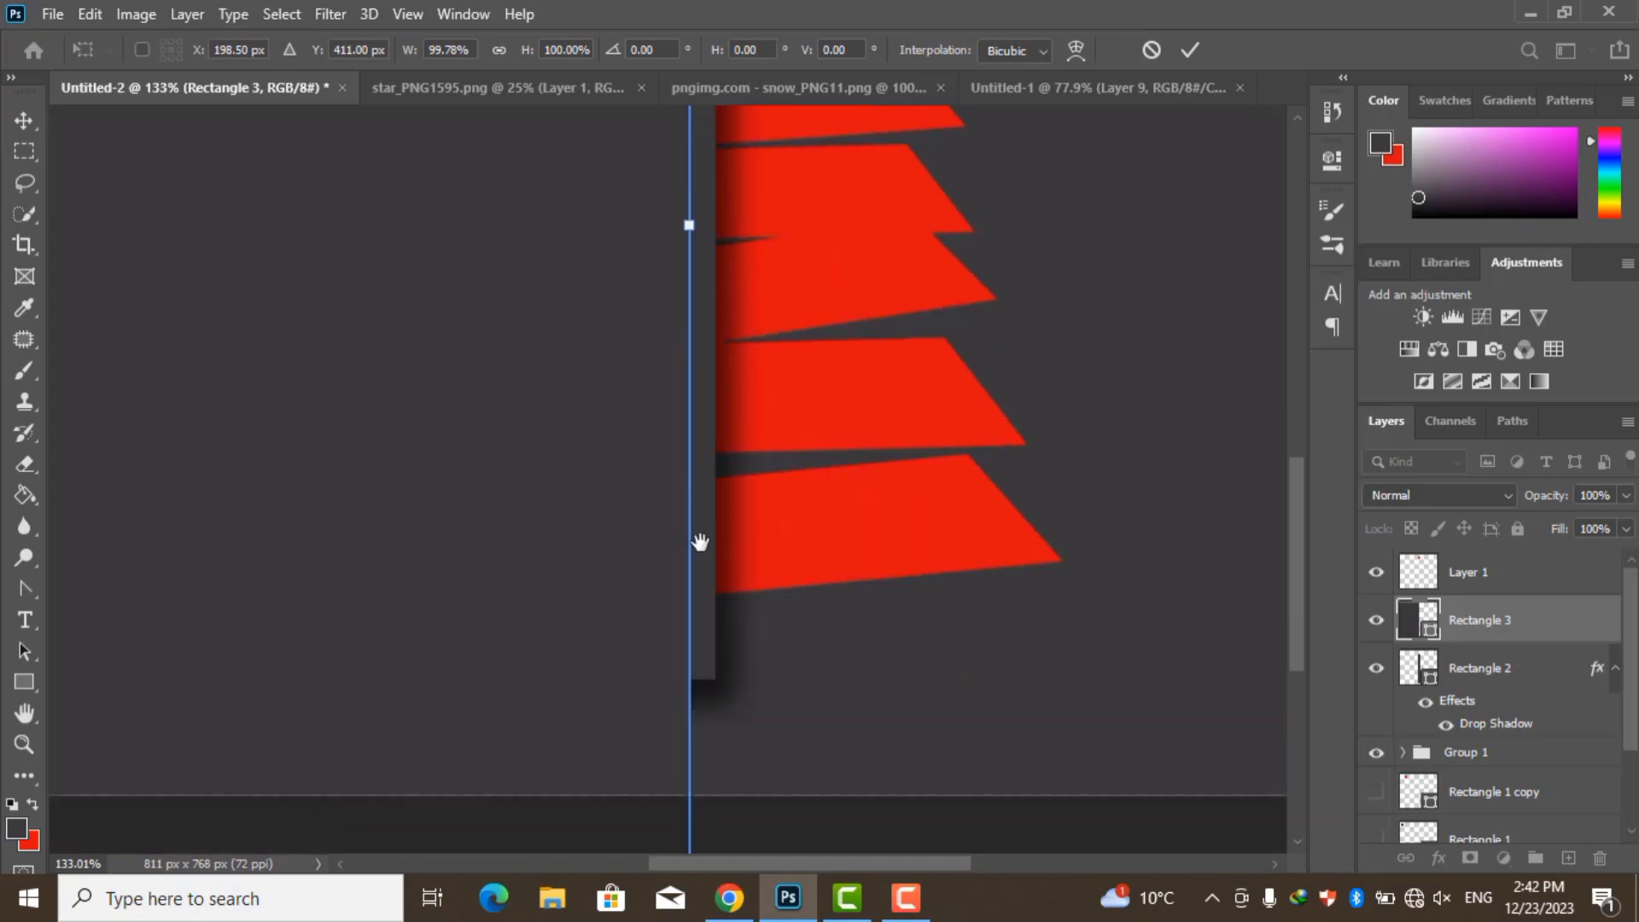
scroll(699, 542, "up", 4)
left_click_drag(688, 602, 704, 602)
left_click(1192, 48)
scroll(622, 450, "down", 5)
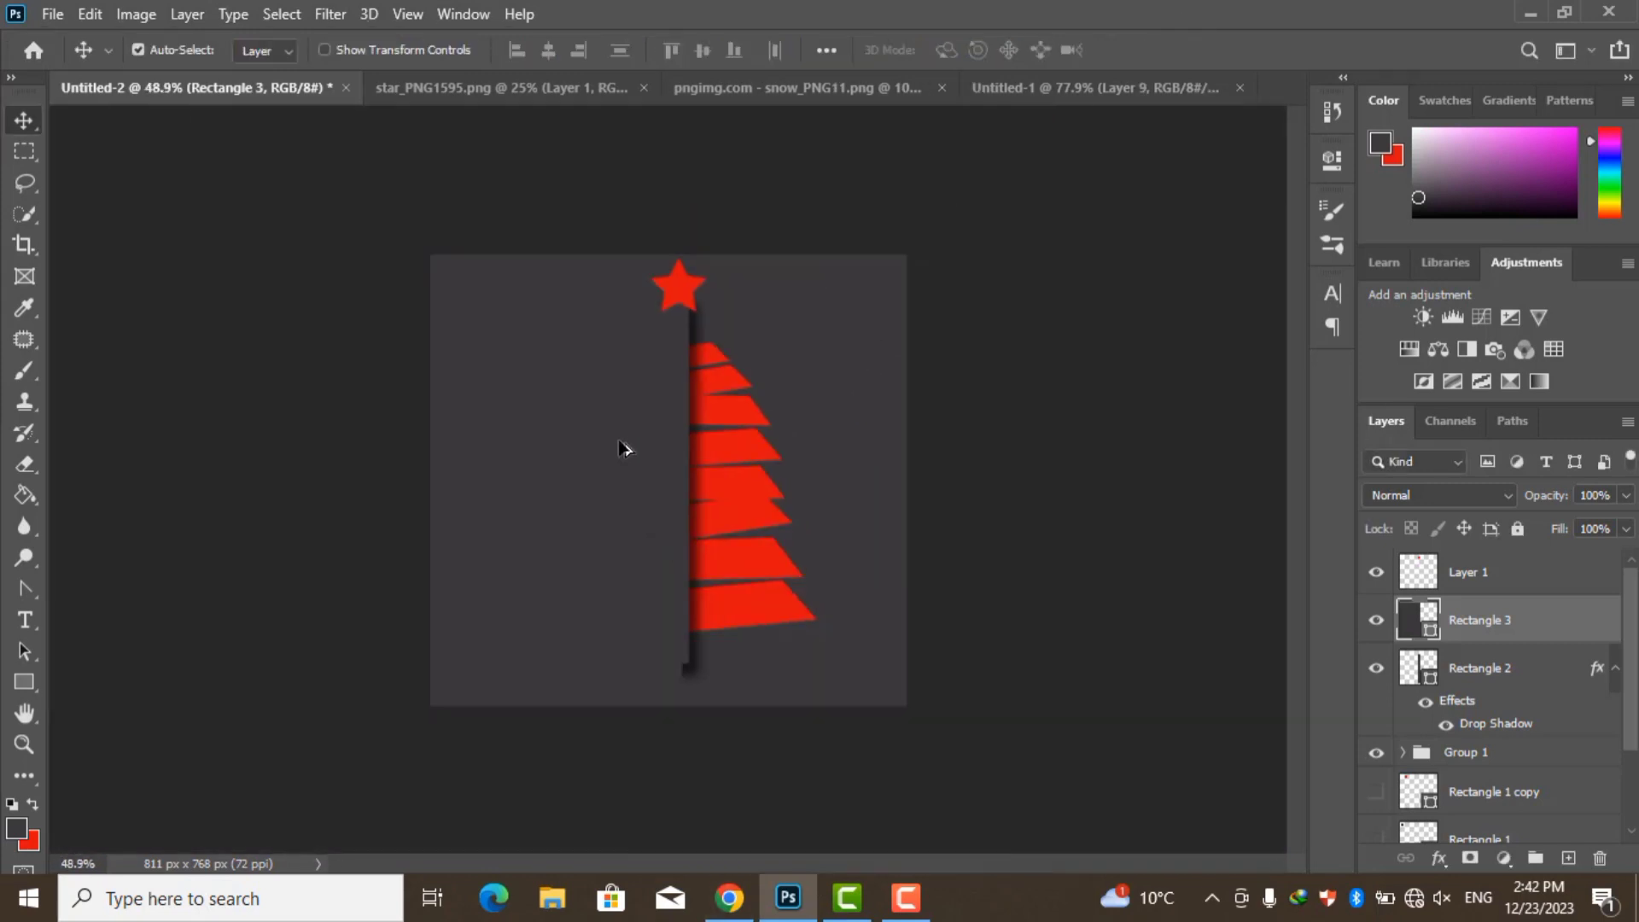
scroll(736, 586, "up", 1)
scroll(768, 631, "up", 1)
left_click(797, 688)
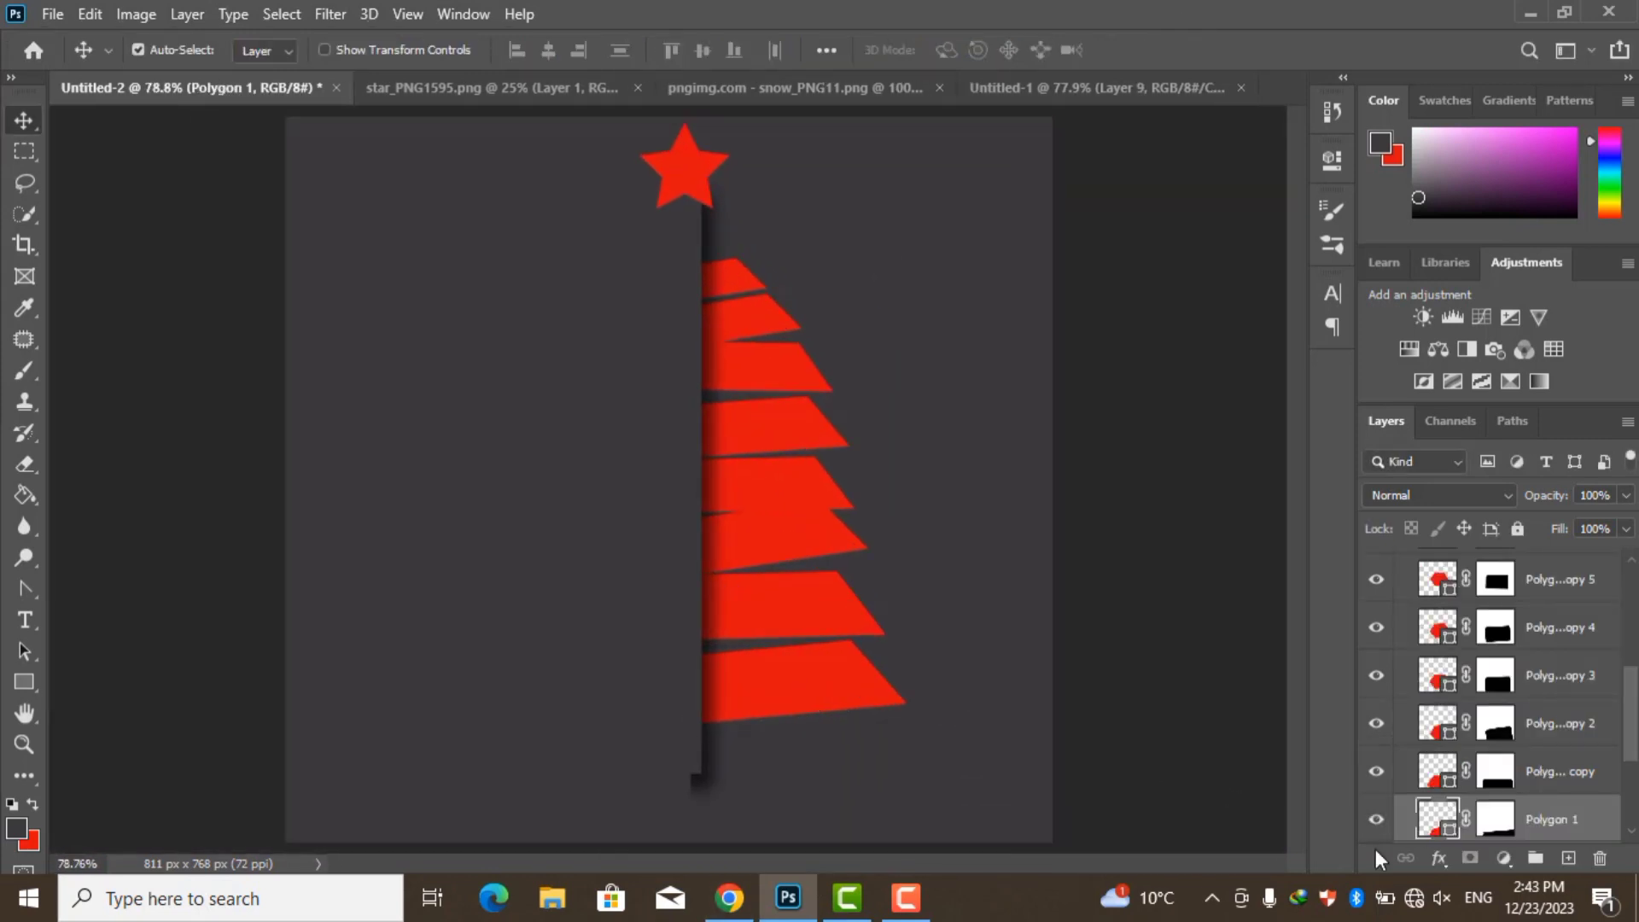
Add a new empty layer and set up a gradient from red ff0000 to darker red
key("ctrl+shift+alt+n")
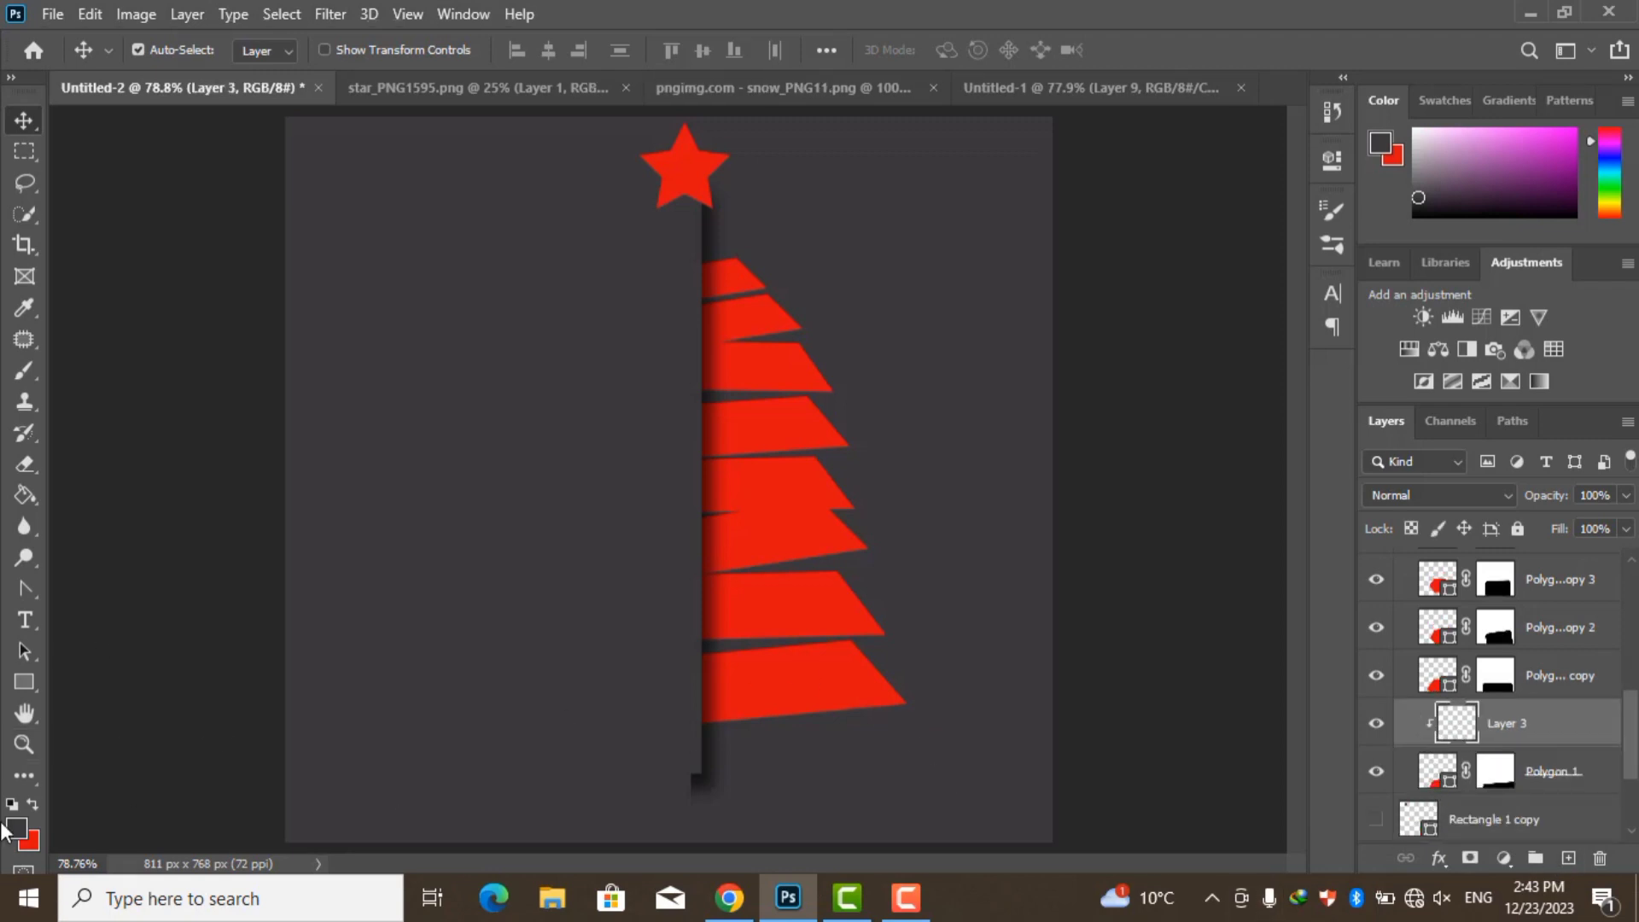
right_click(24, 494)
left_click(86, 497)
left_click(204, 49)
left_click(1057, 623)
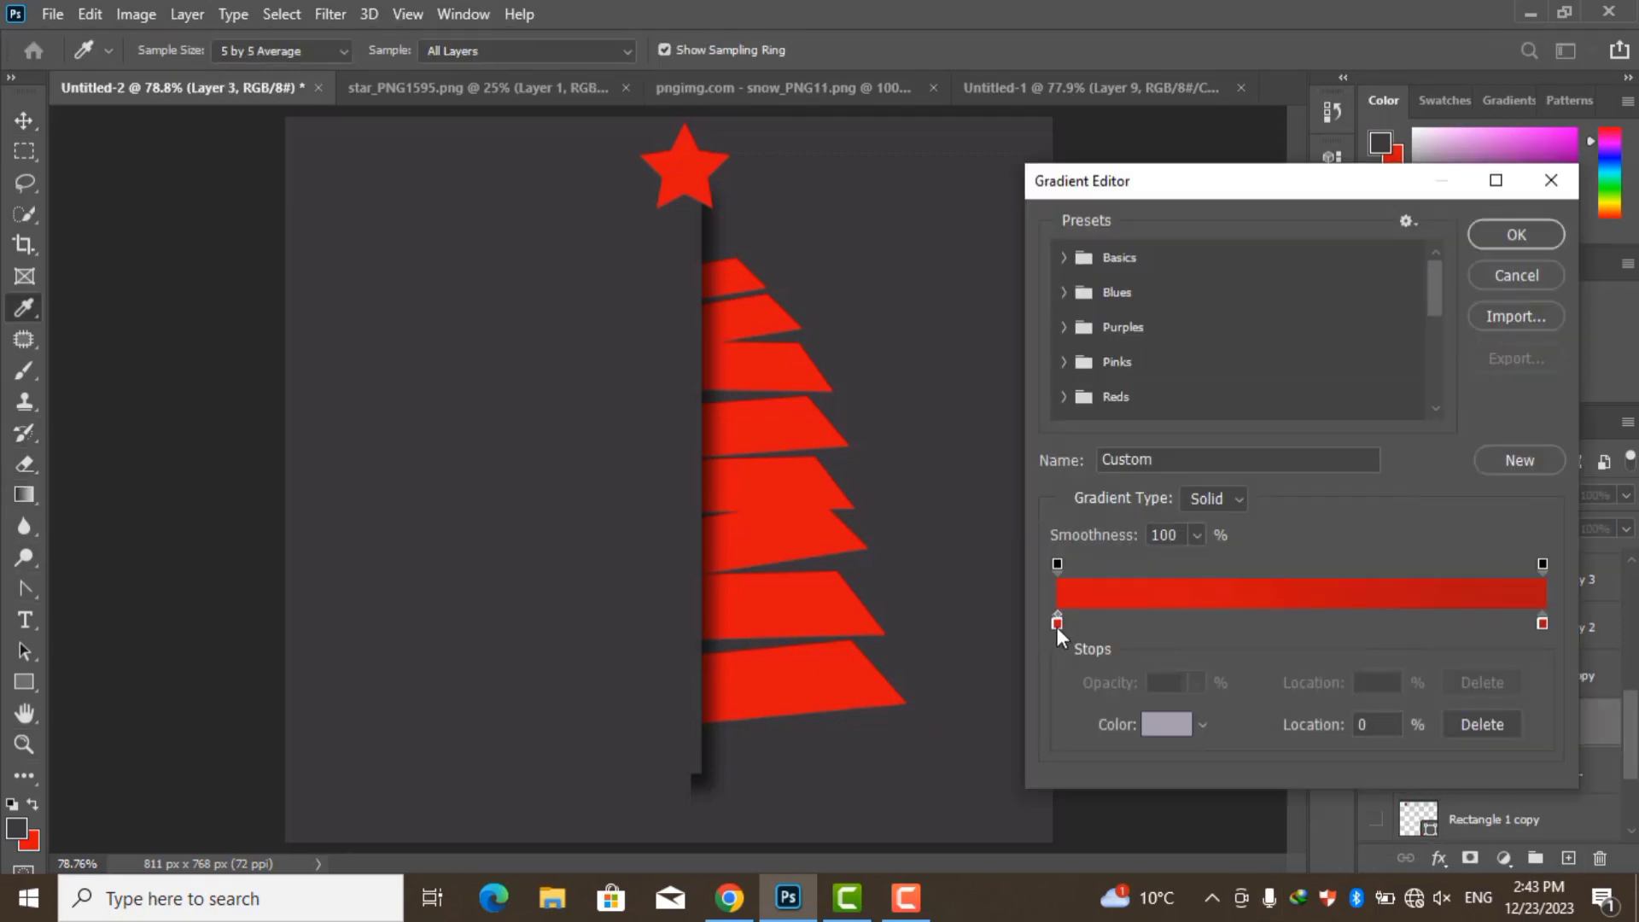
double_click(1057, 623)
type("ff0000")
left_click(1523, 233)
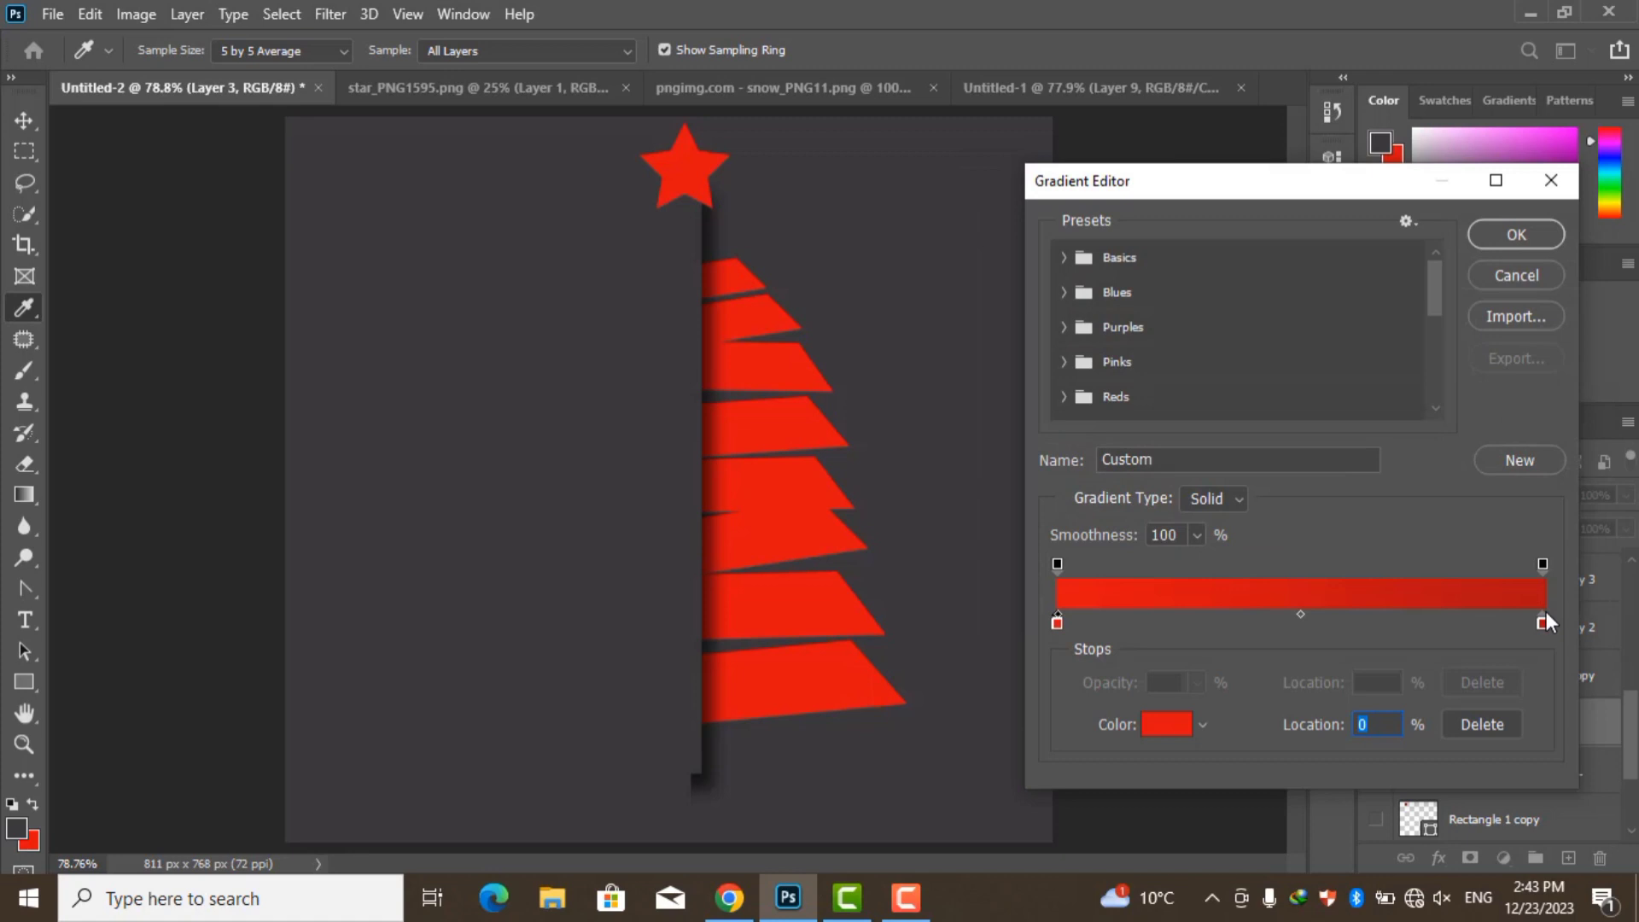
left_click(1168, 724)
left_click(1525, 236)
left_click(1511, 237)
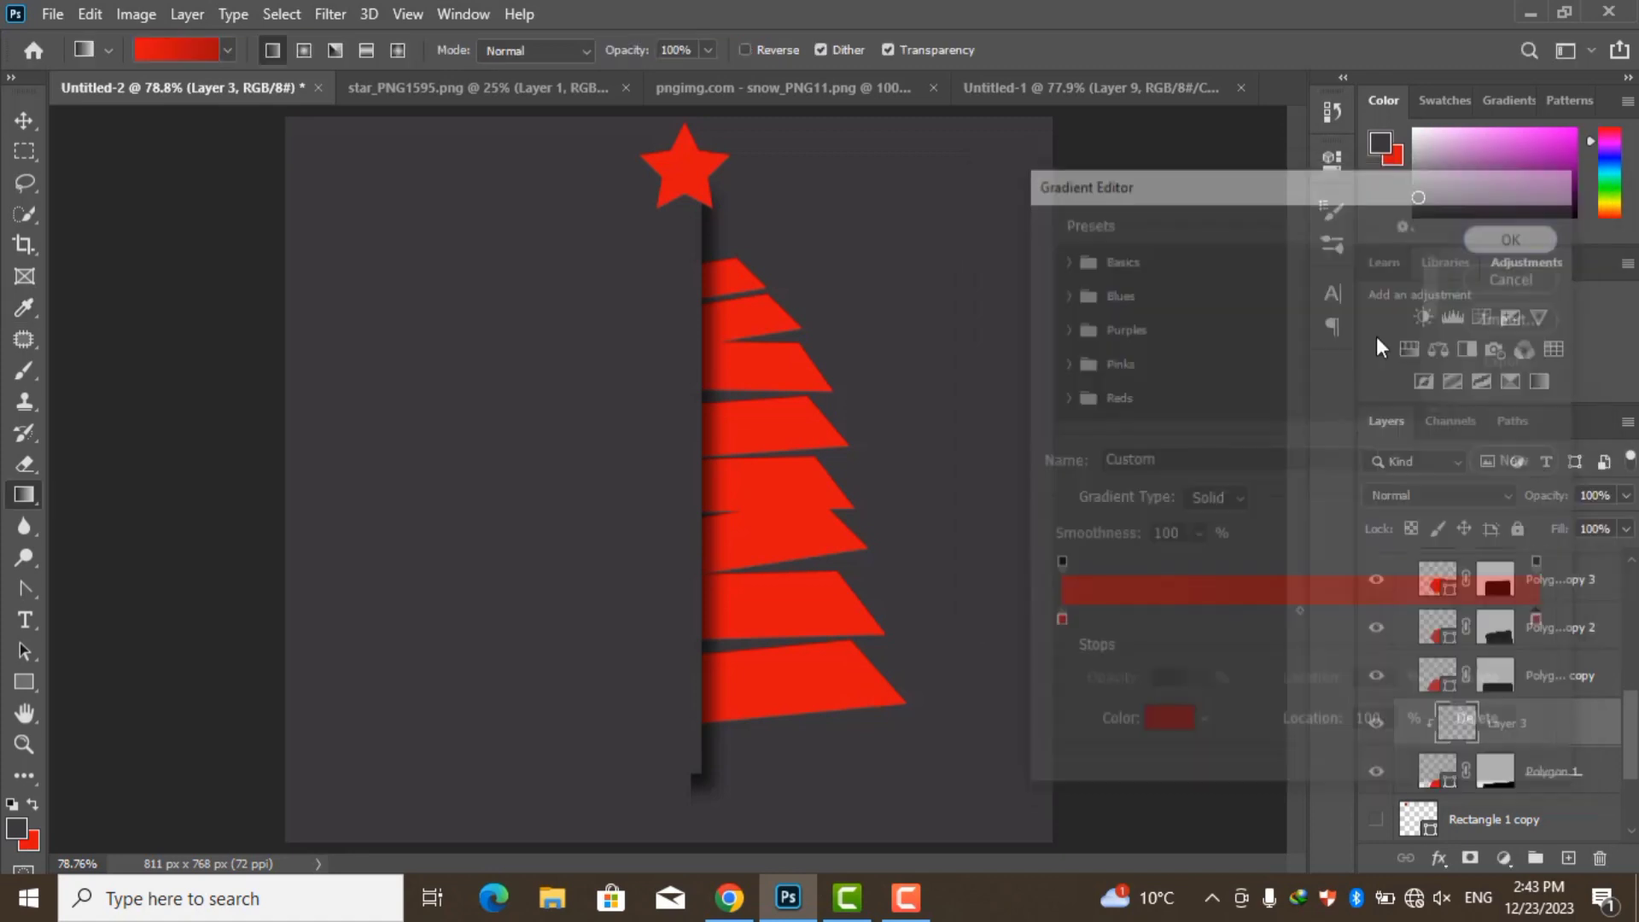
Shade the bottom strip with the red gradient and try a gradient on the next tier's new layer
mouse_move(845, 654)
left_mouse_down()
mouse_move(767, 717)
mouse_move(789, 740)
left_mouse_up()
key("ctrl+z")
key("ctrl+z")
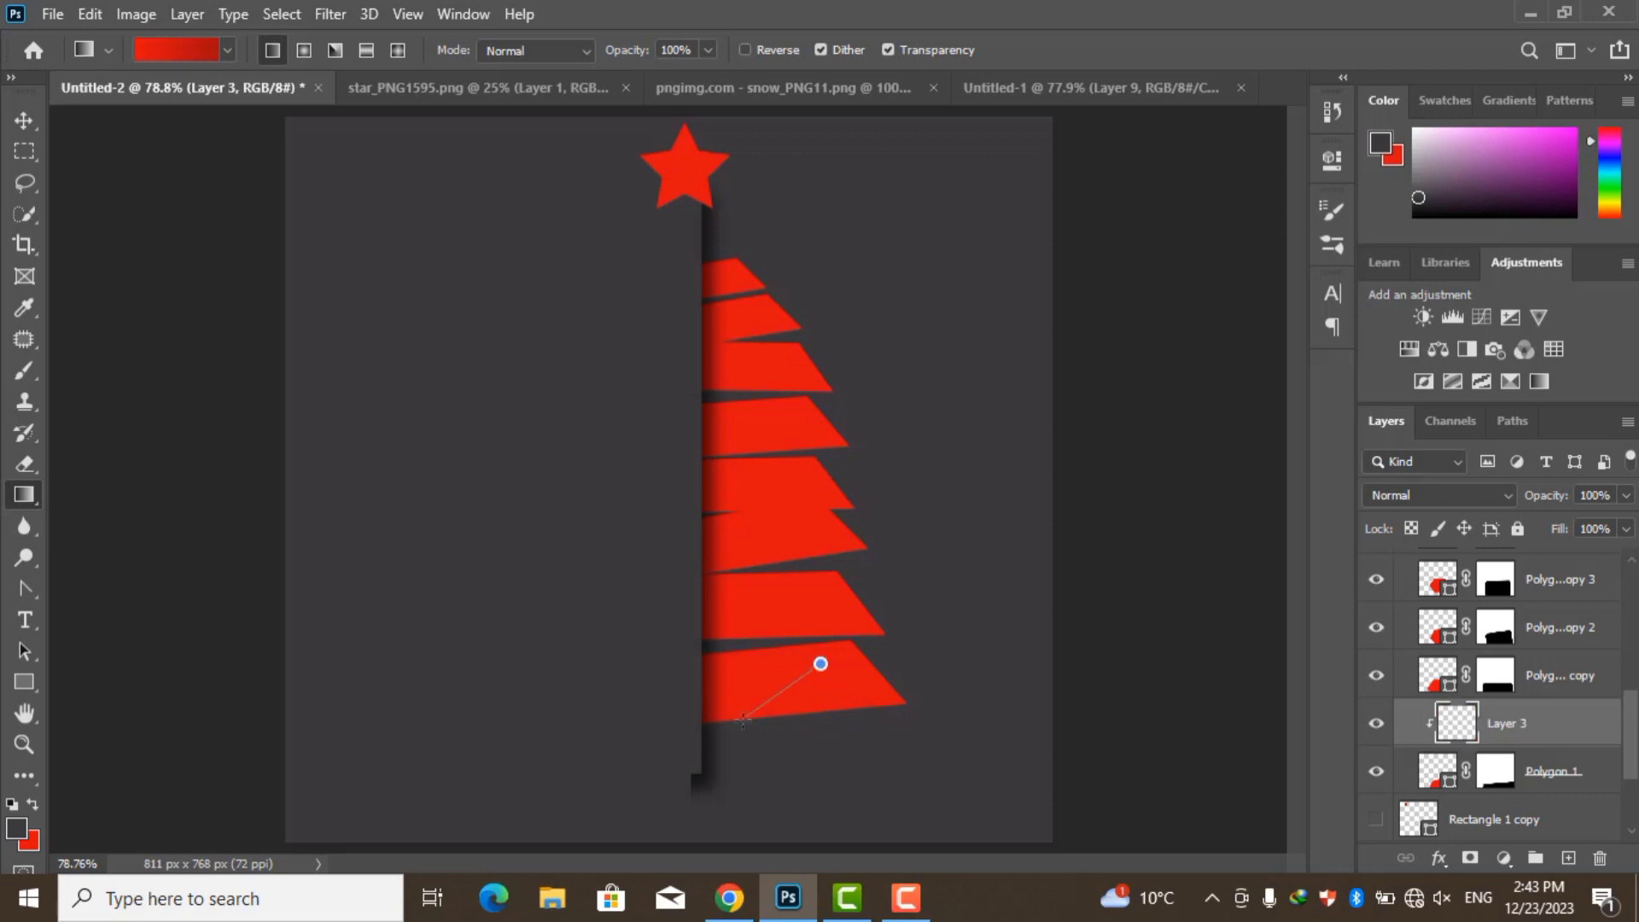
left_click_drag(820, 662, 795, 741)
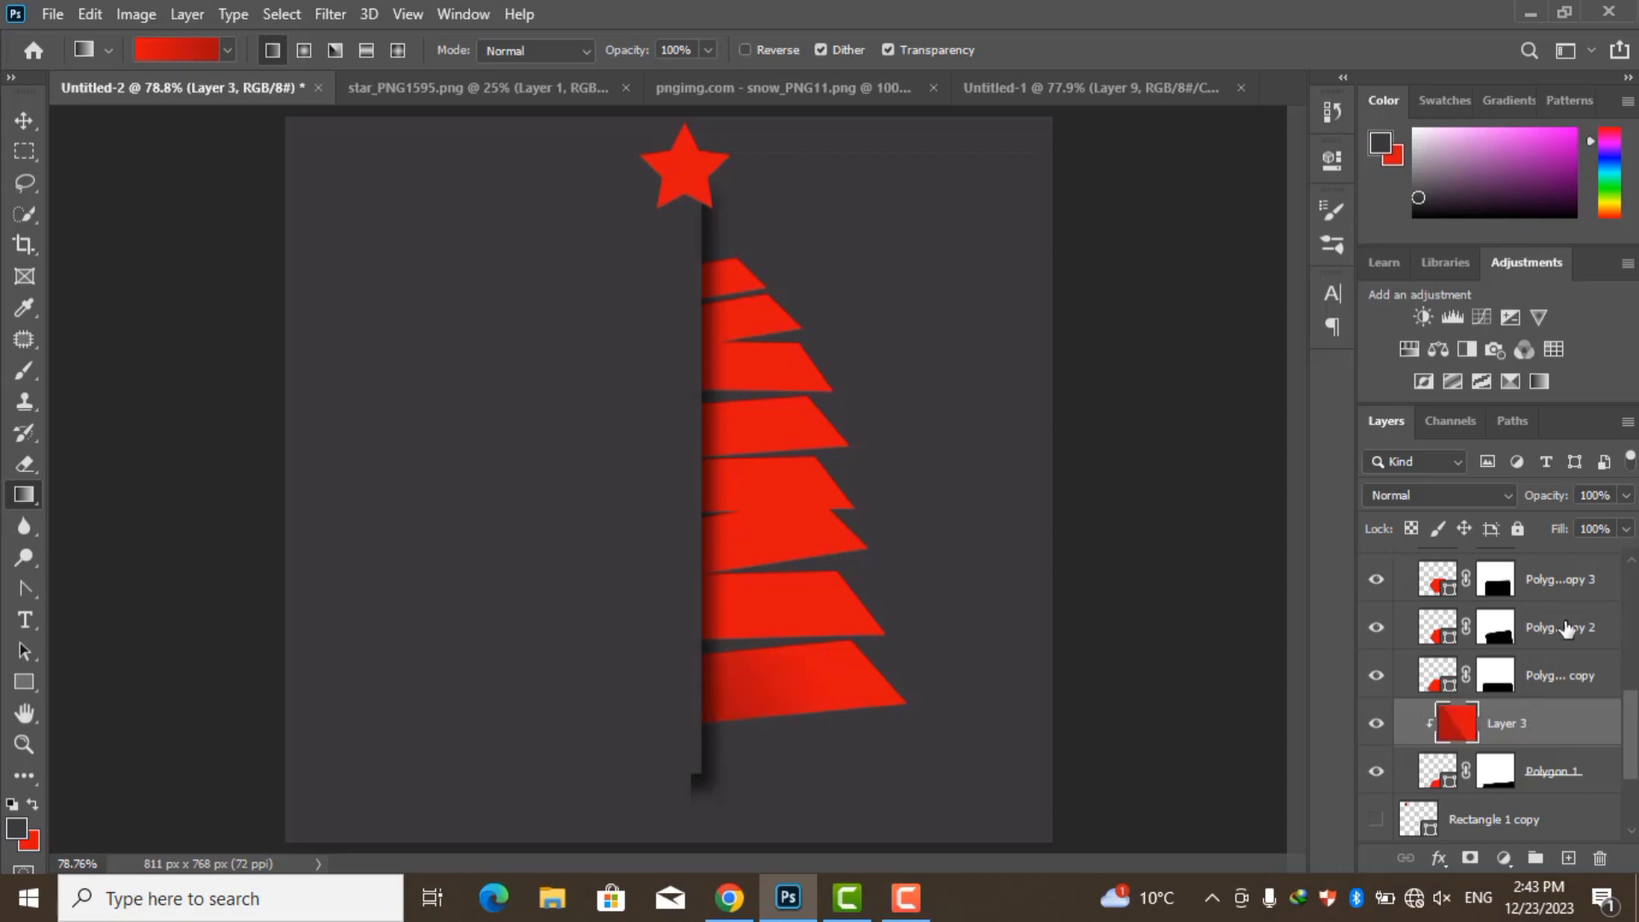
left_click(1566, 629)
key("ctrl+shift+alt+n")
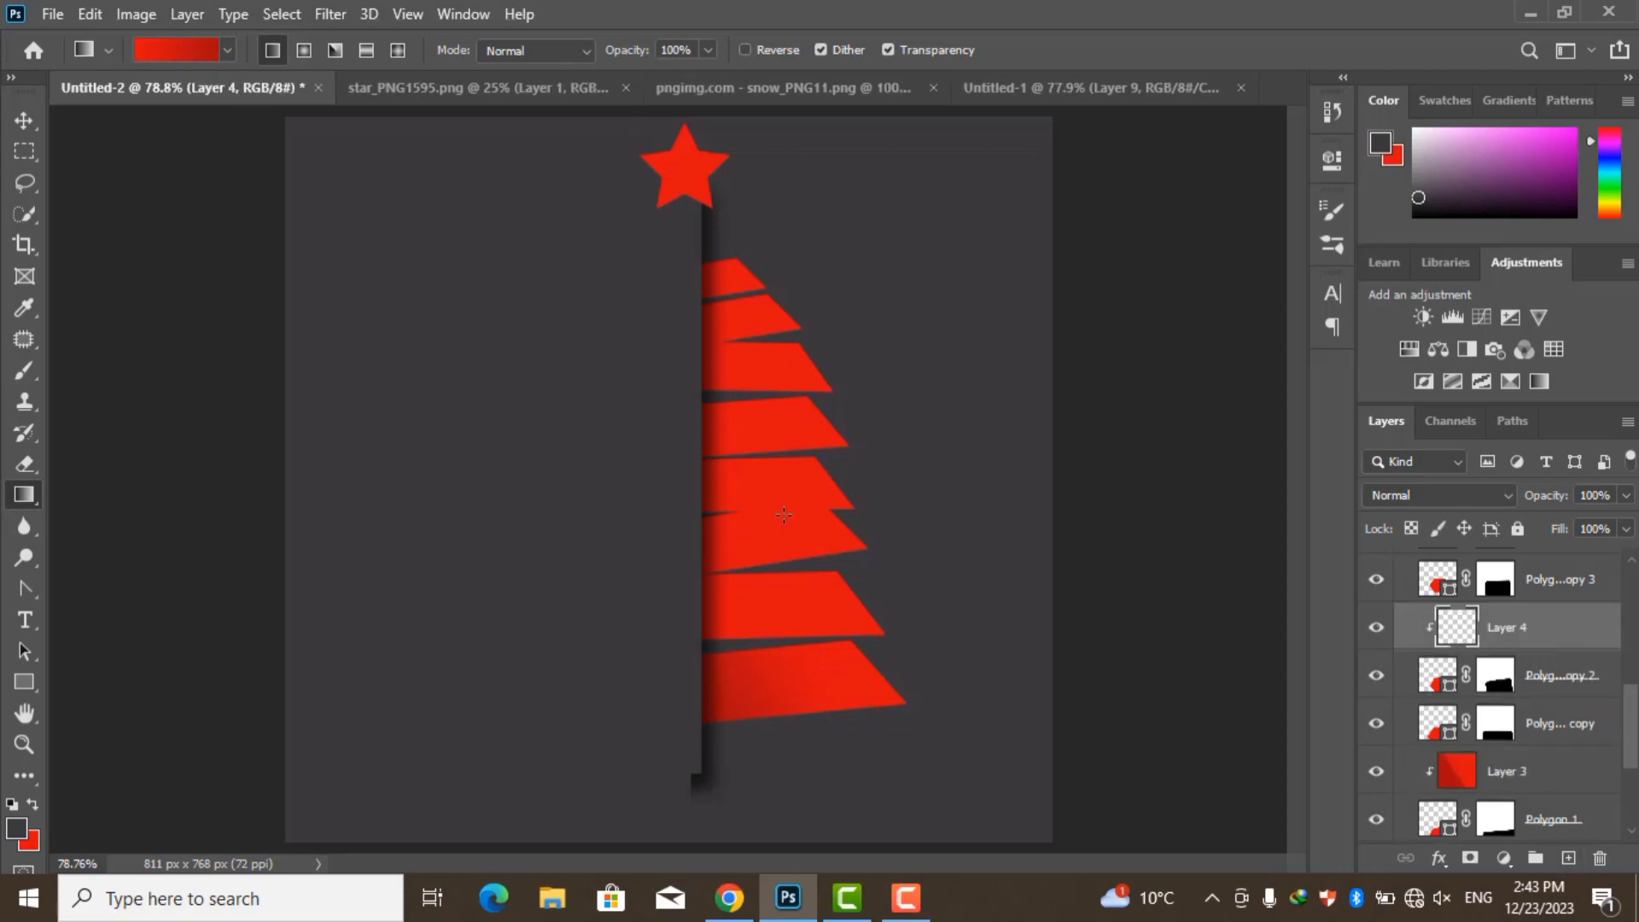
mouse_move(874, 518)
left_mouse_down()
mouse_move(867, 567)
mouse_move(699, 568)
left_mouse_up()
key("ctrl+z")
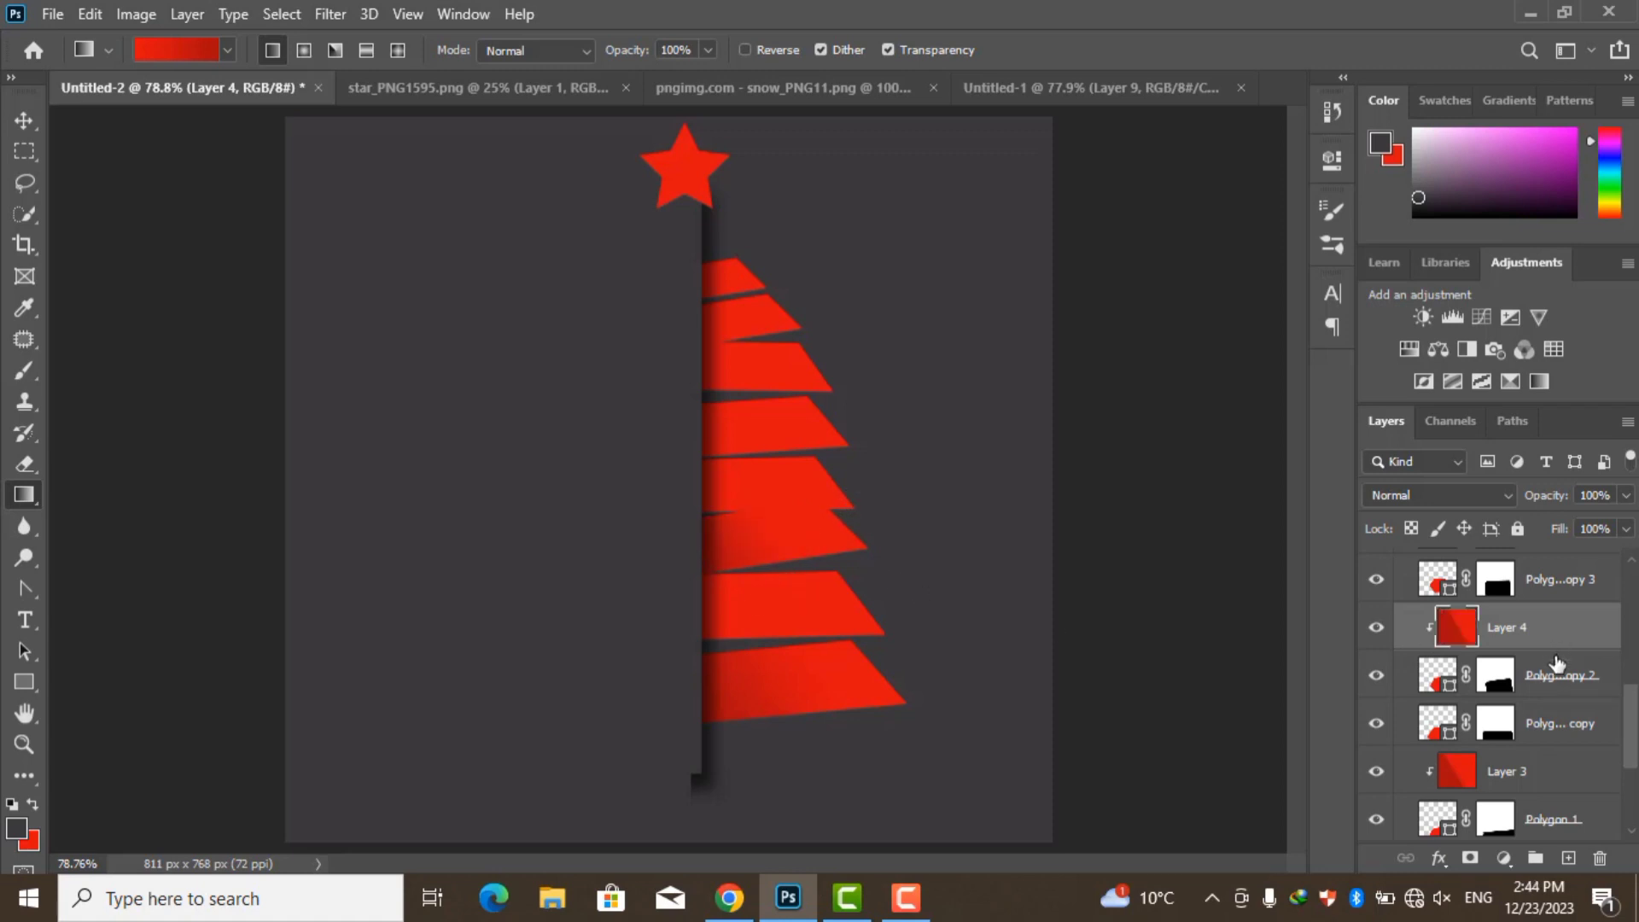
Duplicate the tier and gradient layers twice, shifting each gradient copy onto the next tier
left_click(1557, 664, "shift")
key("ctrl+j")
left_click(1416, 642, "alt")
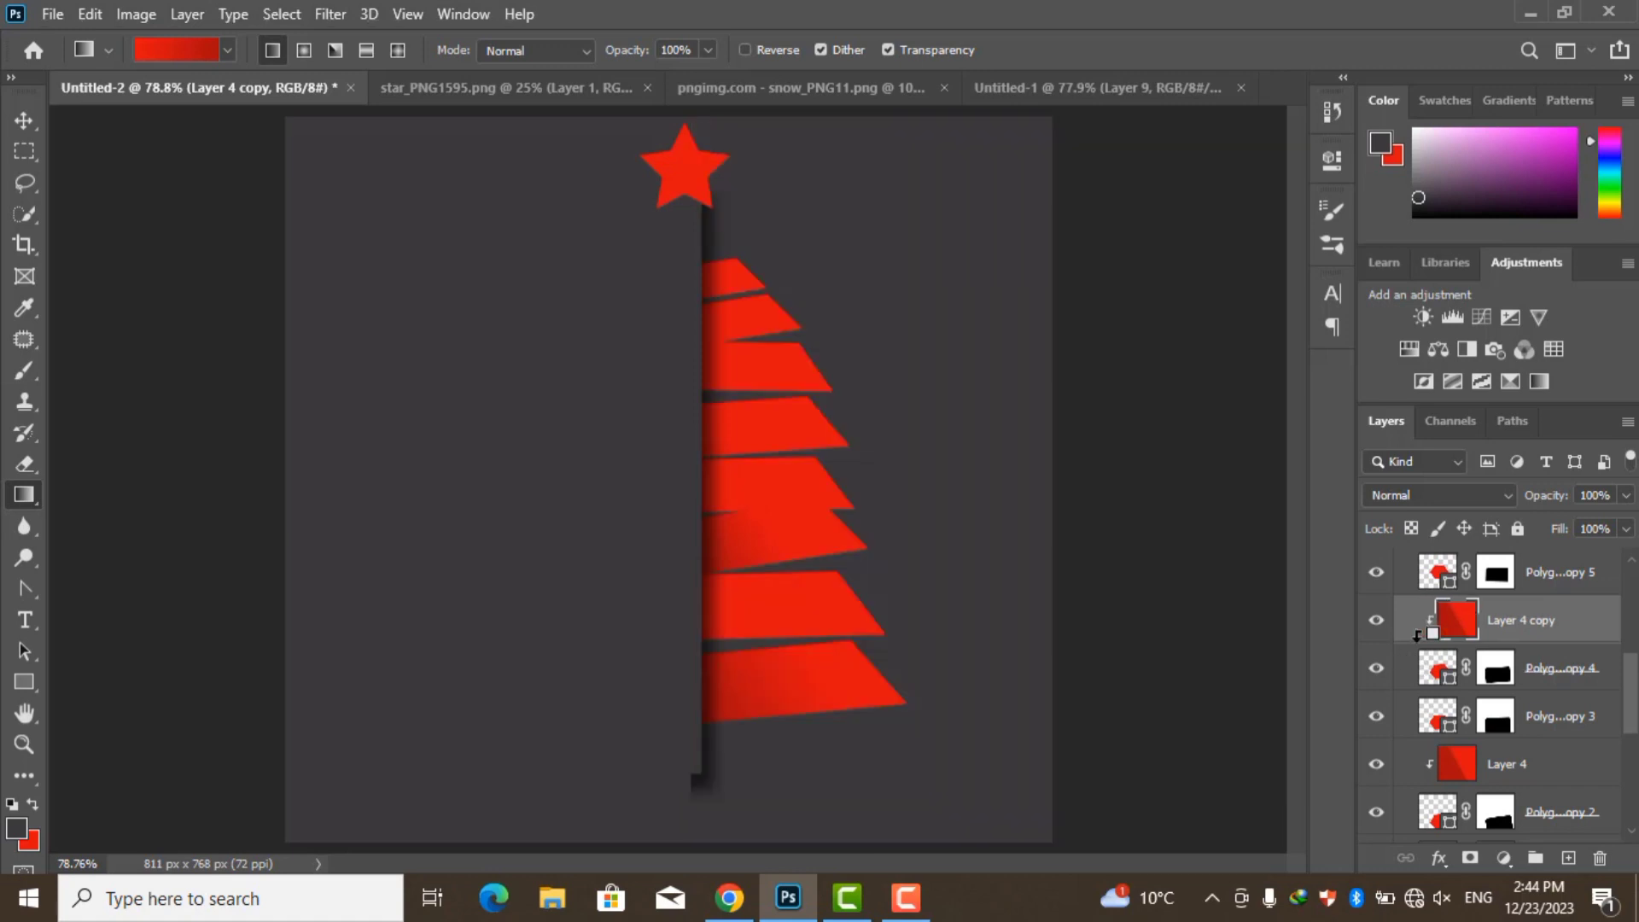
key("ctrl+t")
left_click_drag(824, 571, 827, 572)
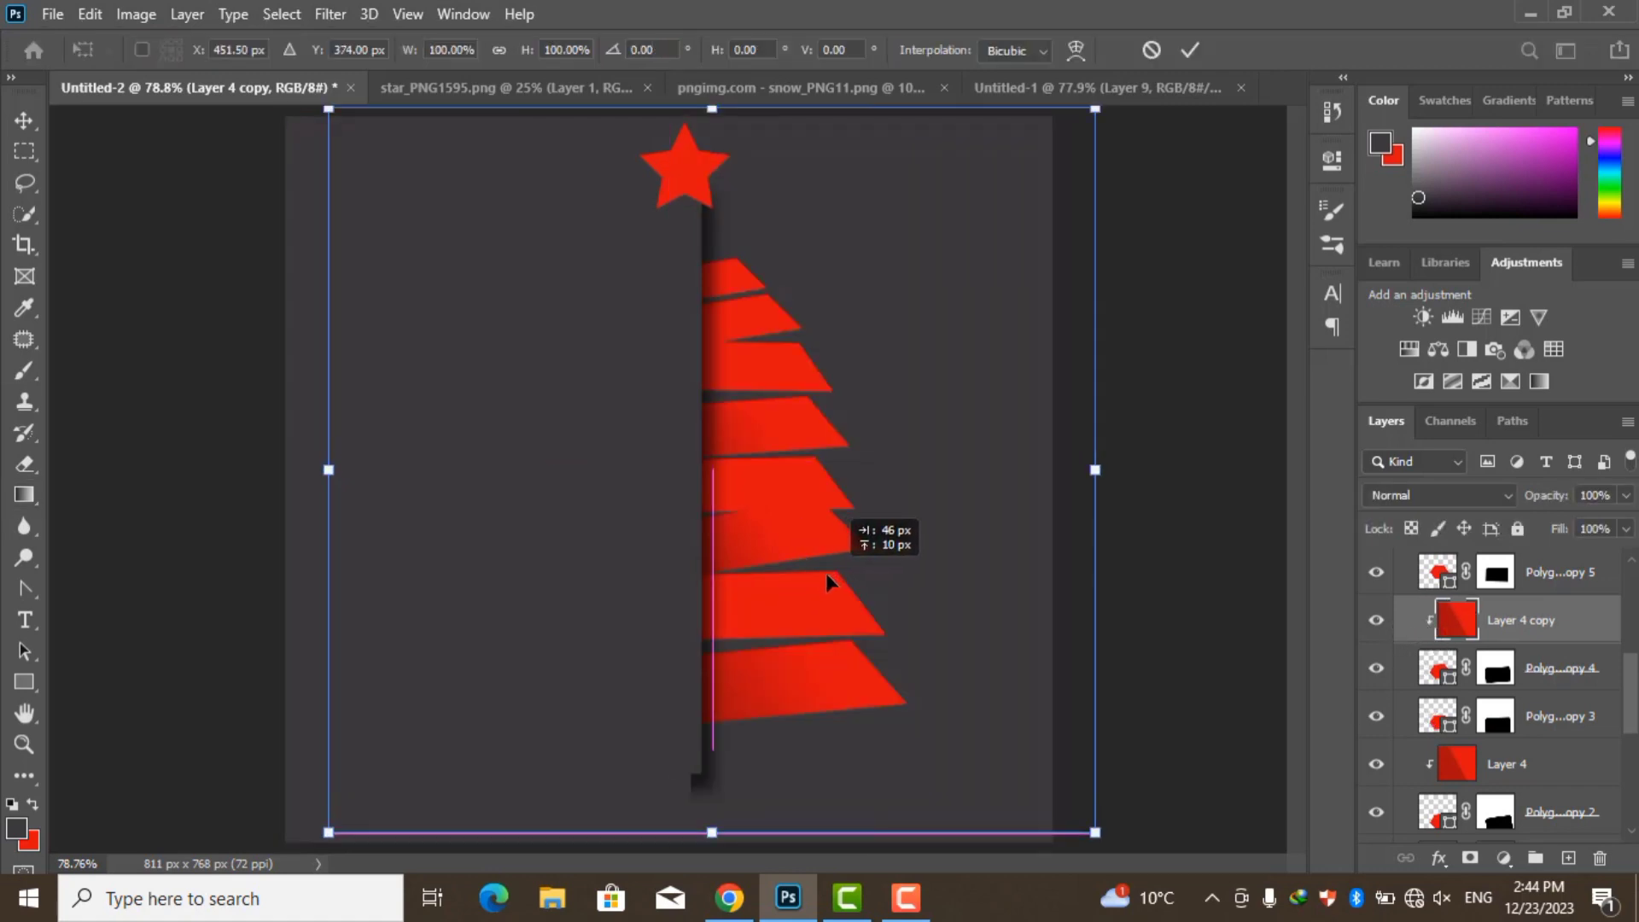
left_click(1232, 49)
left_click(1556, 668, "shift")
key("ctrl+j")
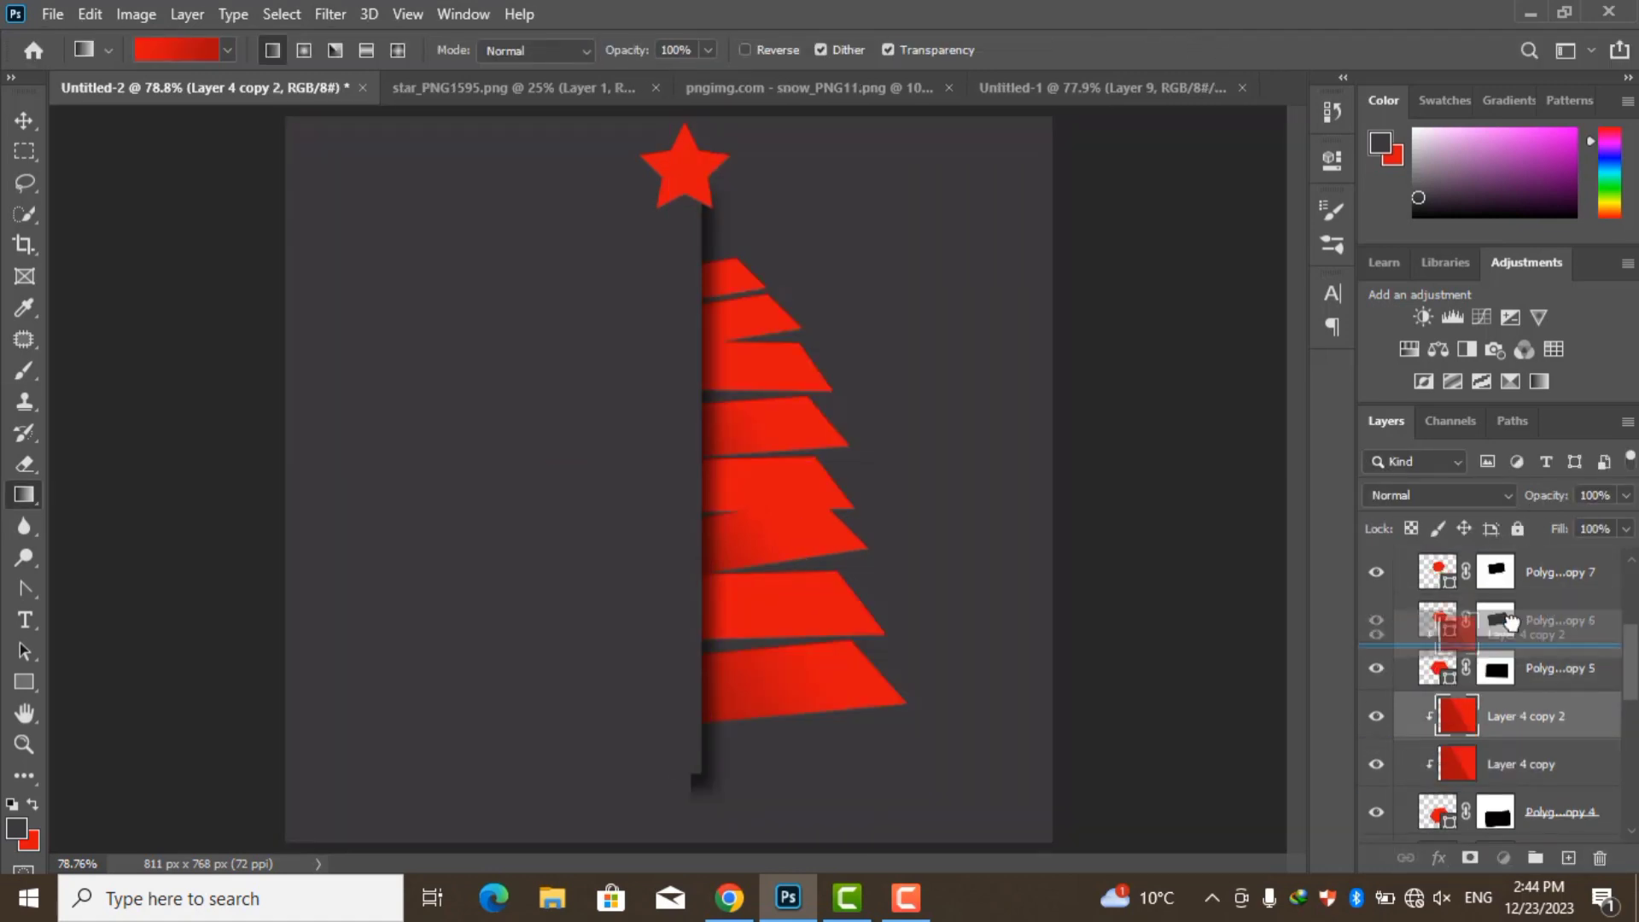
left_click(1419, 639, "alt")
key("ctrl+t")
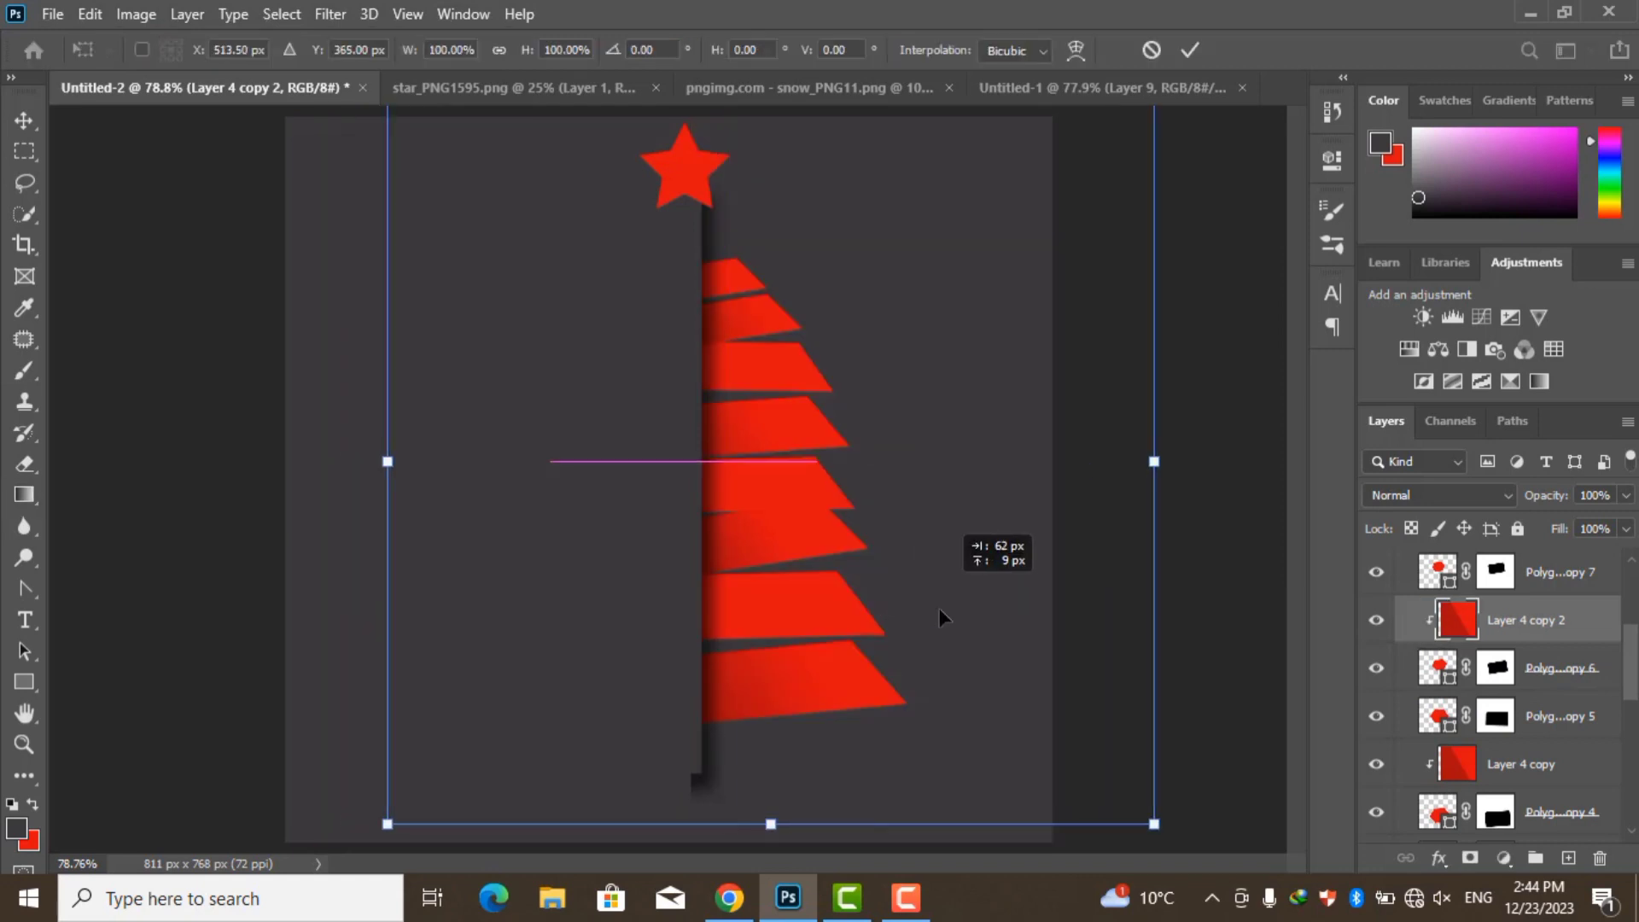
left_click_drag(939, 608, 949, 598)
key("Return")
Recolour two alternate tree tiers with darker red shape fills
key("ctrl+minus")
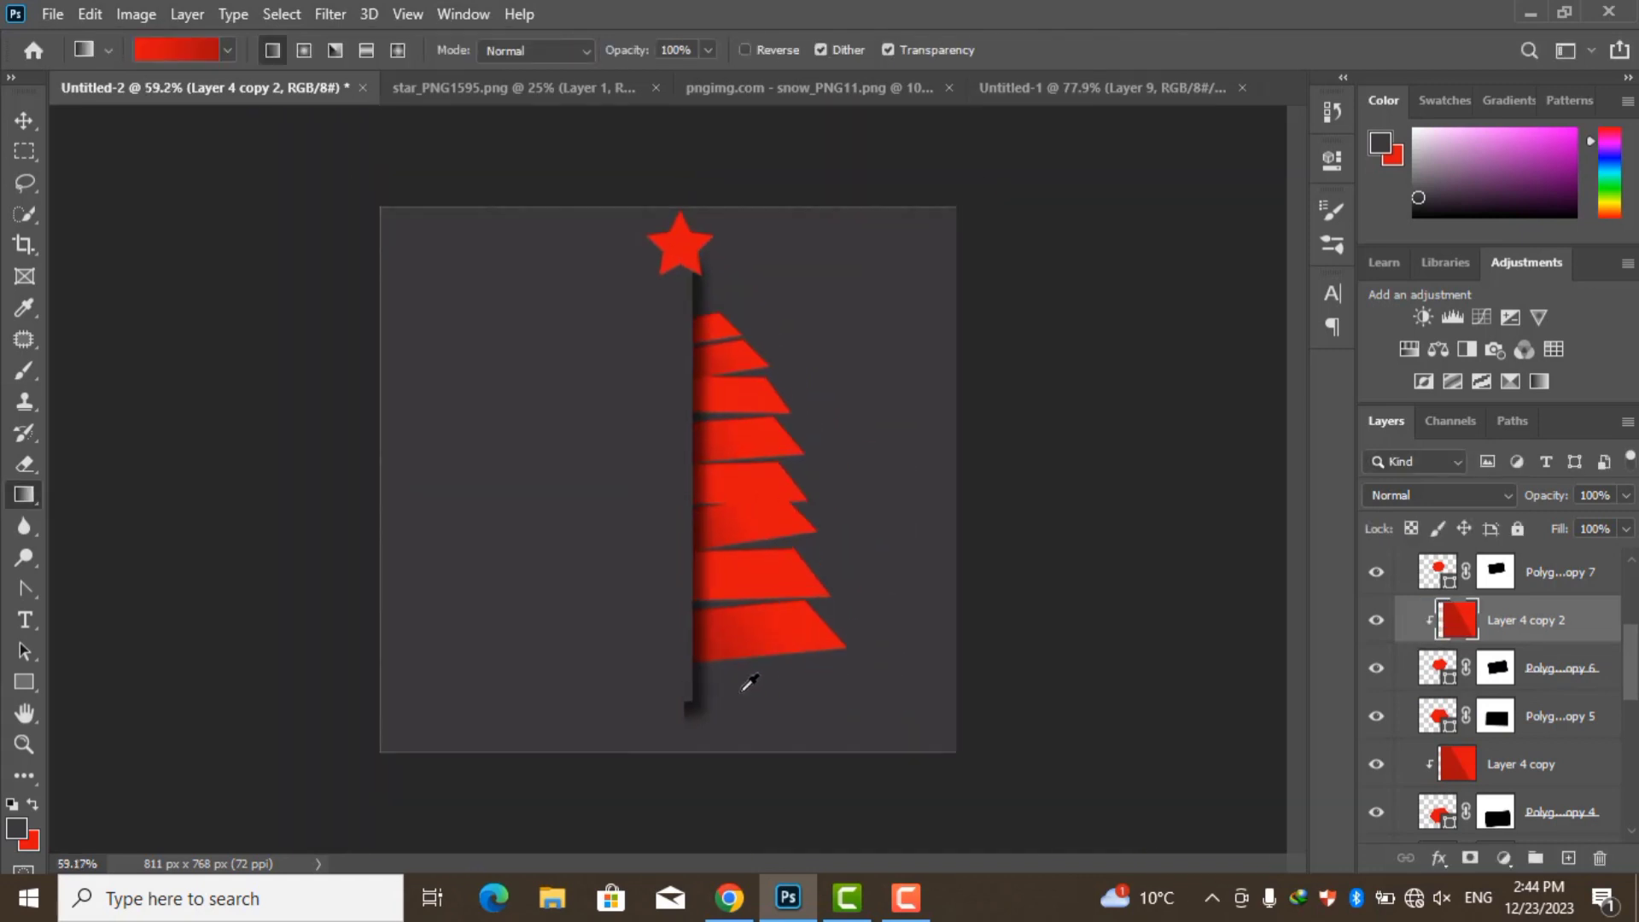
key("v")
left_click(802, 607)
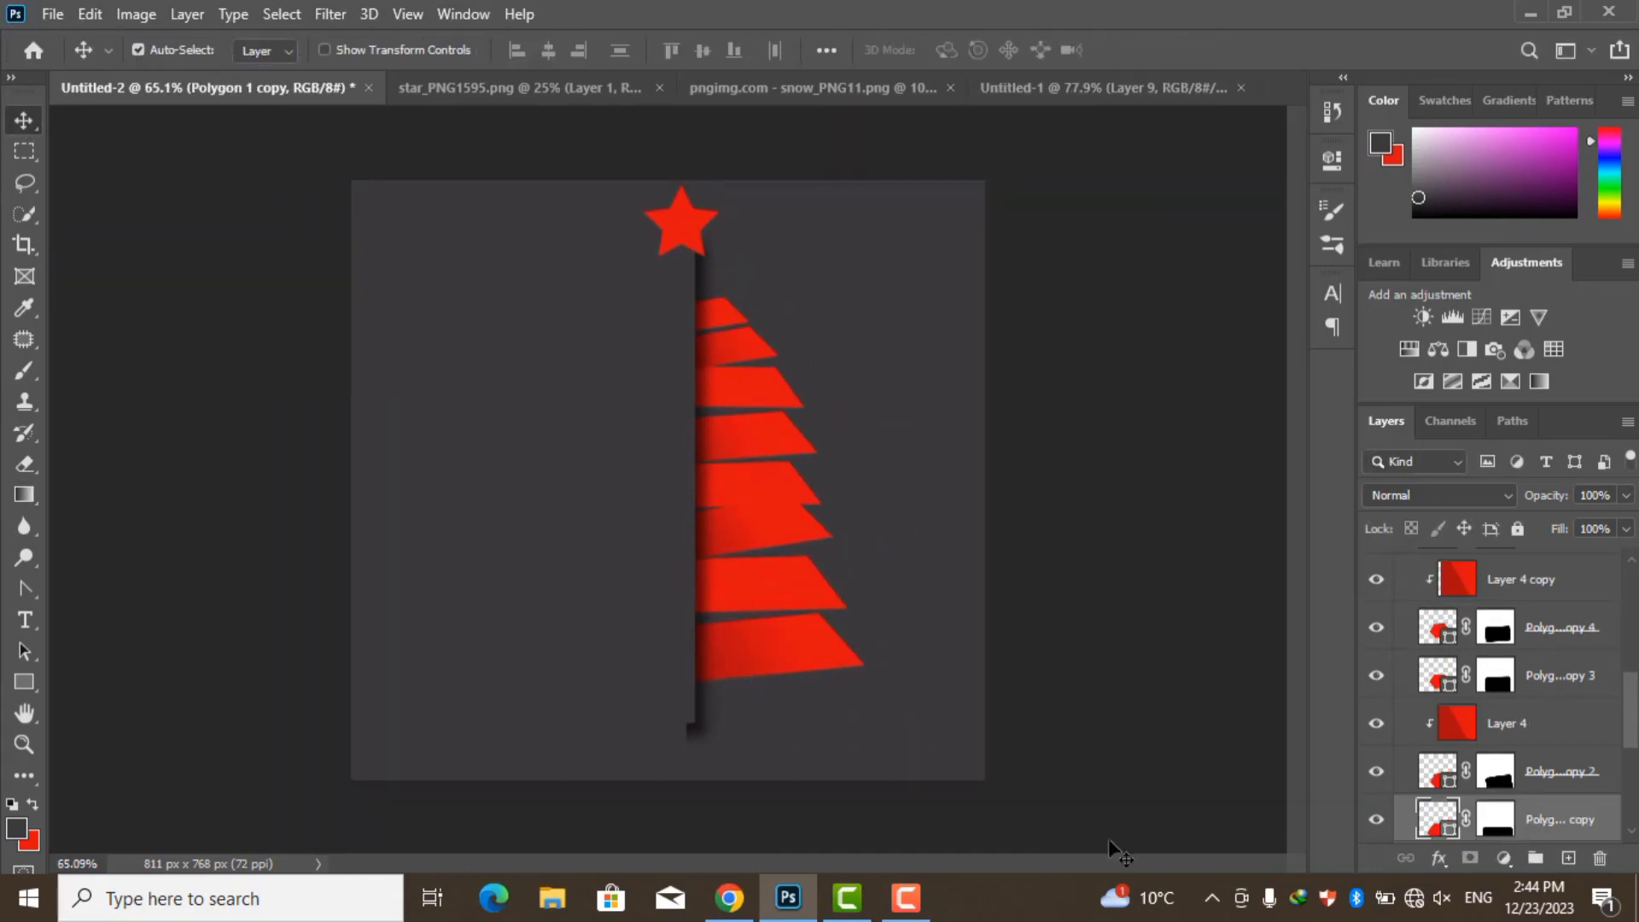
key("u")
left_click(269, 49)
left_click(119, 177)
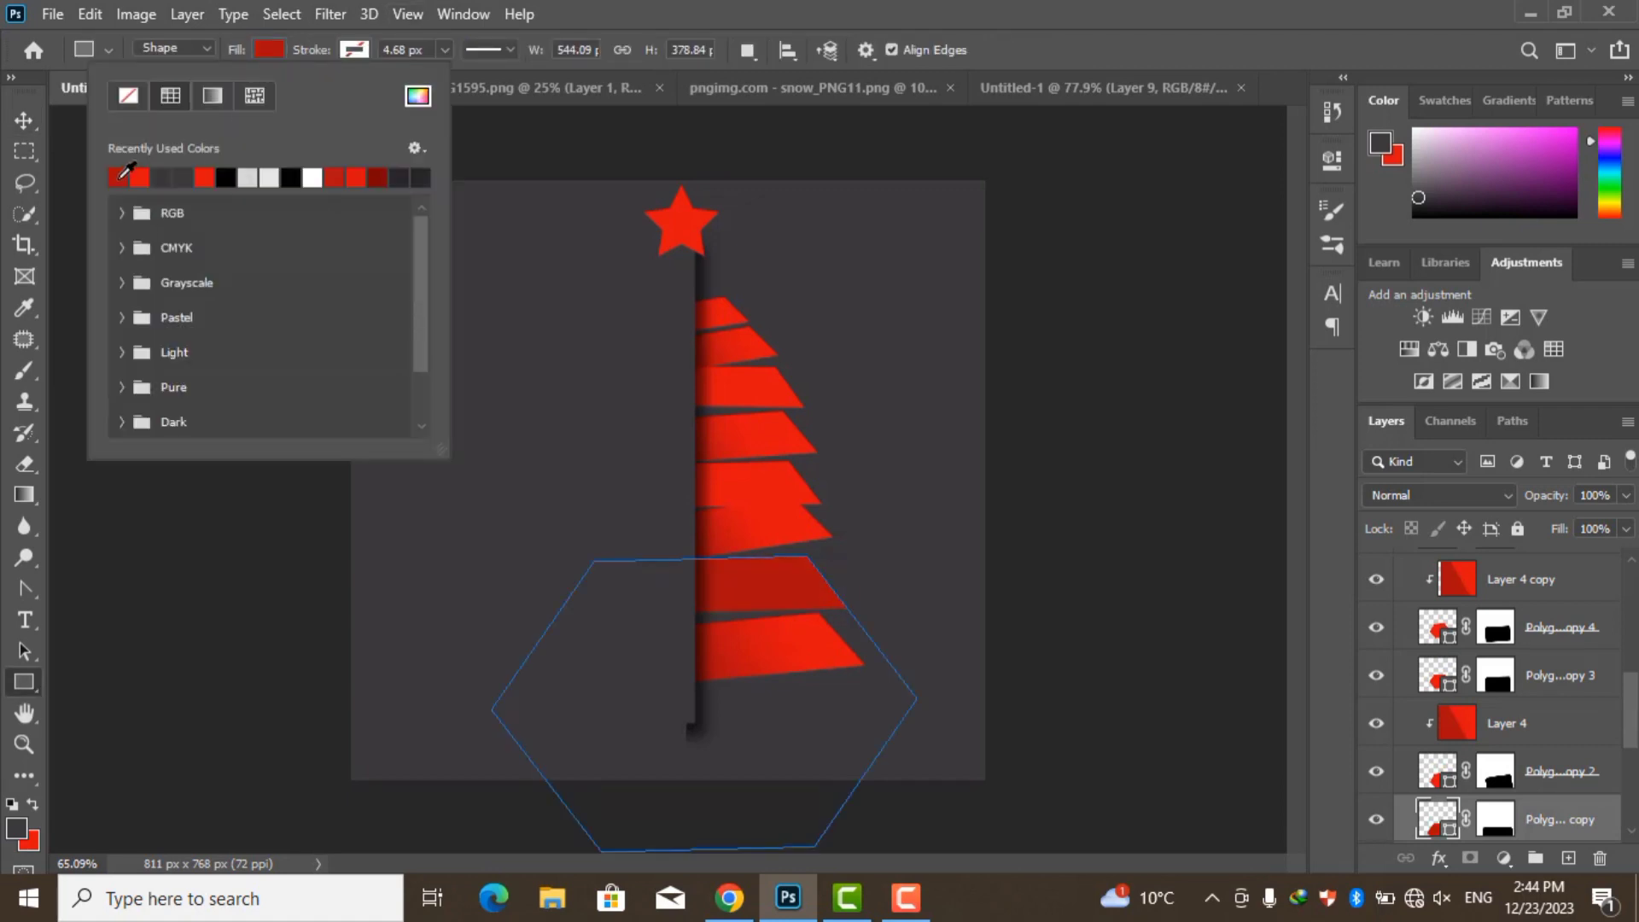
left_click(342, 175)
key("v")
left_click(758, 508)
key("u")
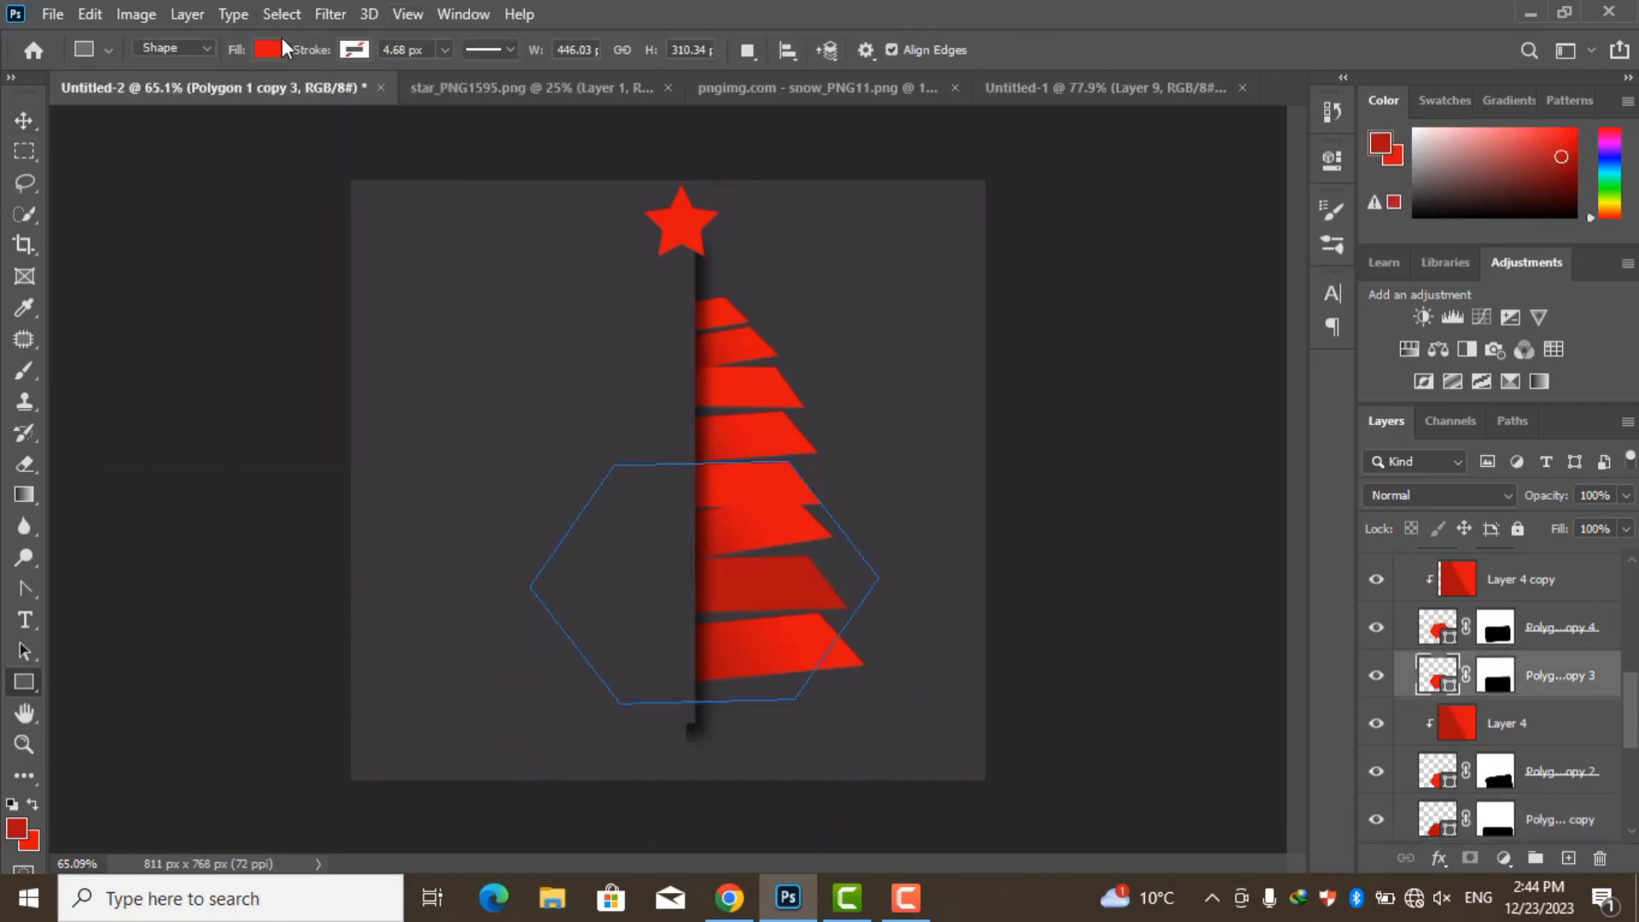
left_click(272, 50)
left_click(418, 97)
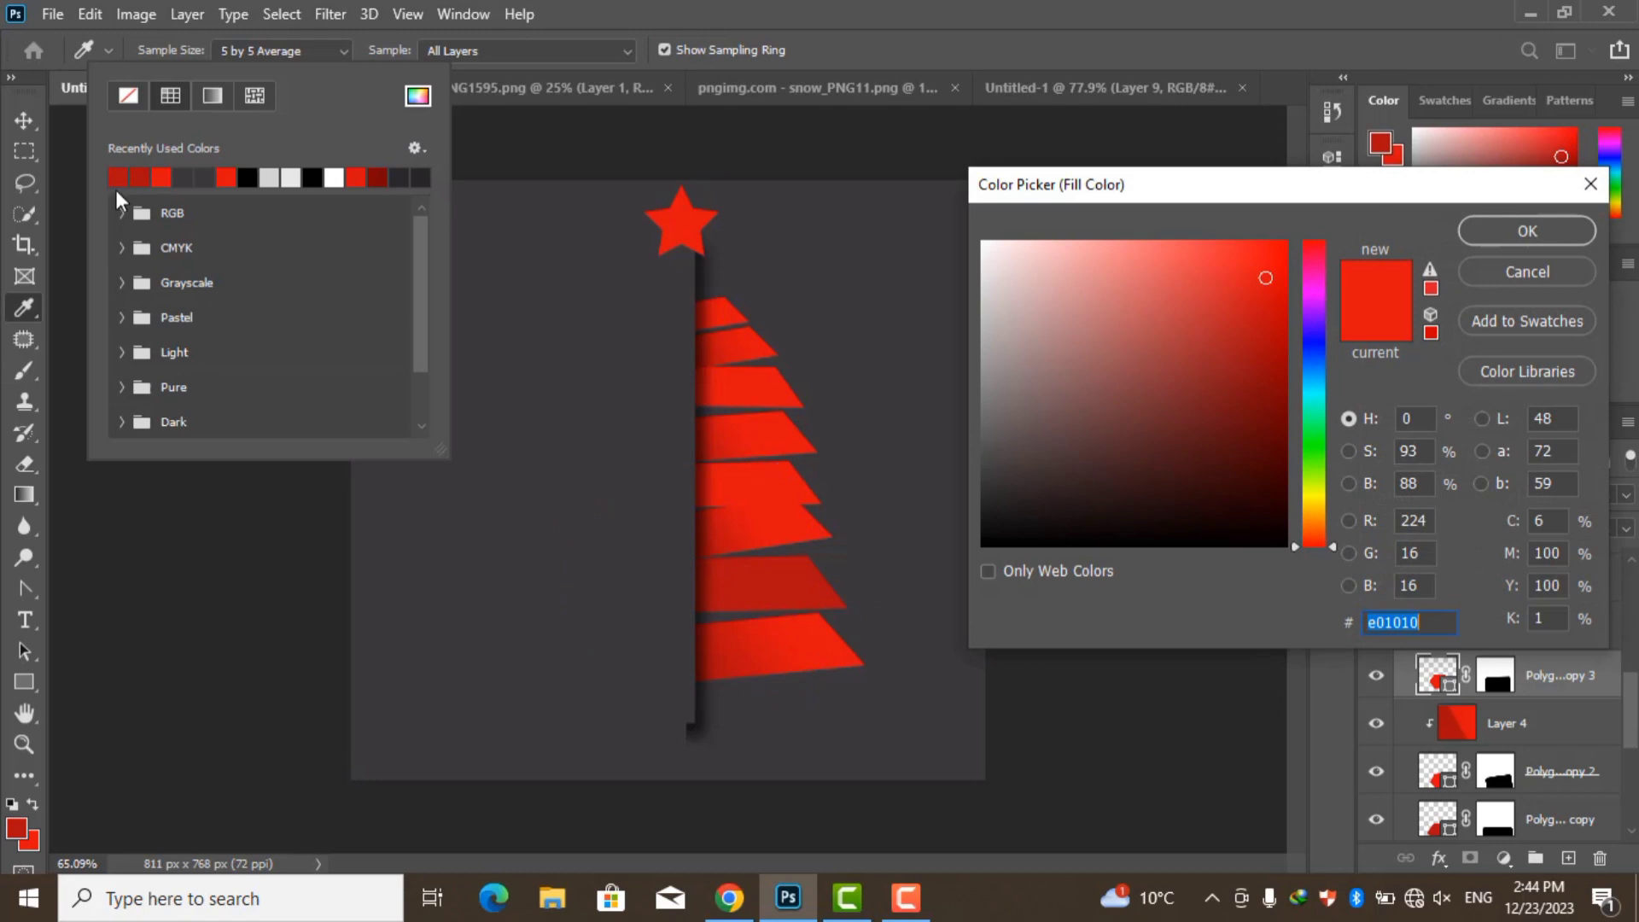
left_click(1519, 233)
Give another alternate tier a darker red fill and select the topmost layer
key("v")
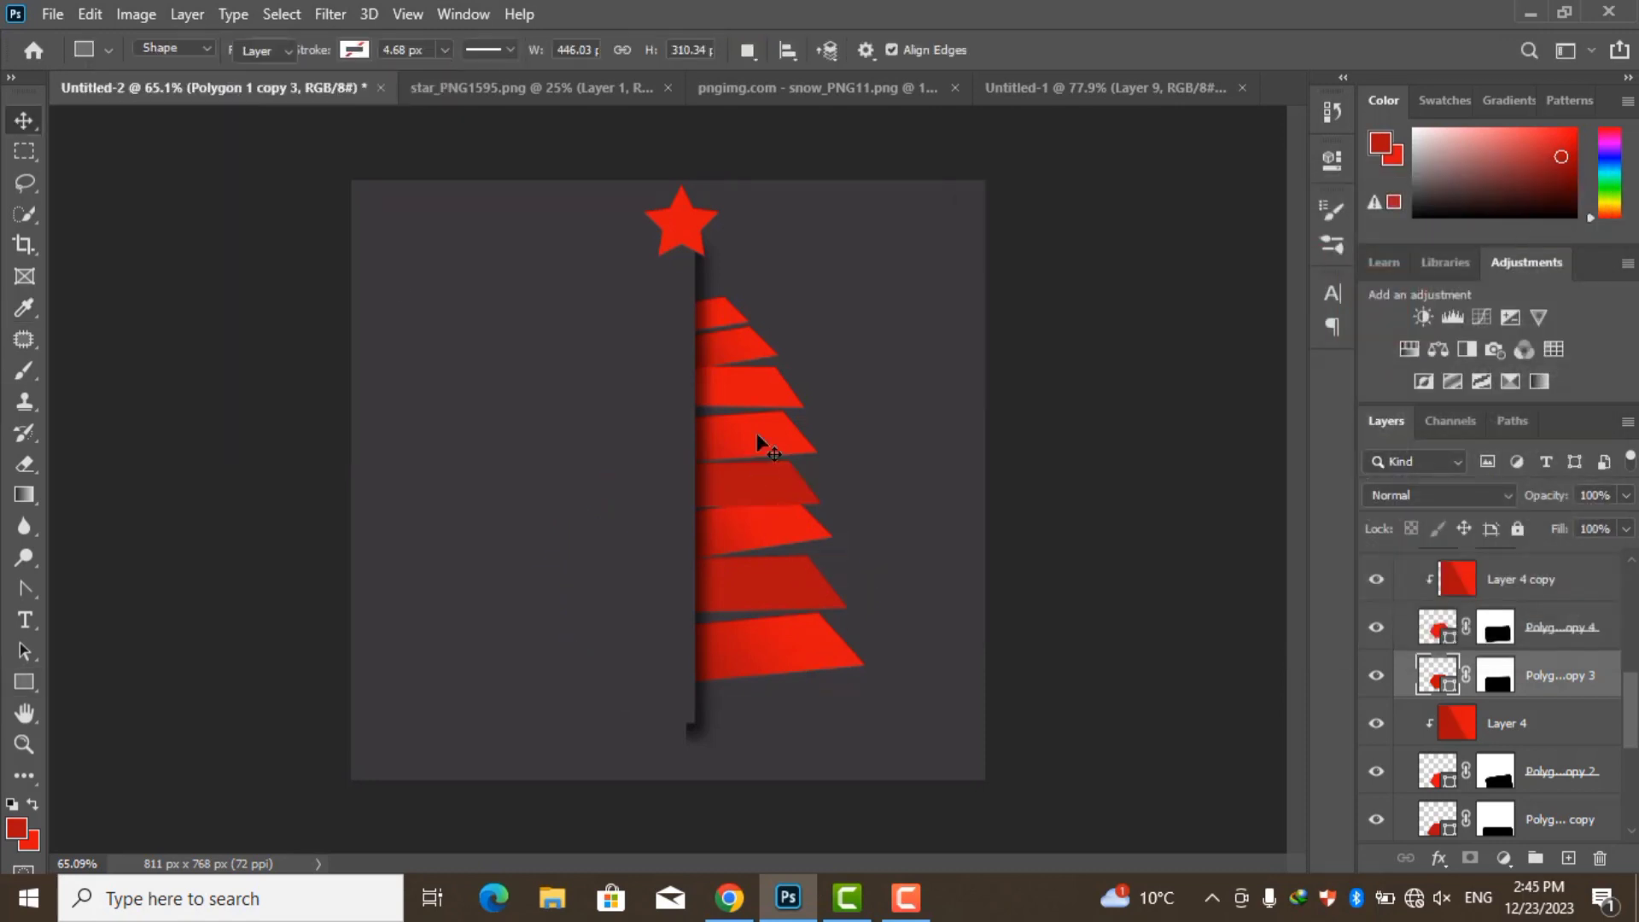
key("u")
left_click(271, 50)
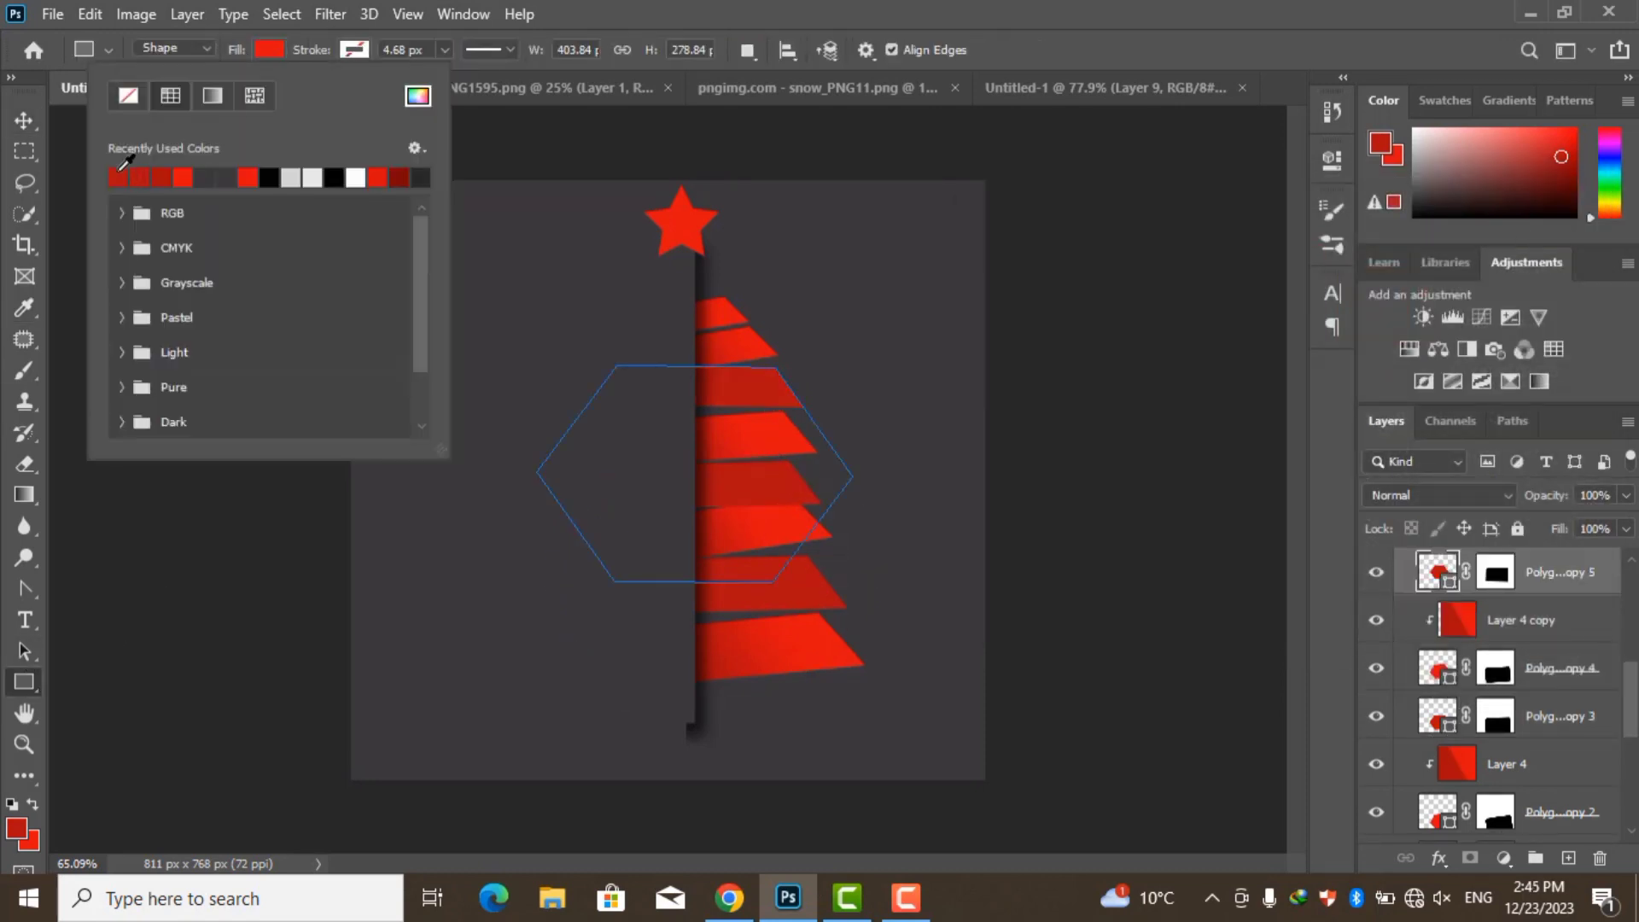
left_click(127, 170)
key("v")
key("u")
left_click(272, 49)
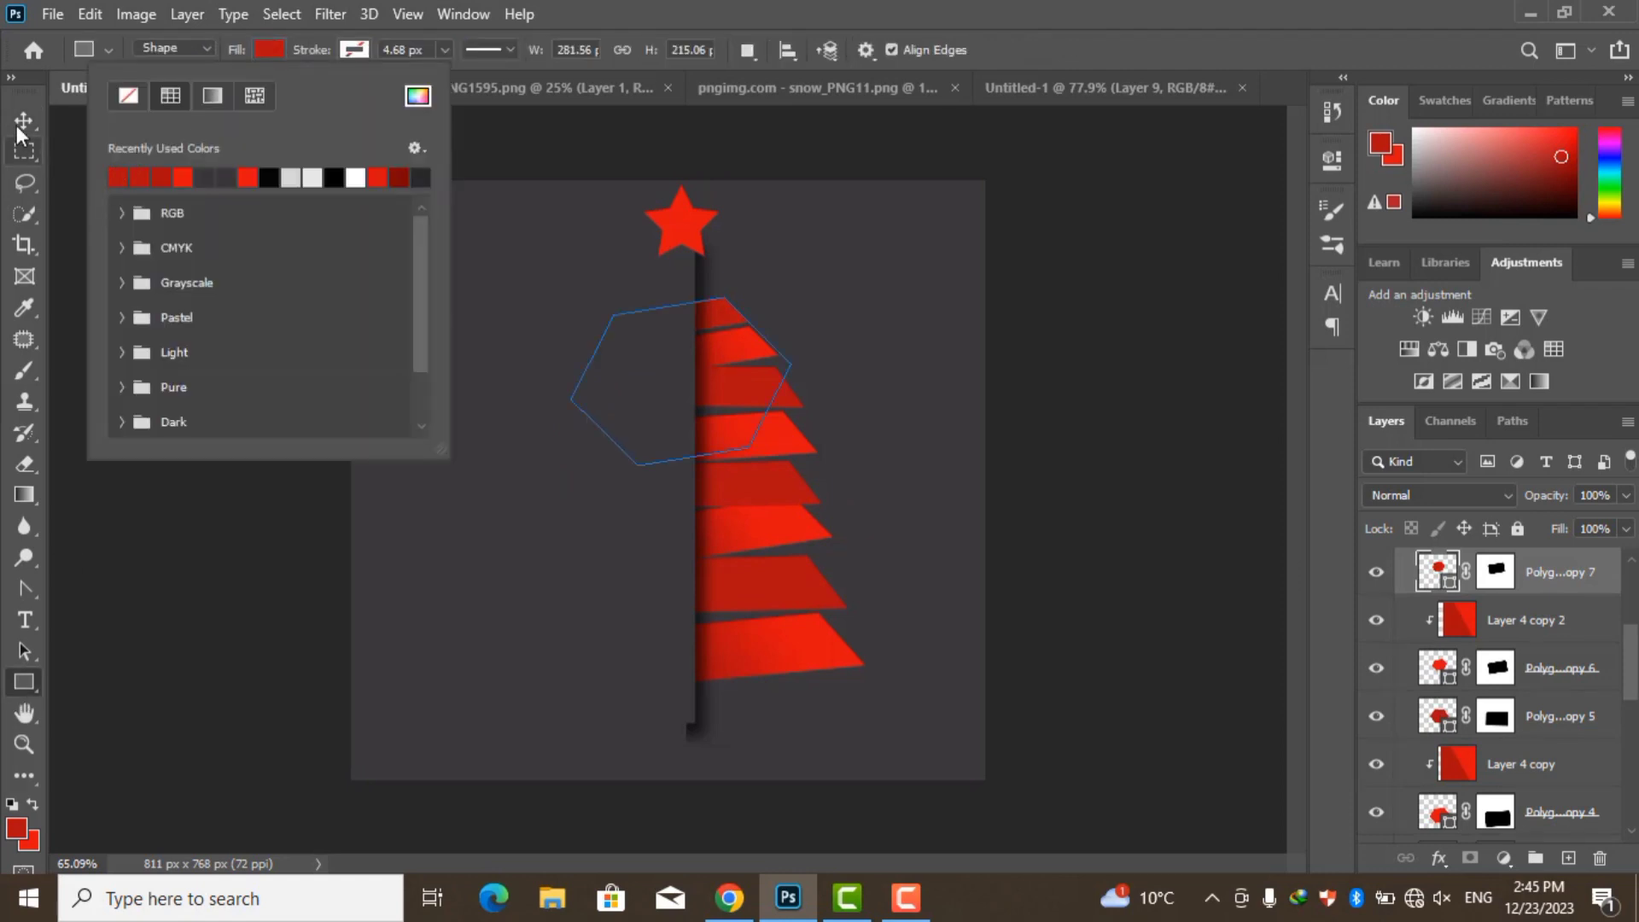
left_click(21, 125)
left_click(975, 412)
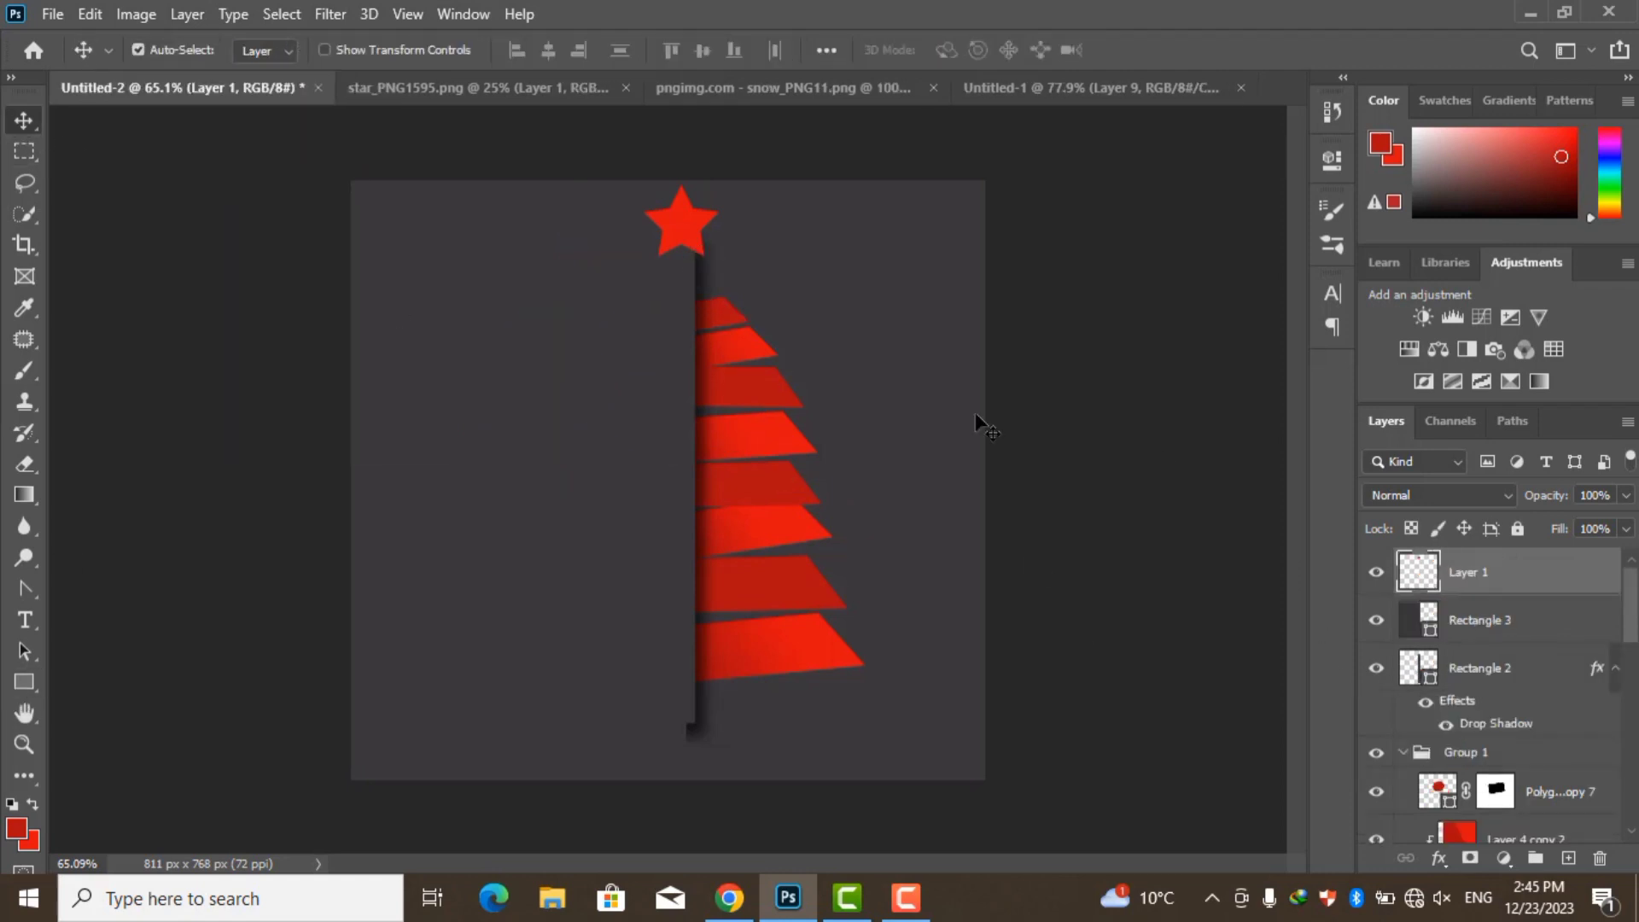
Add a new empty layer on top, then collapse and select the tree group Group 1
left_click(1567, 859)
left_click(33, 503)
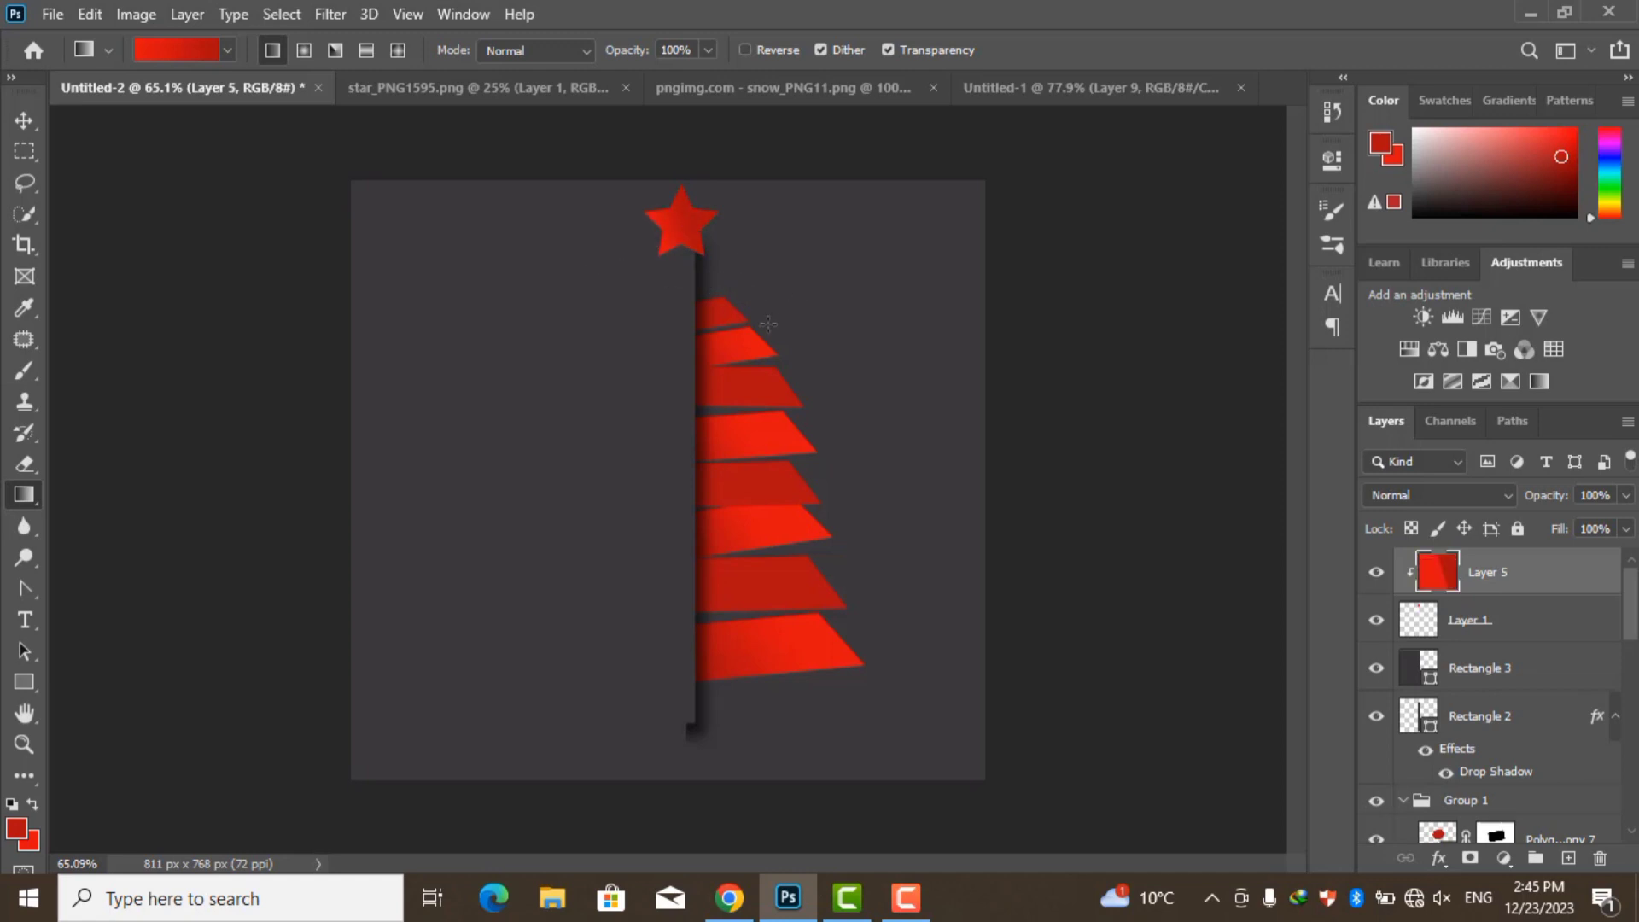
scroll(768, 323, "down", 1)
key("v")
scroll(1493, 699, "down", 1)
left_click(1402, 705)
left_click(1518, 717)
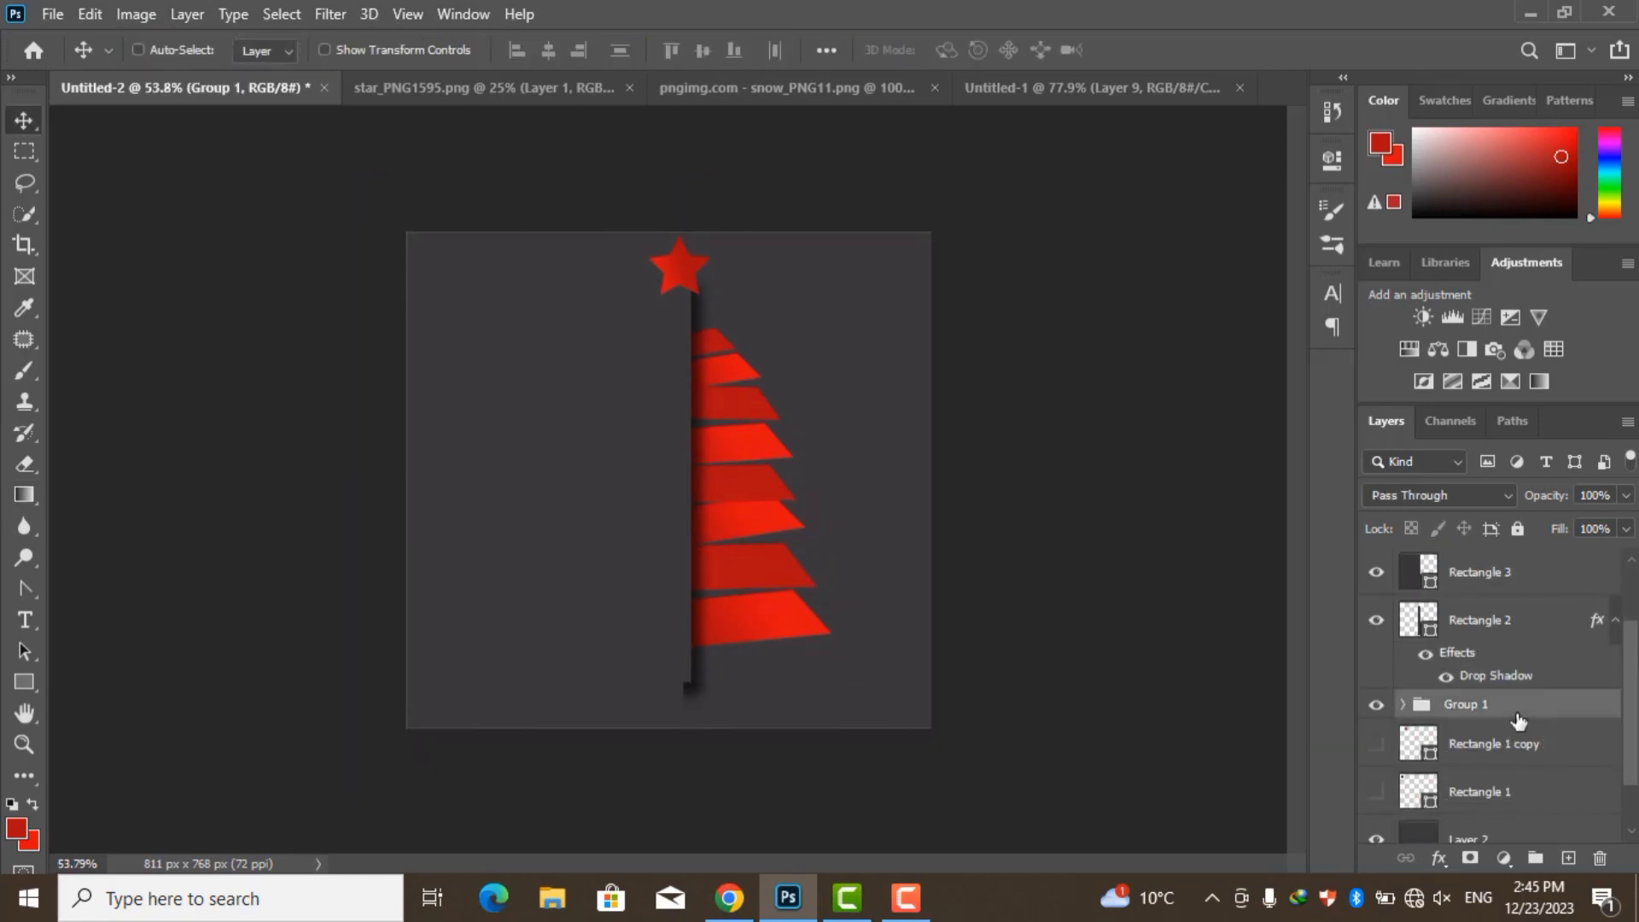
Shift the tree group up and to the left with Free Transform, then expand the group
key("ctrl+t")
left_click_drag(903, 597, 904, 589)
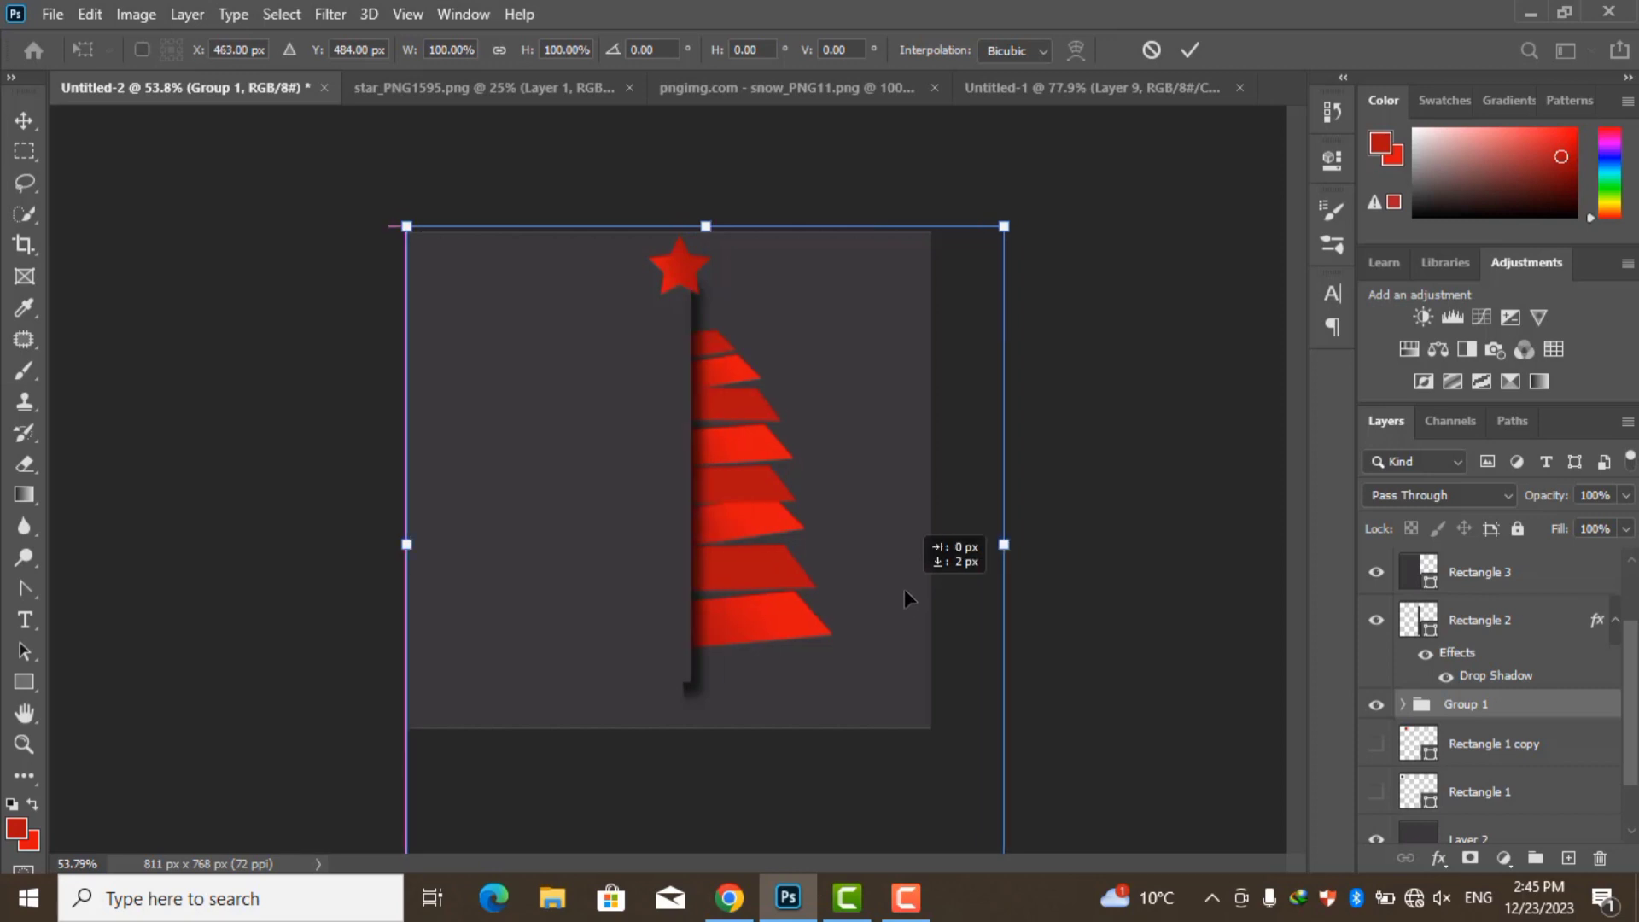
scroll(817, 554, "up", 3)
left_click_drag(904, 589, 766, 404)
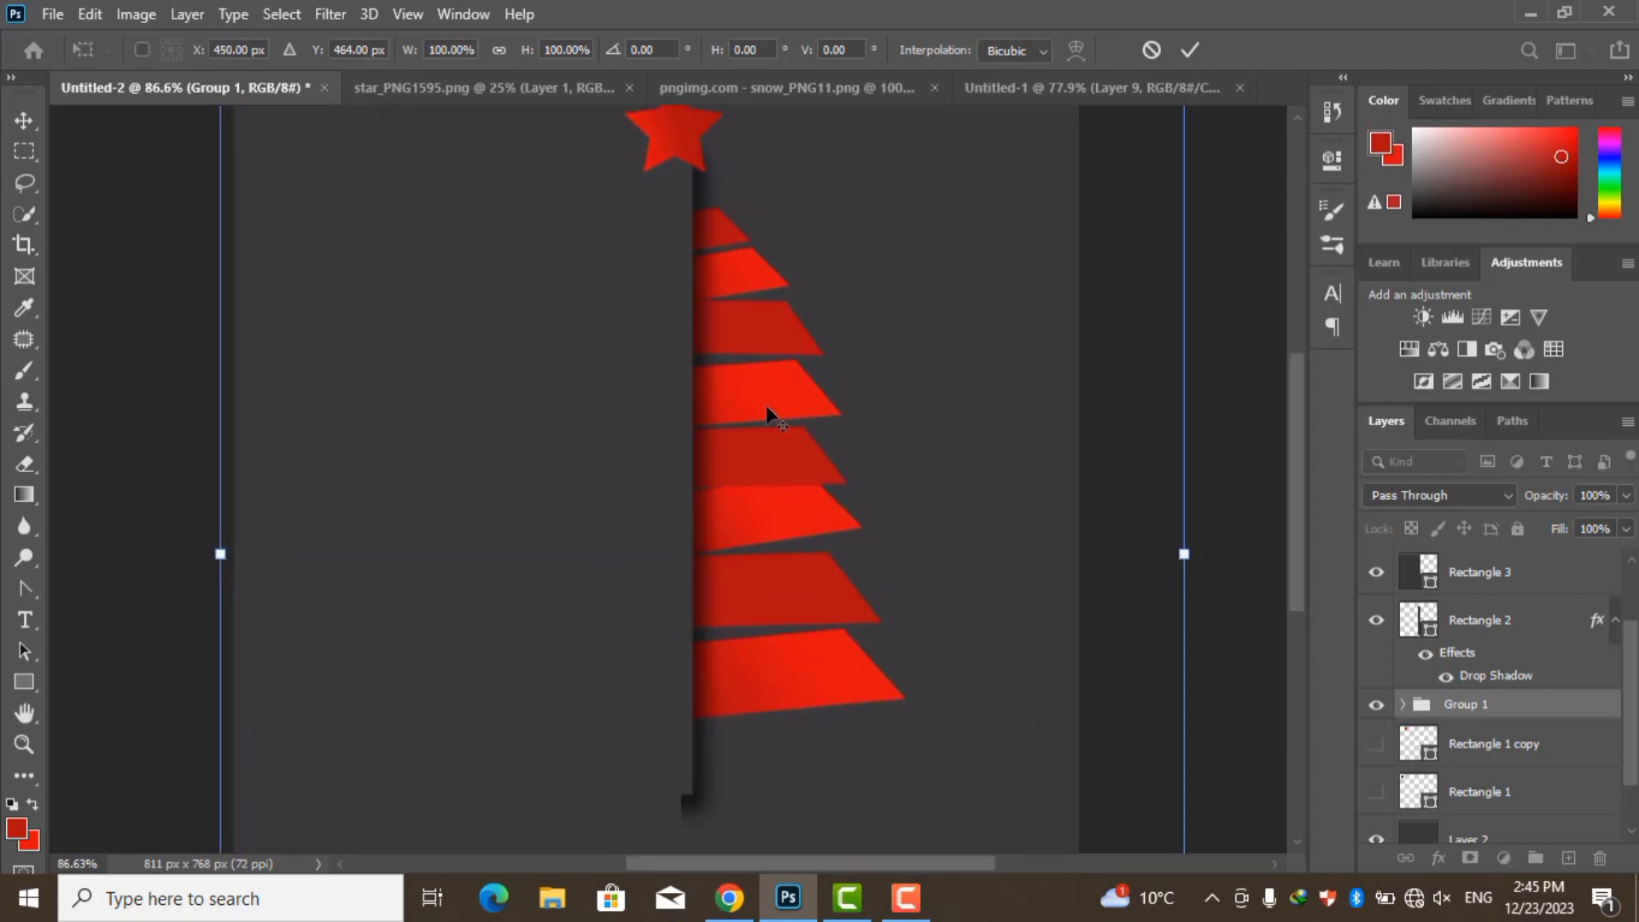
scroll(922, 346, "up", 2)
left_click_drag(922, 347, 915, 346)
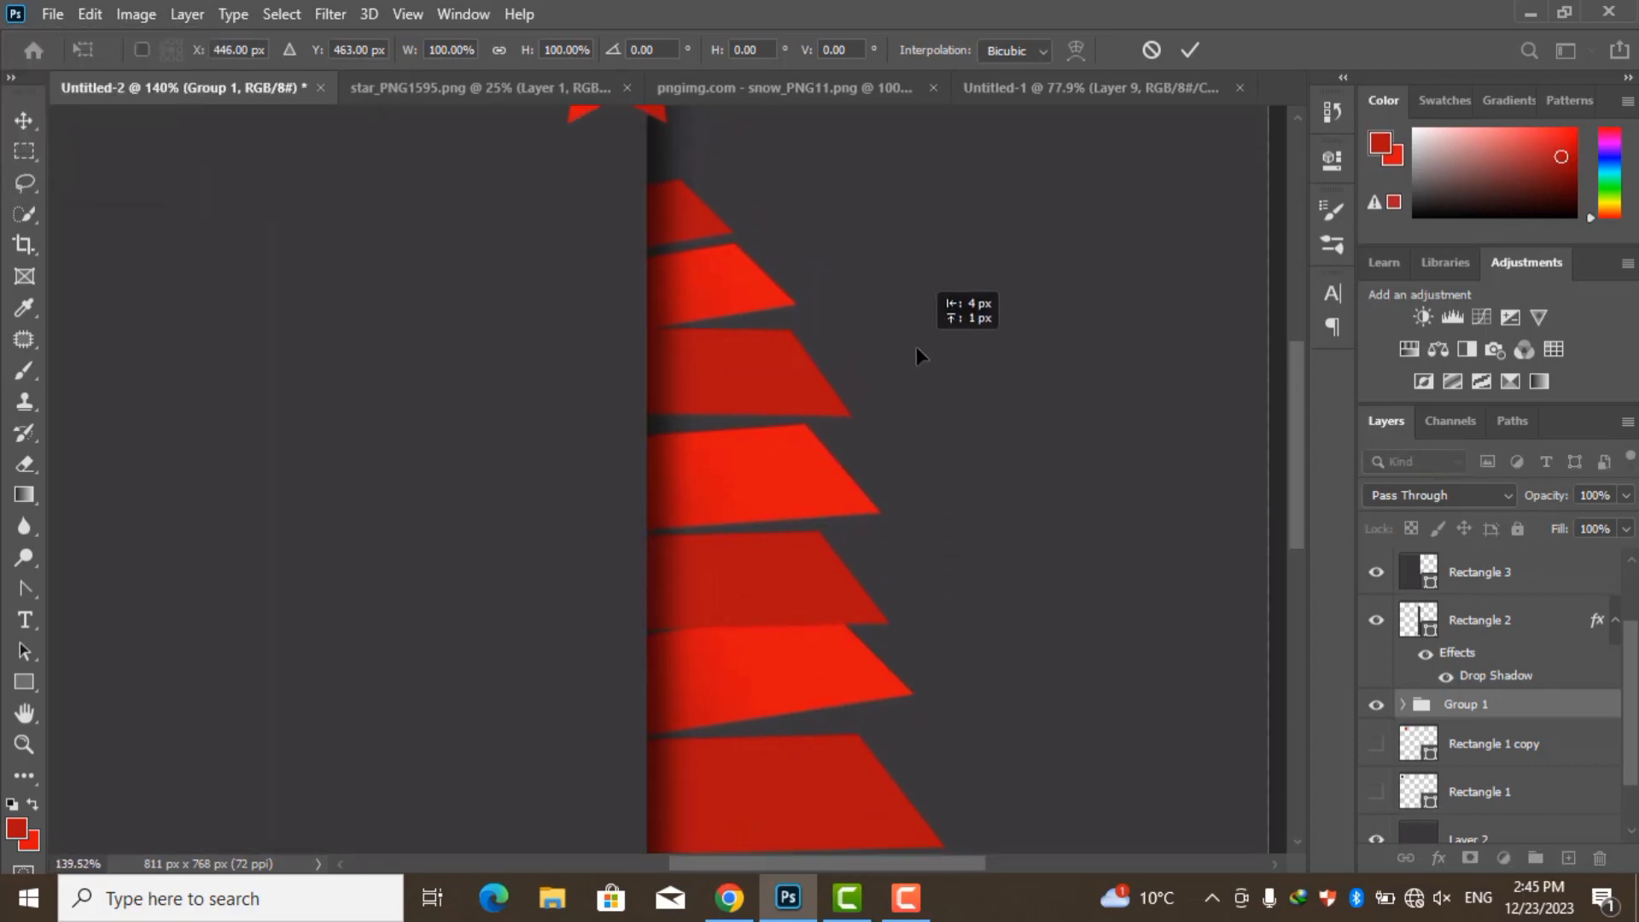
left_click(1190, 49)
scroll(768, 723, "down", 3)
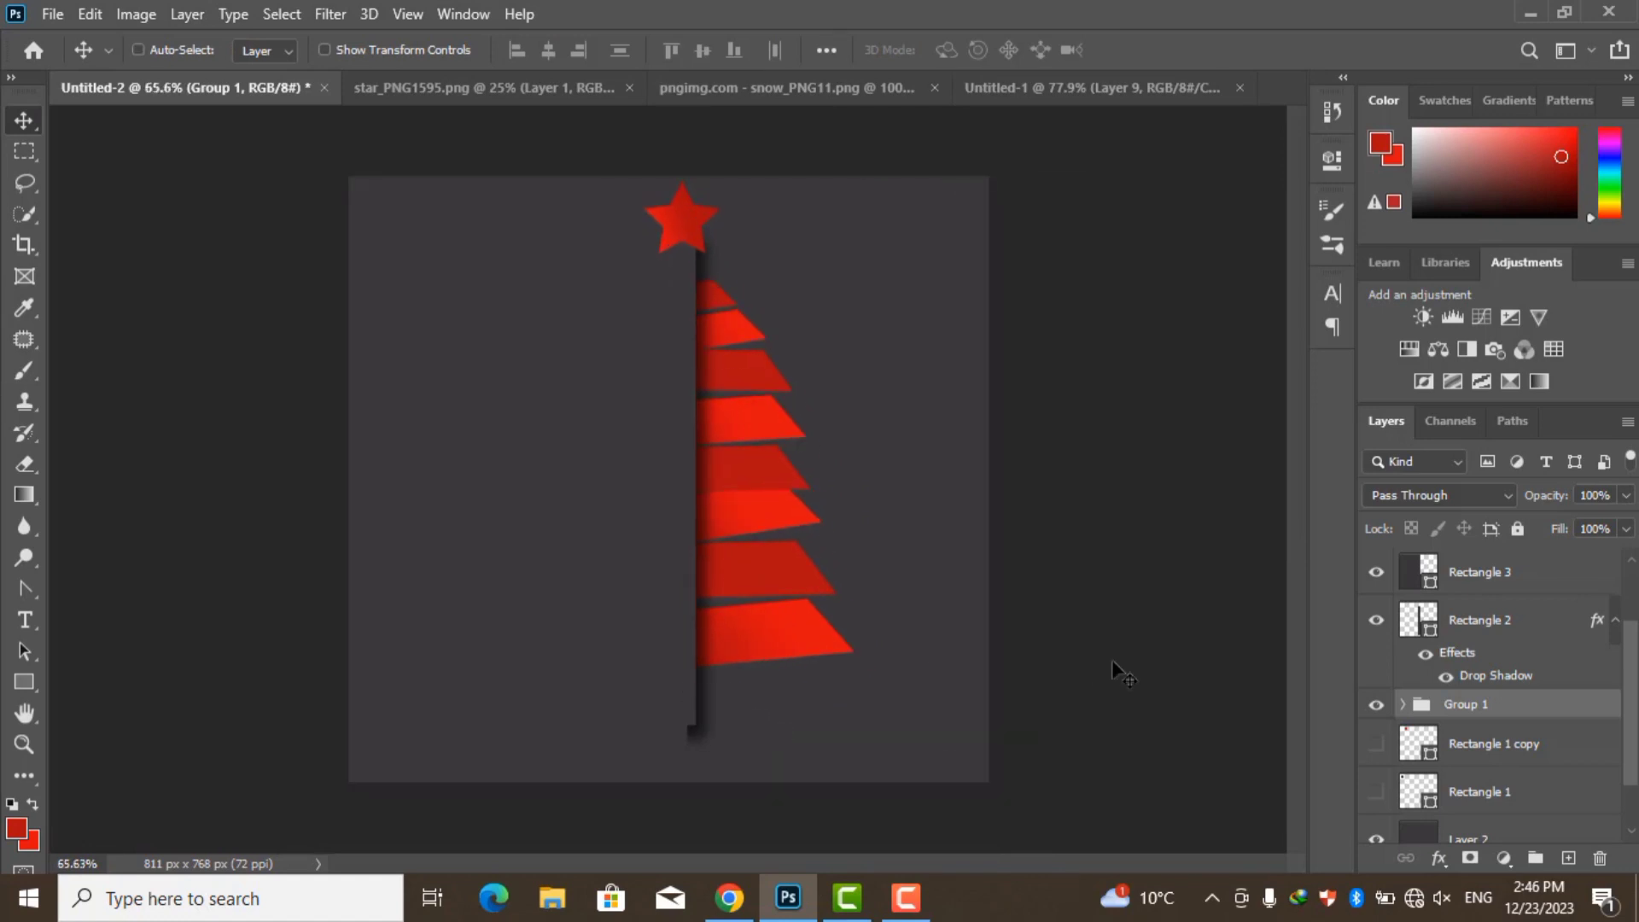
left_click(777, 659)
scroll(1503, 779, "down", 1)
Duplicate the bottom tier Polygon 1 beneath the original and fill the copy black
left_click(1563, 745)
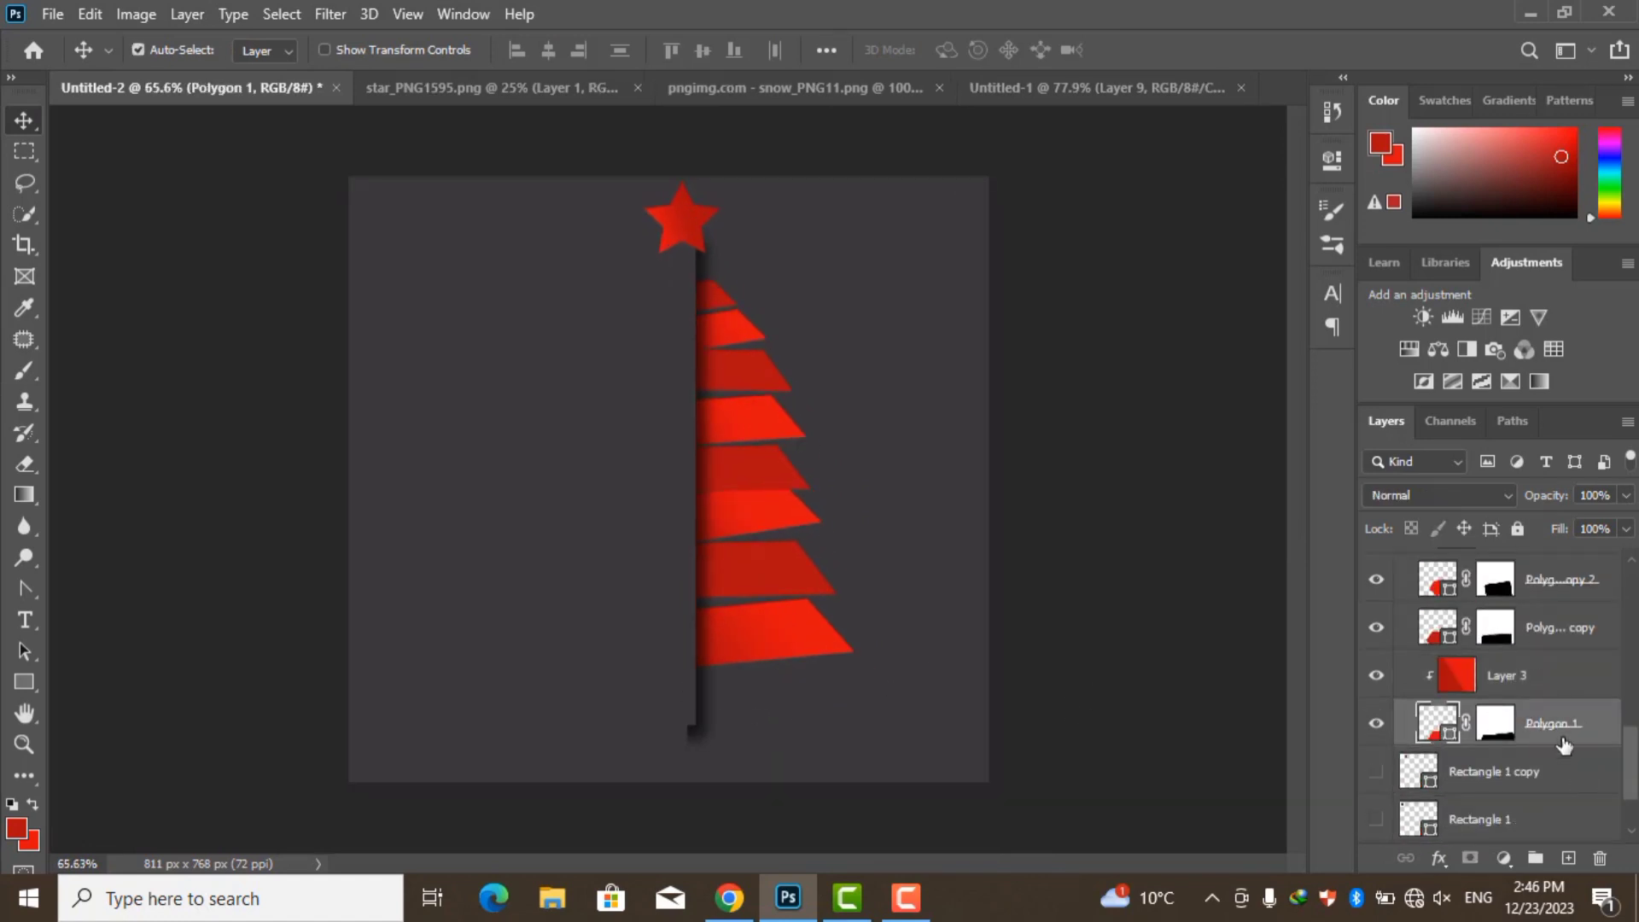
left_click_drag(1575, 869, 1569, 858)
left_click_drag(1536, 723, 1356, 790)
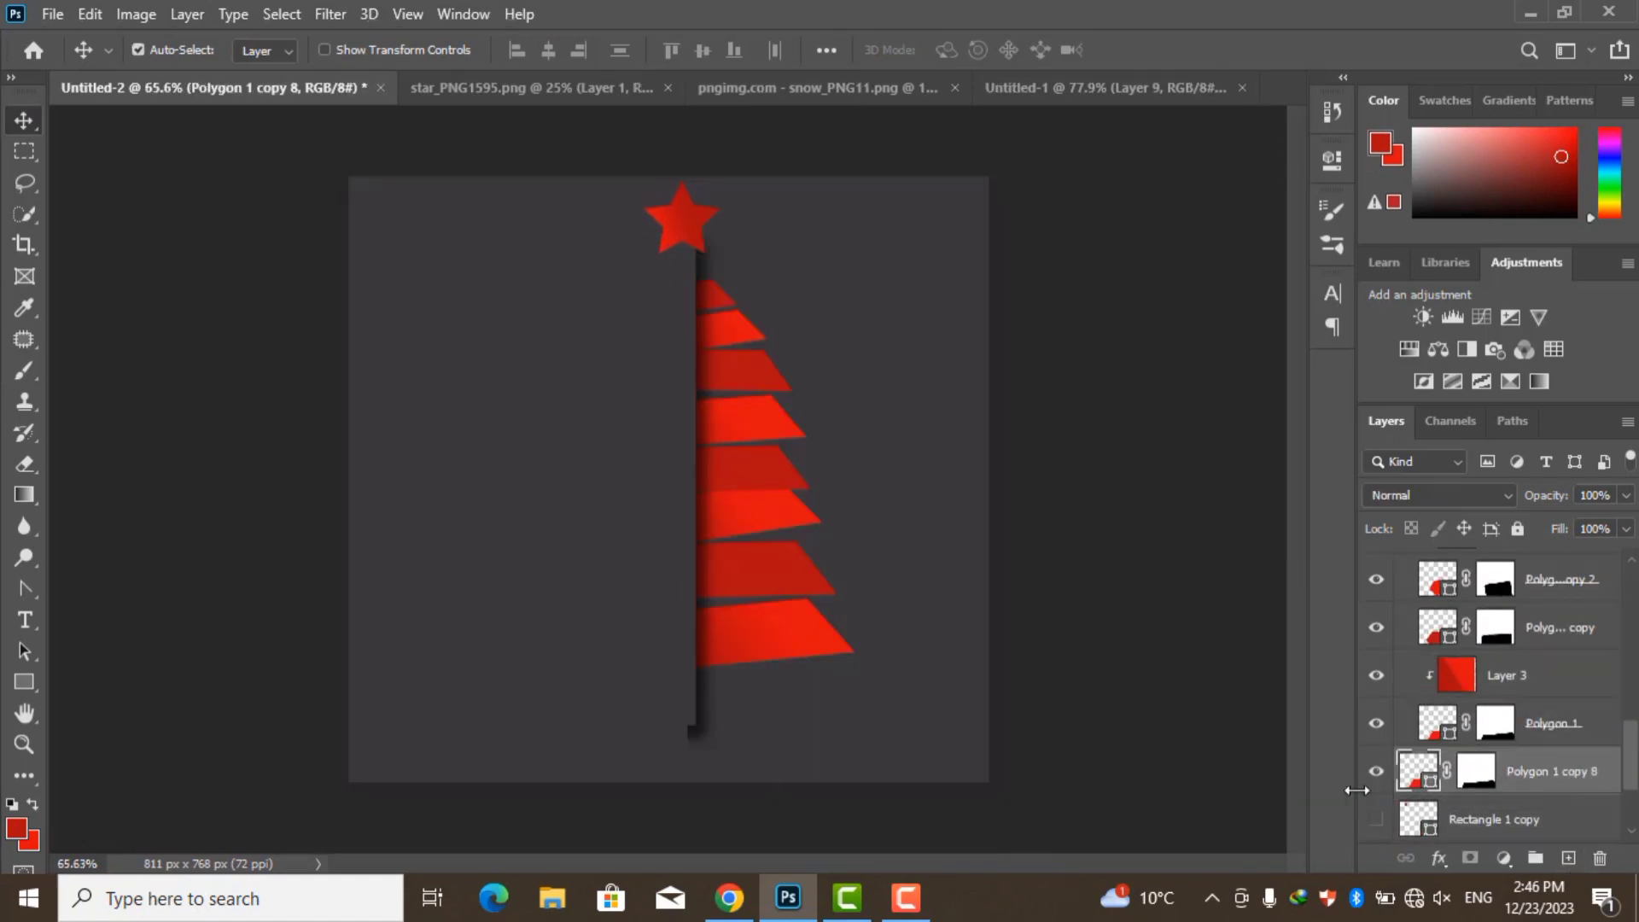
key("u")
left_click(271, 50)
left_click(258, 172)
key("v")
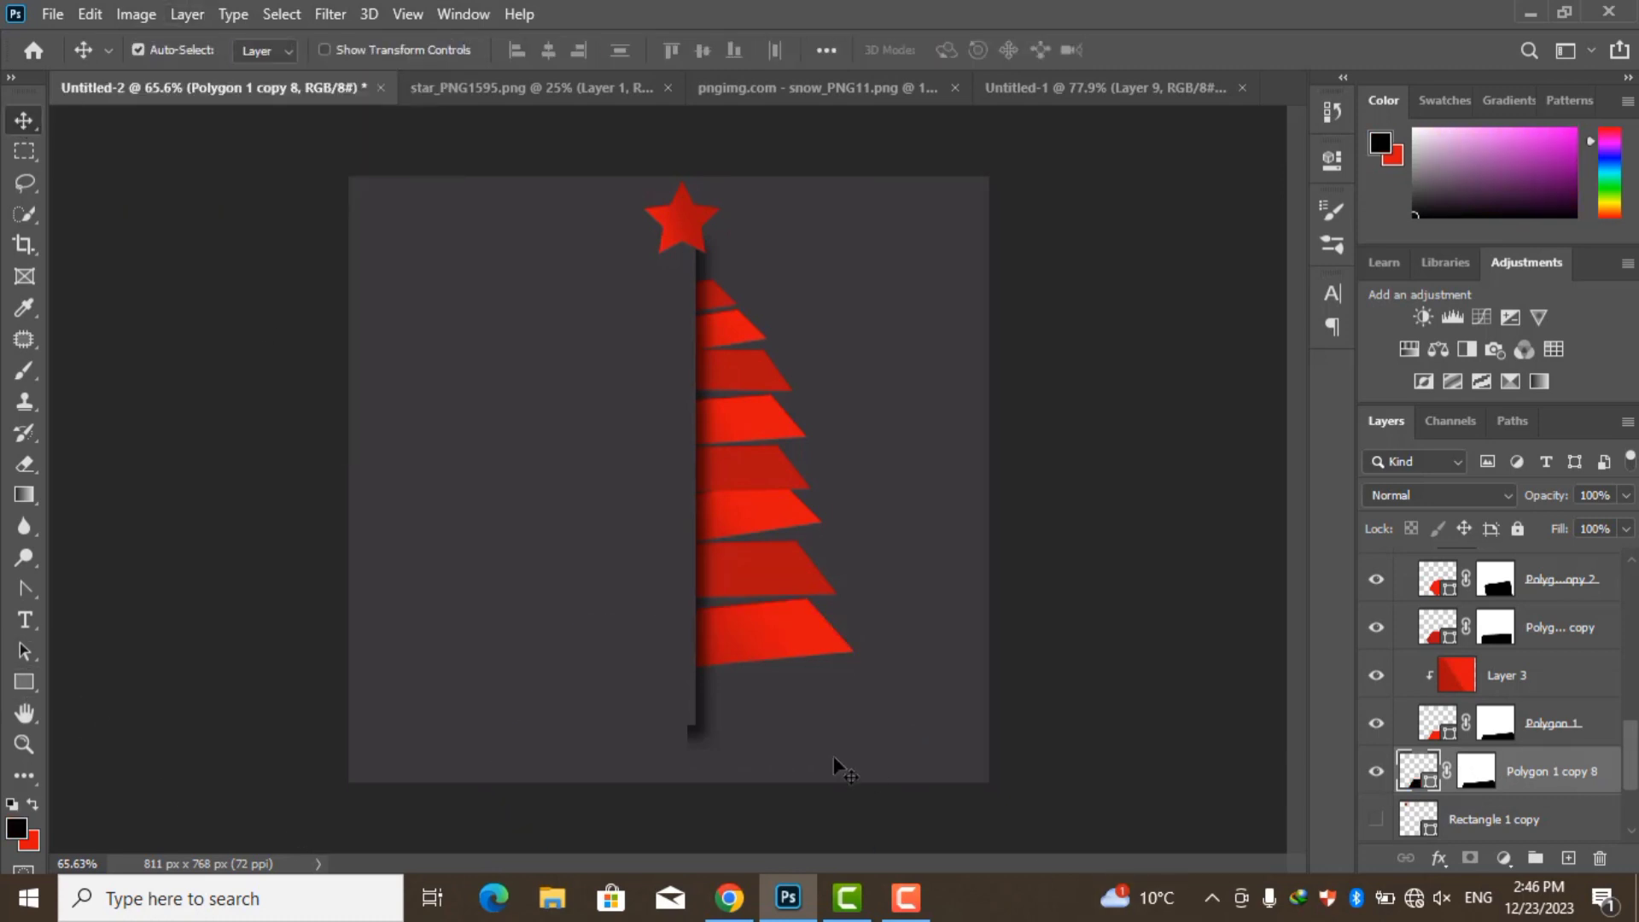
scroll(757, 724, "up", 1)
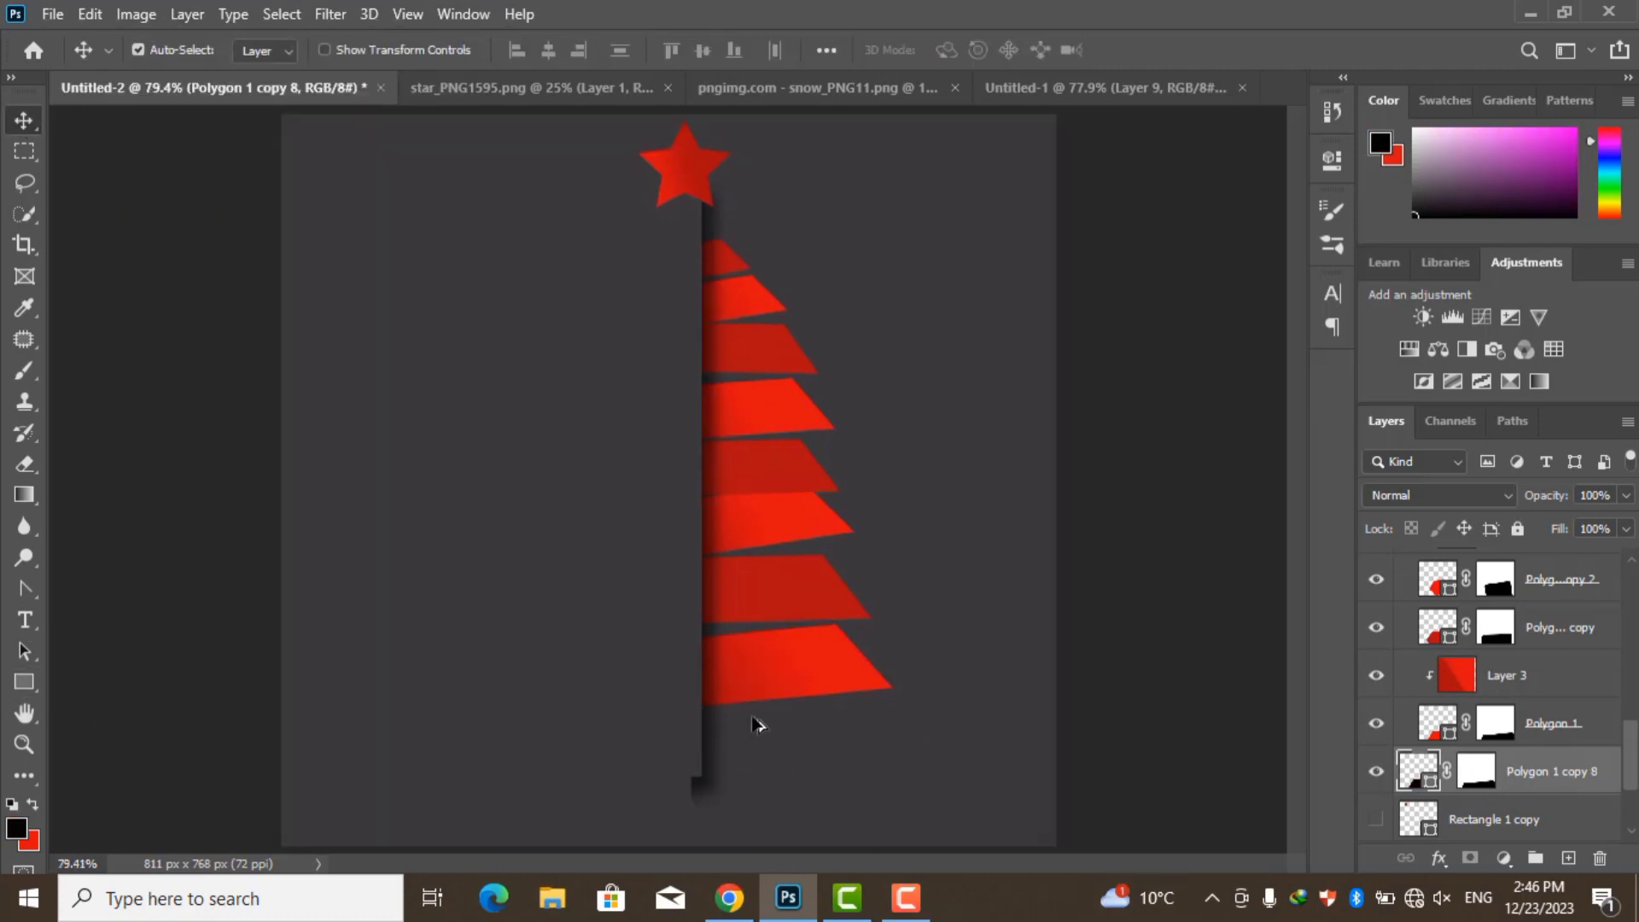
Rotate the black copy about 9° into a shadow and apply a Box Blur as a smart filter
key("ctrl+t")
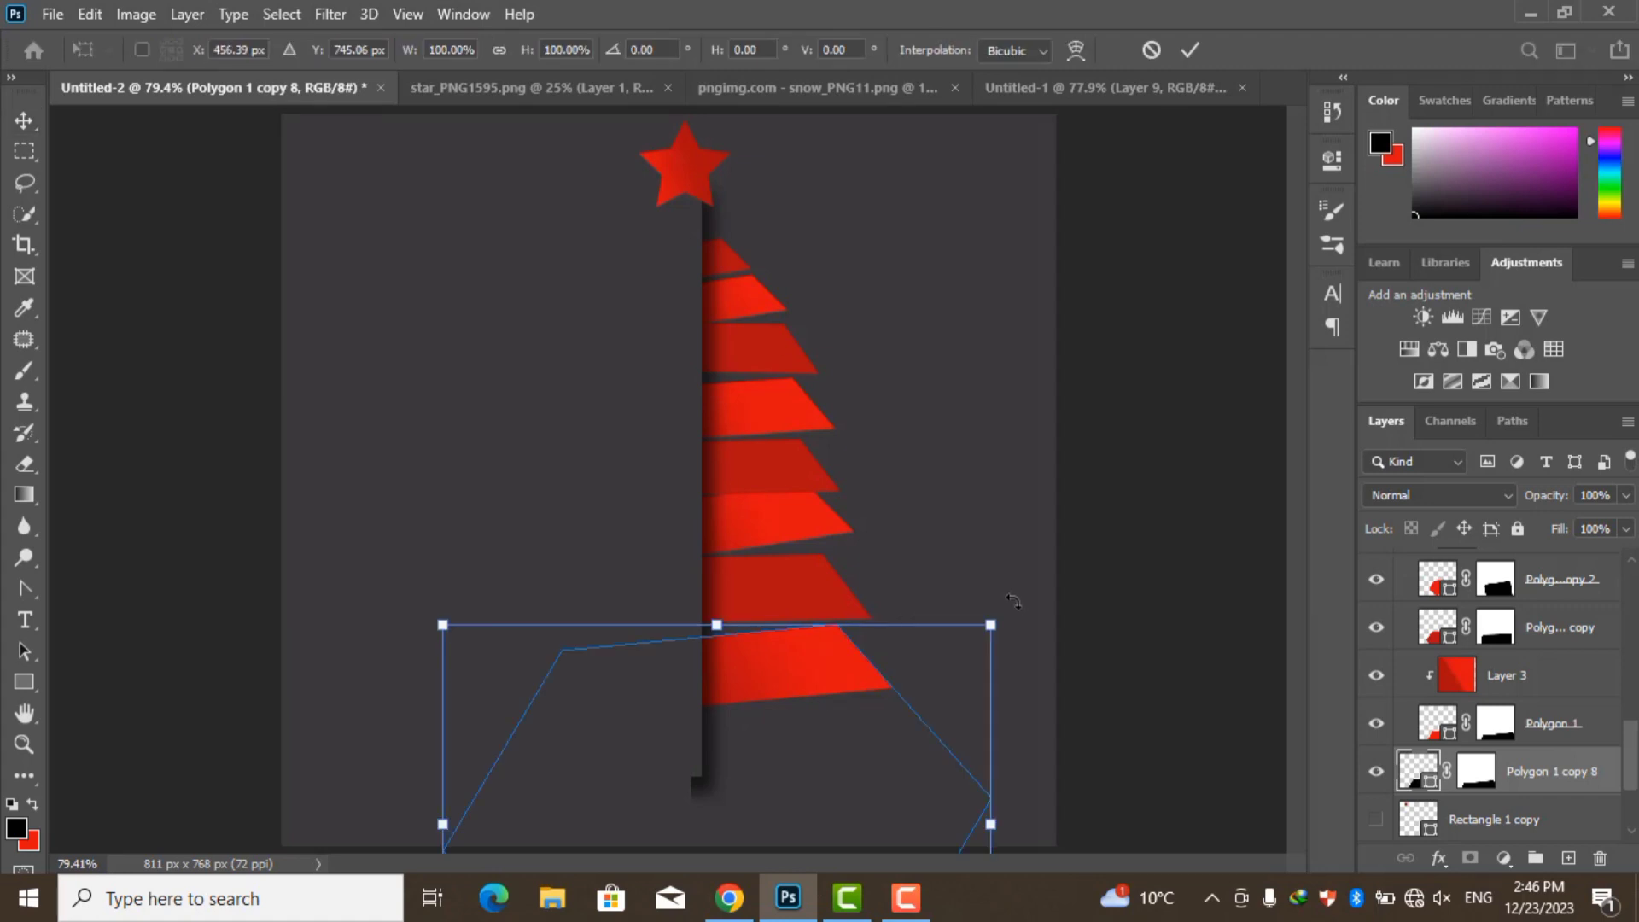
left_click_drag(1012, 600, 903, 726)
left_click_drag(364, 587, 362, 588)
left_click(1189, 49)
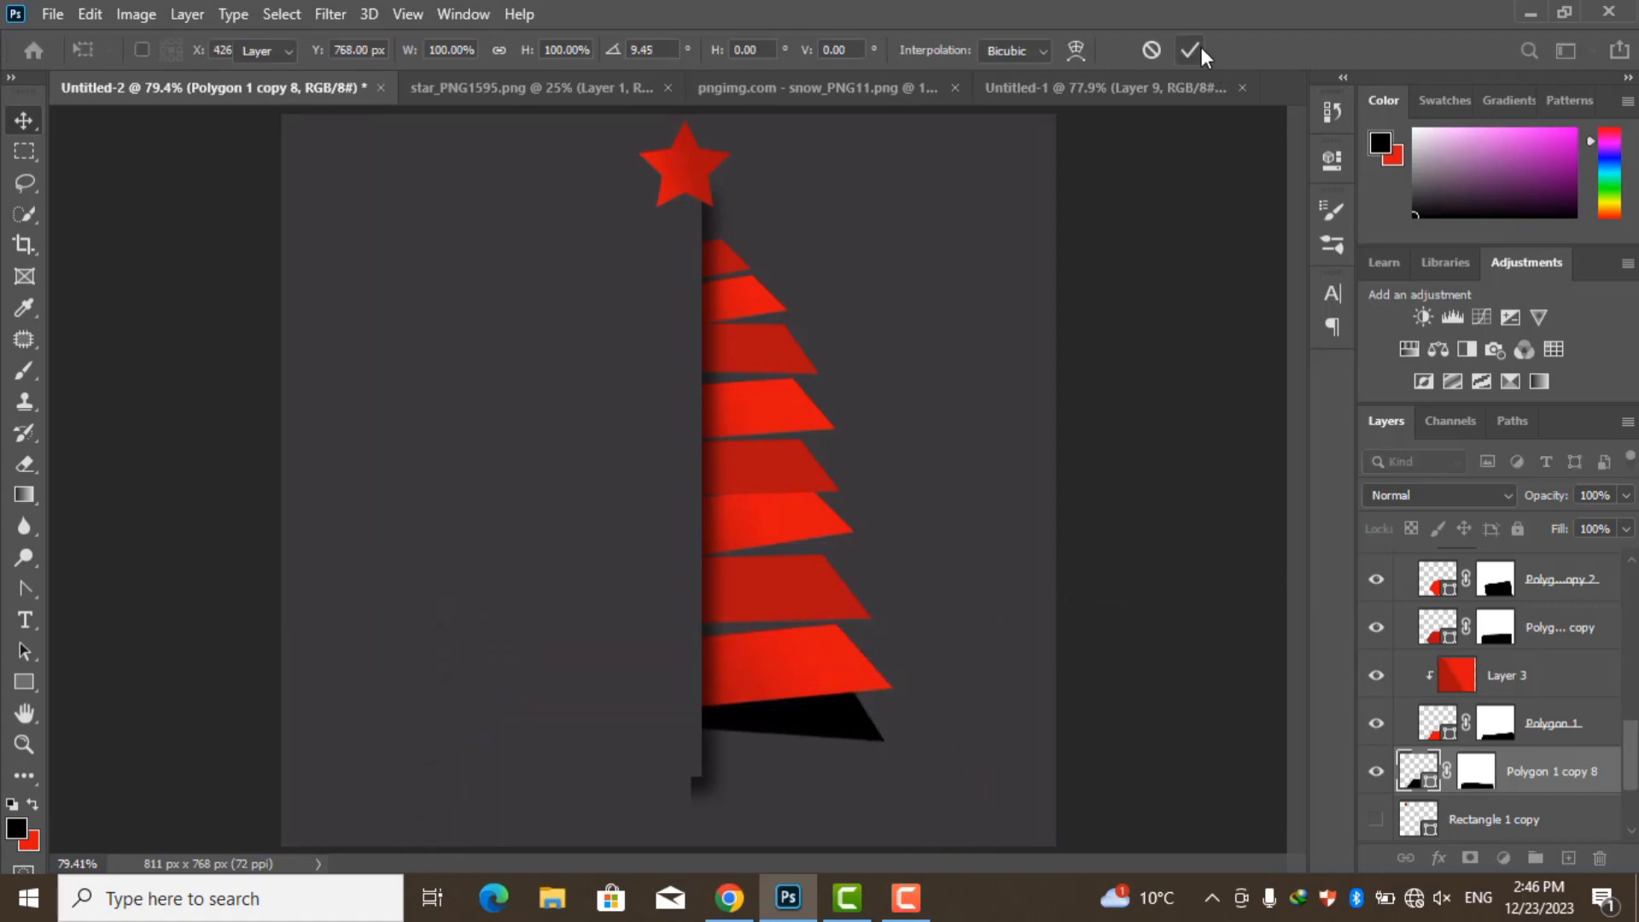
left_click(330, 14)
left_click(705, 351)
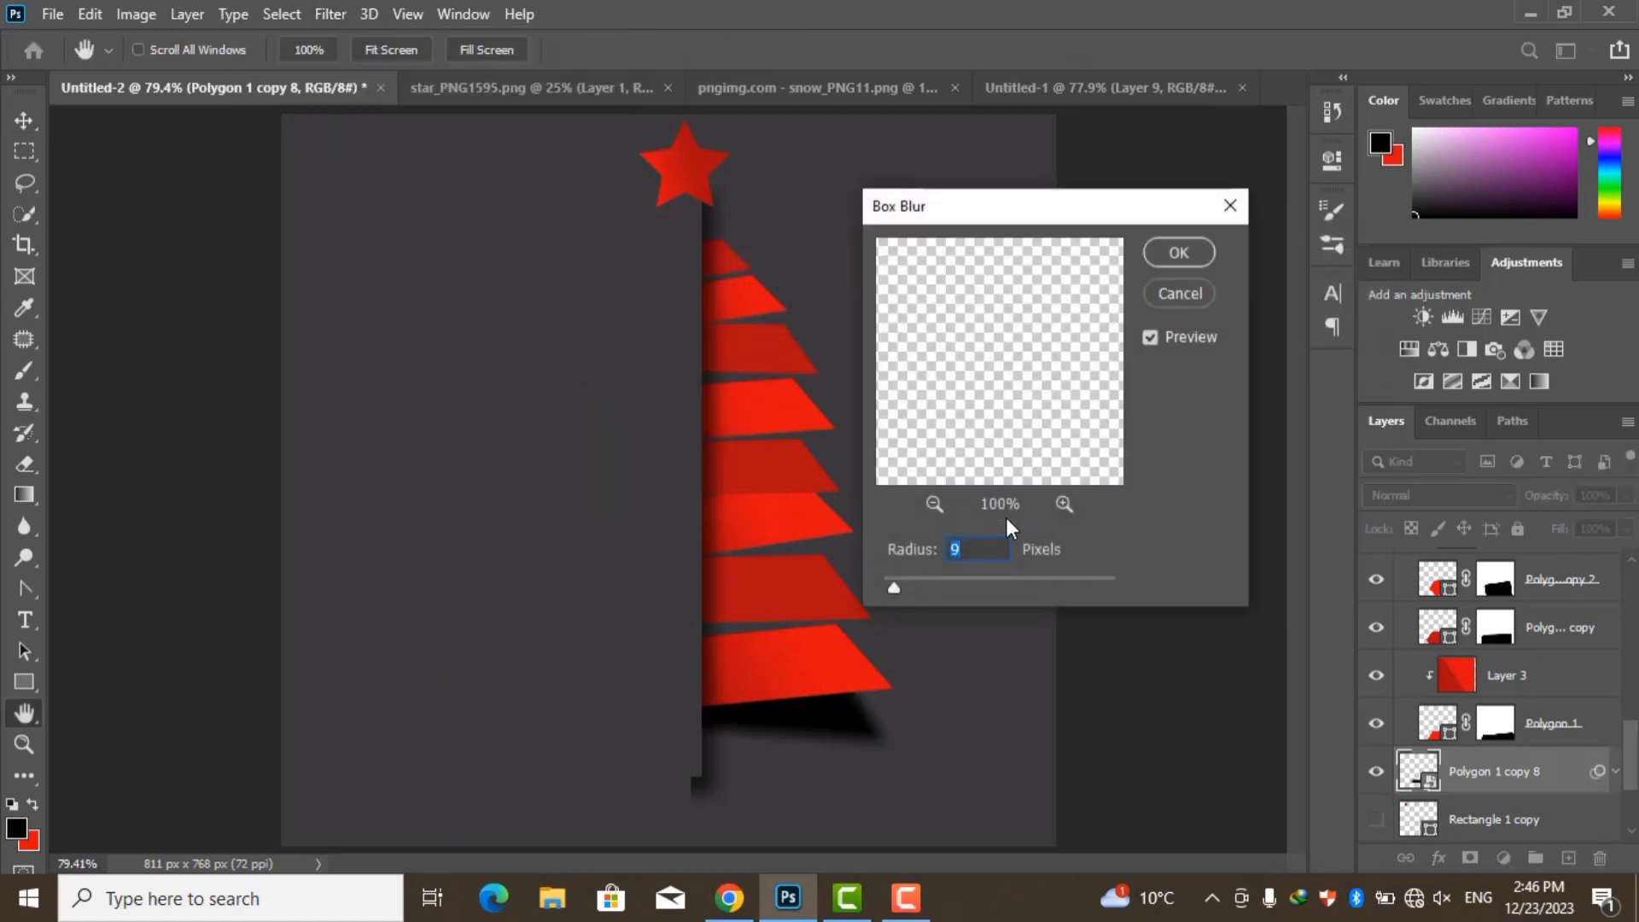
left_click_drag(903, 580, 895, 581)
left_click(1178, 252)
Adjust the shadow's Underlying Layer Blend If sliders so it fades into the dark panel
double_click(1562, 757)
left_click_drag(890, 184, 1175, 143)
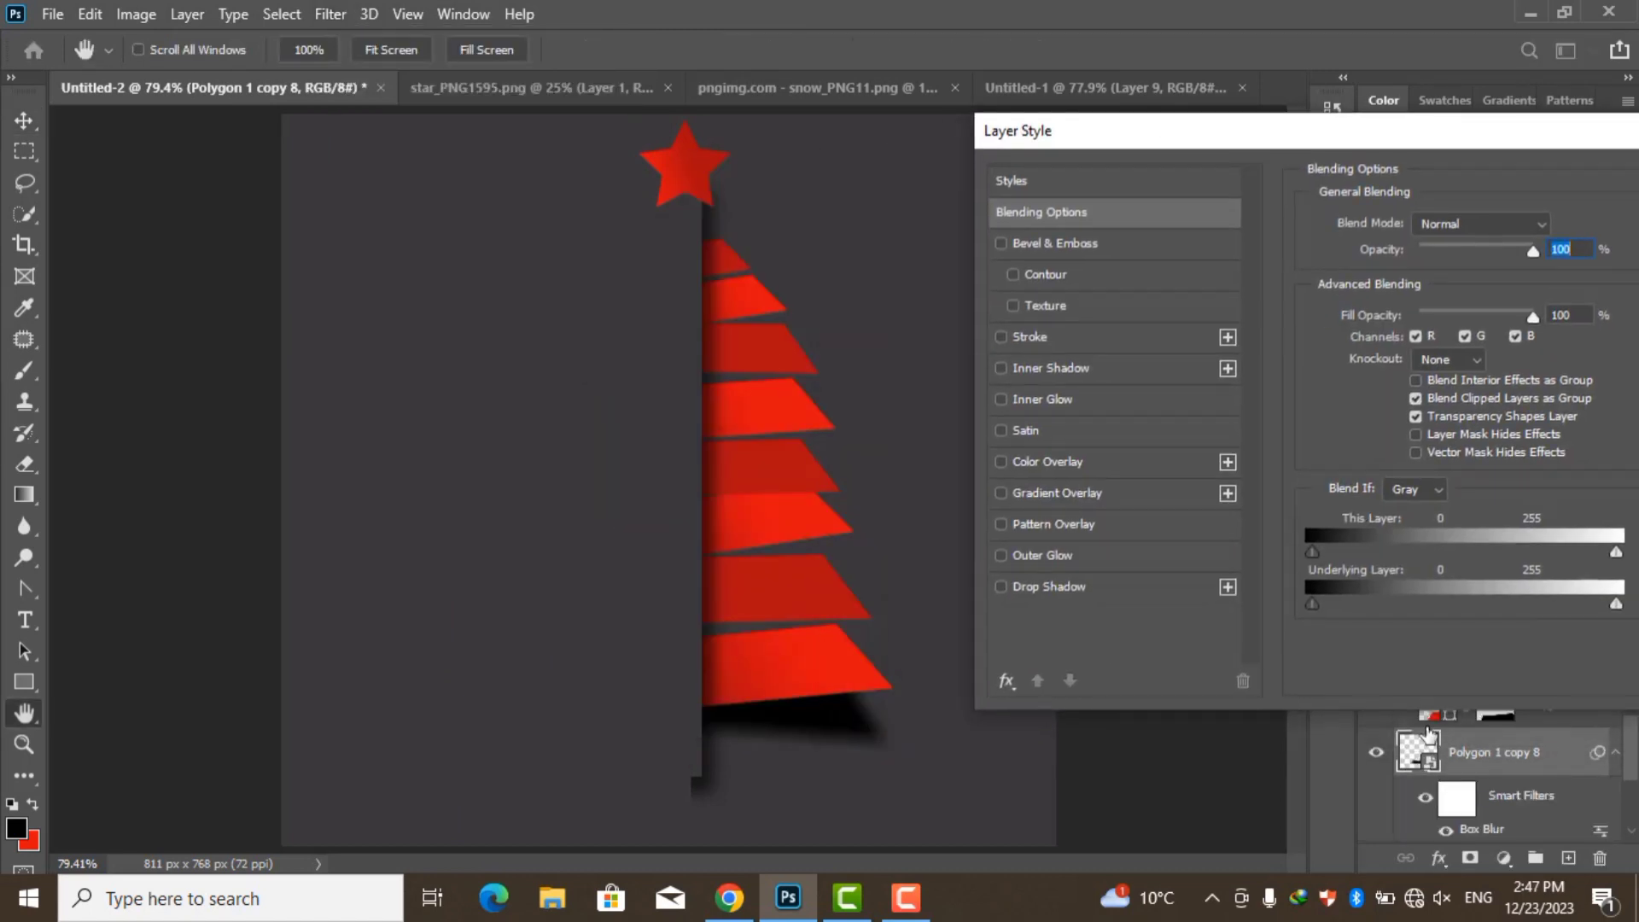
left_click_drag(1351, 604, 1416, 606)
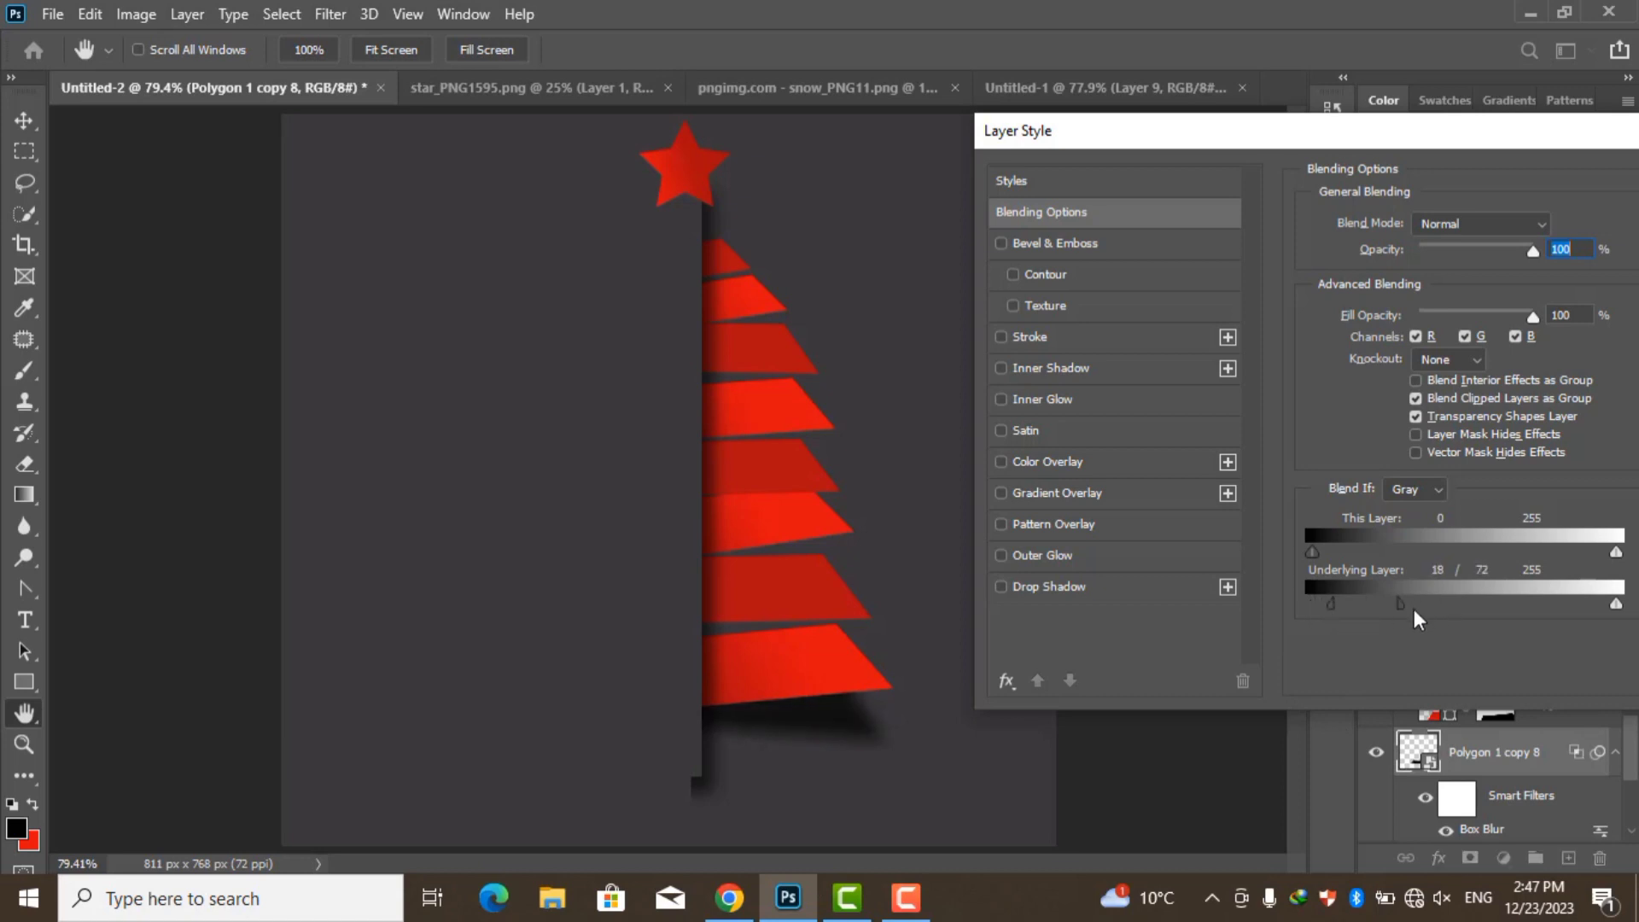
left_click_drag(1310, 604, 1330, 606)
left_click_drag(1211, 140, 786, 162)
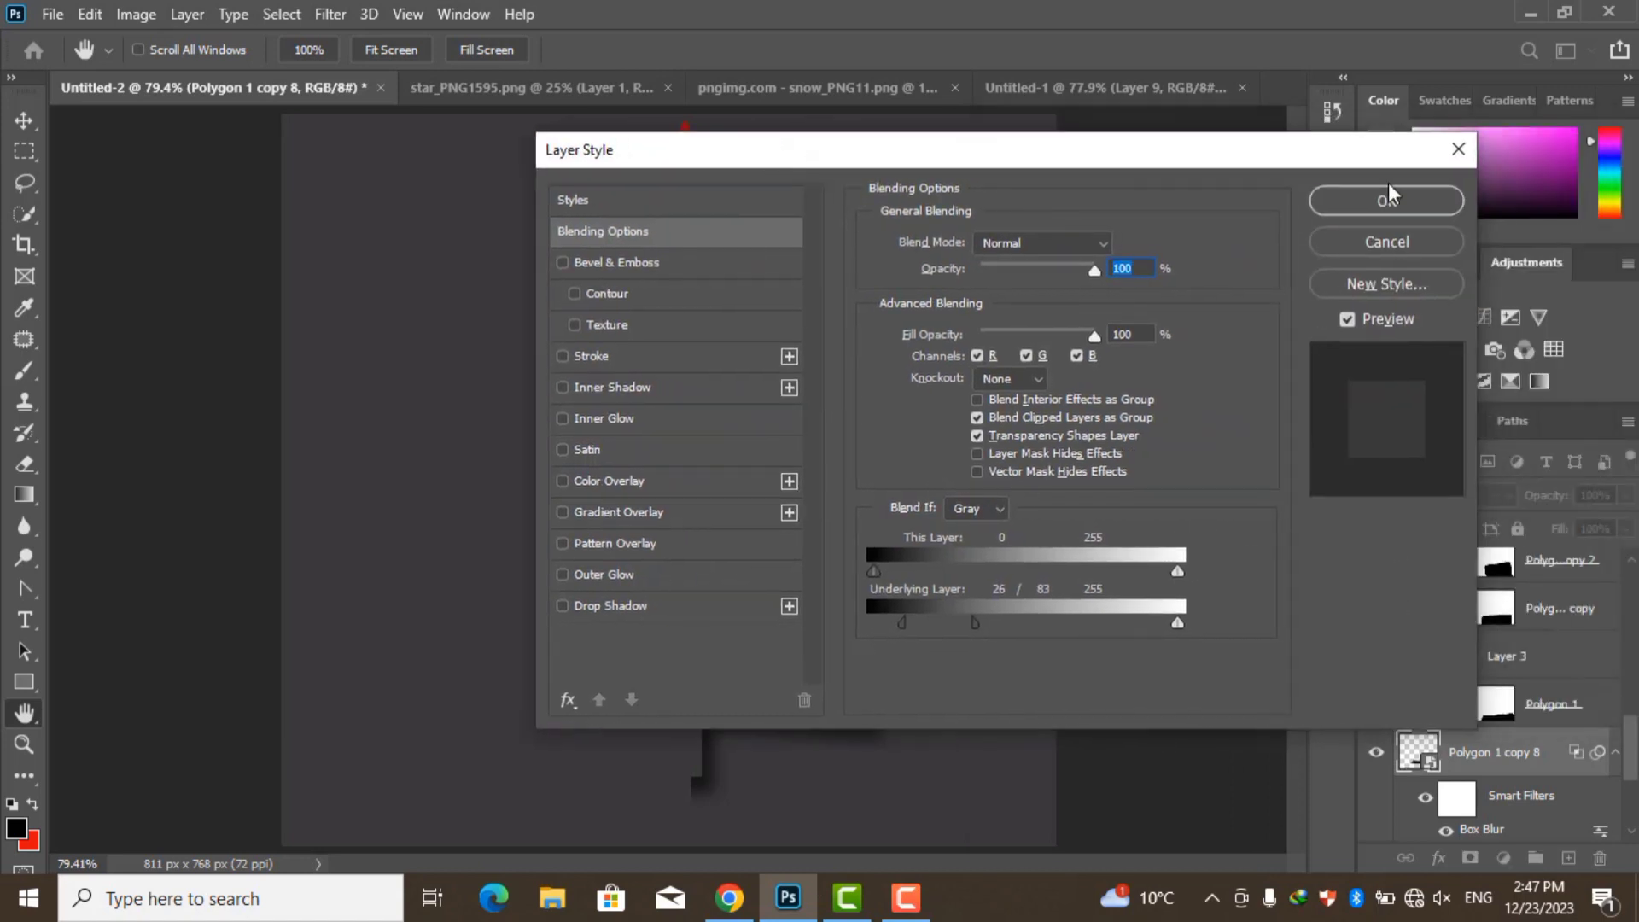
left_click(1388, 185)
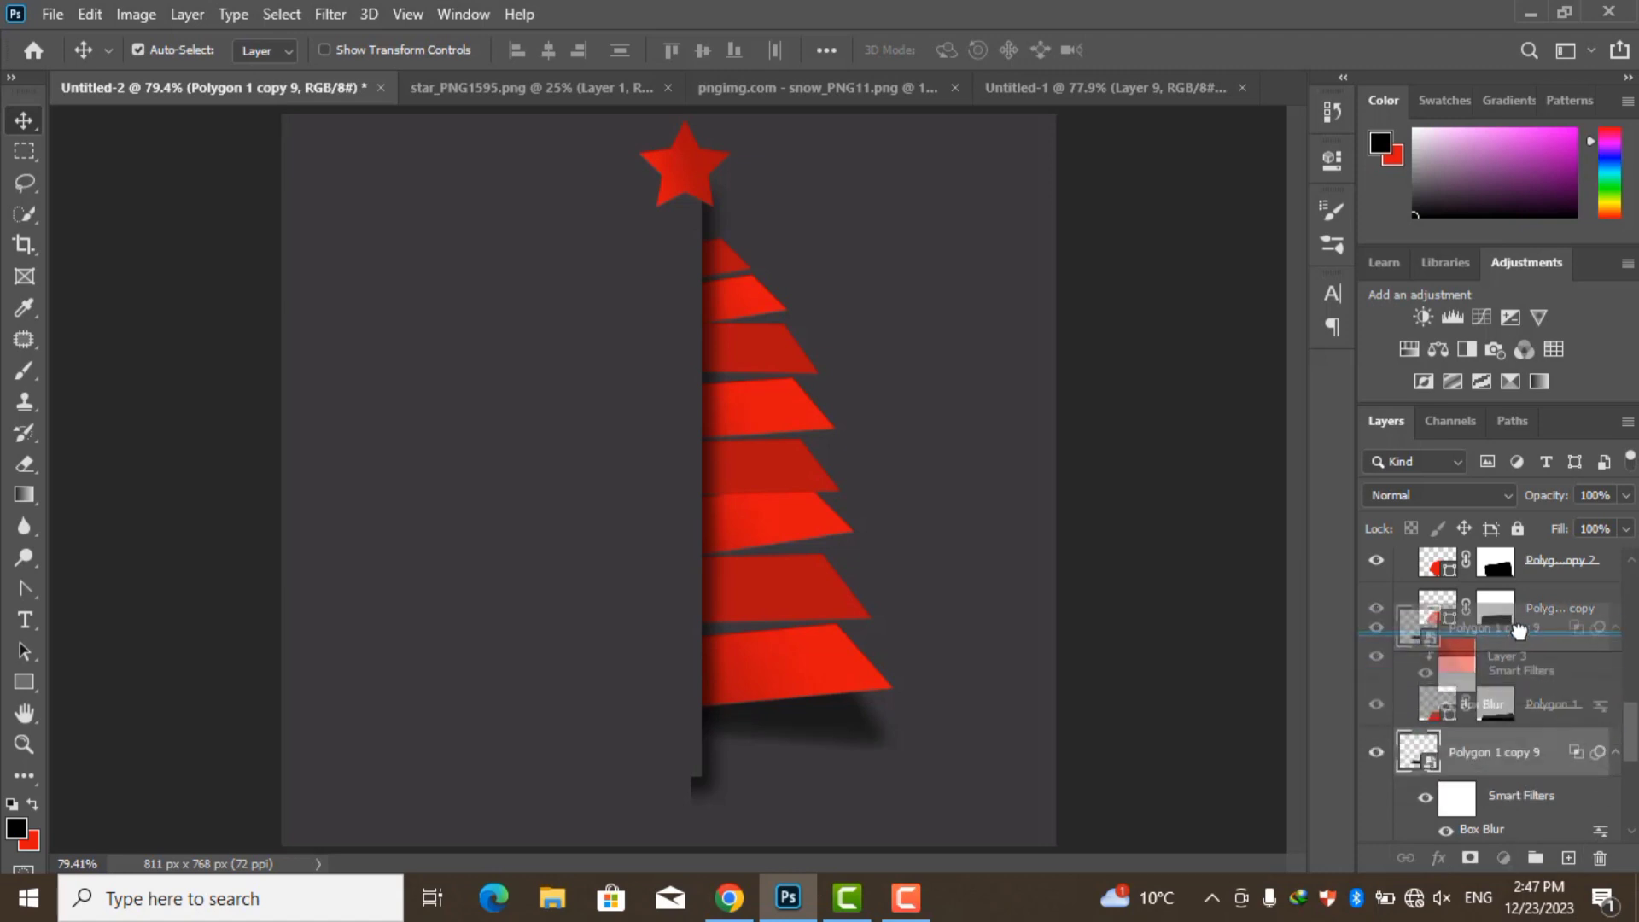
Move Polygon 1 copy 9 above Layer 3 and rotate it about -11° under the lower tiers
left_click_drag(1505, 783, 1506, 662)
key("ctrl+t")
key("Return")
left_click_drag(785, 716, 786, 657)
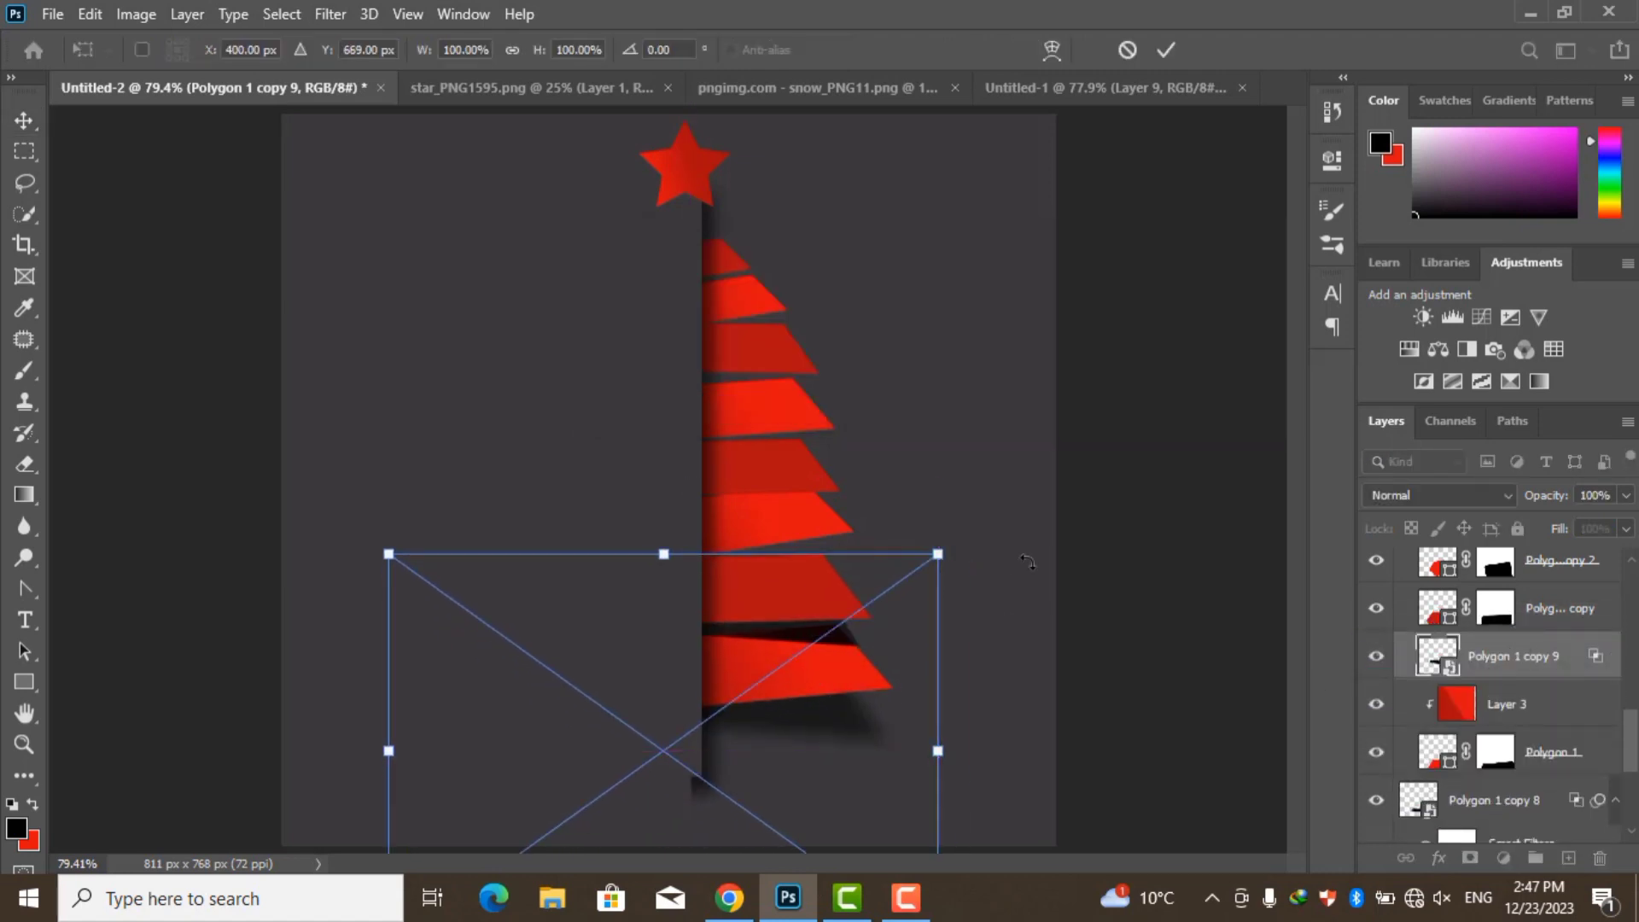
left_click_drag(956, 597, 979, 574)
left_click_drag(883, 618, 889, 613)
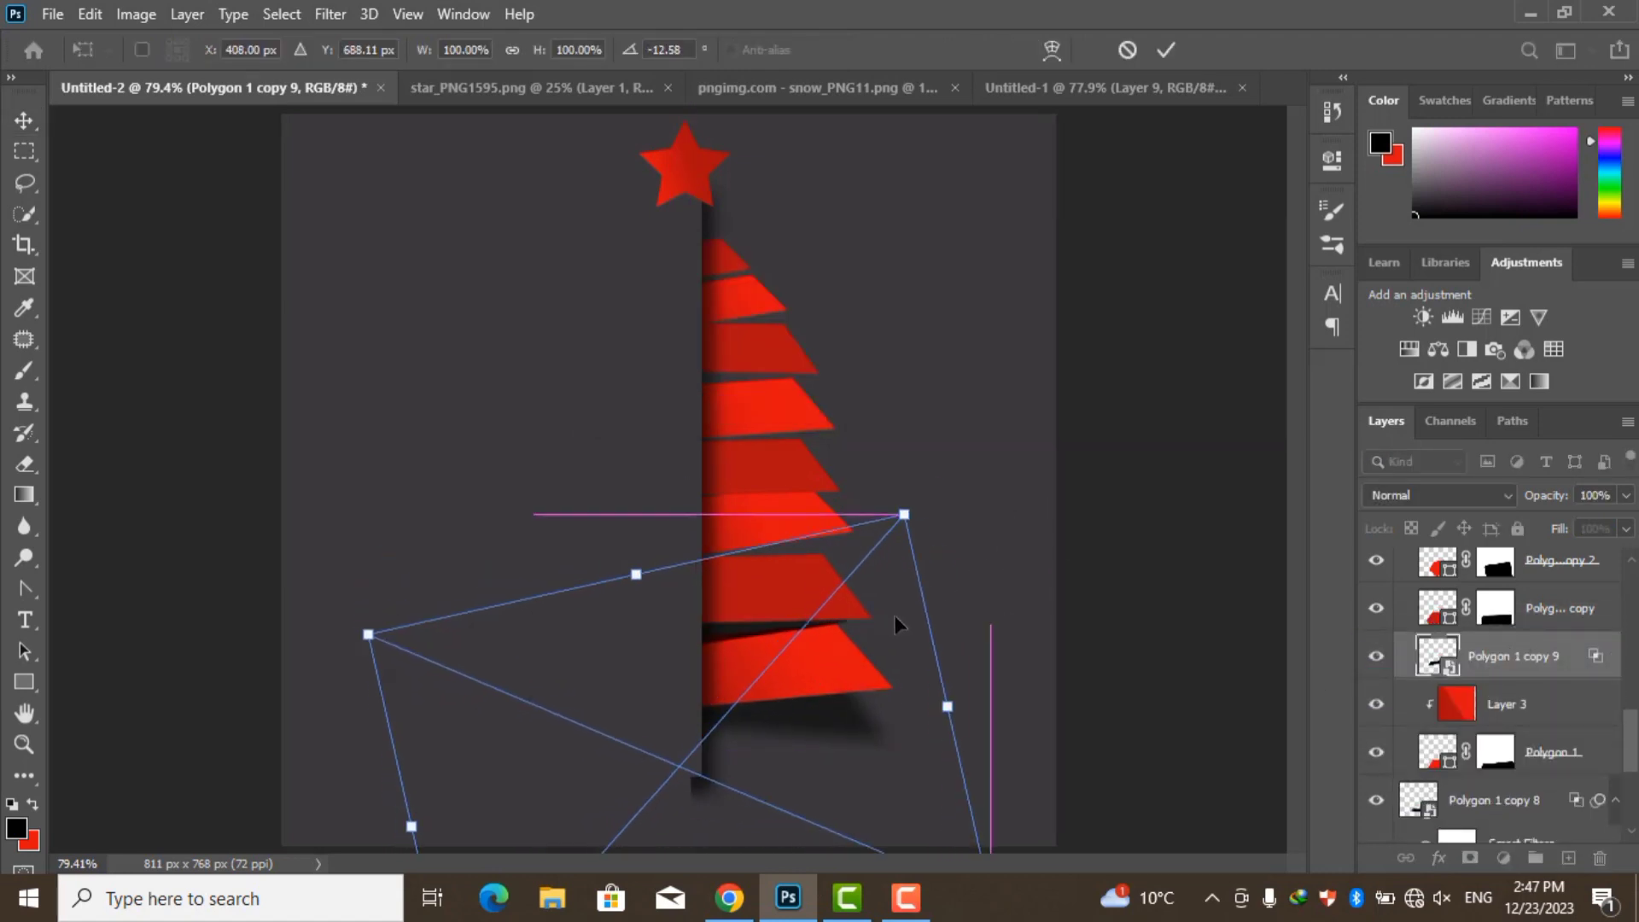
left_click_drag(413, 582, 417, 570)
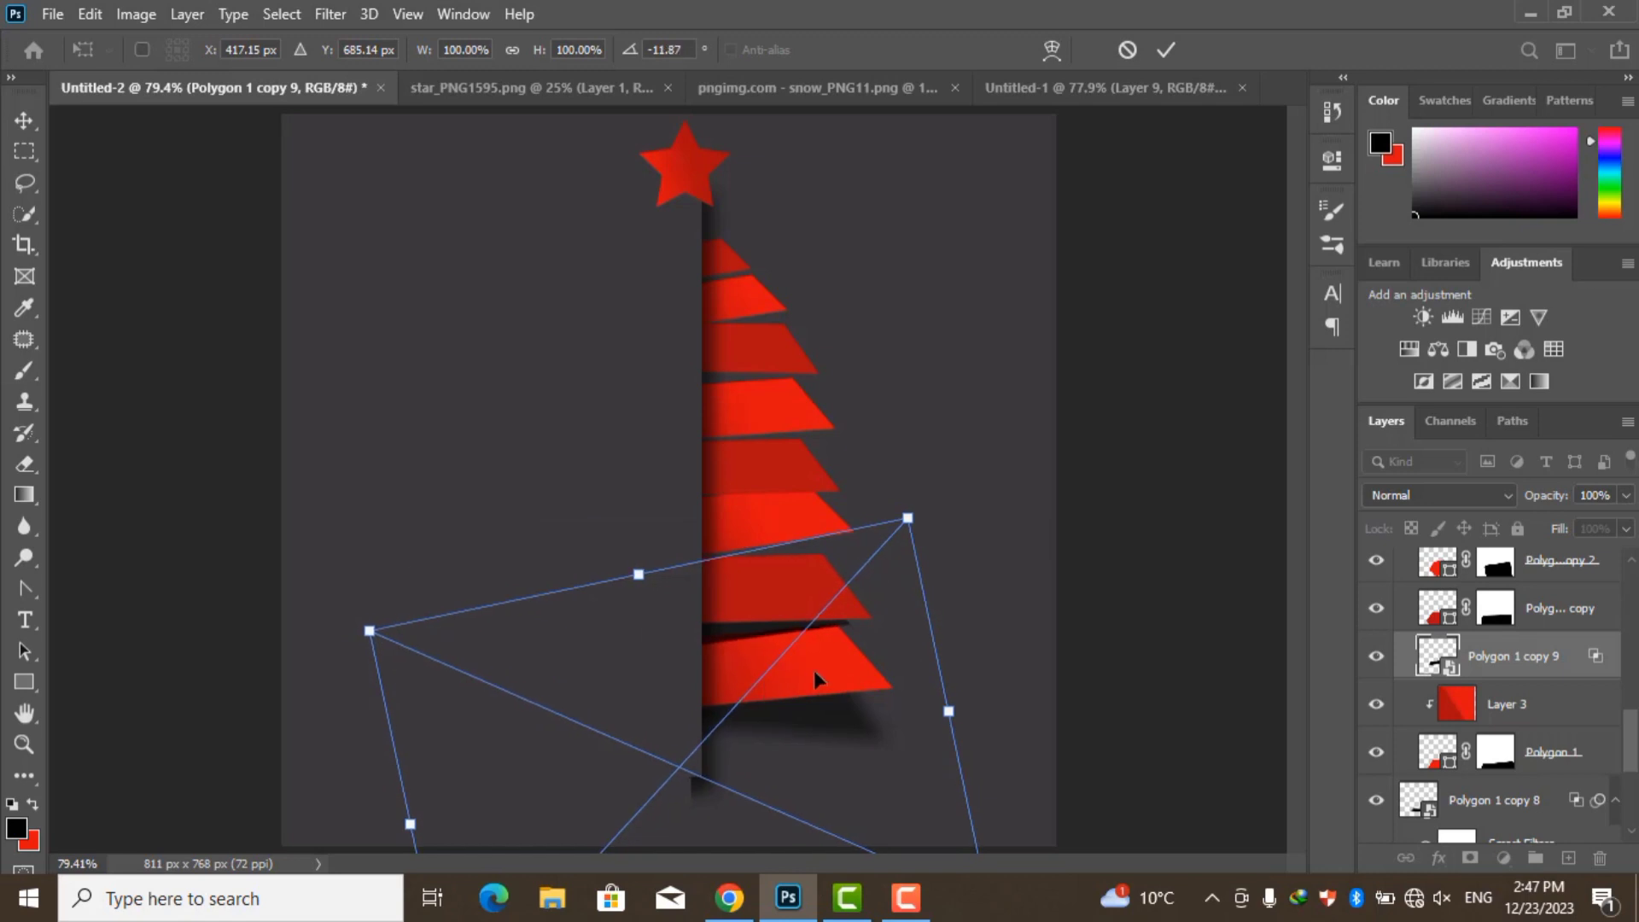
Fine-tune the shadow copy's placement and commit the transform
scroll(813, 669, "up", 2)
scroll(787, 664, "up", 1)
scroll(751, 591, "down", 2)
scroll(768, 579, "down", 2)
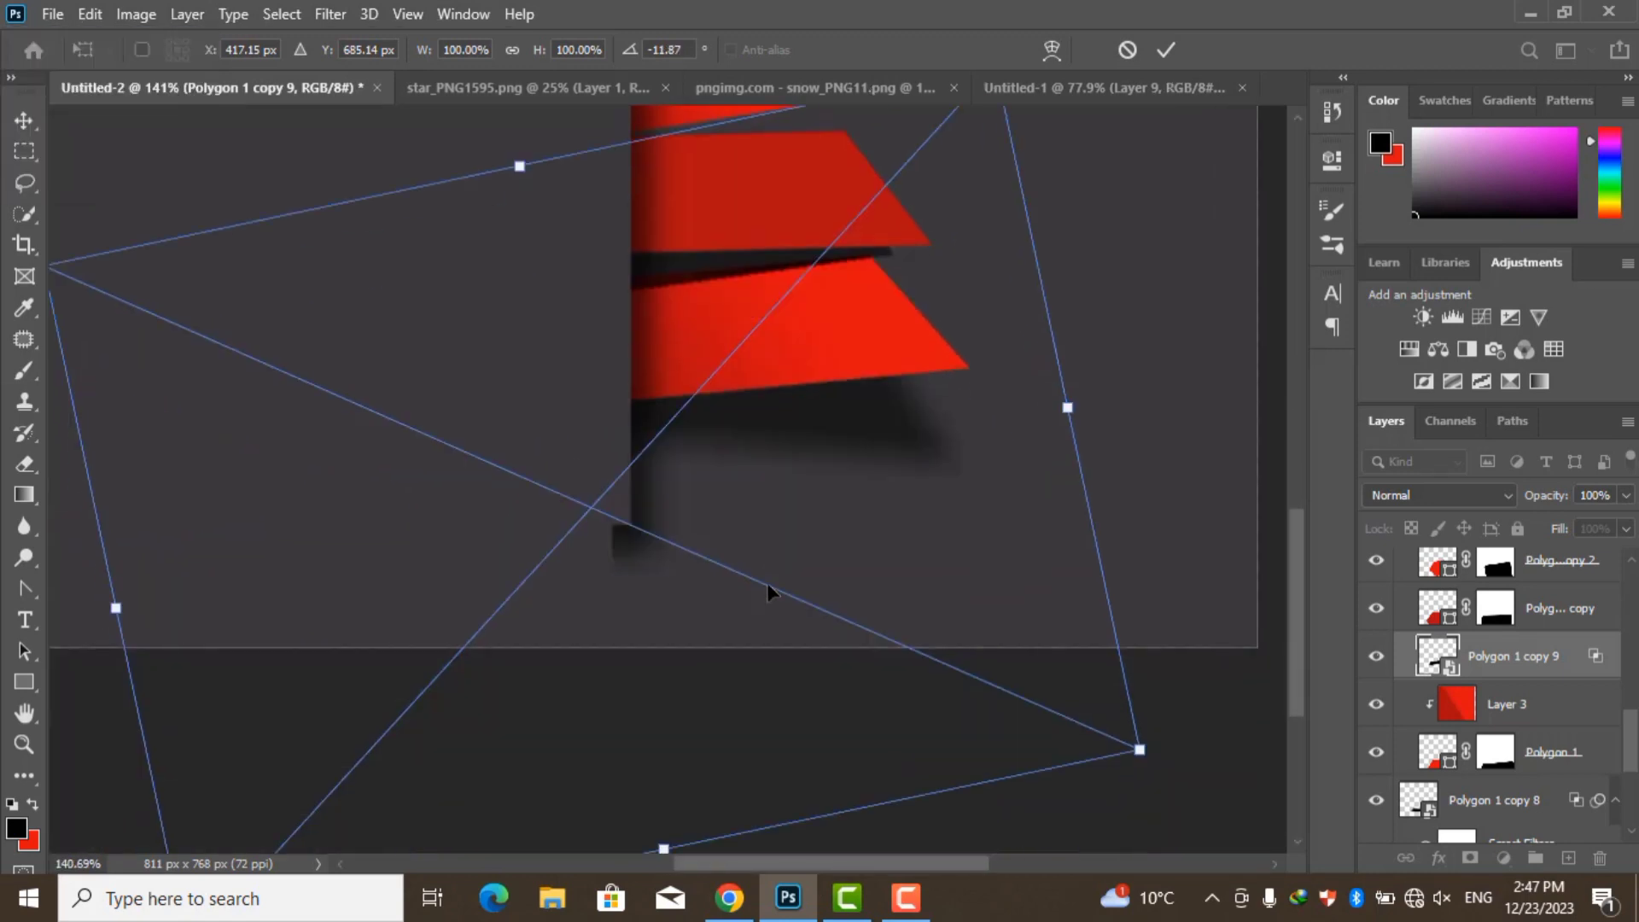
left_click_drag(664, 848, 651, 720)
scroll(820, 640, "up", 2)
left_click_drag(448, 252, 439, 238)
left_click_drag(811, 546, 830, 549)
key("Return")
left_click(843, 463)
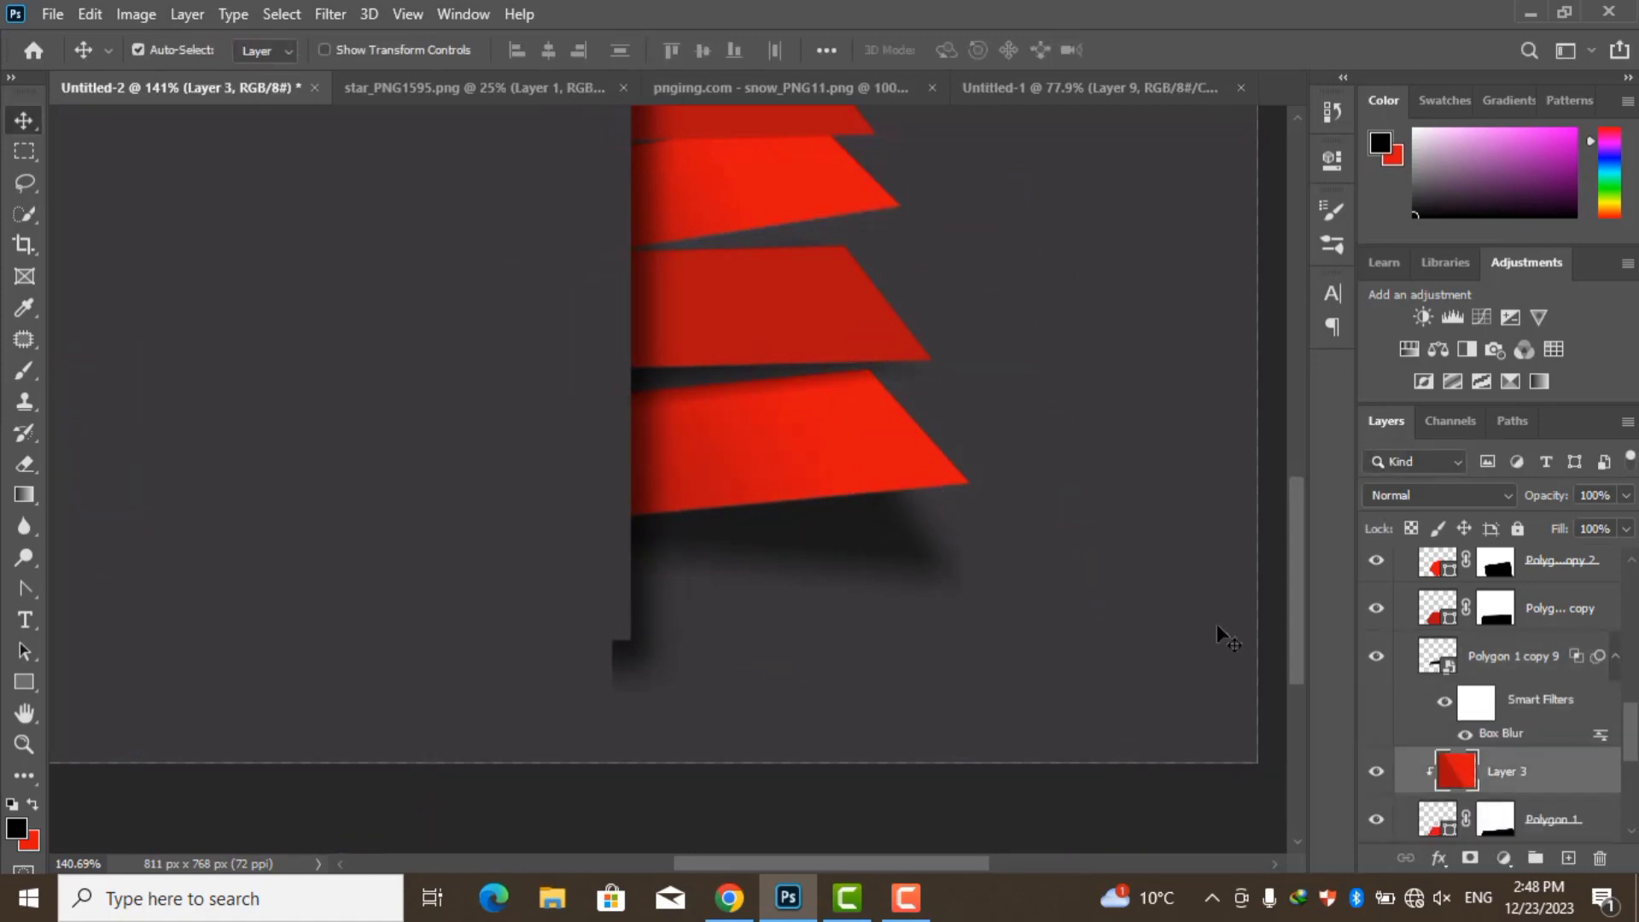
Duplicate the Polygon 1 copy 9 shadow and move it up beneath the next tier
key("alt+bracketleft")
scroll(709, 480, "down", 3)
left_click(1519, 658)
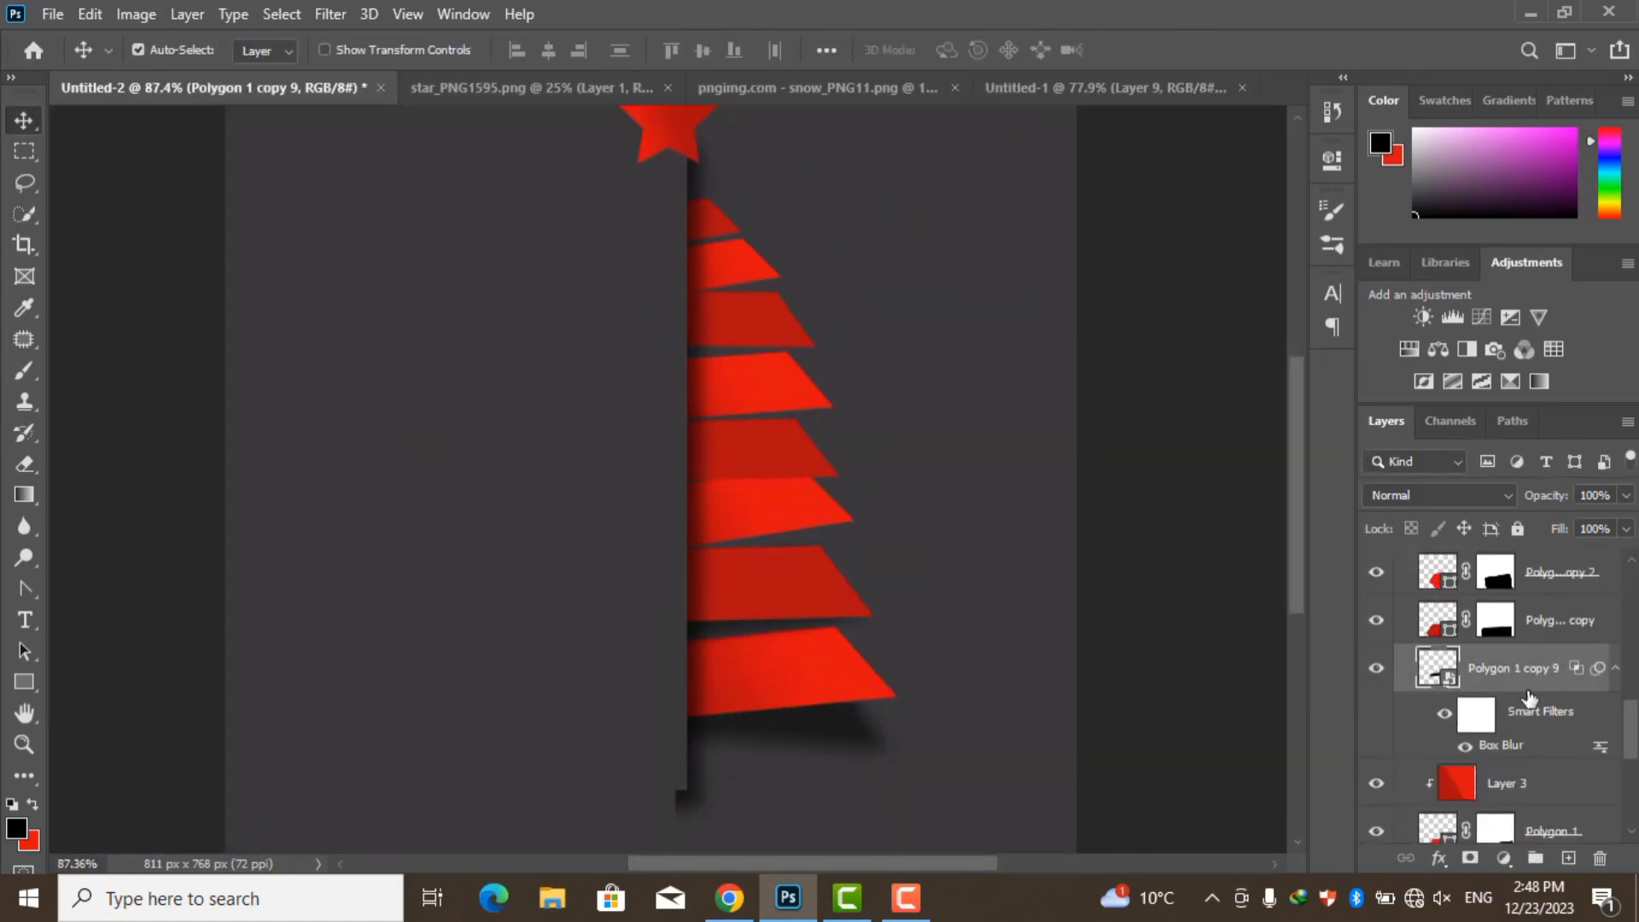
key("ctrl+j")
key("ctrl+t")
left_click_drag(653, 688, 632, 592)
left_click(1165, 49)
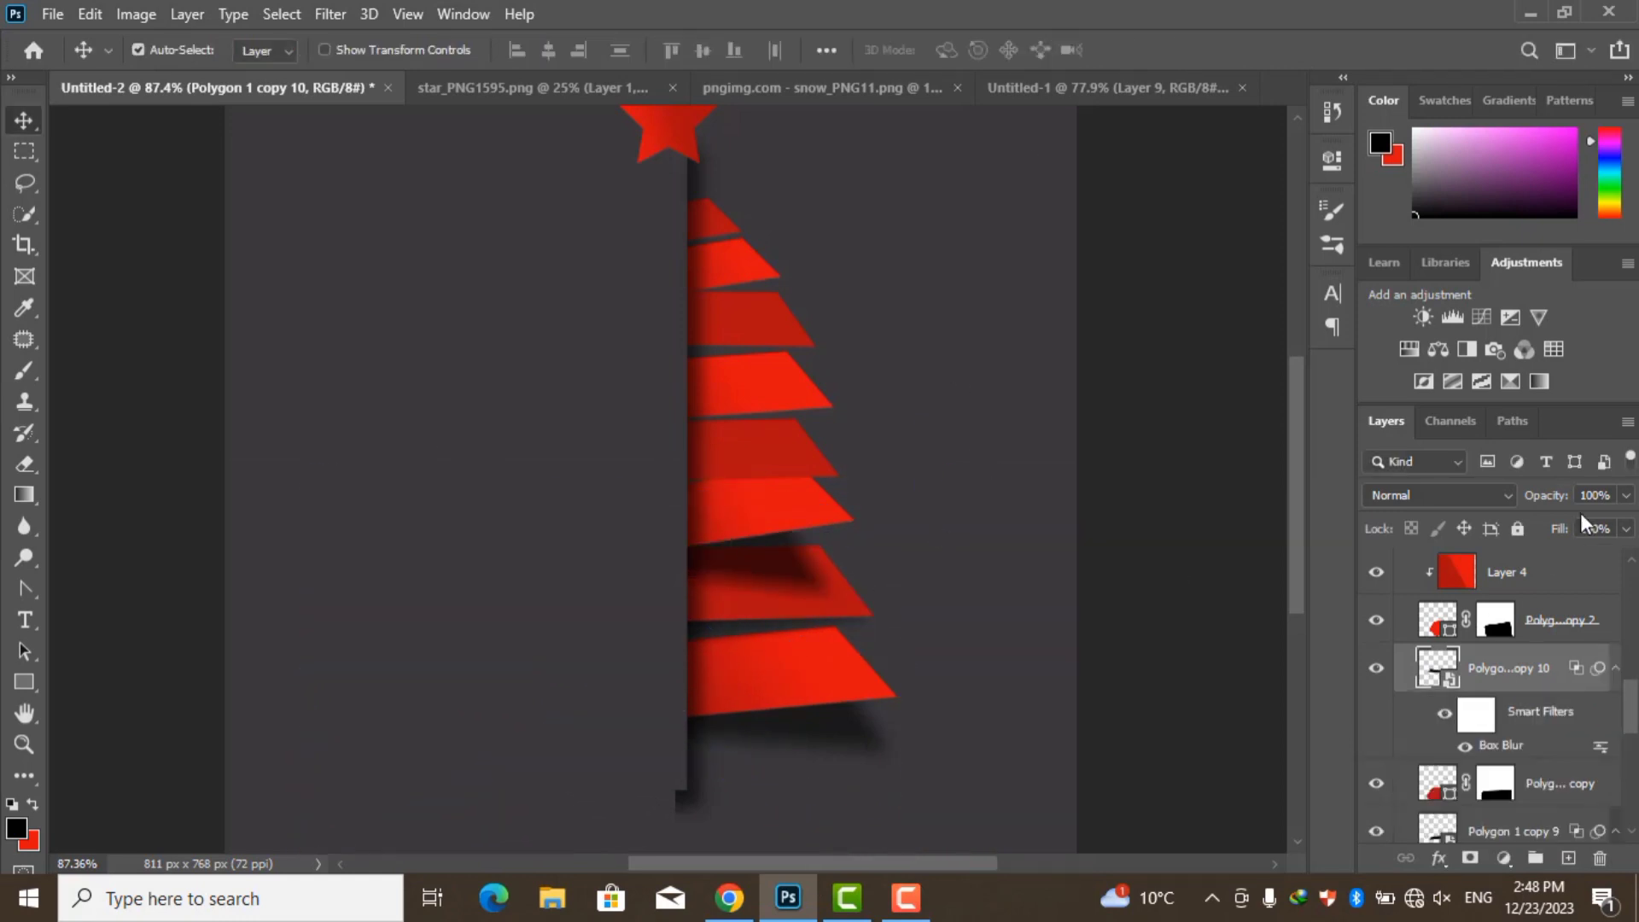
Duplicate a tree tier shape and begin transforming the copy
left_click(796, 502)
key("ctrl+j")
key("ctrl+t")
Nudge the current tier copy slightly up-left and commit its position
left_click_drag(809, 613, 784, 571)
key("Return")
key("ctrl+t")
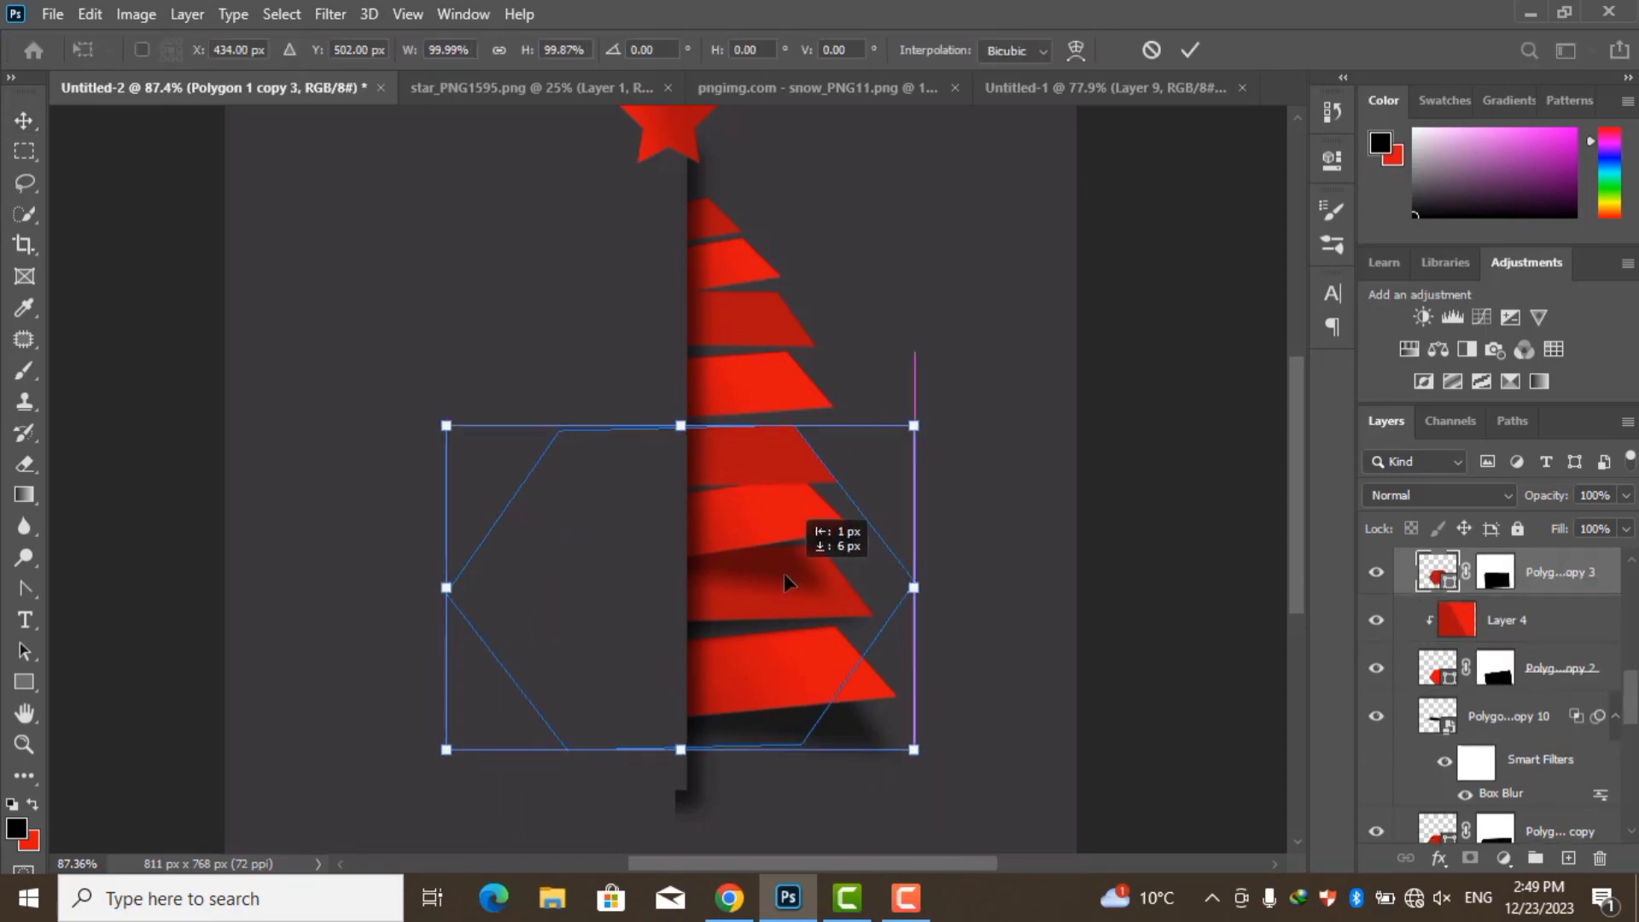
key("Return")
Duplicate the tier as Polygon 1 copy 4 and commit it in place
key("ctrl+j")
key("ctrl+t")
scroll(763, 518, "up", 3)
scroll(742, 303, "up", 3)
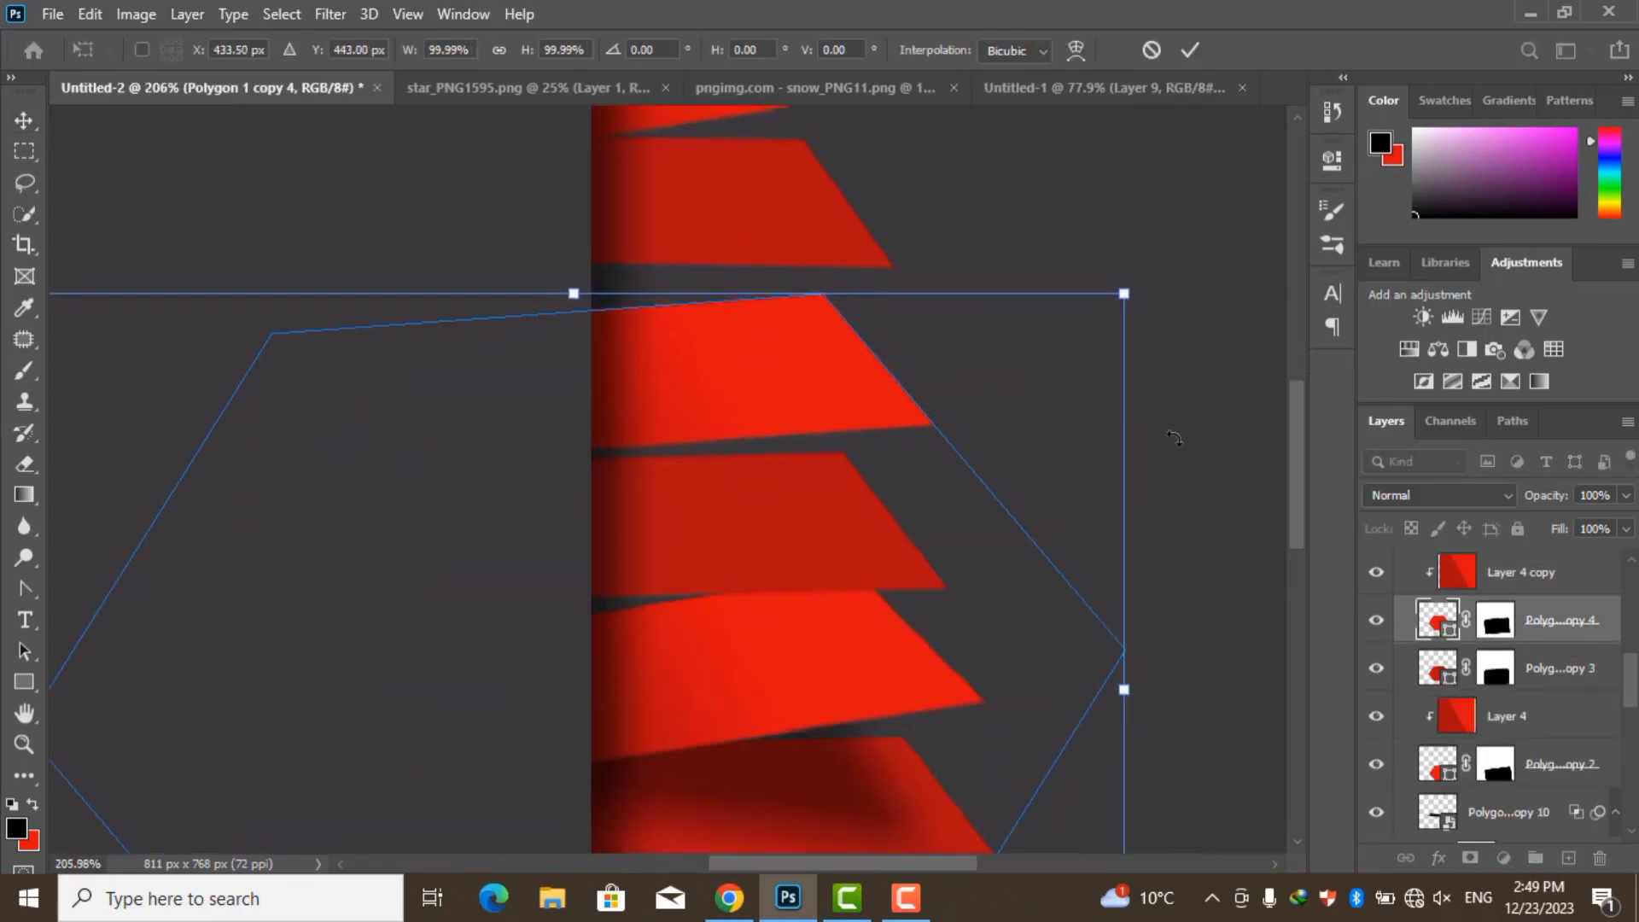
left_click(1189, 49)
Add Polygon 1 copy 5, moved slightly down and rotated a little clockwise
key("ctrl+j")
key("ctrl+t")
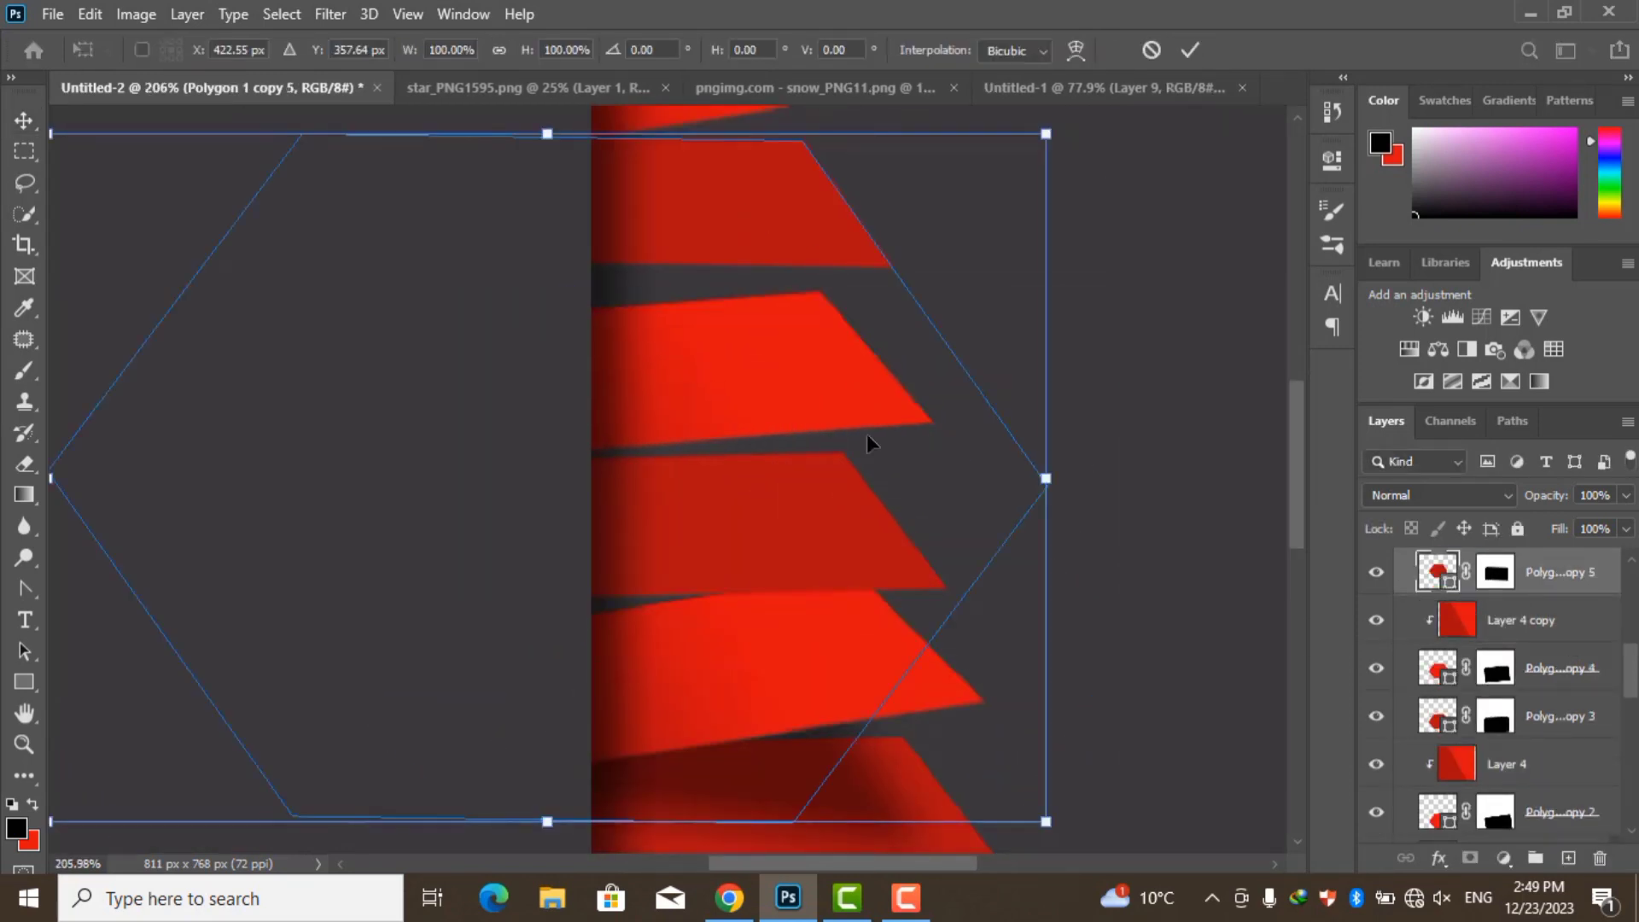
left_click_drag(867, 434, 863, 470)
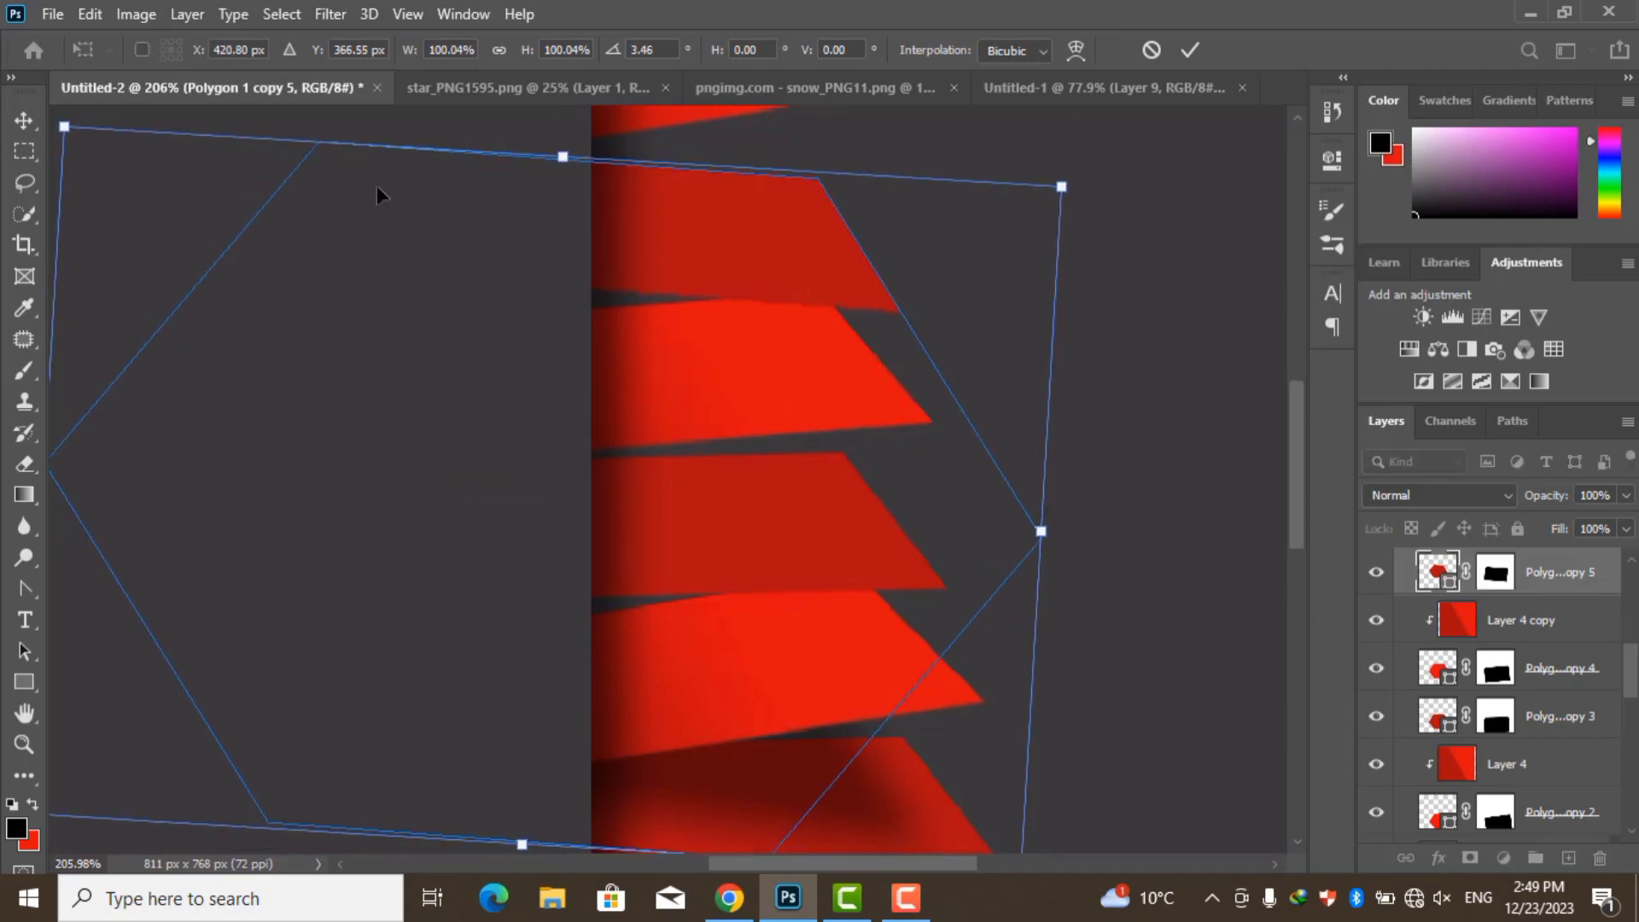
left_click_drag(1092, 270, 1078, 372)
key("Return")
Add Polygon 1 copy 7, moved down and tilted to about 9°
key("ctrl+j")
key("ctrl+t")
mouse_move(898, 391)
left_mouse_down()
mouse_move(674, 398)
mouse_move(854, 461)
left_mouse_up()
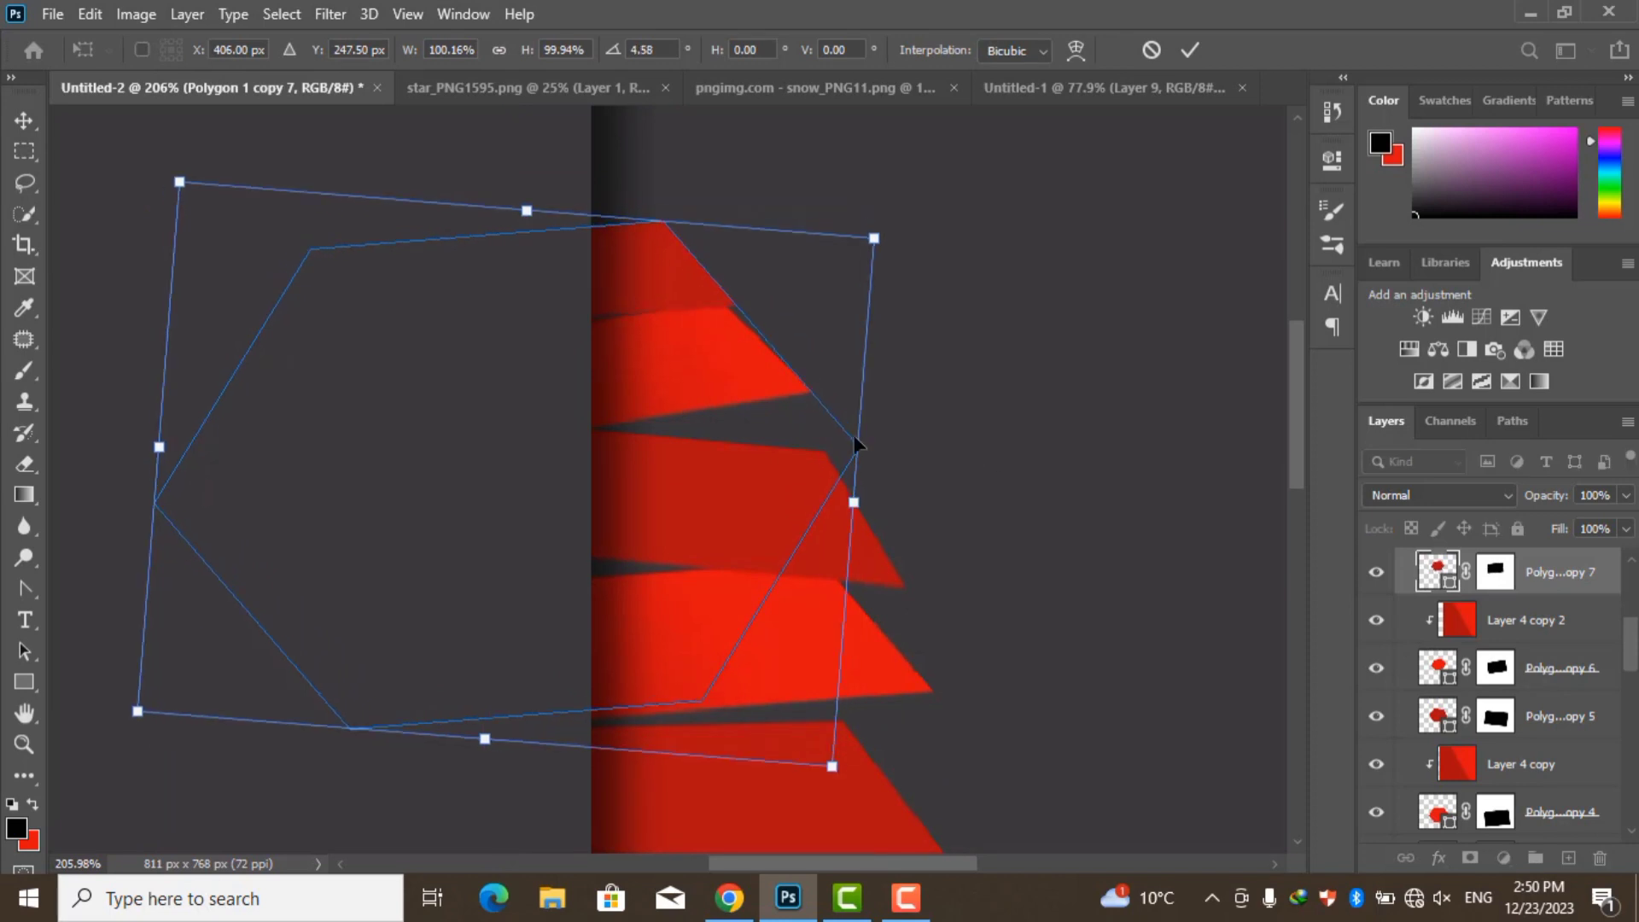
left_click_drag(764, 422, 773, 431)
left_click_drag(140, 162, 168, 135)
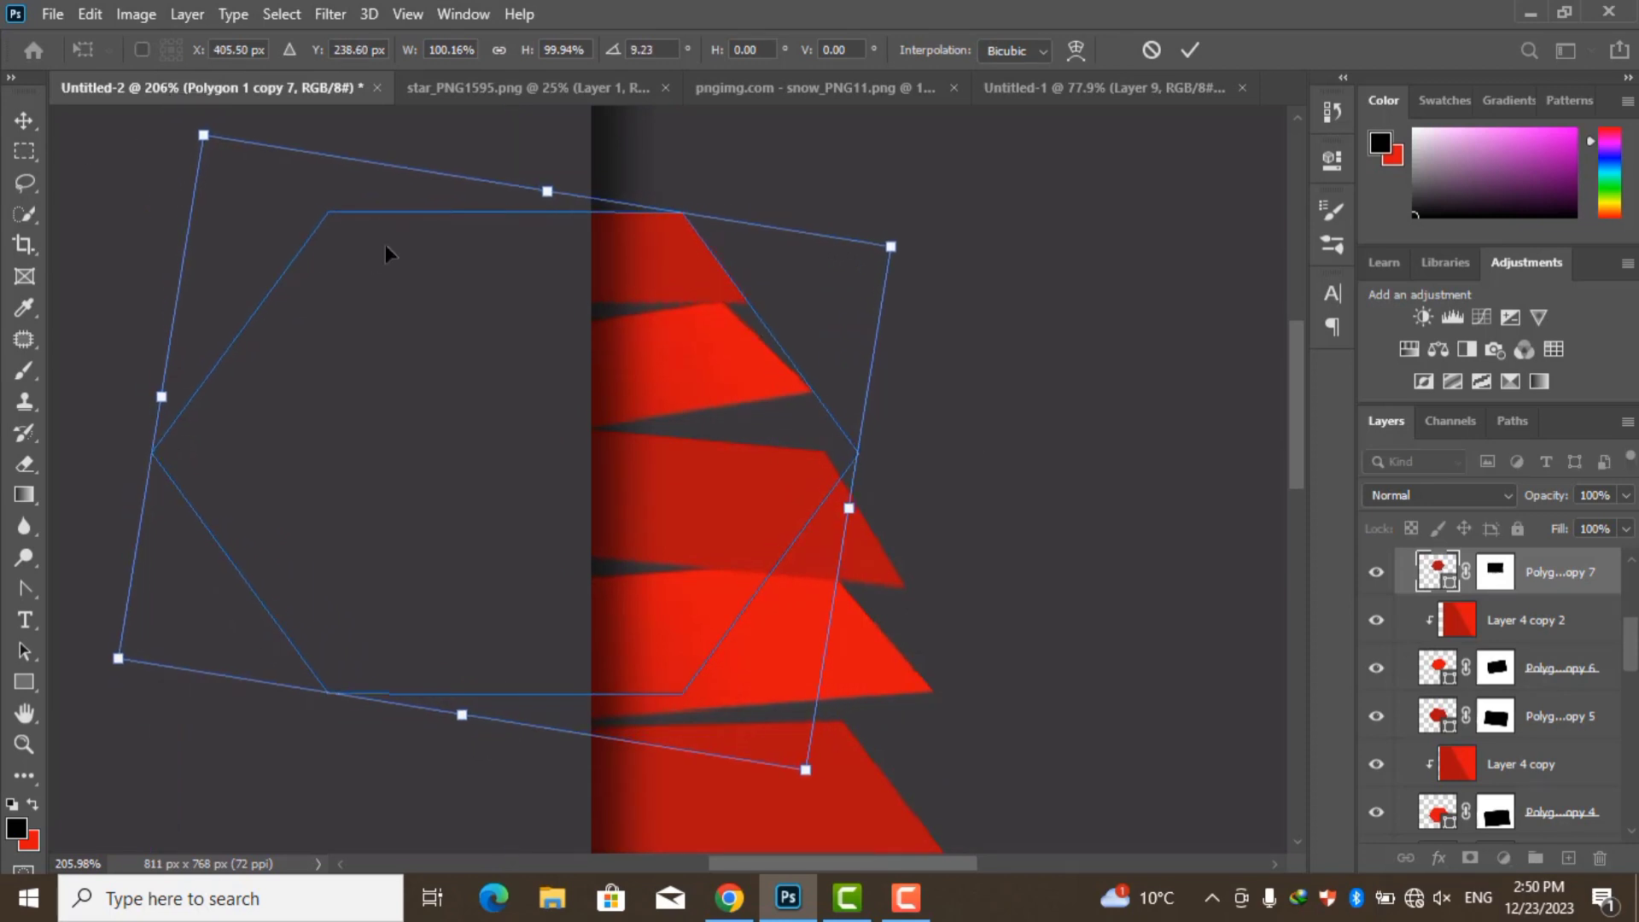
left_click_drag(667, 358, 681, 369)
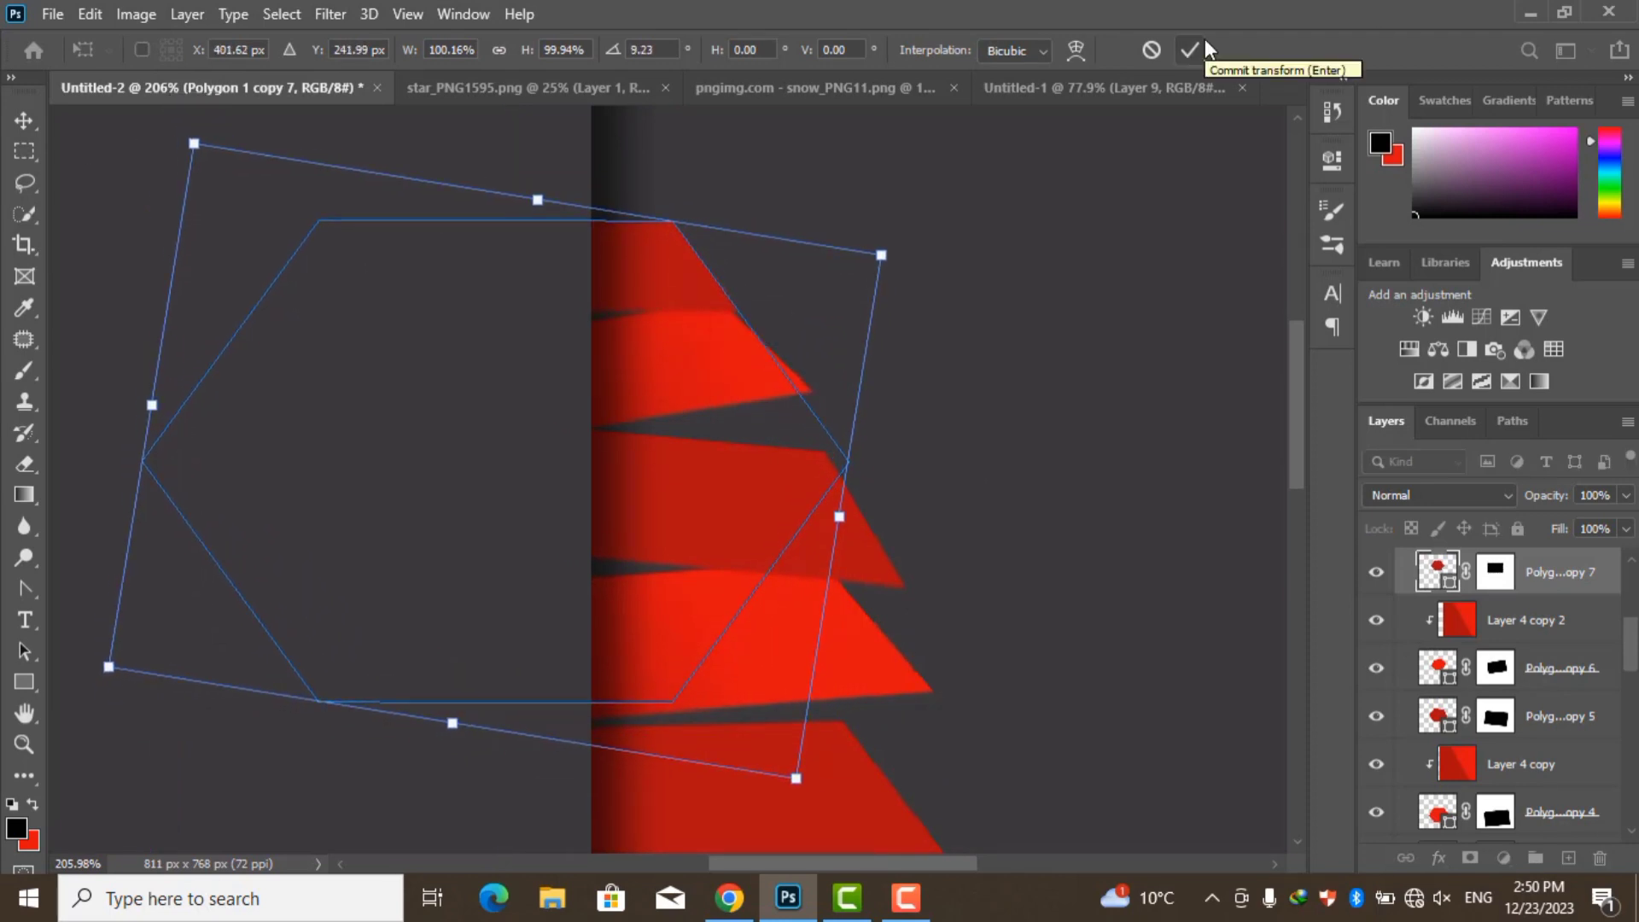
left_click_drag(653, 454, 643, 425)
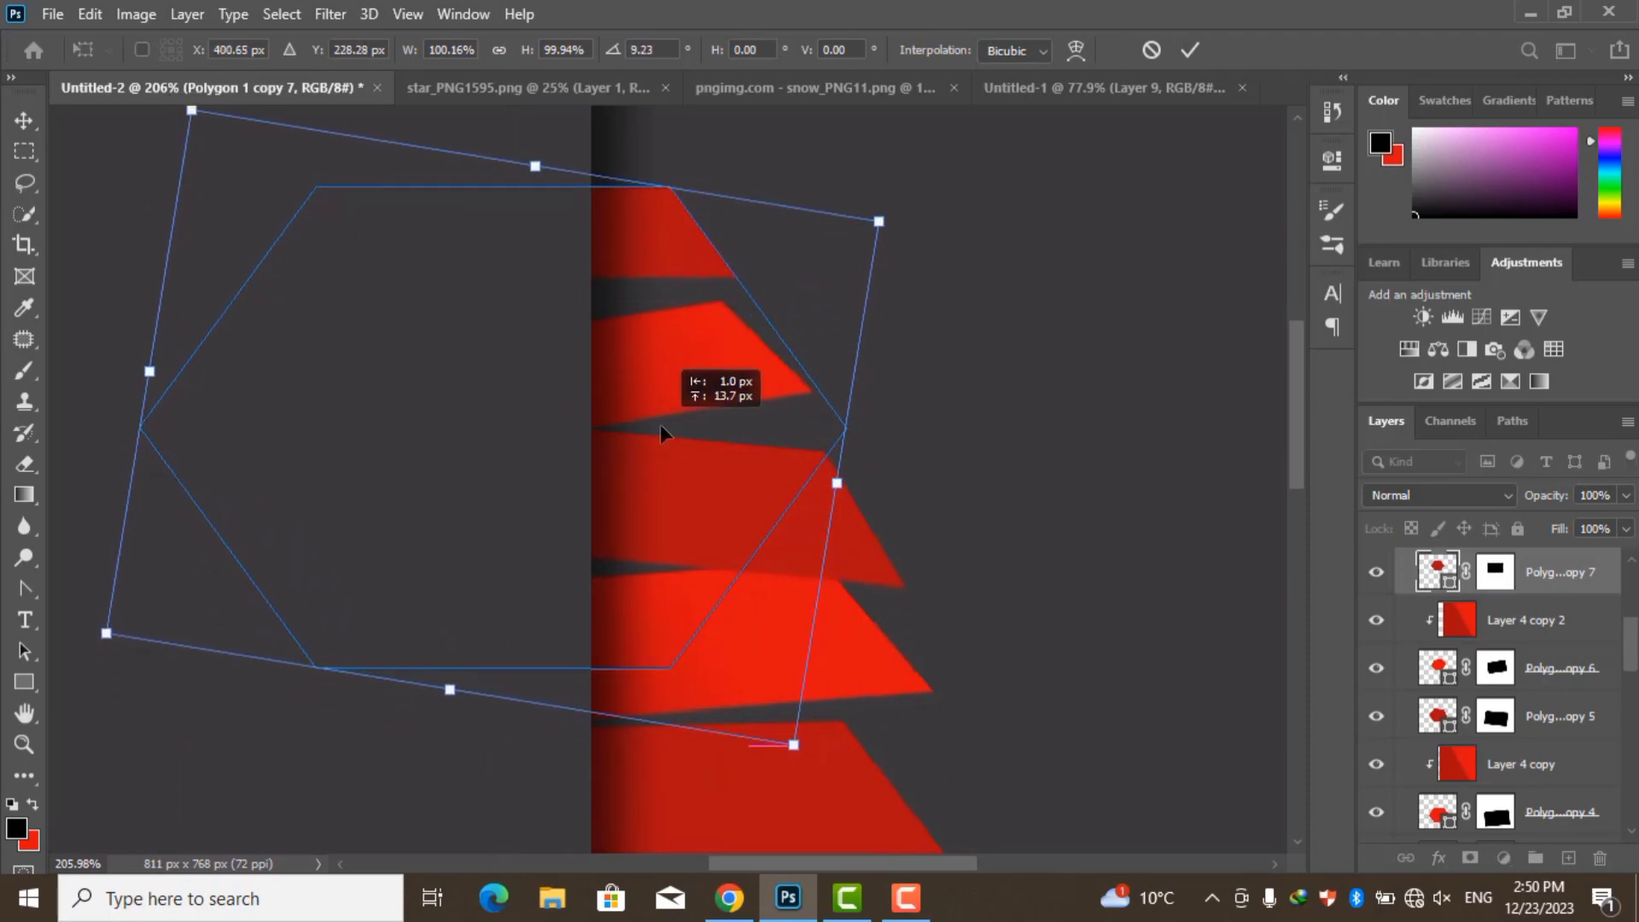
left_click(1189, 50)
Fine-tune the positions of the Polygon 1 copy 6 and copy 5 tiers
left_click_drag(769, 586, 761, 587)
key("Return")
scroll(674, 273, "down", 3)
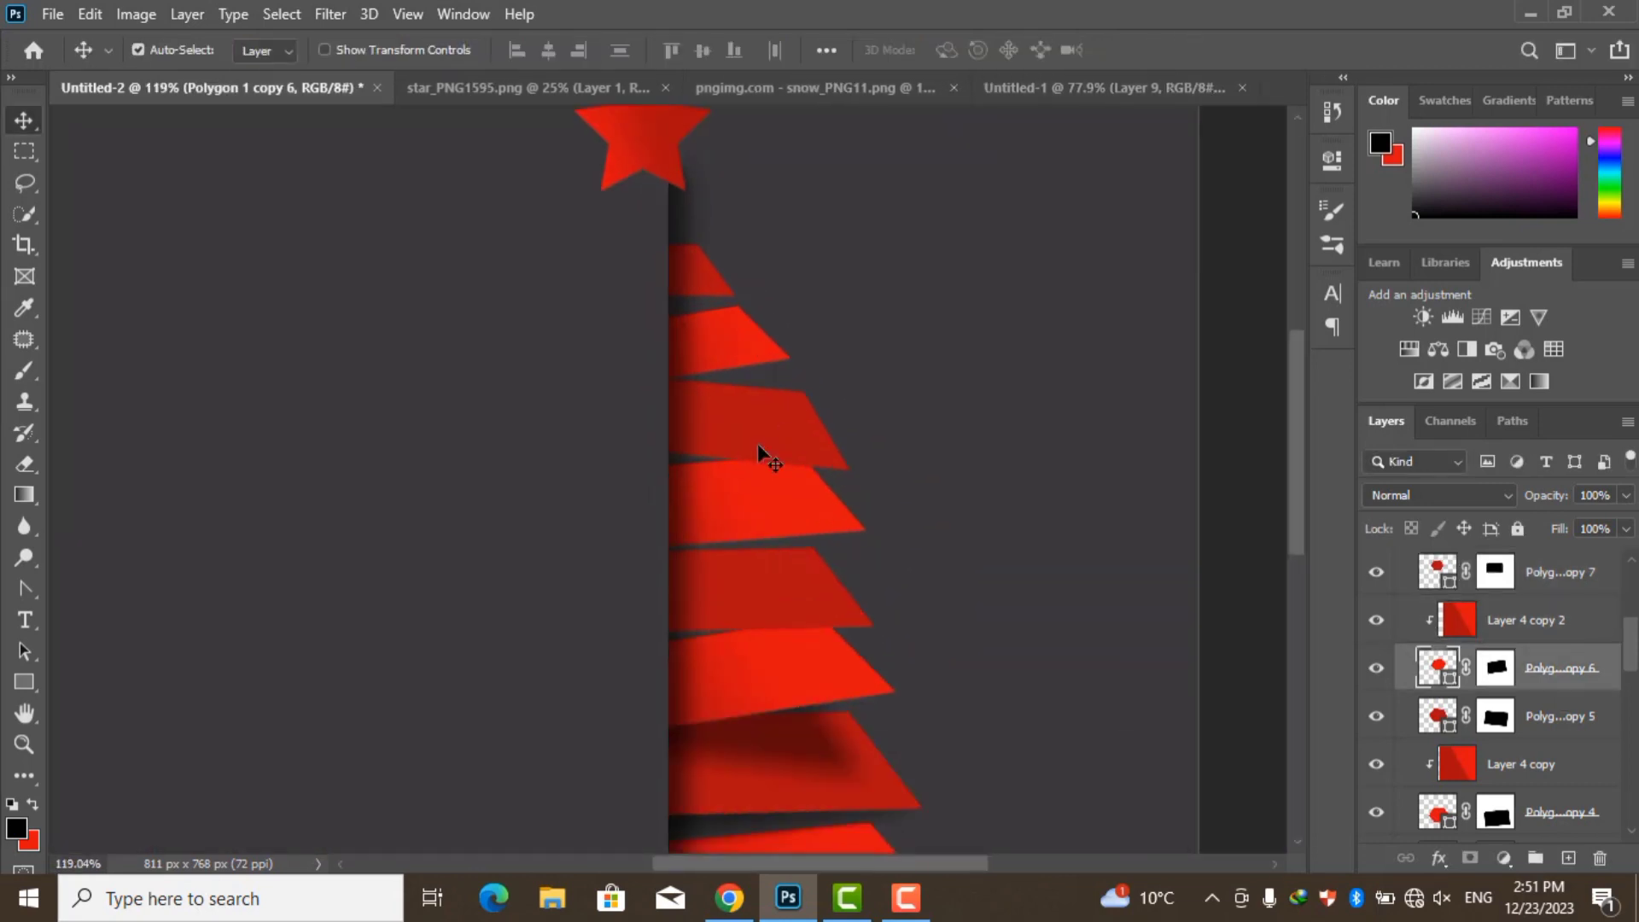
left_click(756, 443, "ctrl")
key("ctrl+t")
left_click_drag(756, 381, 766, 441)
key("Return")
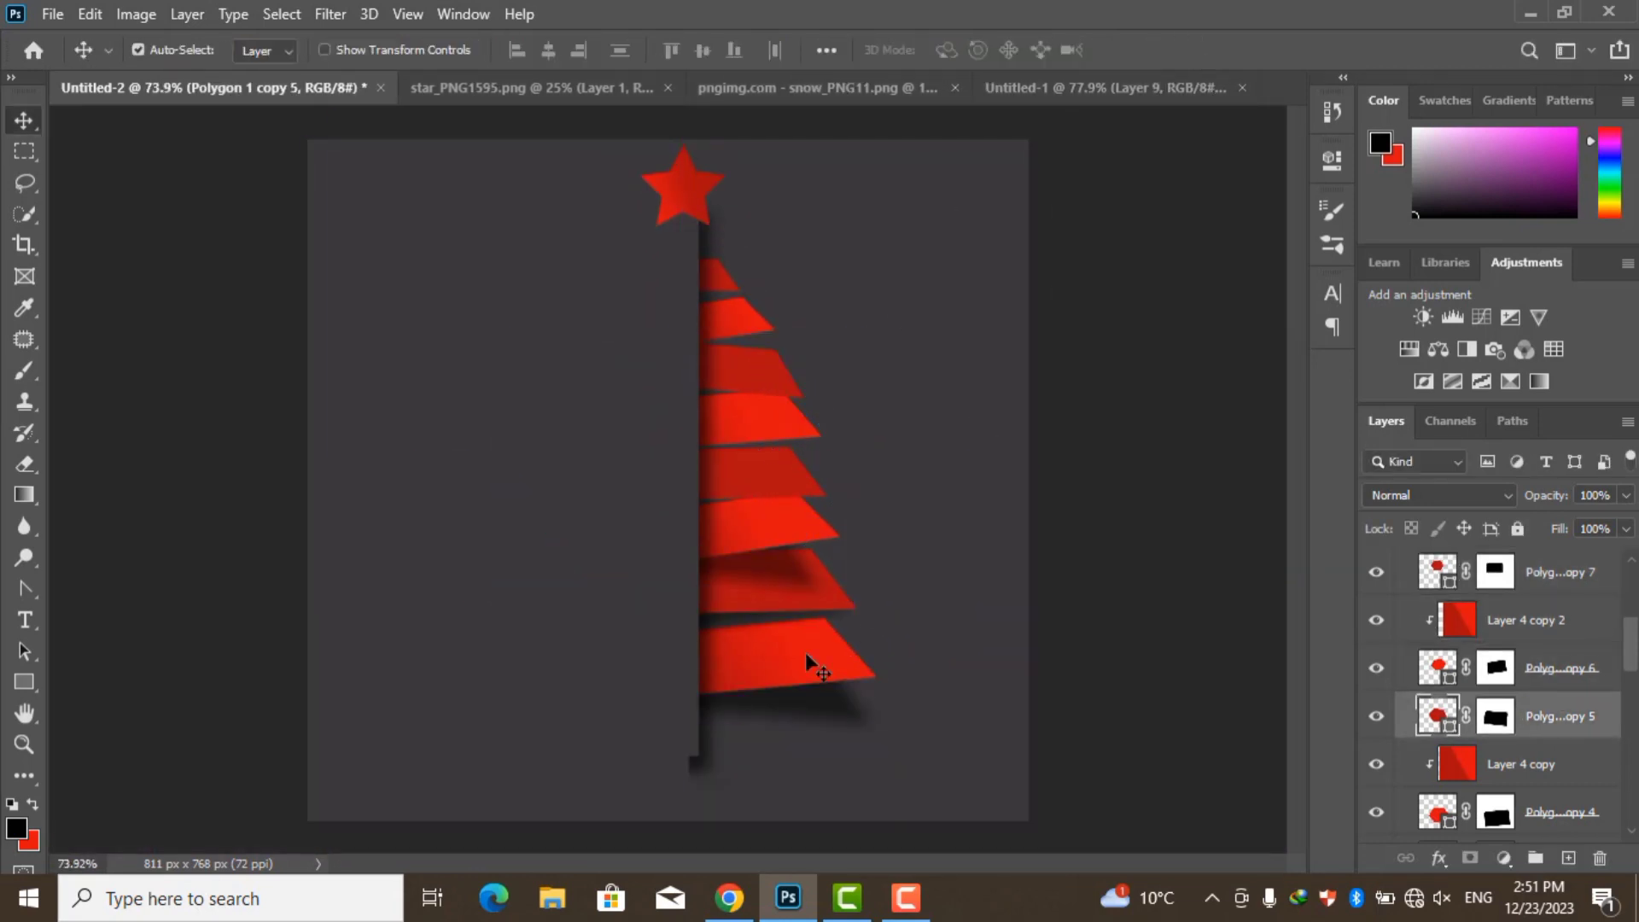
Move the Polygon 1 copy 7 tier down about 12 px
scroll(794, 324, "up", 3)
left_click(727, 378, "ctrl")
key("ctrl+t")
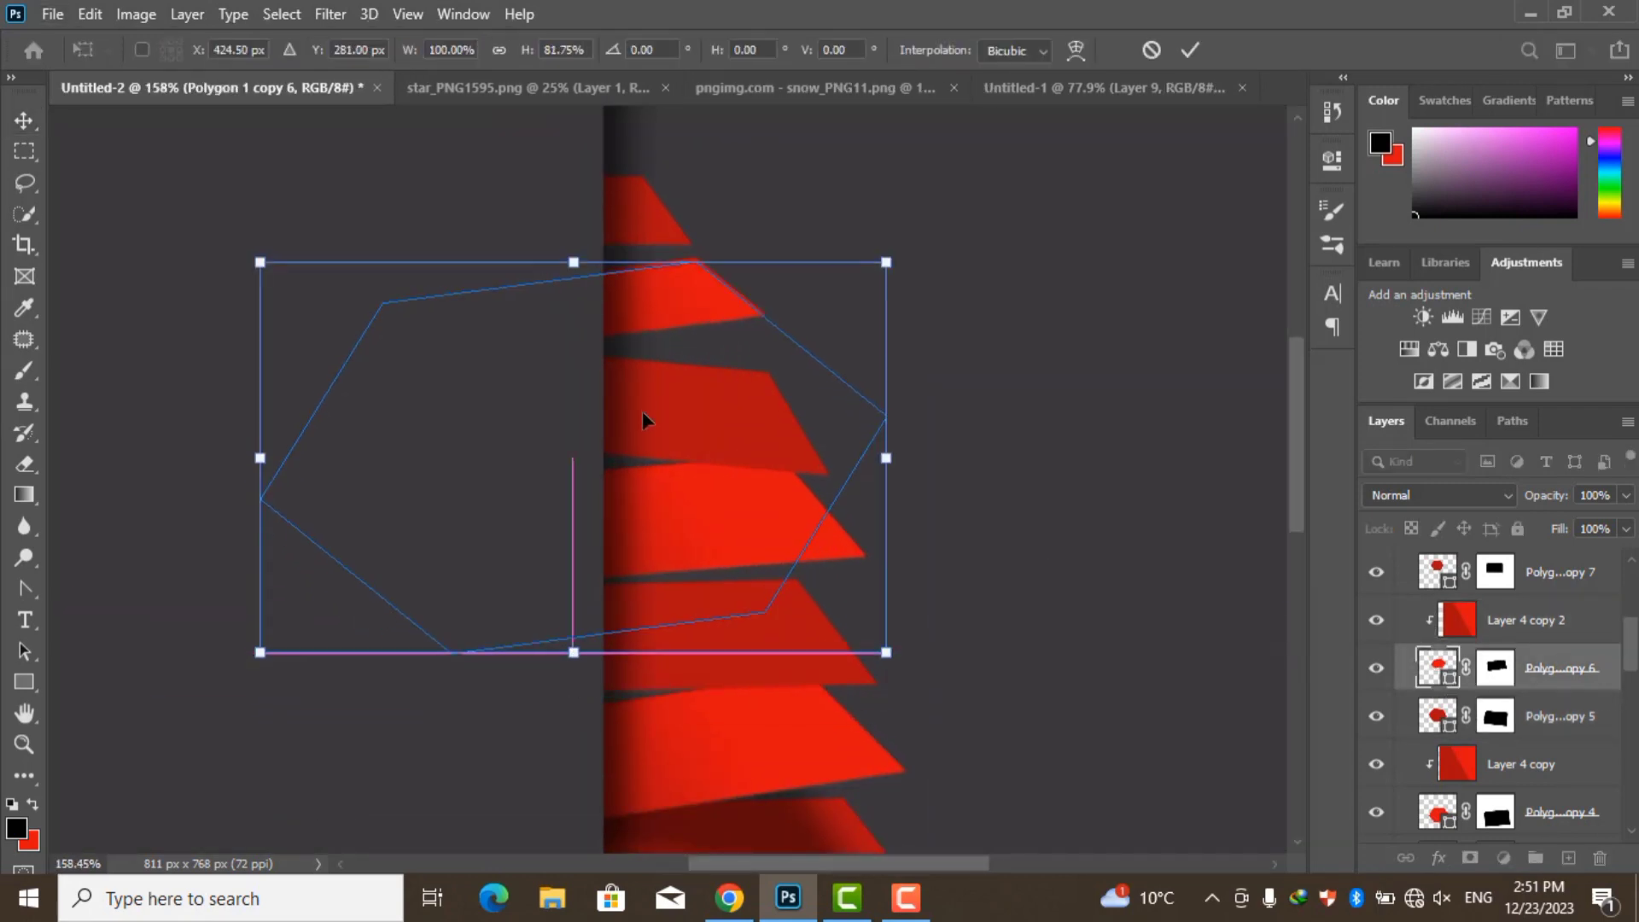
left_click_drag(633, 340, 633, 357)
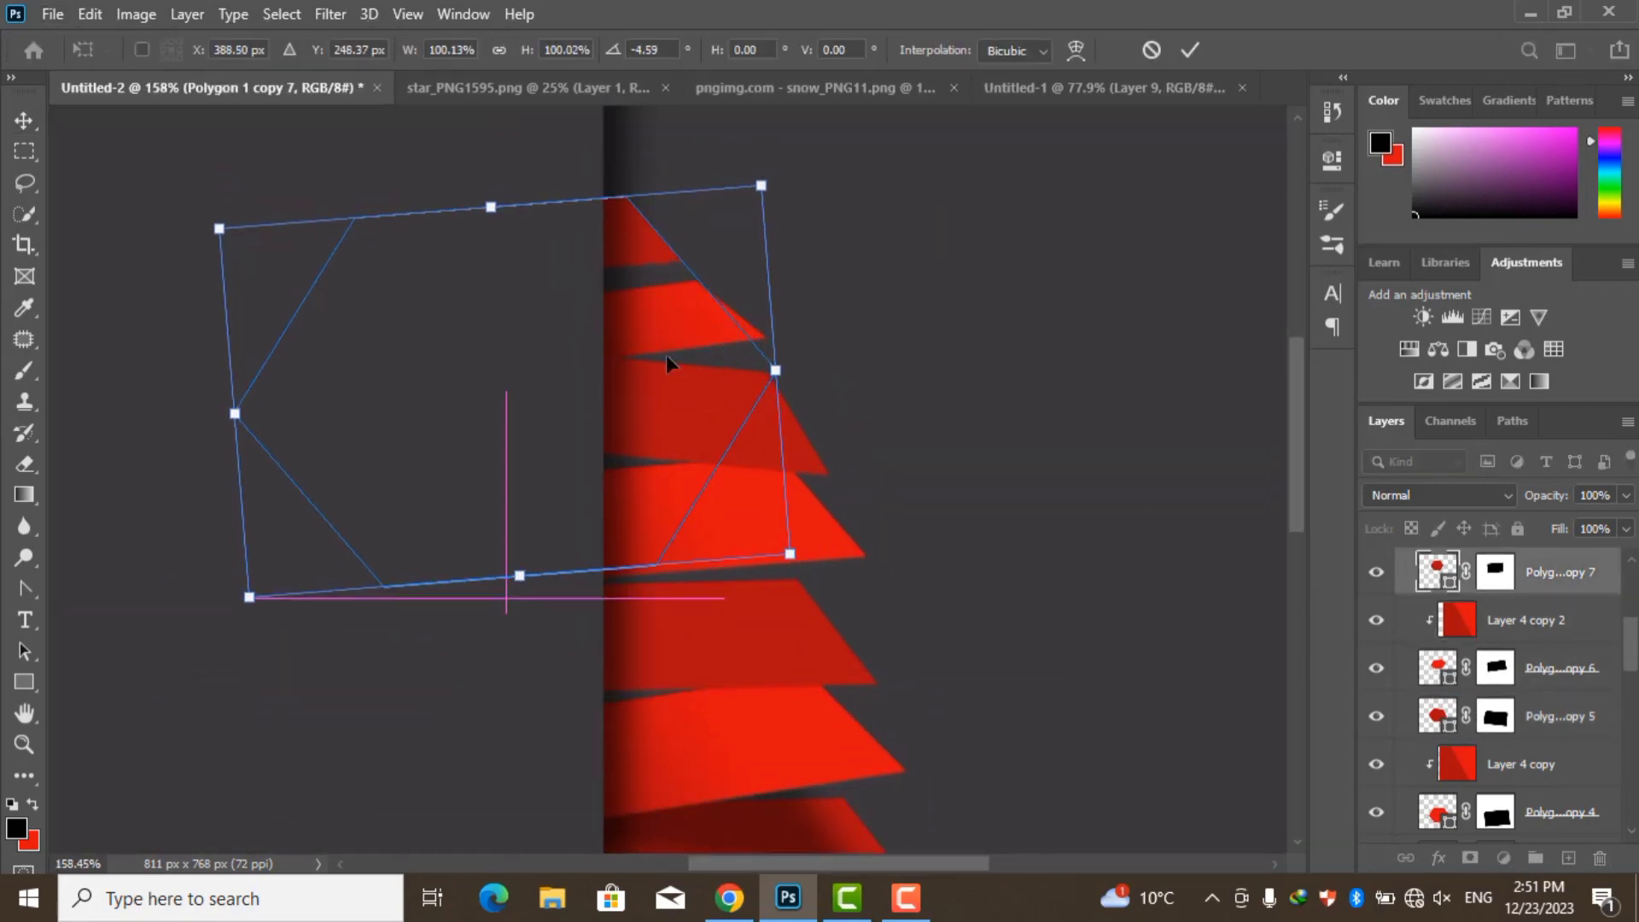
key("Return")
Select the Polygon 1 copy 4 tier and put it in Free Transform
scroll(669, 361, "down", 3)
left_click(786, 427)
scroll(785, 427, "up", 1)
left_click(902, 496, "ctrl")
scroll(902, 497, "up", 2)
key("ctrl+t")
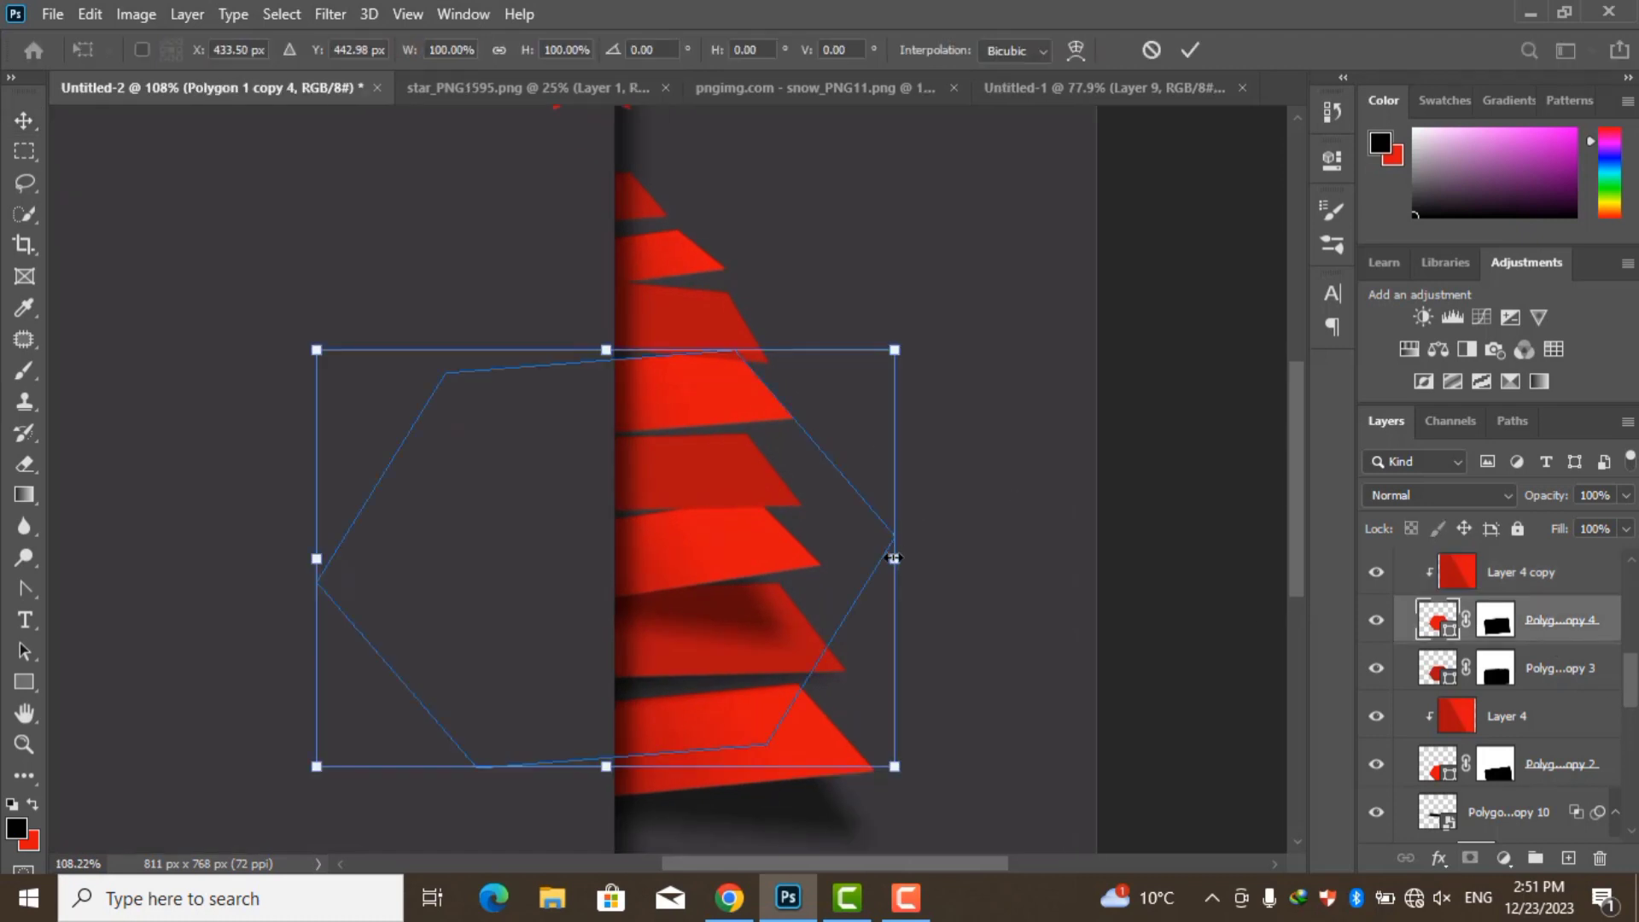
Reshape and tilt the Polygon 1 copy 7 tier, then nudge the copy 6 tier
left_click(1189, 50)
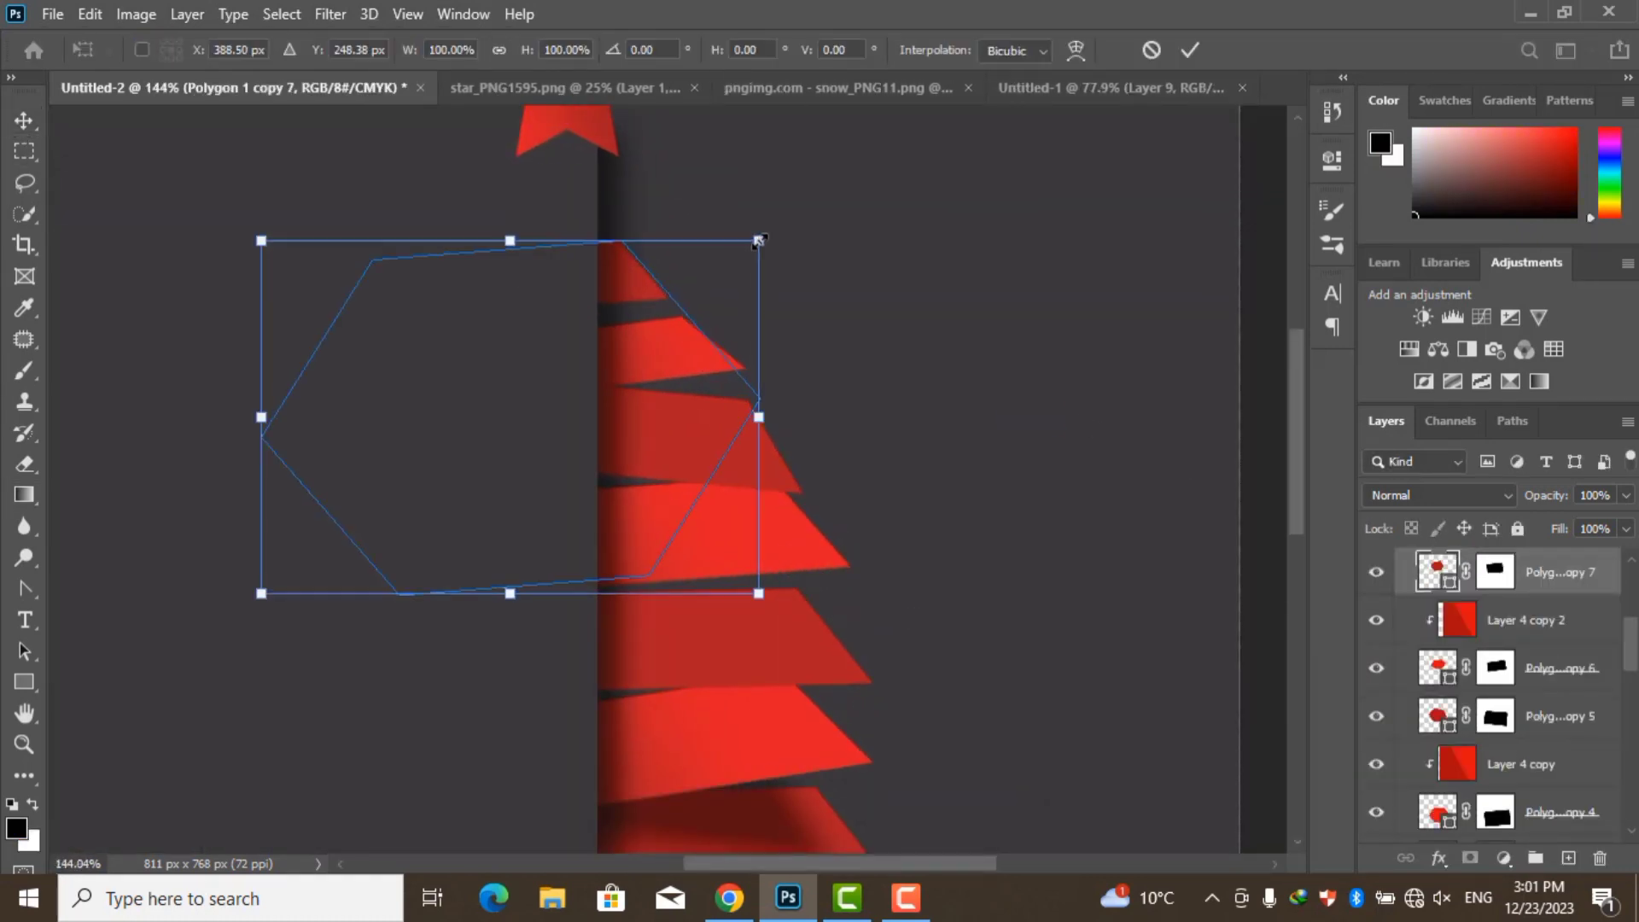
left_click_drag(760, 228, 657, 357)
key("Return")
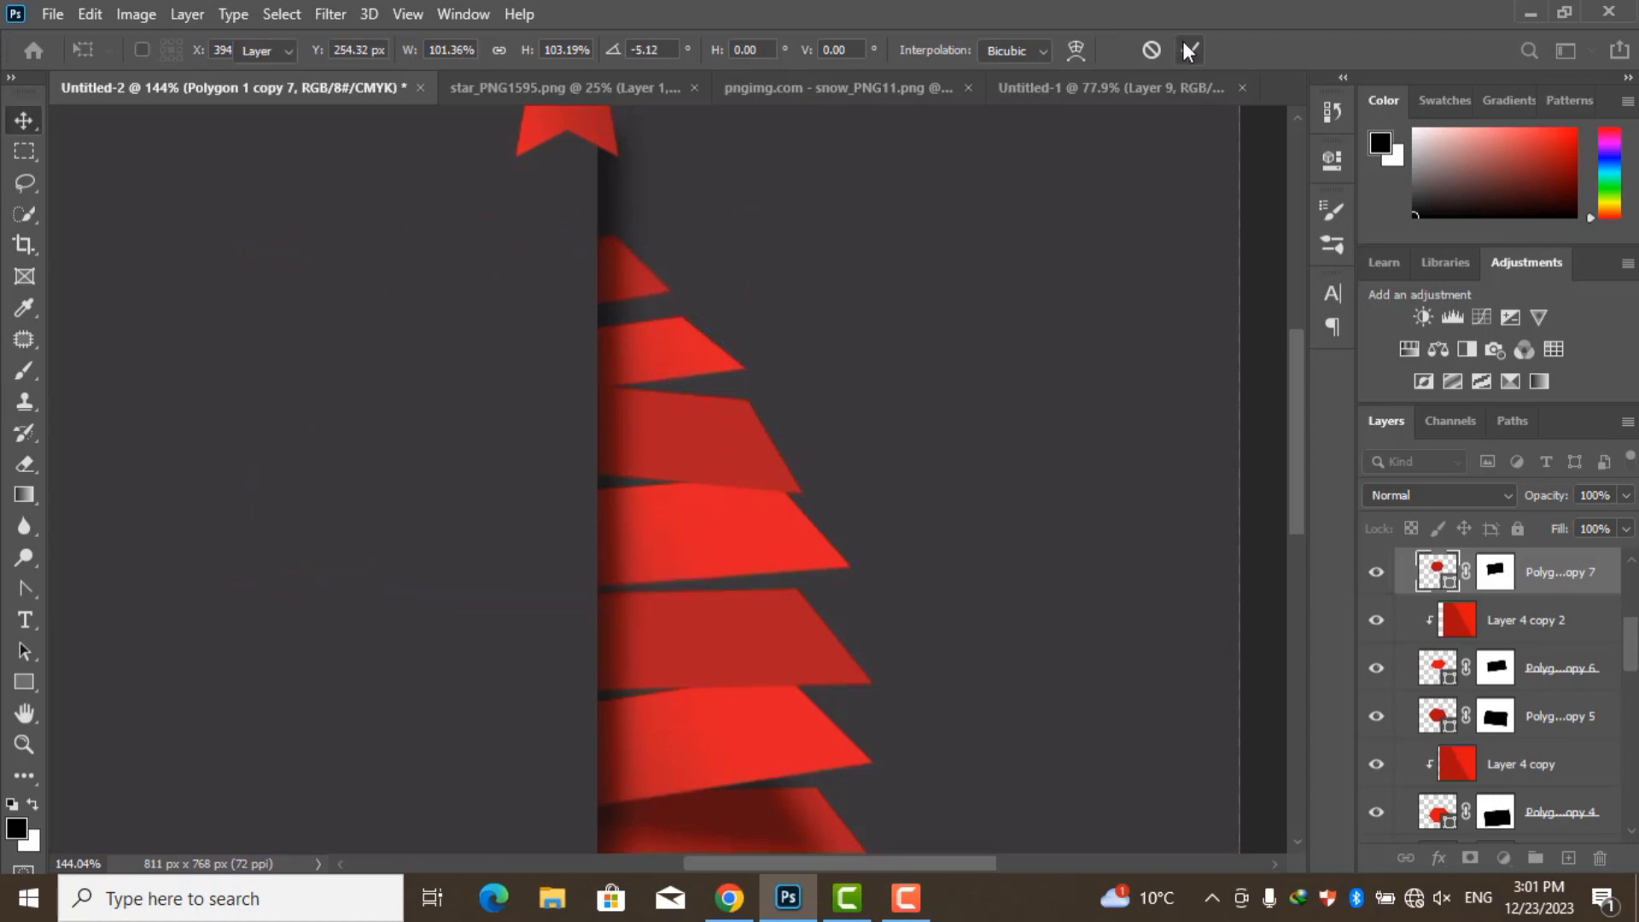
left_click(1528, 619)
left_click(1528, 668)
key("ctrl+t")
mouse_move(730, 490)
left_mouse_down()
mouse_move(720, 499)
mouse_move(742, 488)
left_mouse_up()
key("Return")
Squash the Polygon 1 copy 4 tier to about 95% height, tilt it 1°, and nudge it
left_click(684, 450)
key("ctrl+t")
key("Return")
left_click(687, 560)
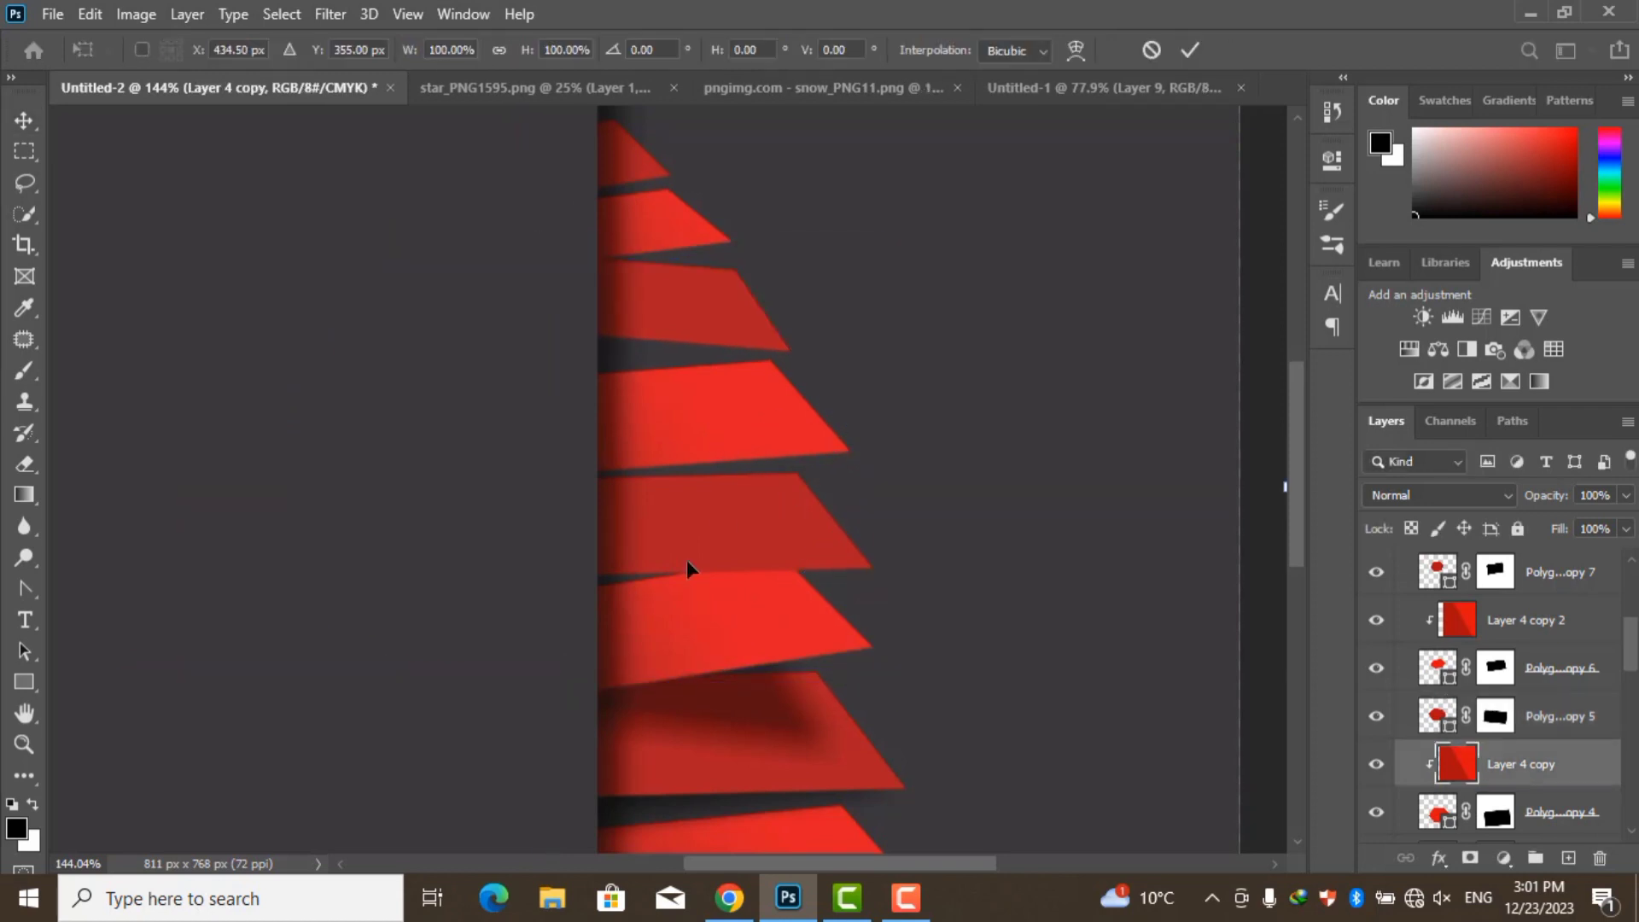
key("ctrl+t")
left_click_drag(594, 799, 594, 771)
left_click_drag(701, 489, 745, 496)
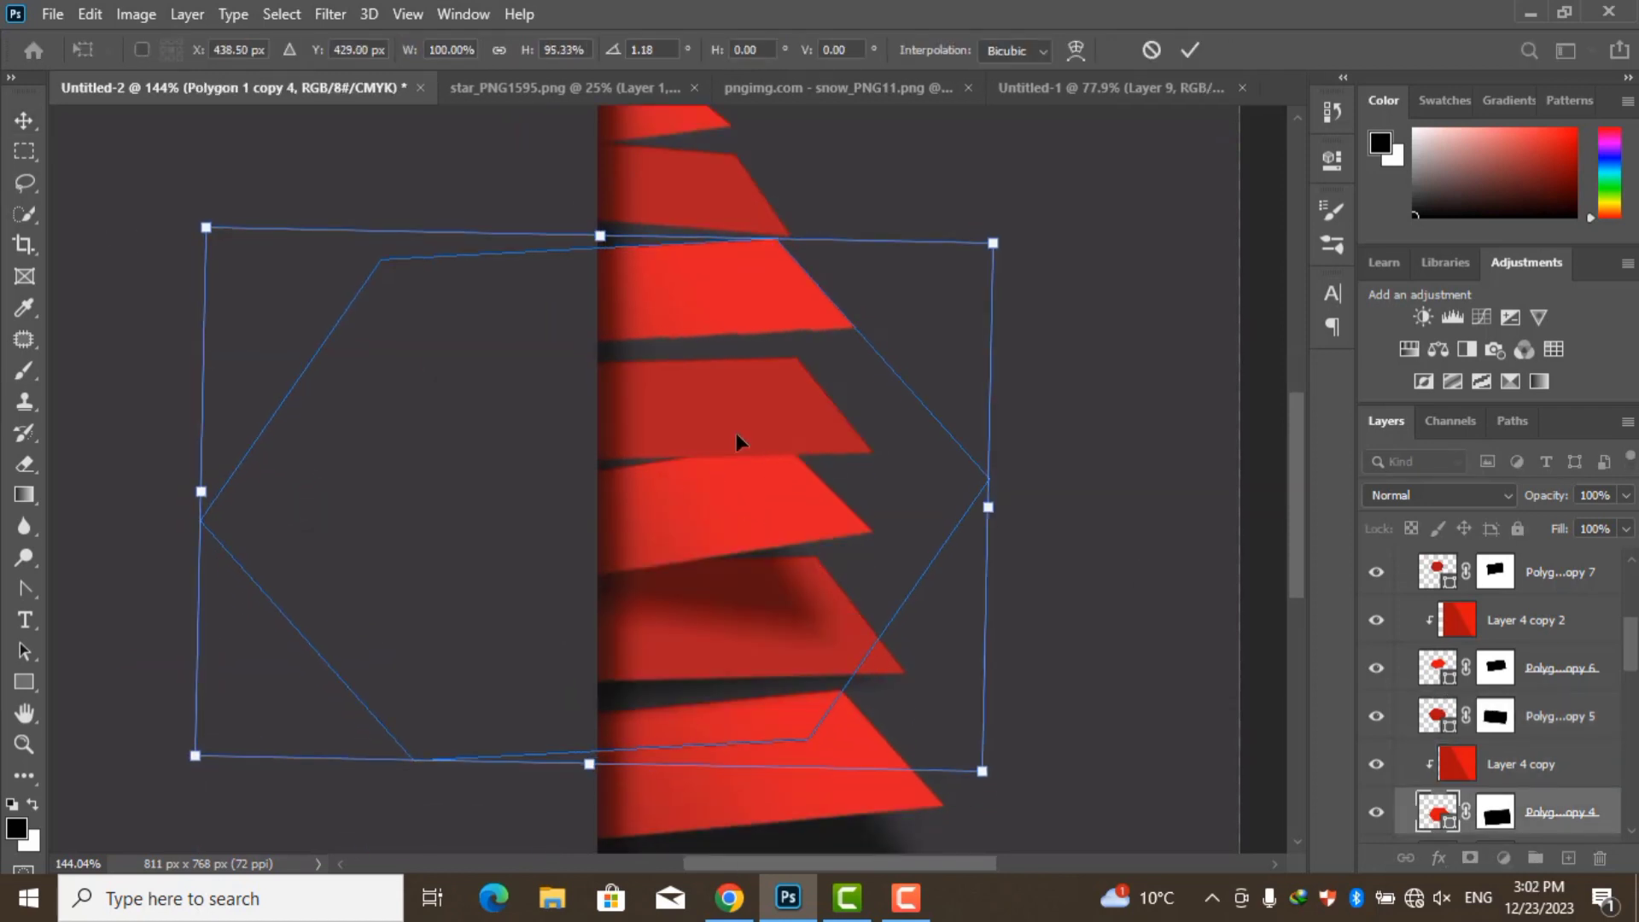
left_click(1190, 49)
key("ctrl+t")
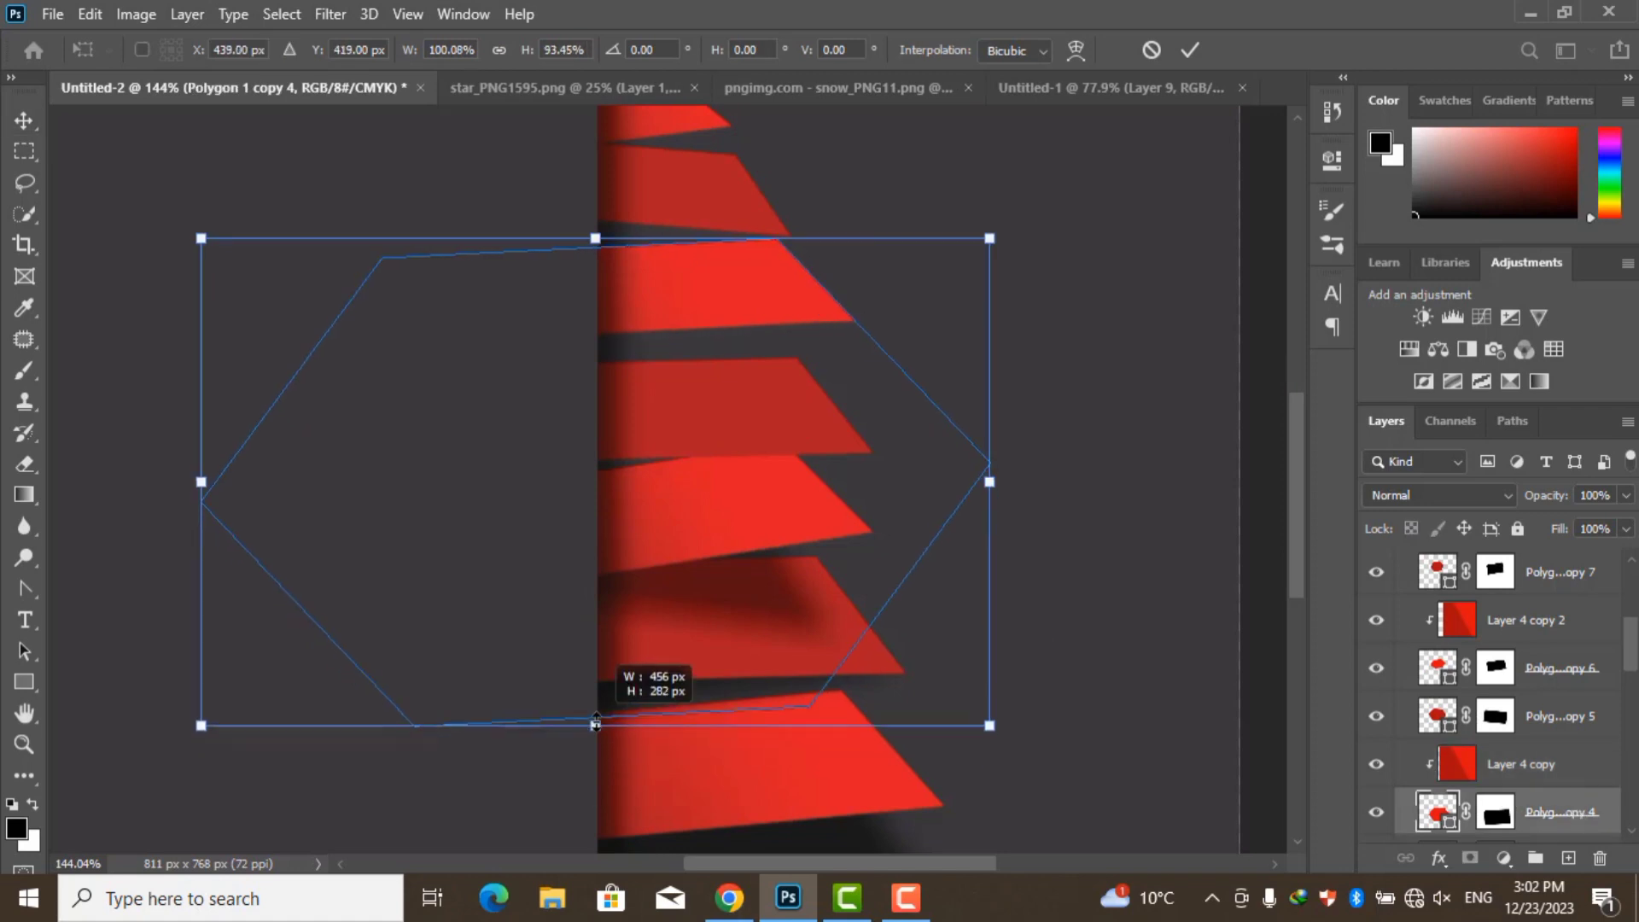
left_click_drag(854, 489, 859, 502)
key("Return")
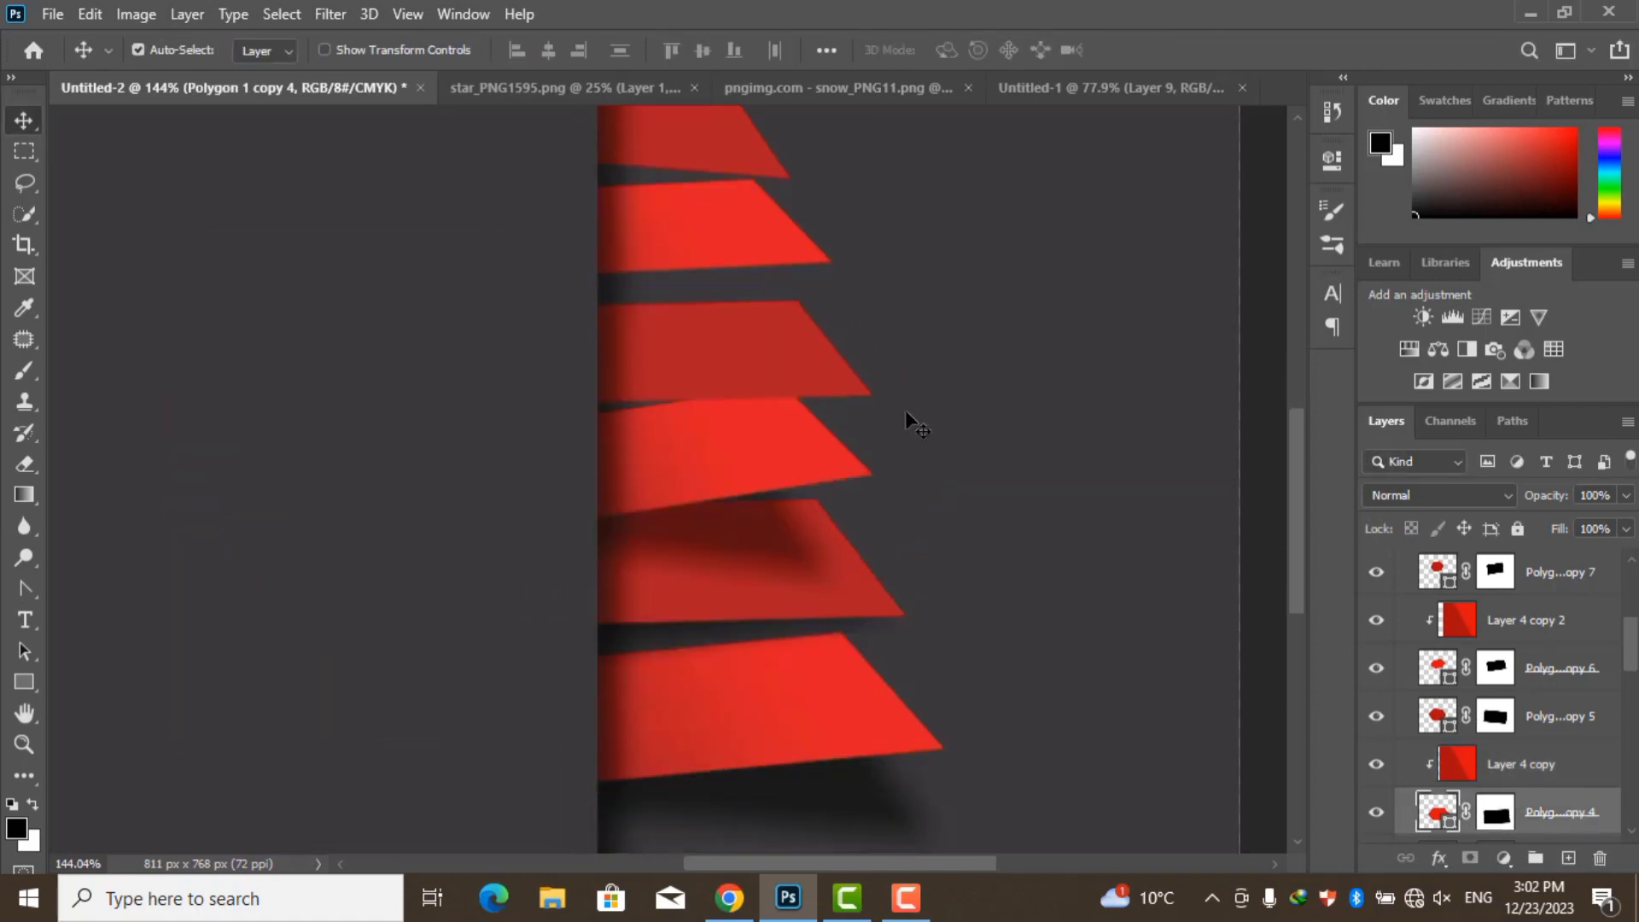
Shift the Polygon 1 copy 3 tier up with a slight tilt
key("alt+bracketleft")
key("ctrl+t")
mouse_move(739, 386)
left_mouse_down()
mouse_move(771, 432)
mouse_move(711, 435)
mouse_move(745, 492)
mouse_move(624, 345)
left_mouse_up()
key("Return")
Rotate and nudge the Polygon 1 copy 2 shadow shape
key("alt+bracketleft")
key("alt+bracketleft")
key("ctrl+t")
left_click_drag(138, 351, 145, 341)
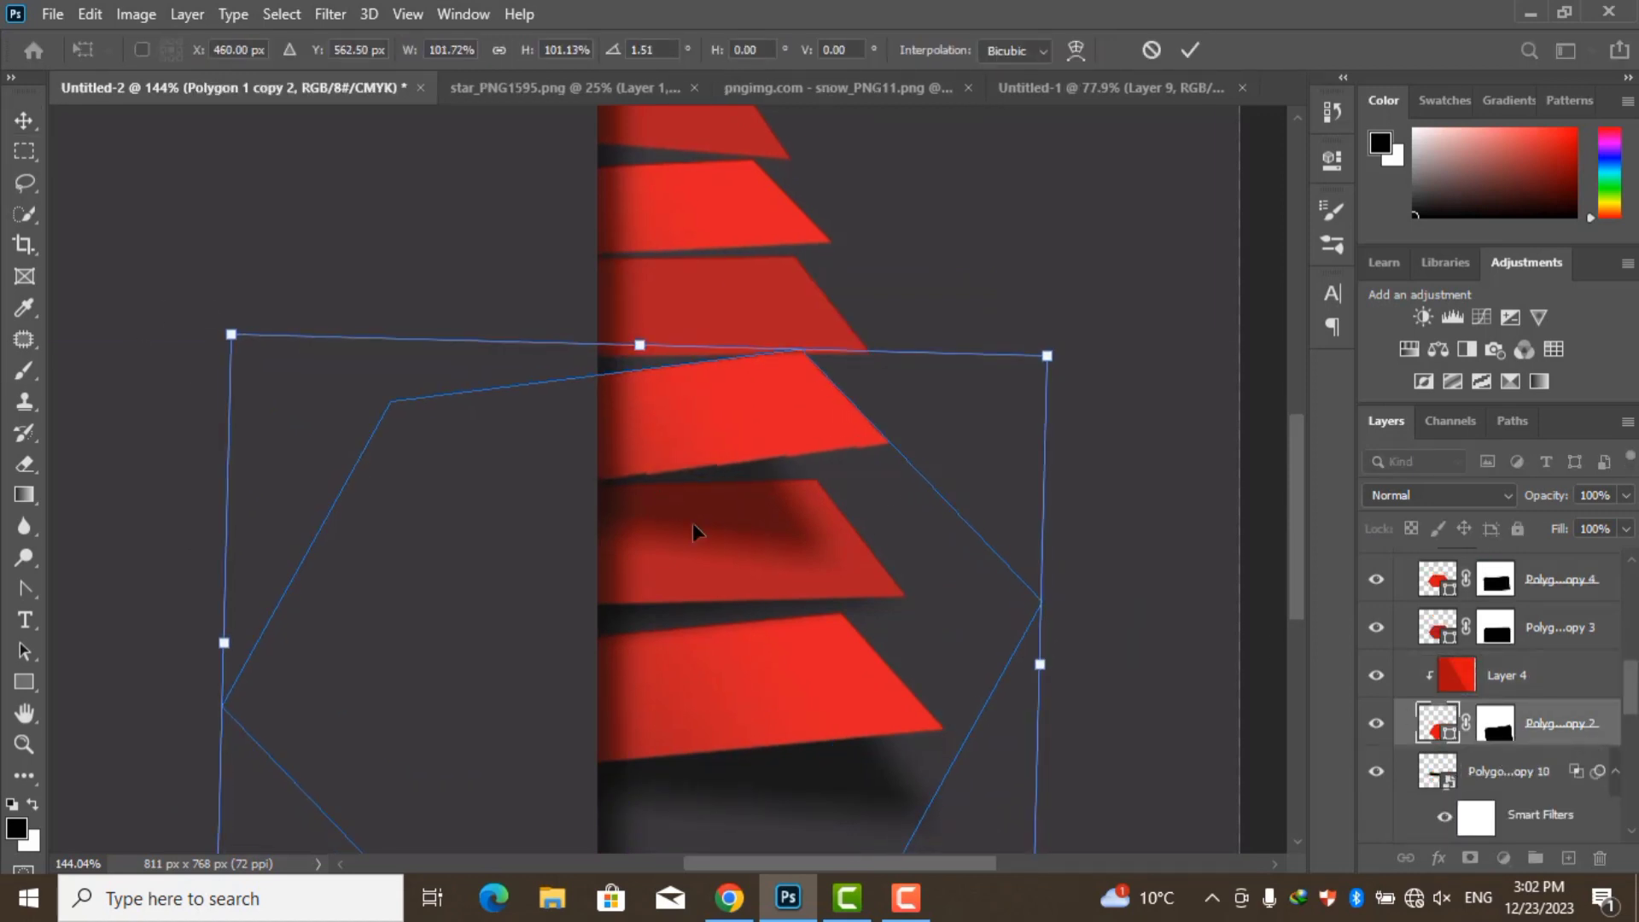
left_click_drag(657, 515, 1067, 640)
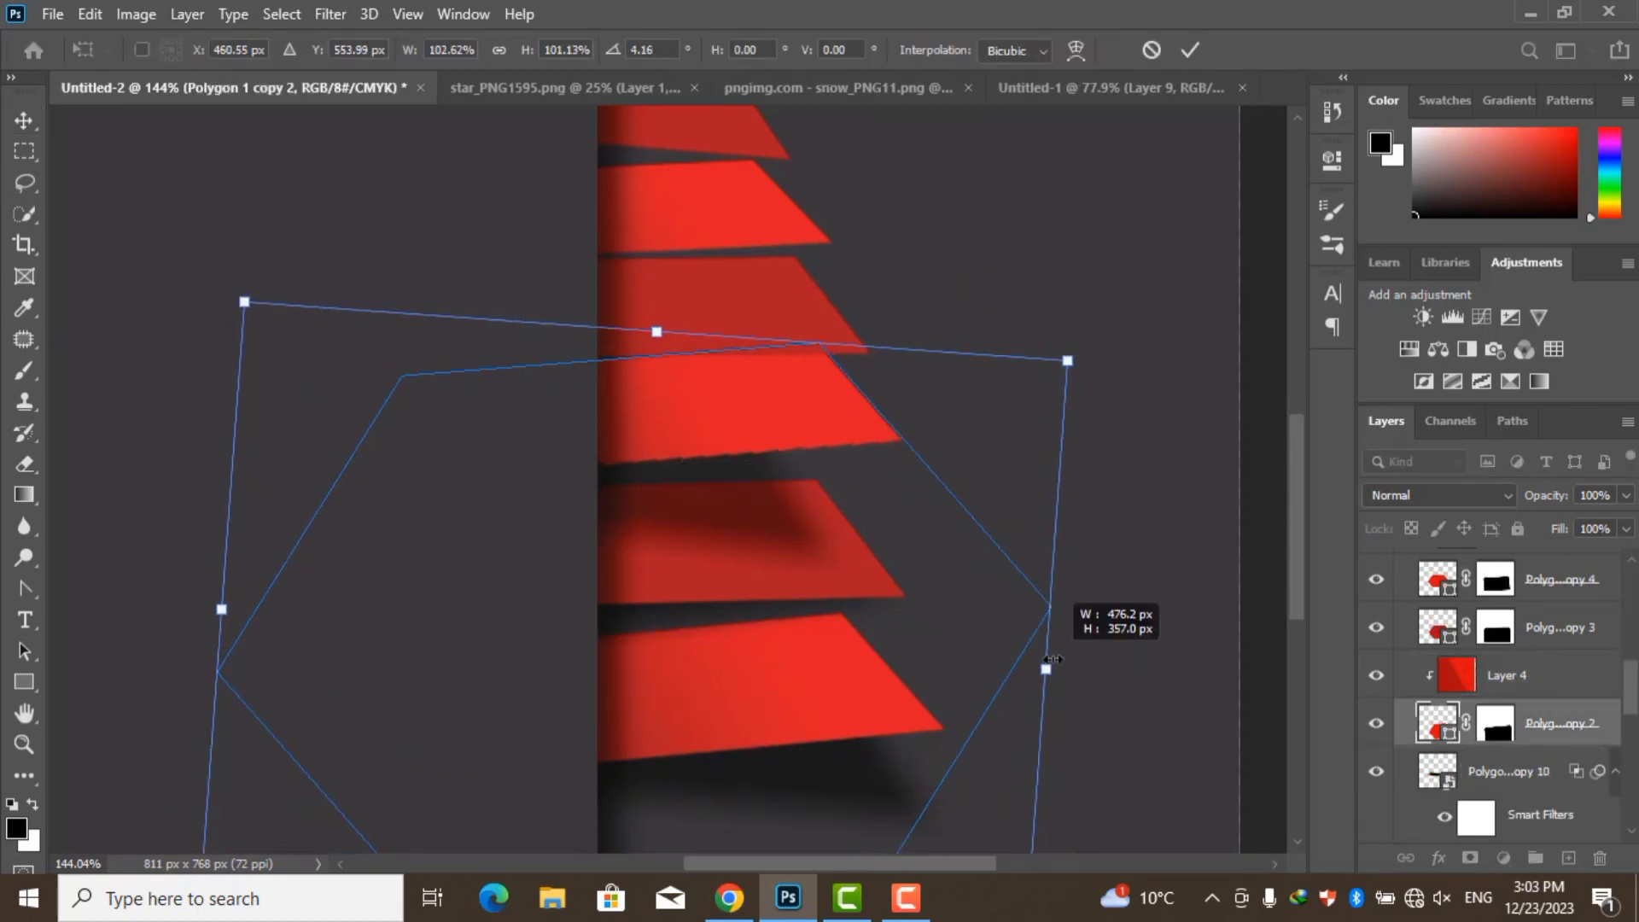
key("Return")
Widen the Polygon 1 copy shadow to about 105% and nudge it into place
key("alt+bracketleft")
key("ctrl+t")
left_click_drag(849, 593, 750, 604)
left_click_drag(1057, 797, 1109, 794)
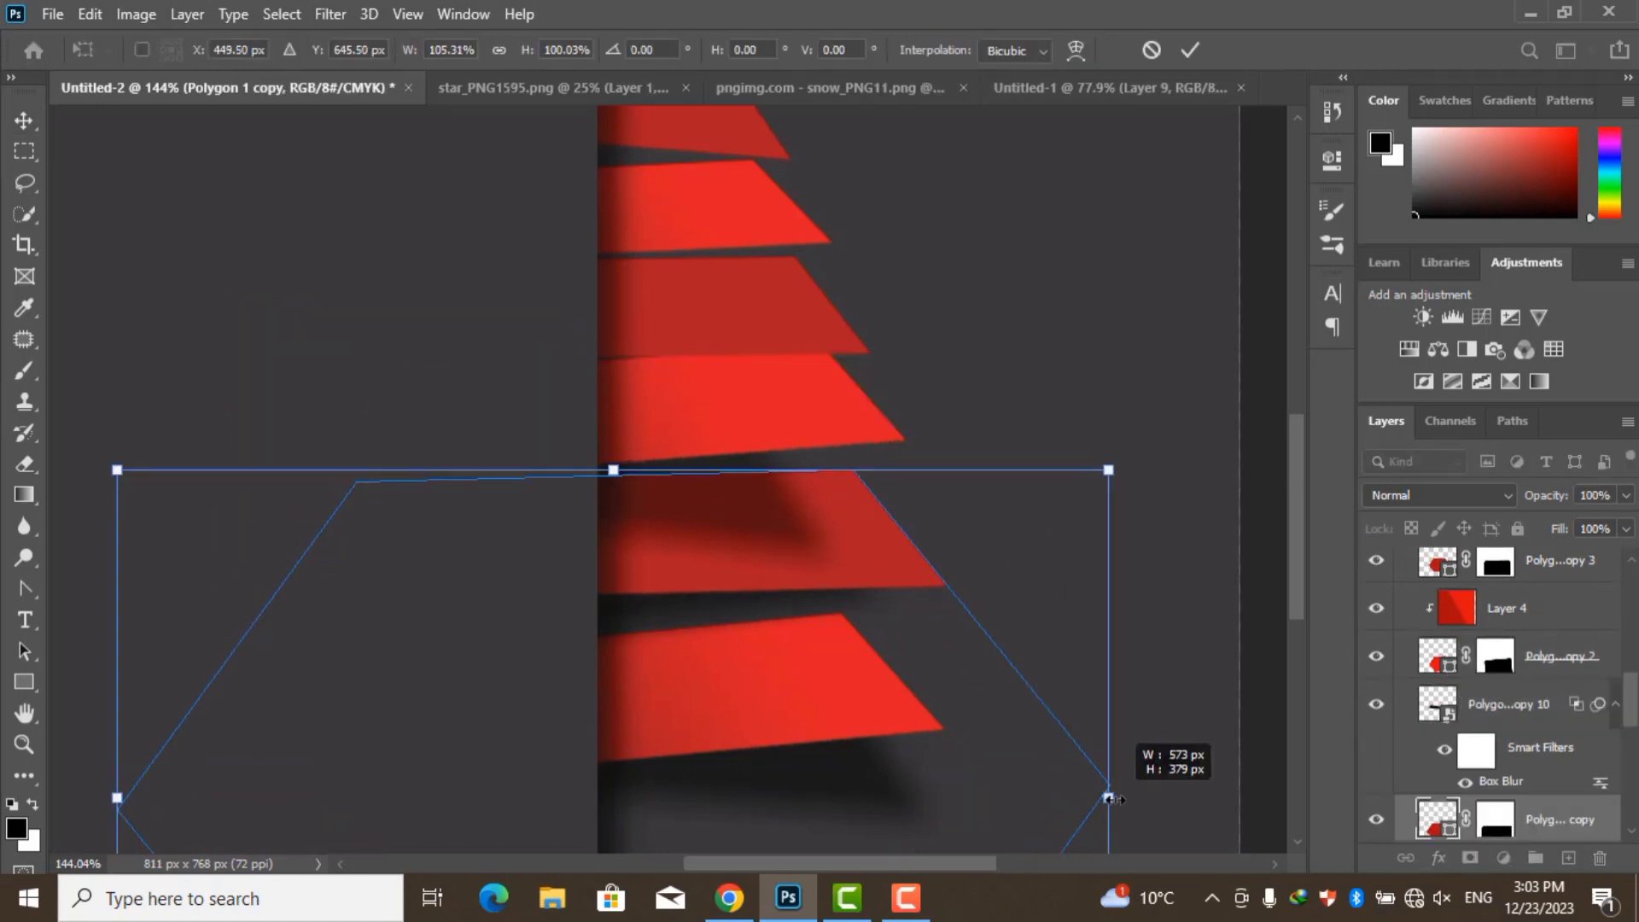
scroll(700, 608, "down", 2)
left_click_drag(853, 593, 863, 579)
key("Return")
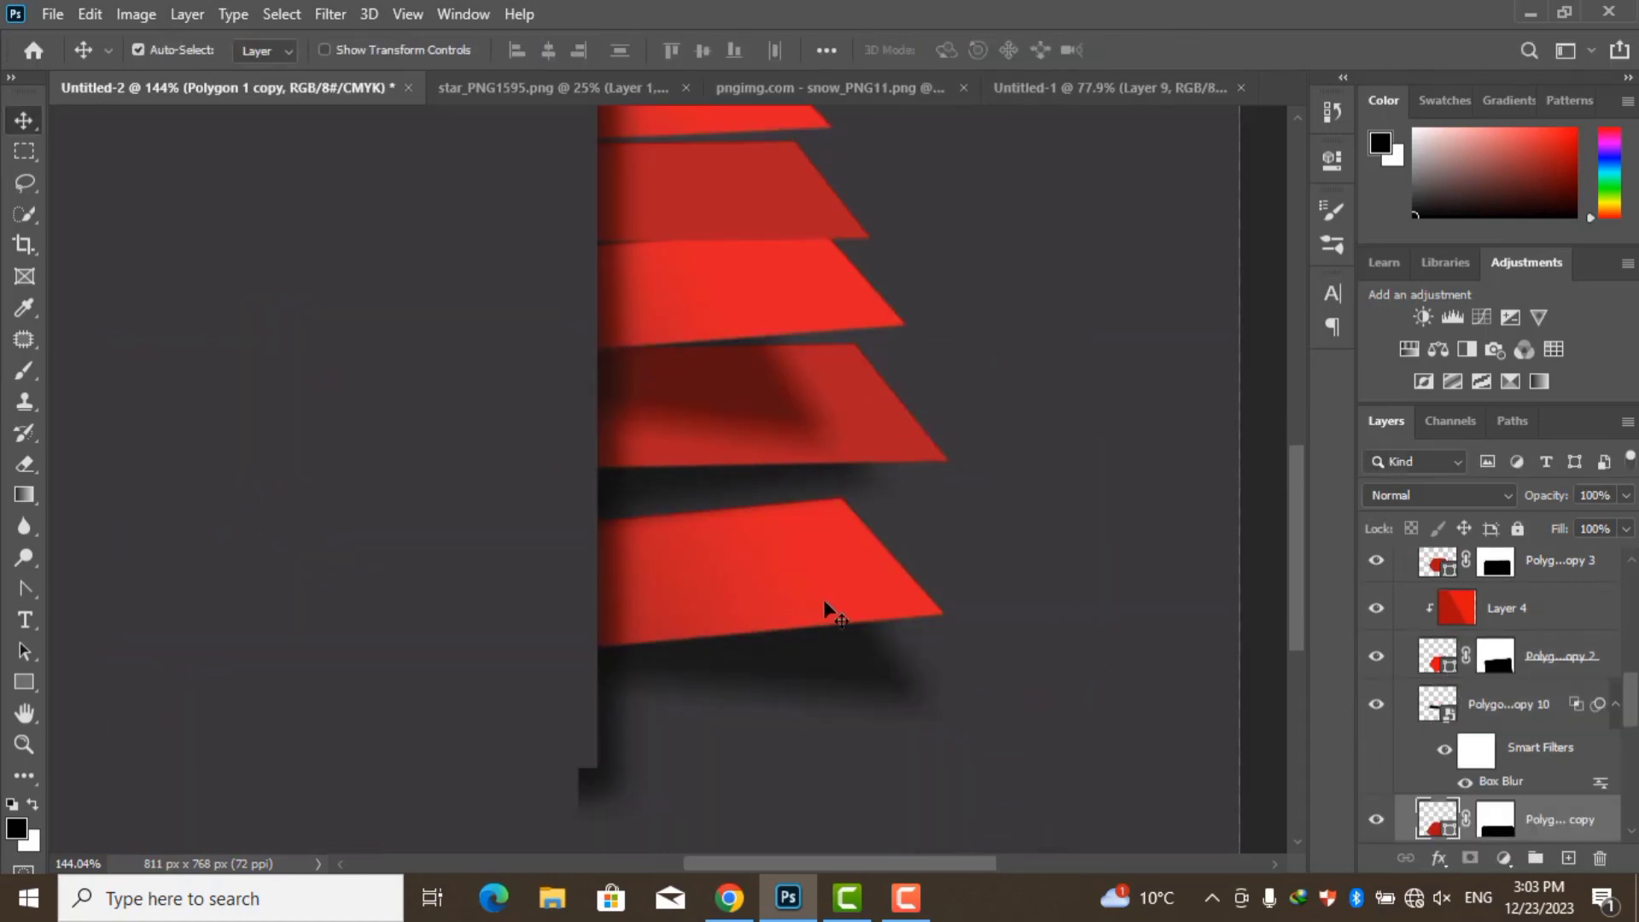
Widen the bottom Polygon 1 shadow shape to about 105%
key("alt+bracketleft")
key("alt+bracketleft")
key("ctrl+t")
key("Return")
key("alt+bracketleft")
key("ctrl+t")
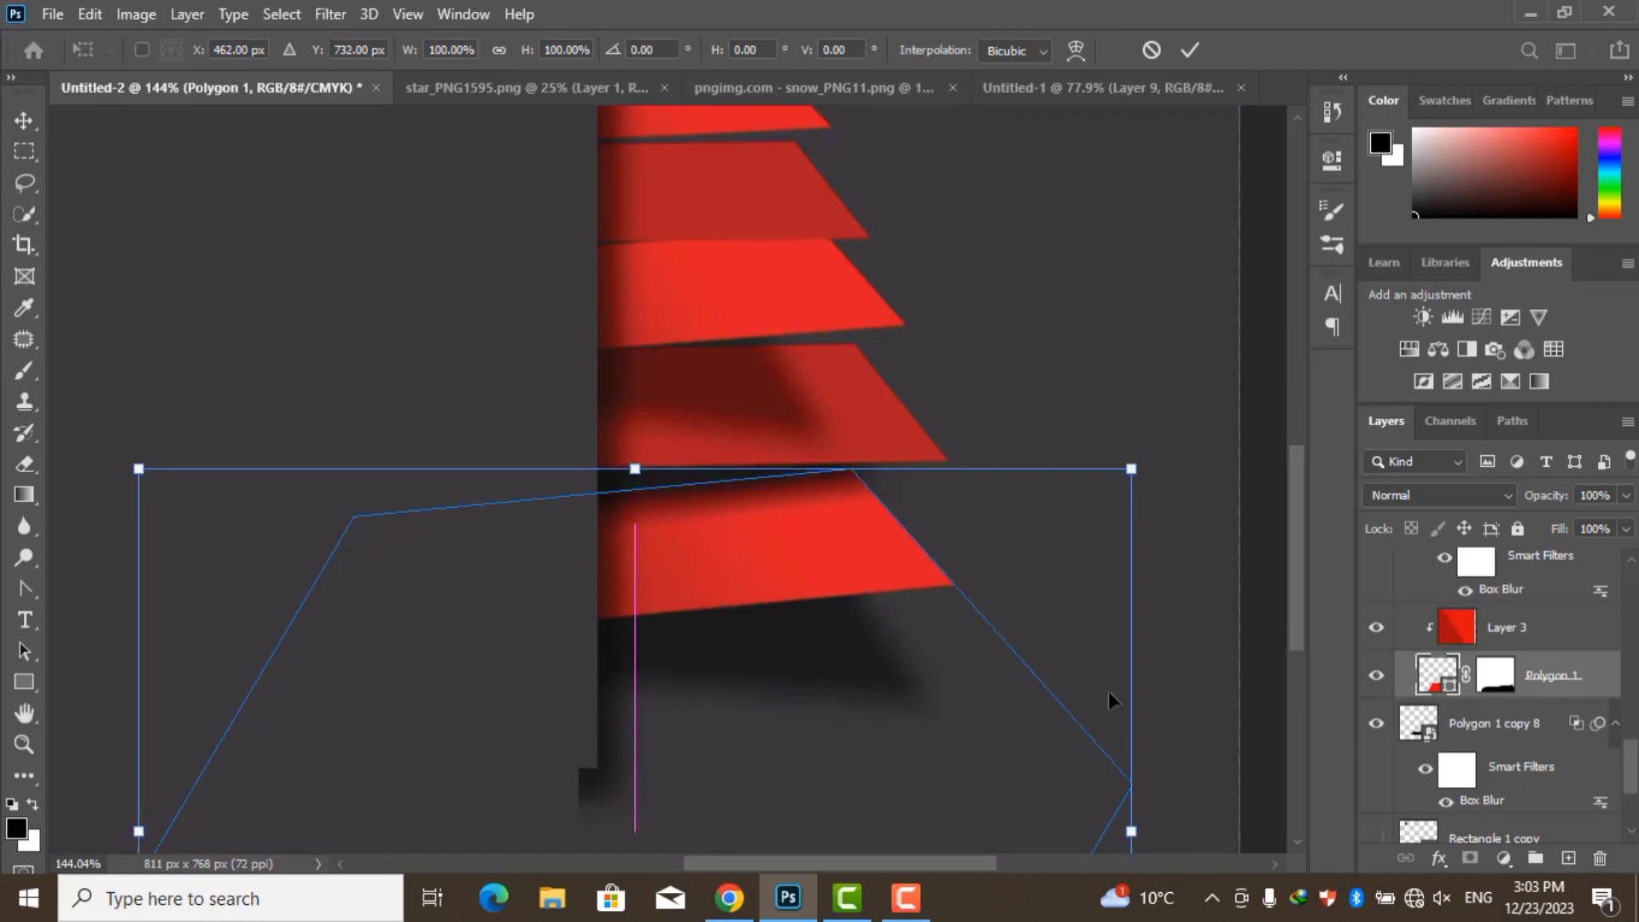
left_click_drag(1132, 726, 1188, 744)
scroll(662, 461, "down", 2)
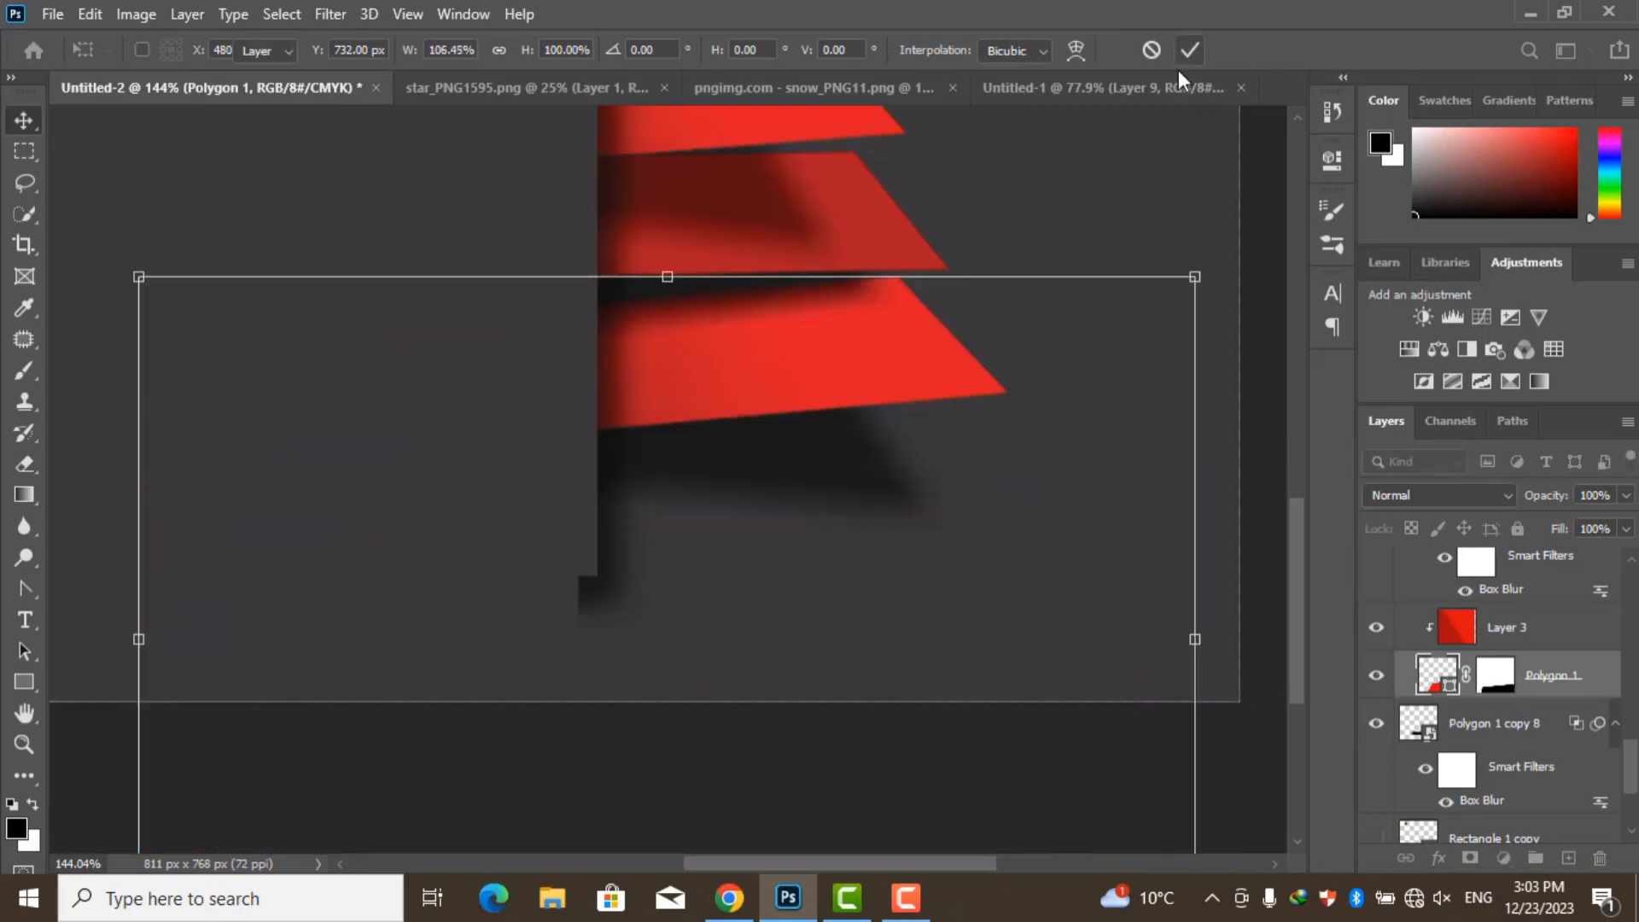
scroll(922, 351, "up", 3)
scroll(1064, 556, "up", 2)
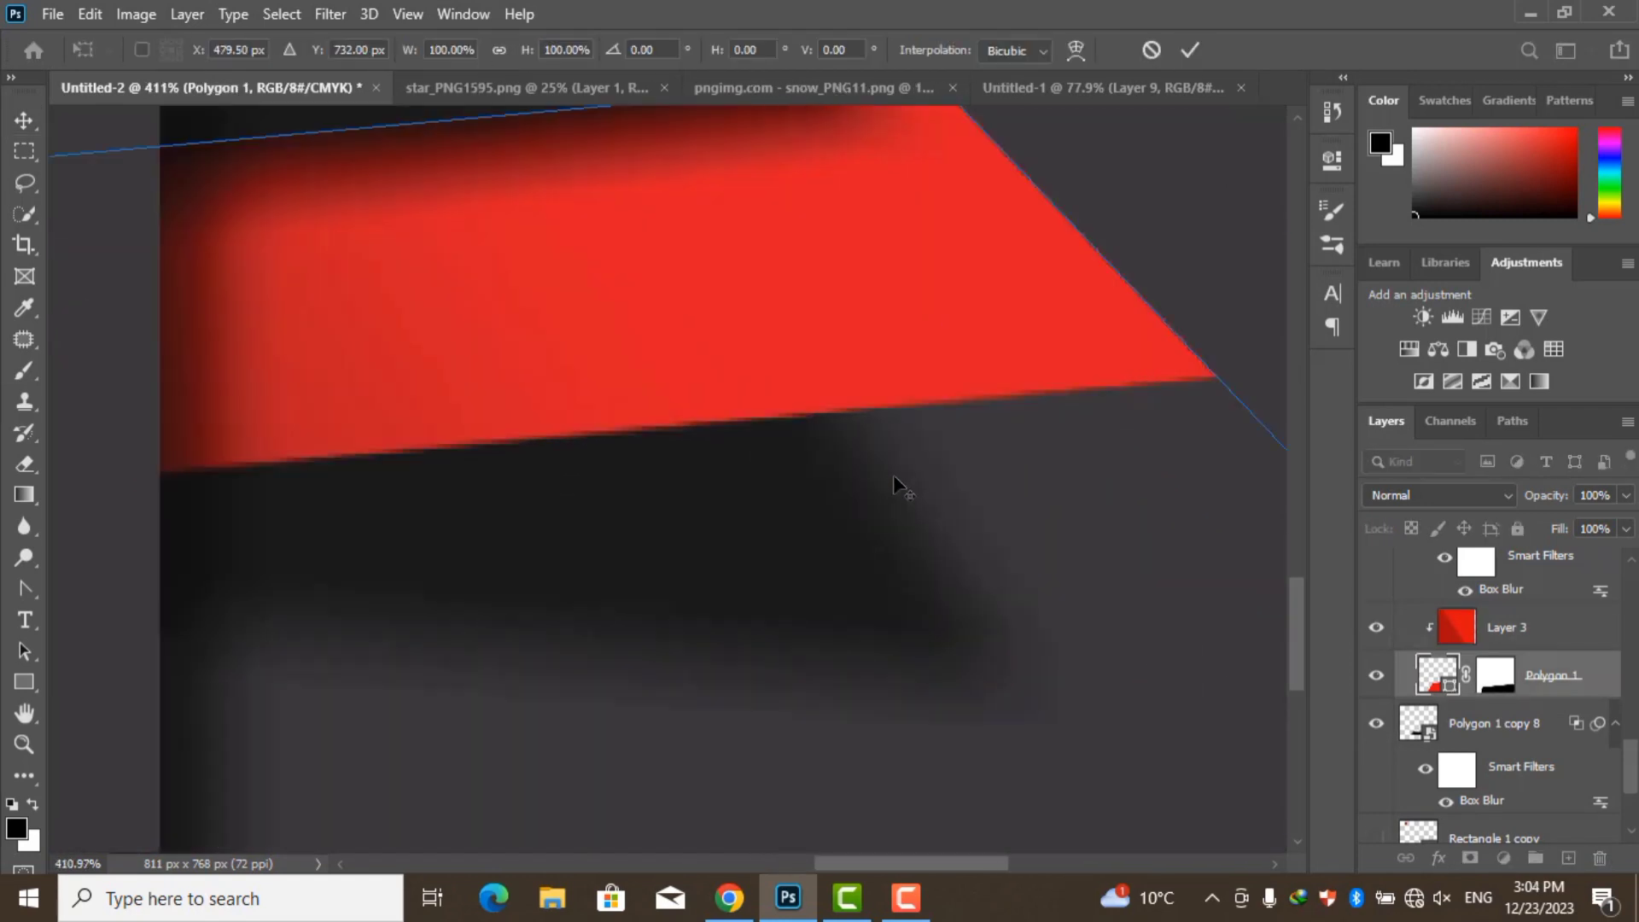
key("Return")
scroll(935, 425, "down", 5)
scroll(760, 494, "down", 2)
scroll(811, 712, "up", 2)
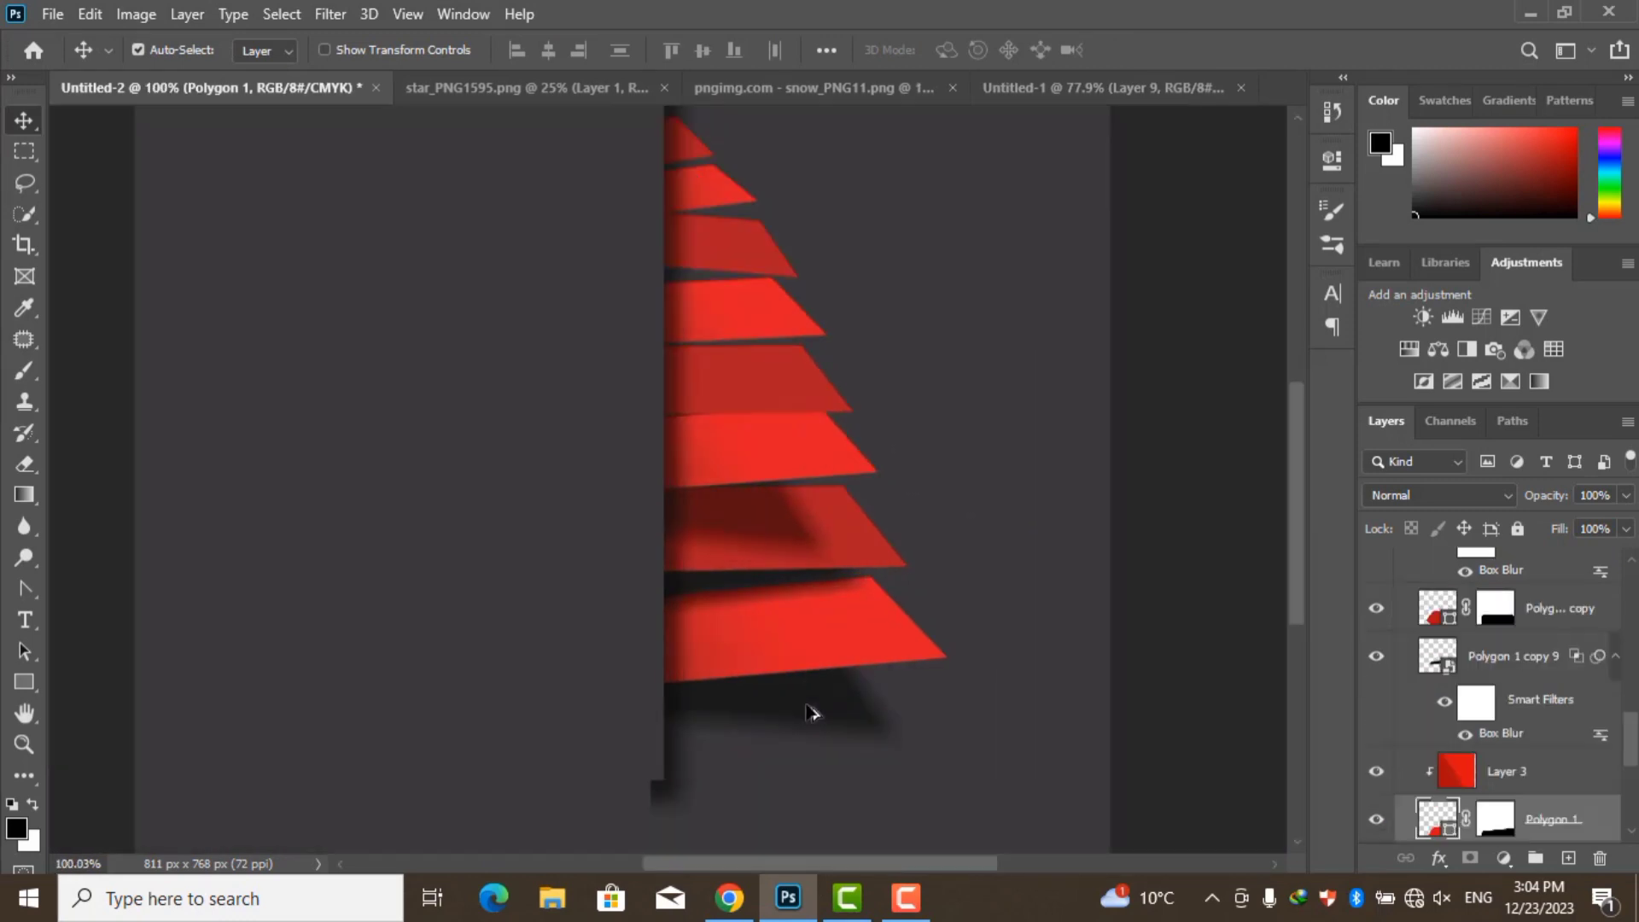
scroll(813, 736, "up", 1)
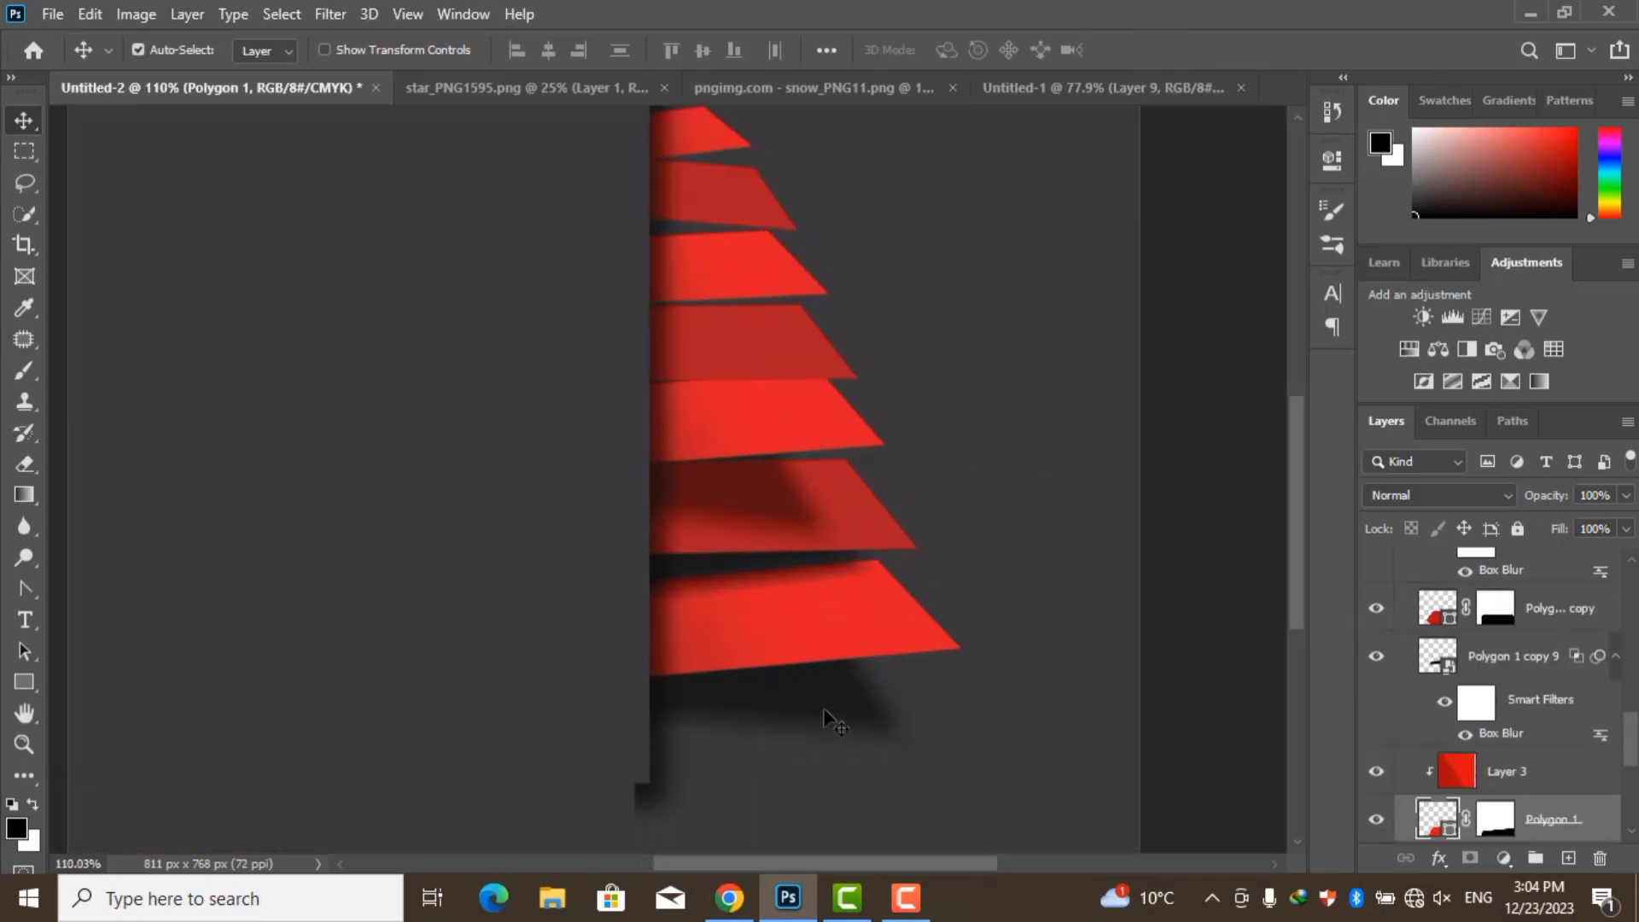
Reposition the blurred Polygon 1 copy 9 shadow and a copy over the lower strips
left_click_drag(369, 594, 914, 747)
key("ctrl+t")
left_click(845, 365)
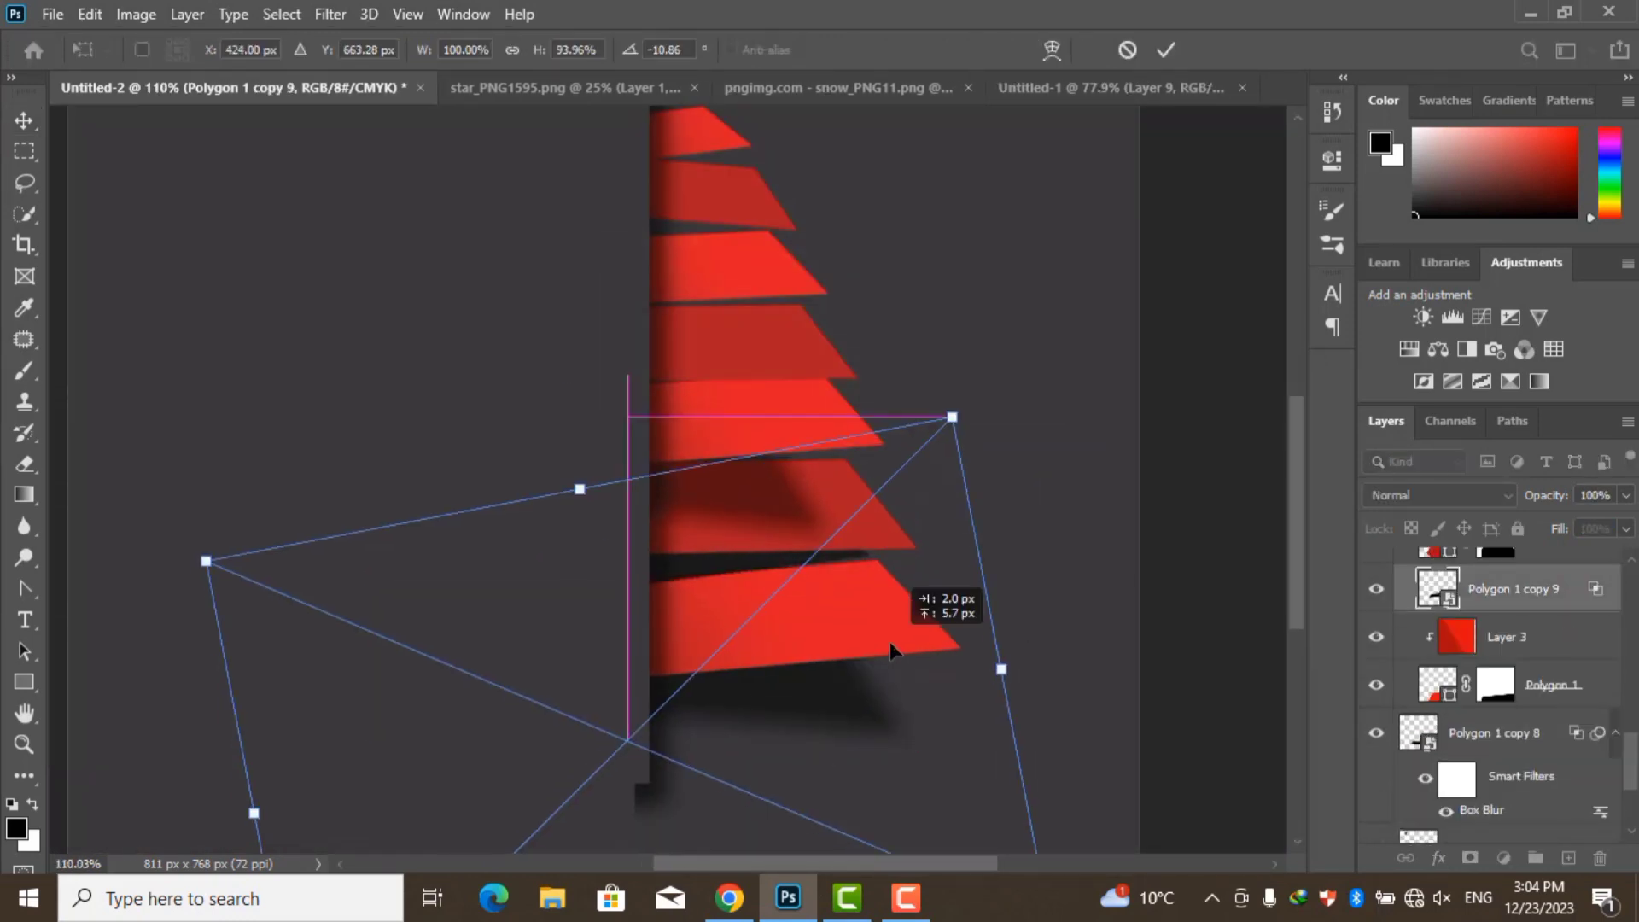
left_click_drag(889, 642, 903, 631)
key("Return")
left_click(1546, 652)
key("ctrl+t")
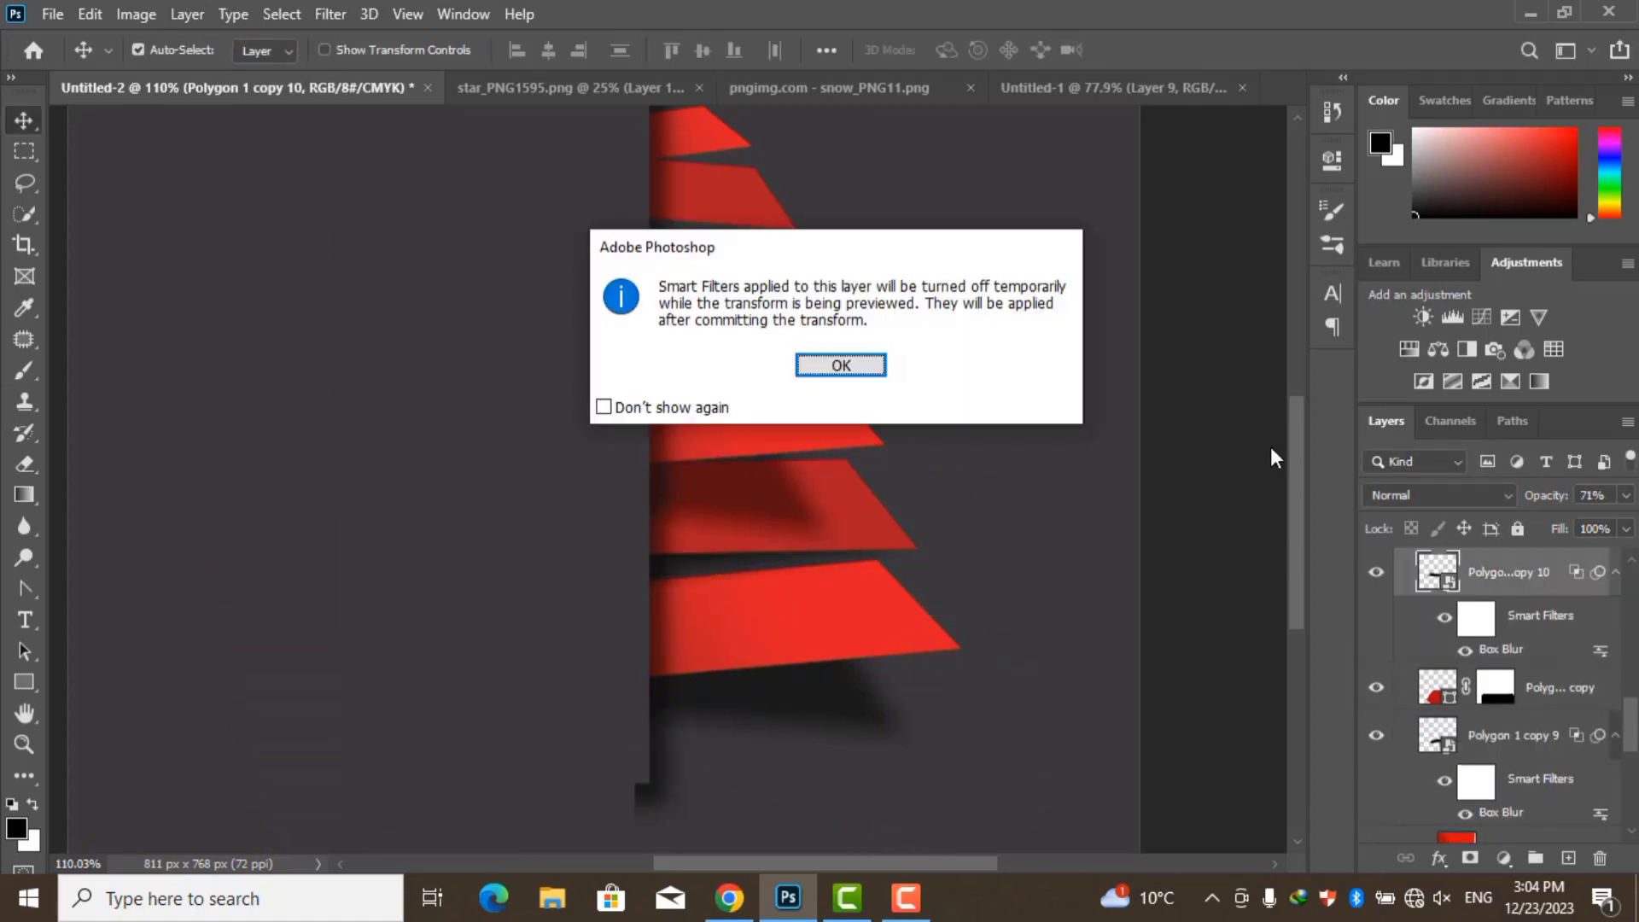
key("Return")
left_click_drag(800, 570, 827, 601)
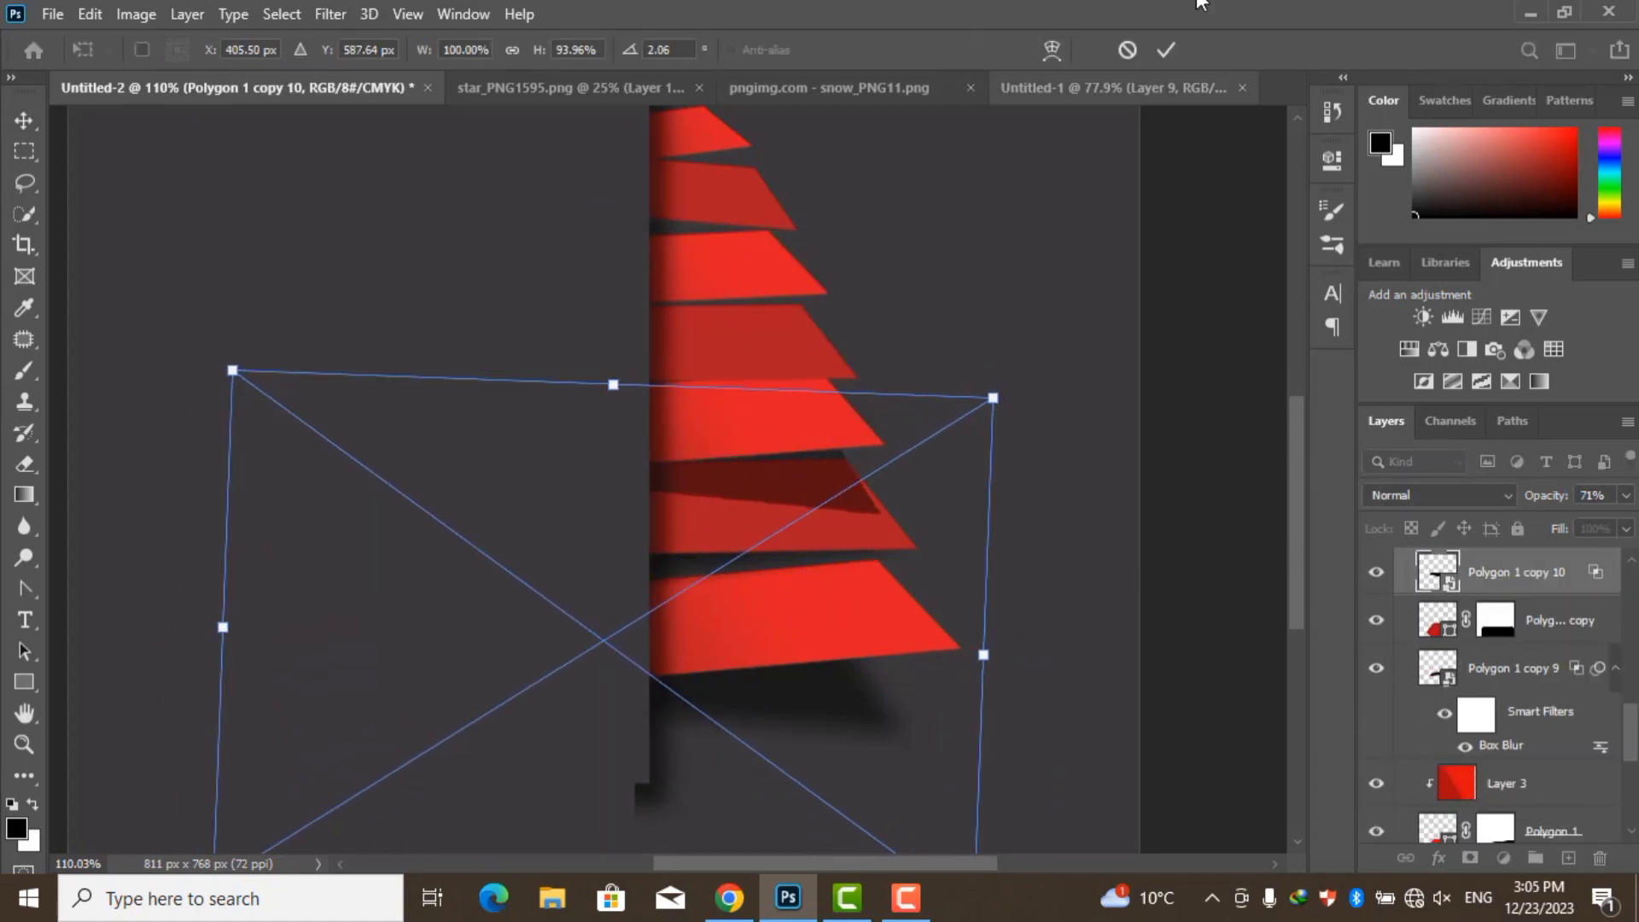
key("Return")
Add shadow Polygon 1 copy 11, tilted about -9° and flattened to 81% height
scroll(1520, 682, "down", 1)
key("ctrl+j")
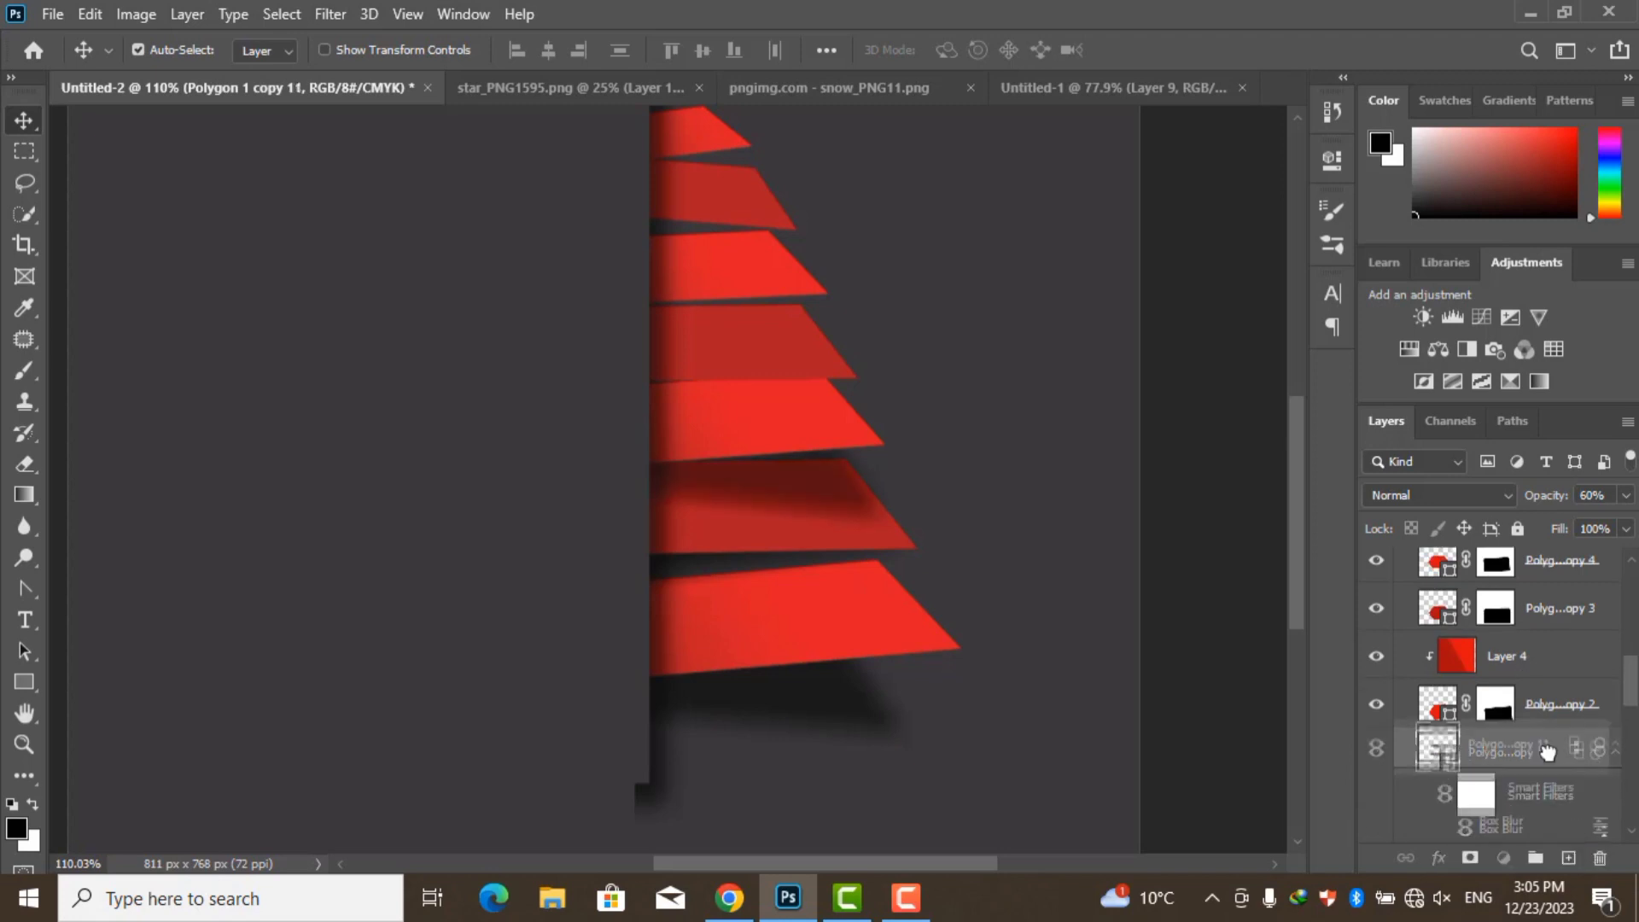
key("ctrl+t")
key("Return")
mouse_move(827, 520)
left_mouse_down()
mouse_move(827, 550)
mouse_move(822, 491)
left_mouse_up()
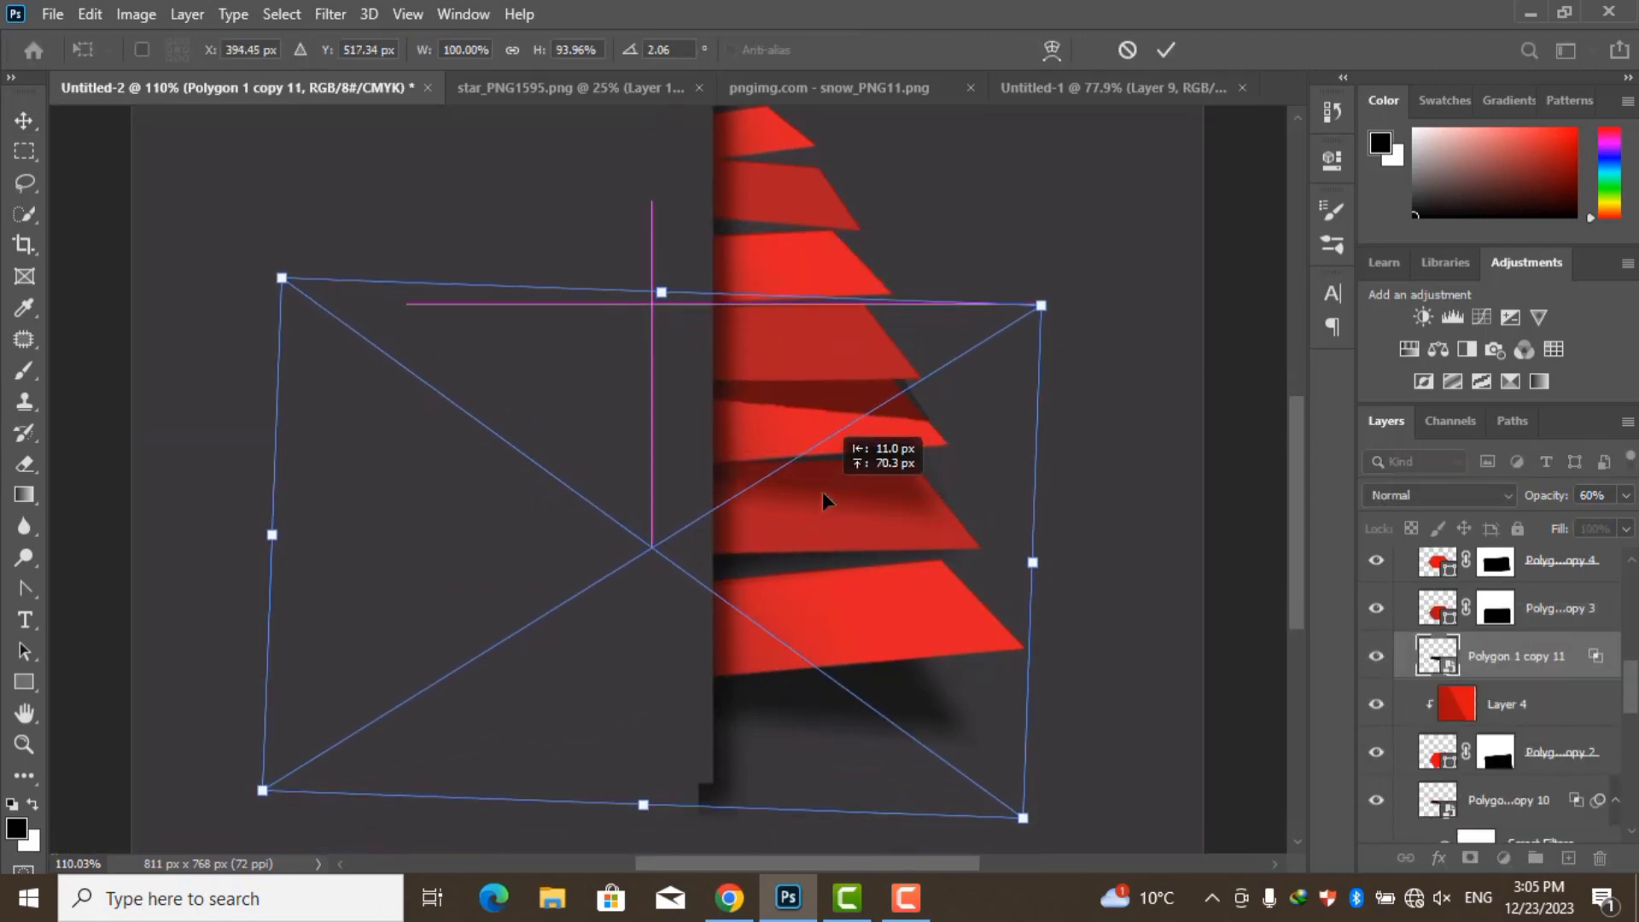
left_click_drag(1101, 359, 1101, 239)
left_click_drag(960, 435, 960, 443)
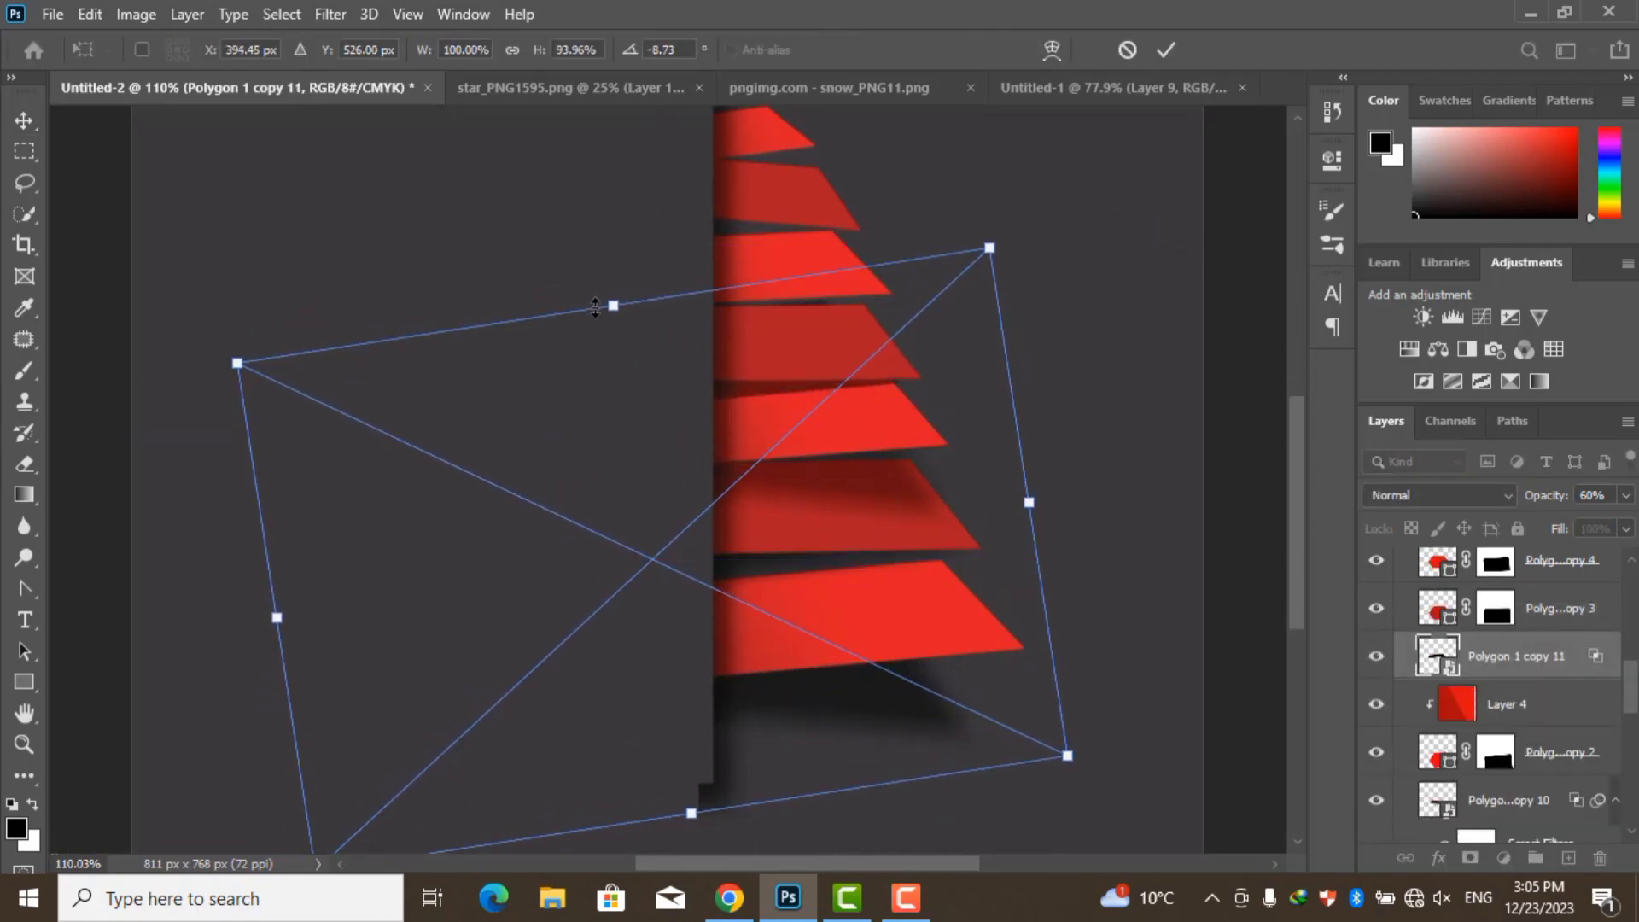
left_click_drag(878, 474, 815, 444)
left_click_drag(1077, 436, 1082, 425)
key("Return")
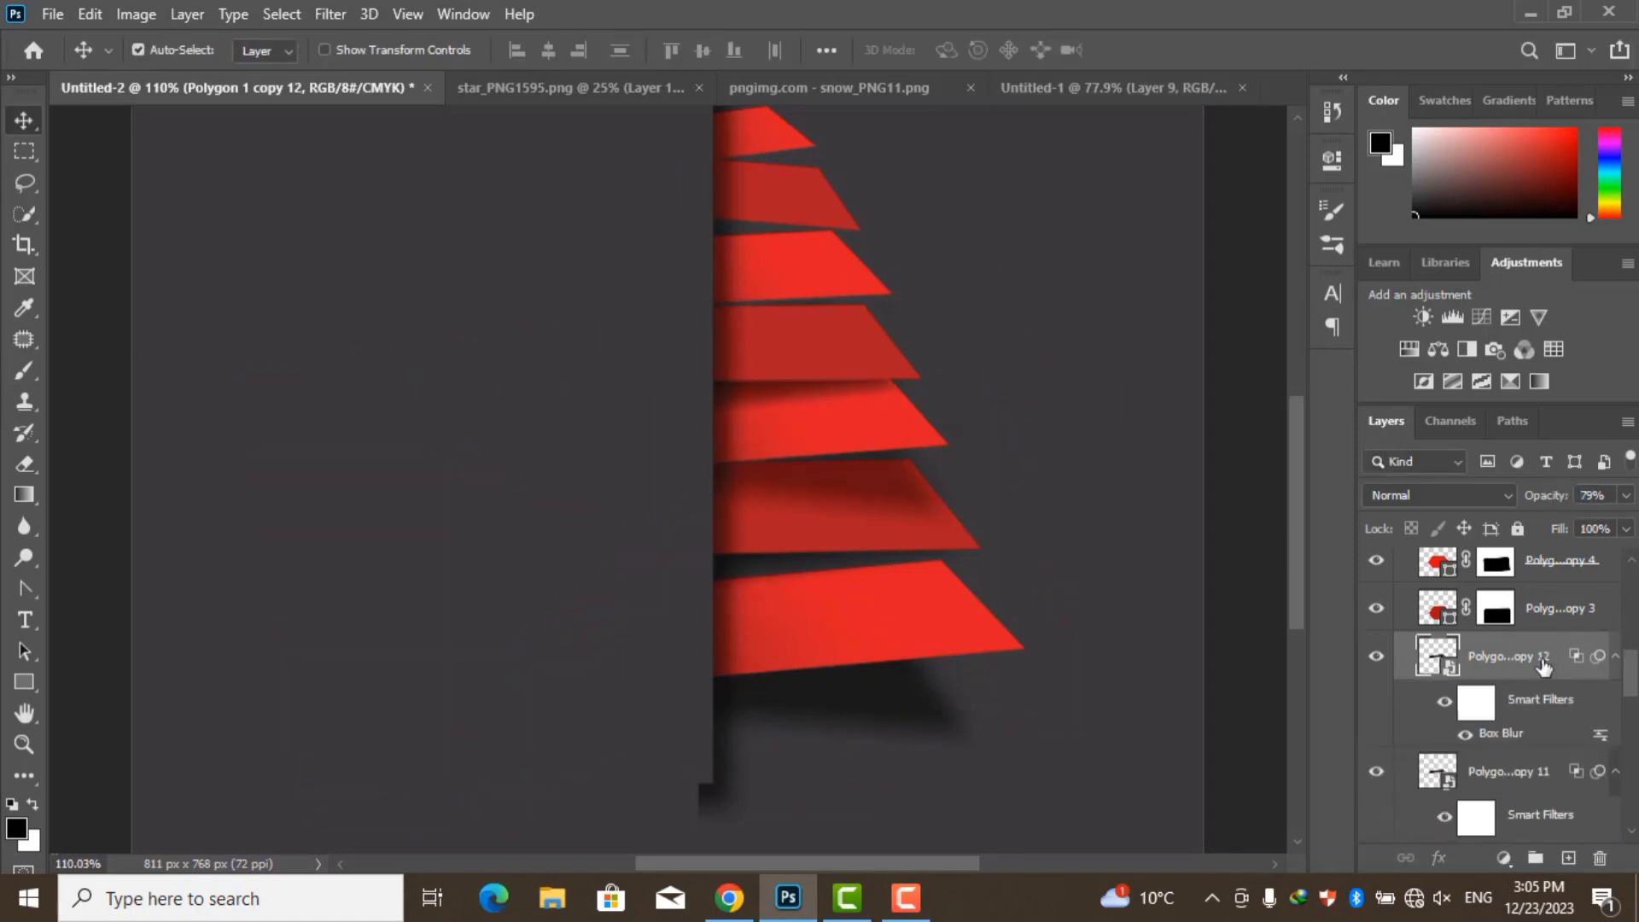
Place the copy 12 shadow above the copy 3 strip, rotated about 3.66°
left_click_drag(1544, 666, 1544, 597)
key("ctrl+t")
left_click(837, 365)
left_click_drag(838, 375, 836, 474)
left_click_drag(205, 342, 307, 256)
left_click_drag(765, 468, 724, 443)
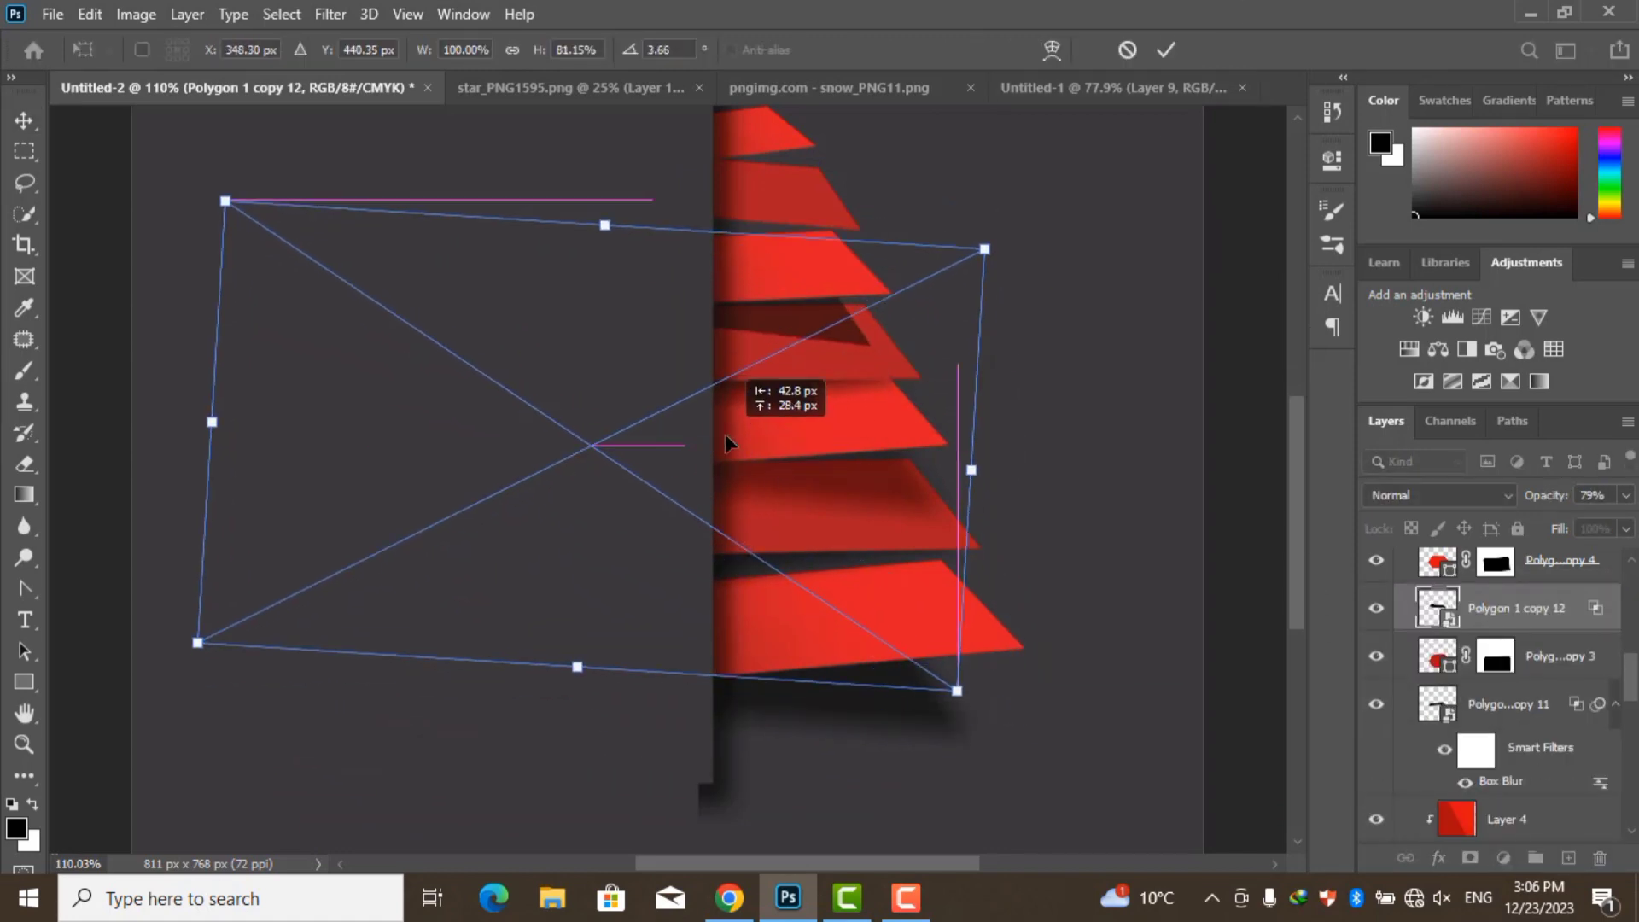
key("Return")
Add the Polygon 1 copy 13 shadow, rotated and shifted under the next strip
key("ctrl+j")
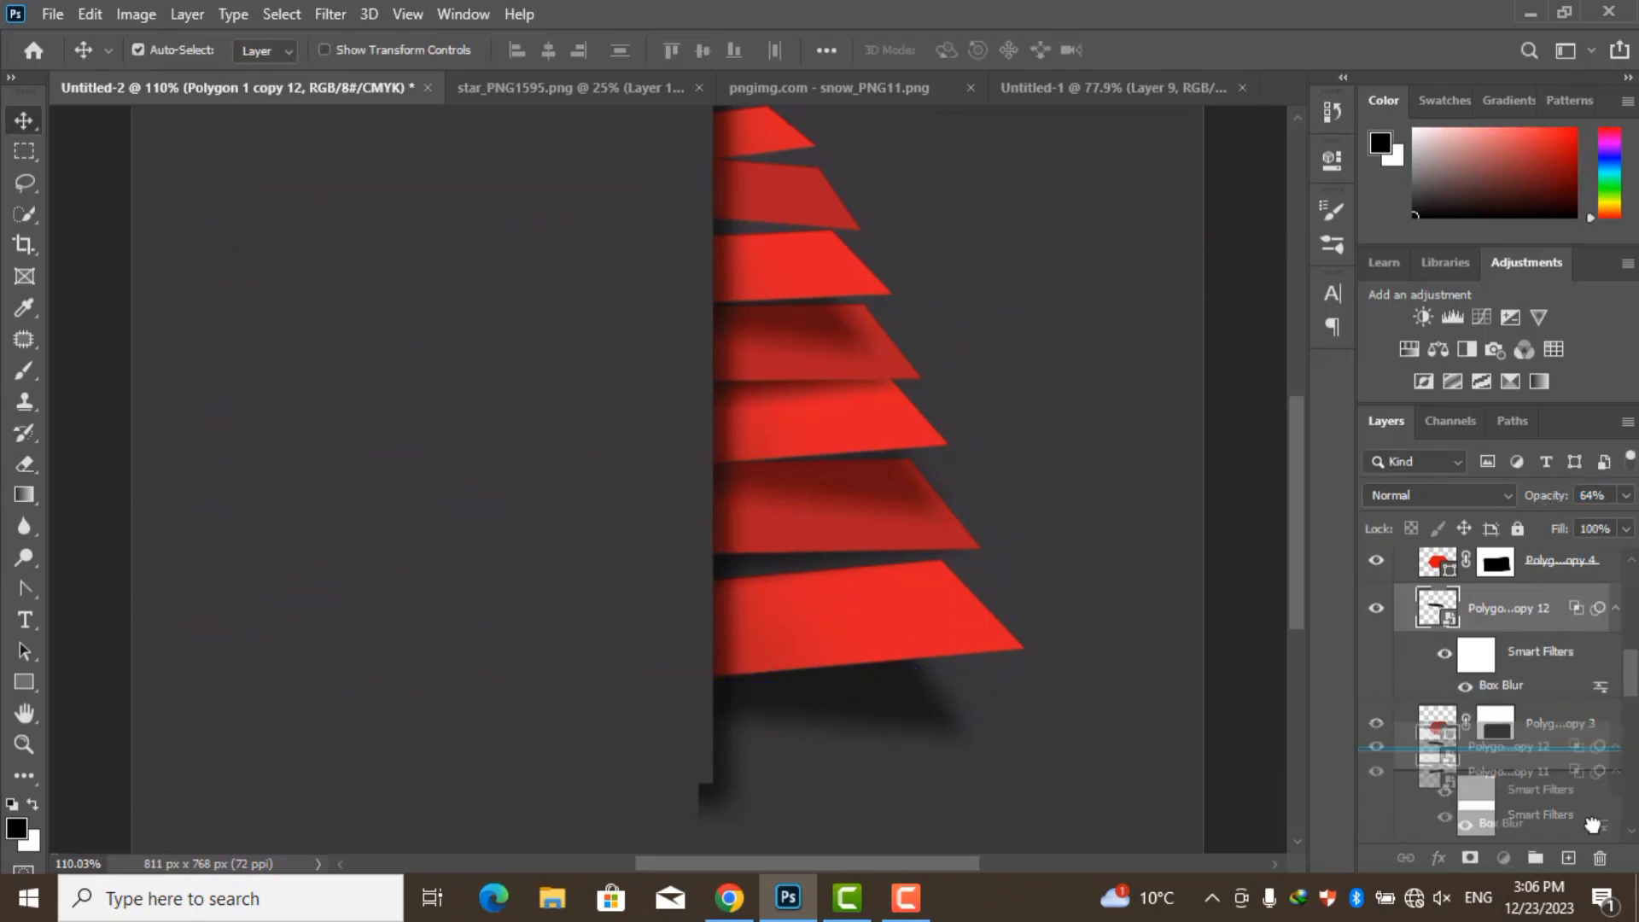
key("ctrl+t")
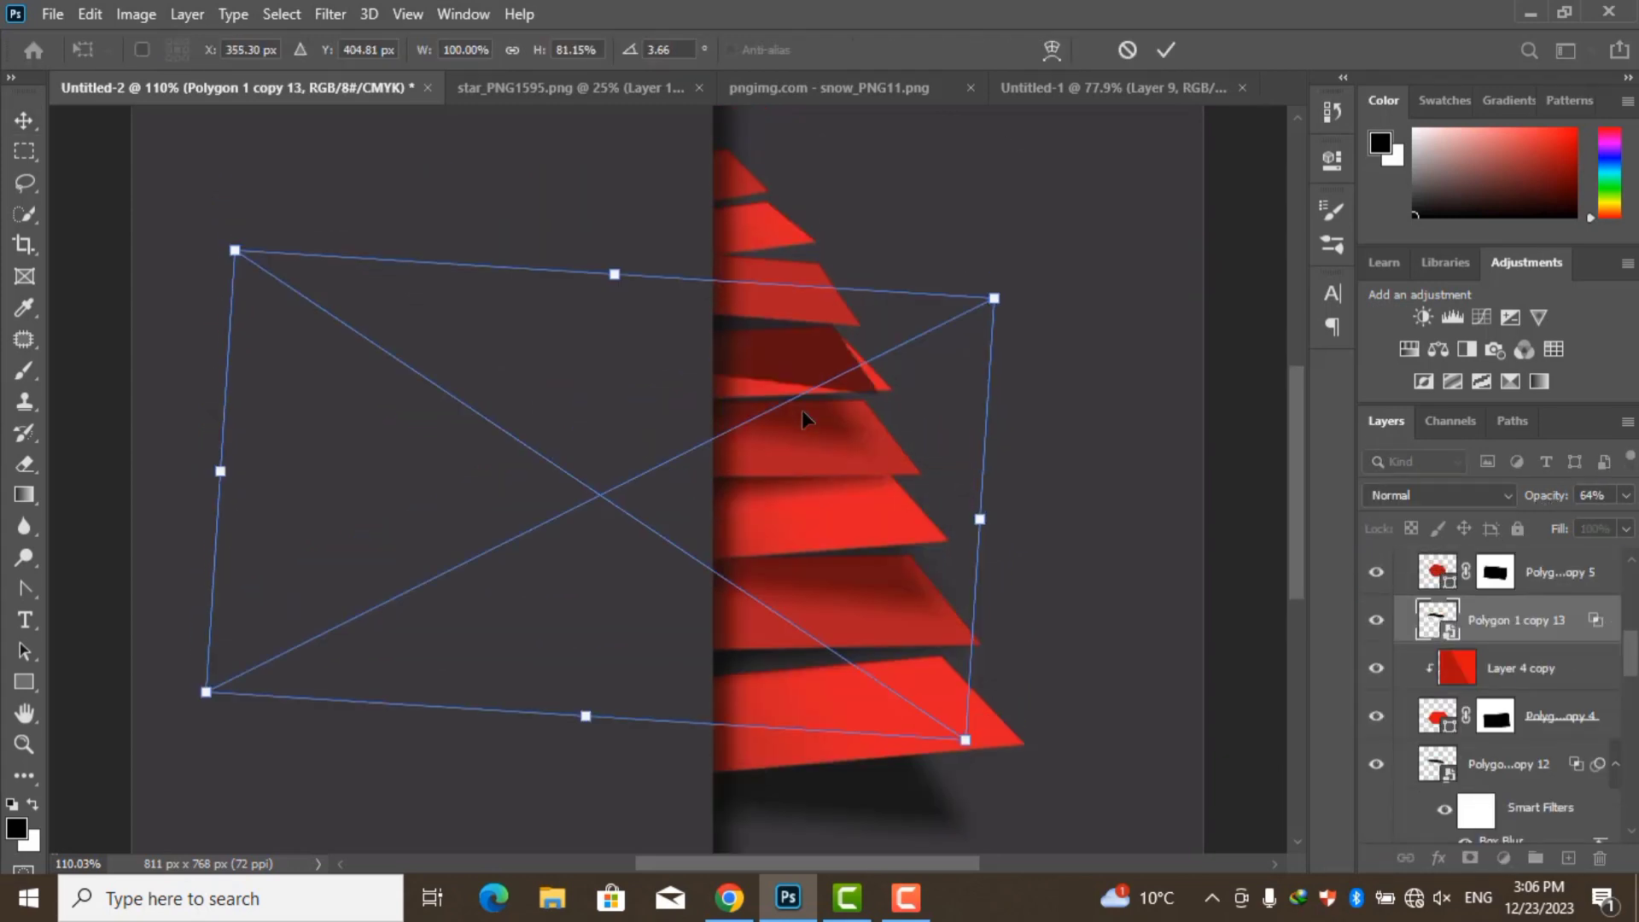
left_click_drag(803, 431, 775, 454)
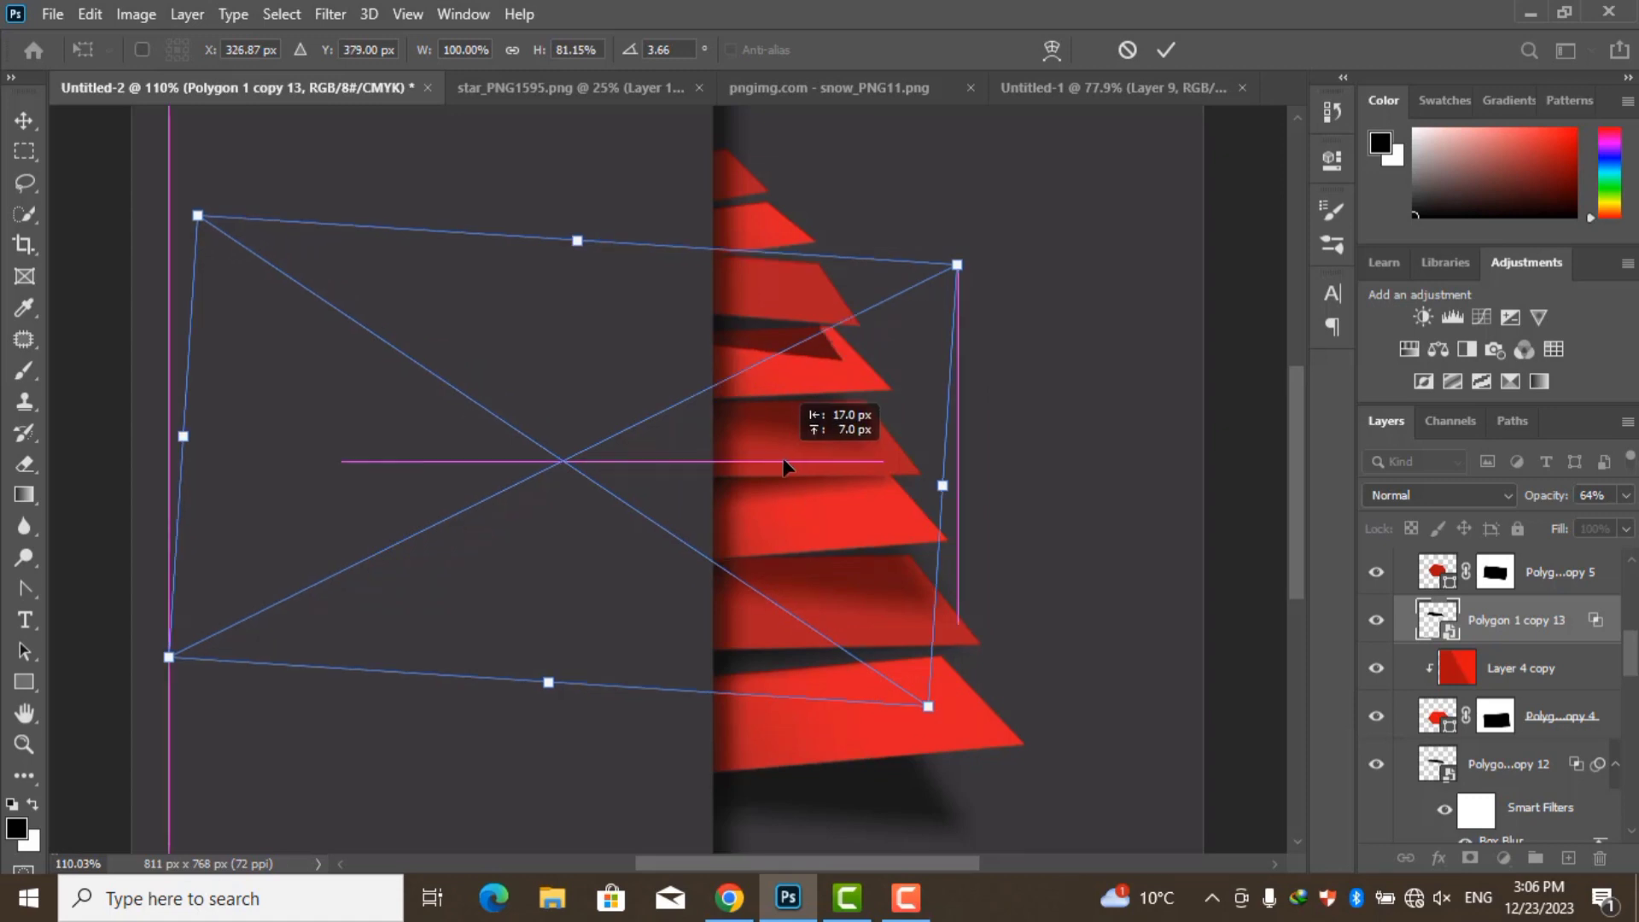
left_click_drag(877, 735, 1098, 321)
mouse_move(771, 432)
left_mouse_down()
mouse_move(766, 463)
mouse_move(790, 462)
mouse_move(765, 472)
left_mouse_up()
key("Return")
Add a shrunken copy 14 shadow rotated about -23.5°, with opacity 74%
key("ctrl+j")
key("ctrl+t")
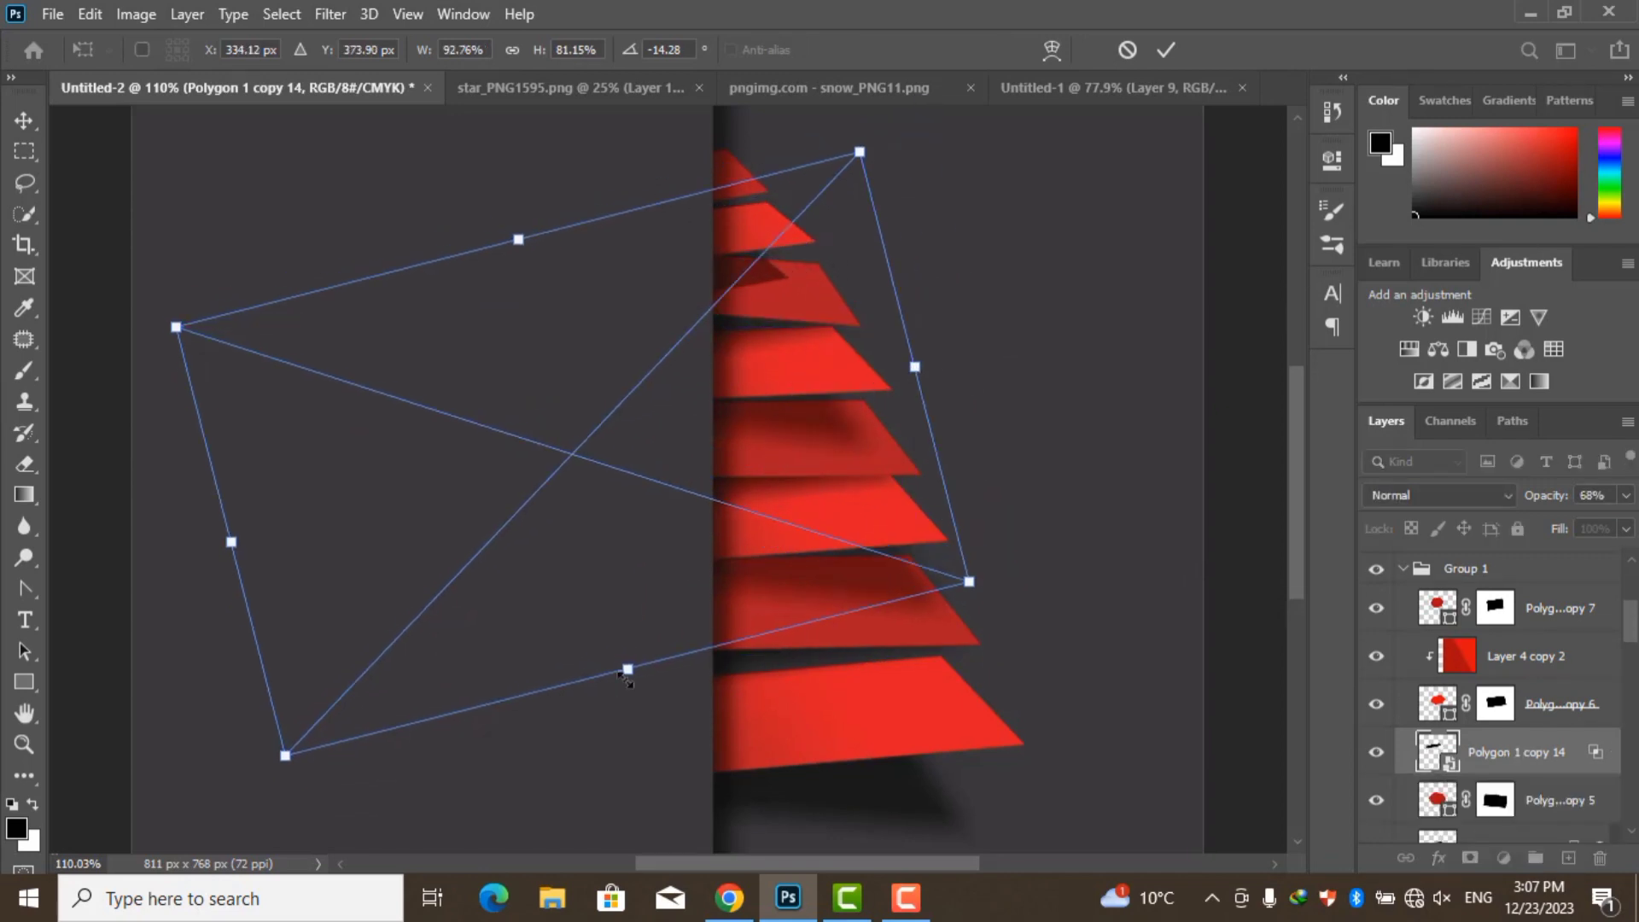
left_click_drag(930, 133, 1058, 166)
left_click_drag(805, 340, 802, 351)
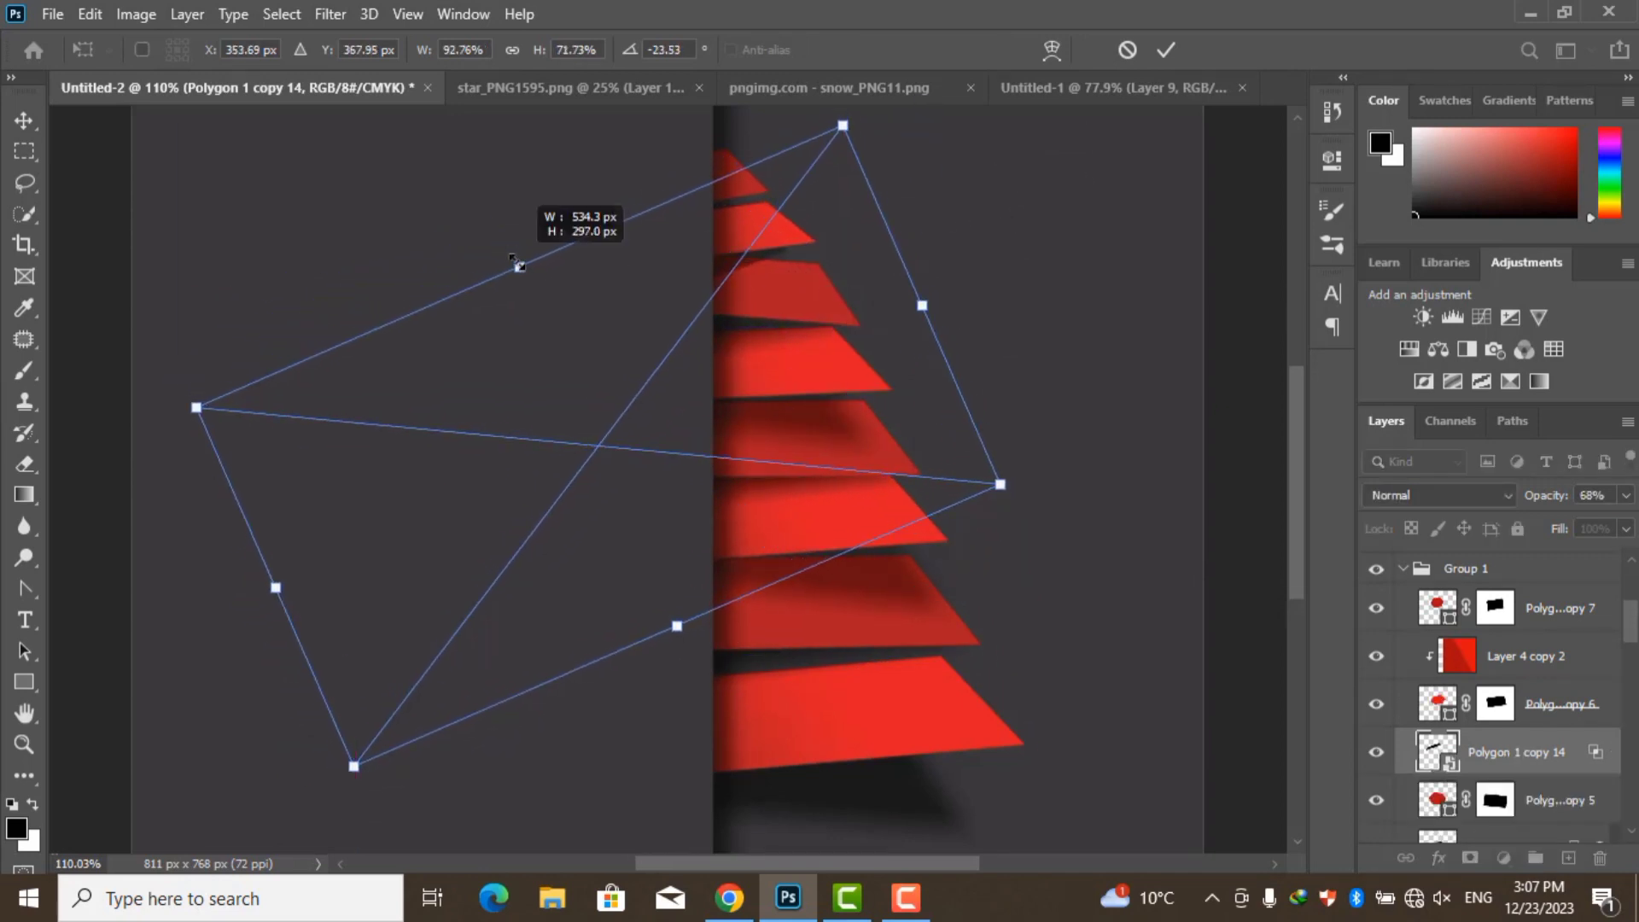
left_click(1165, 50)
left_click_drag(1546, 496, 1551, 499)
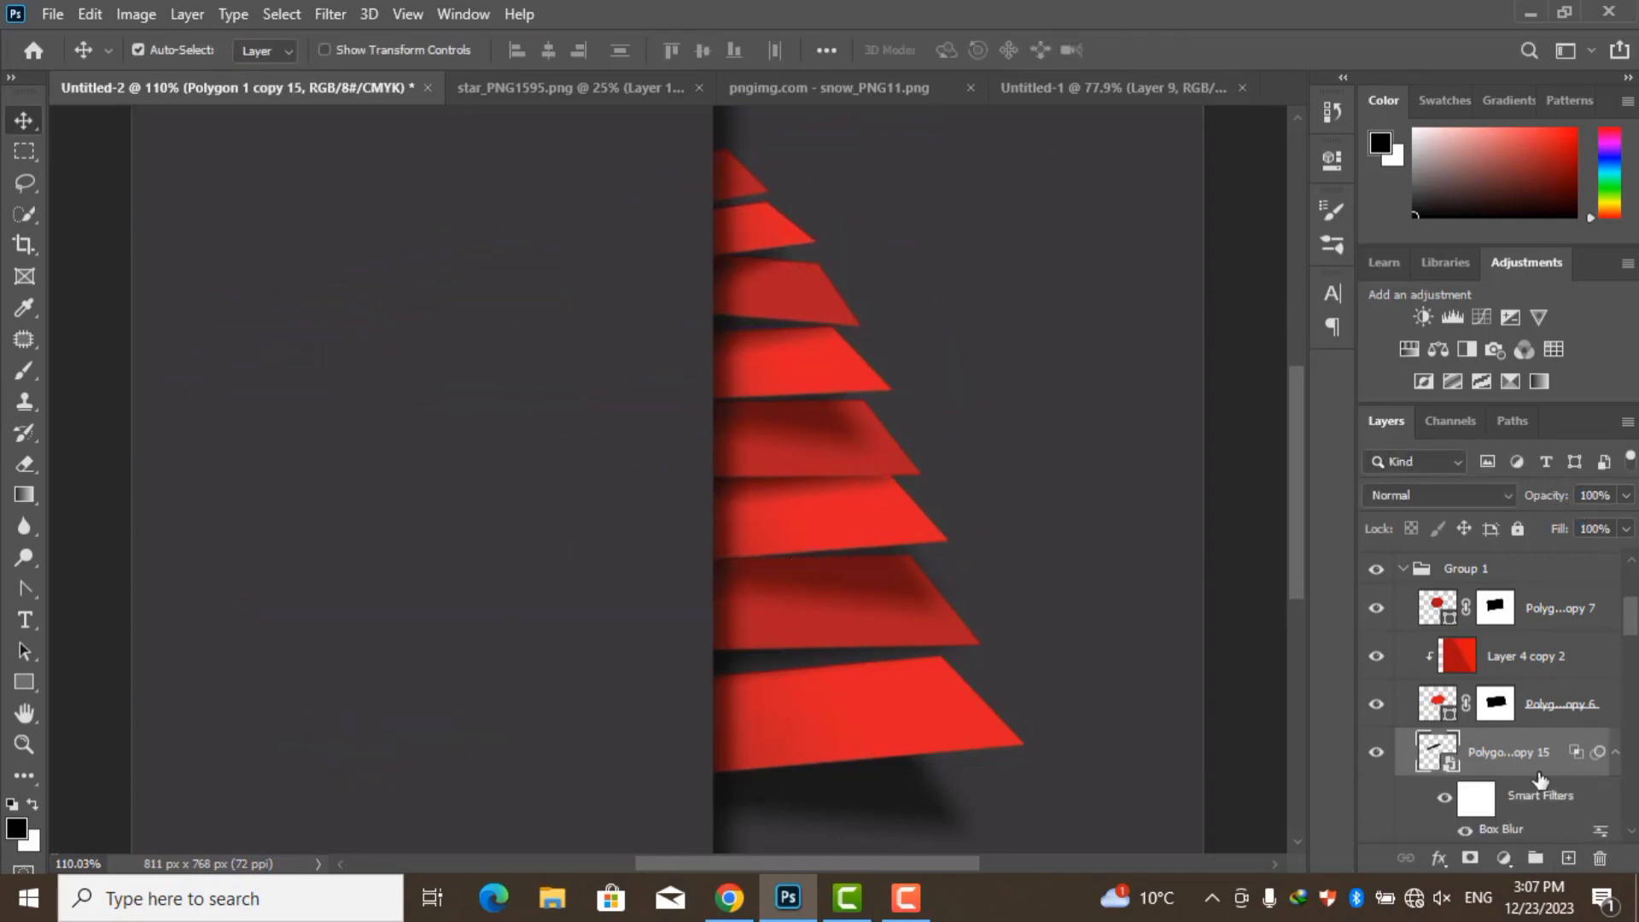
Place copy 15 above Layer 4 copy 2, rotated about -30°, and collapse Group 1
left_click_drag(1540, 779, 1511, 632)
key("ctrl+t")
left_click(838, 362)
left_click_drag(751, 291, 739, 315)
left_click_drag(1035, 474, 1037, 430)
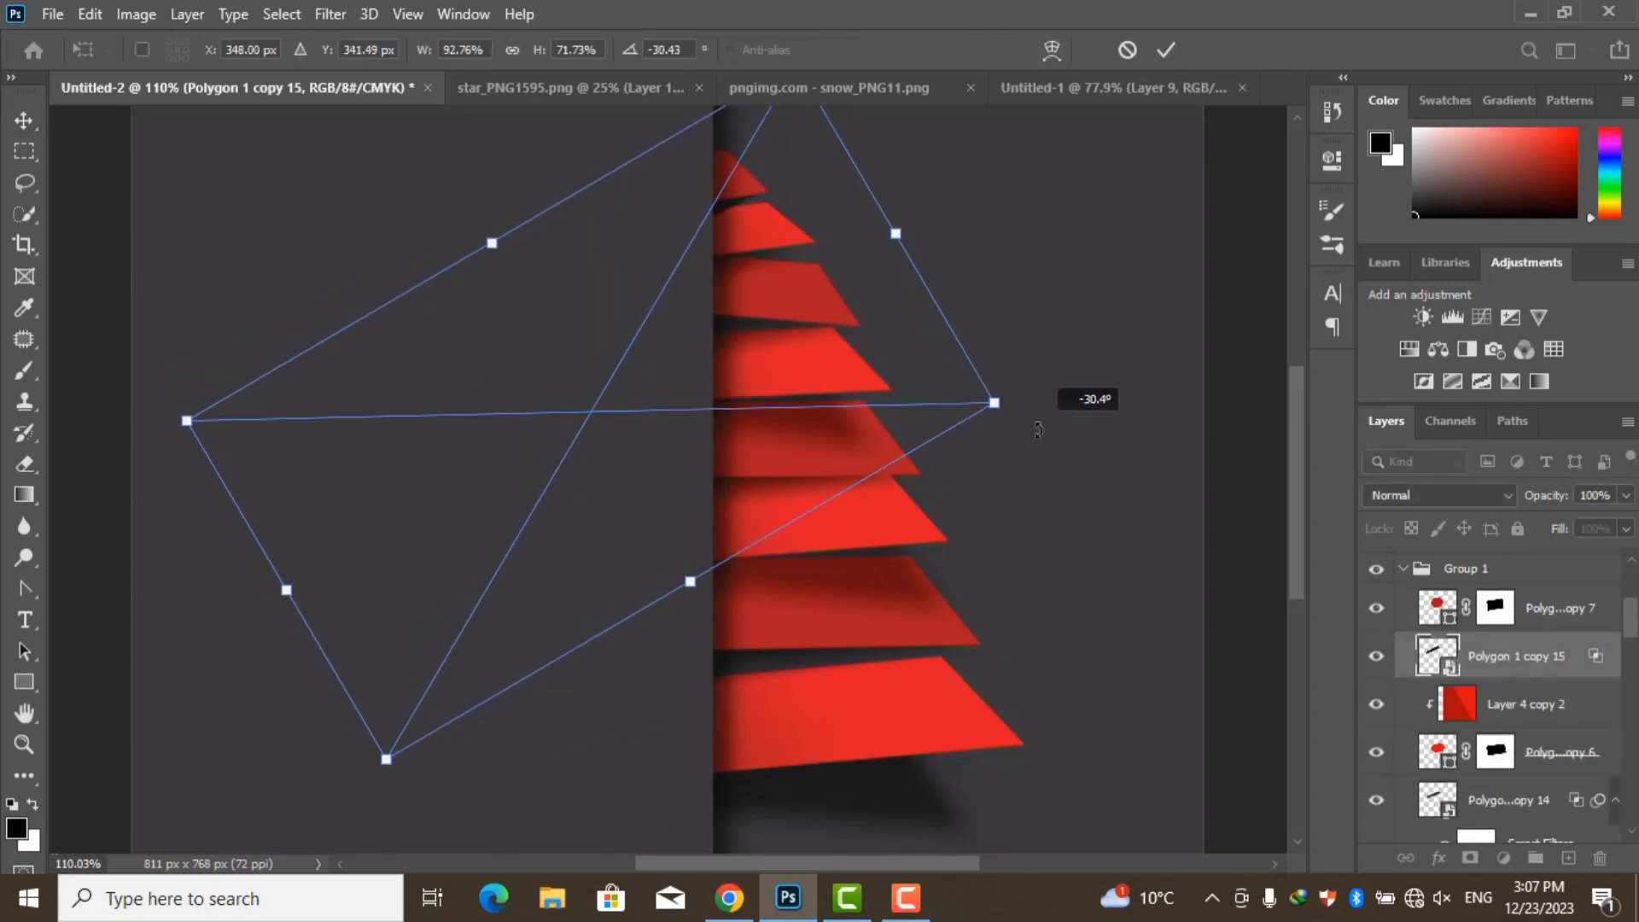
left_click(1163, 53)
scroll(835, 468, "down", 2)
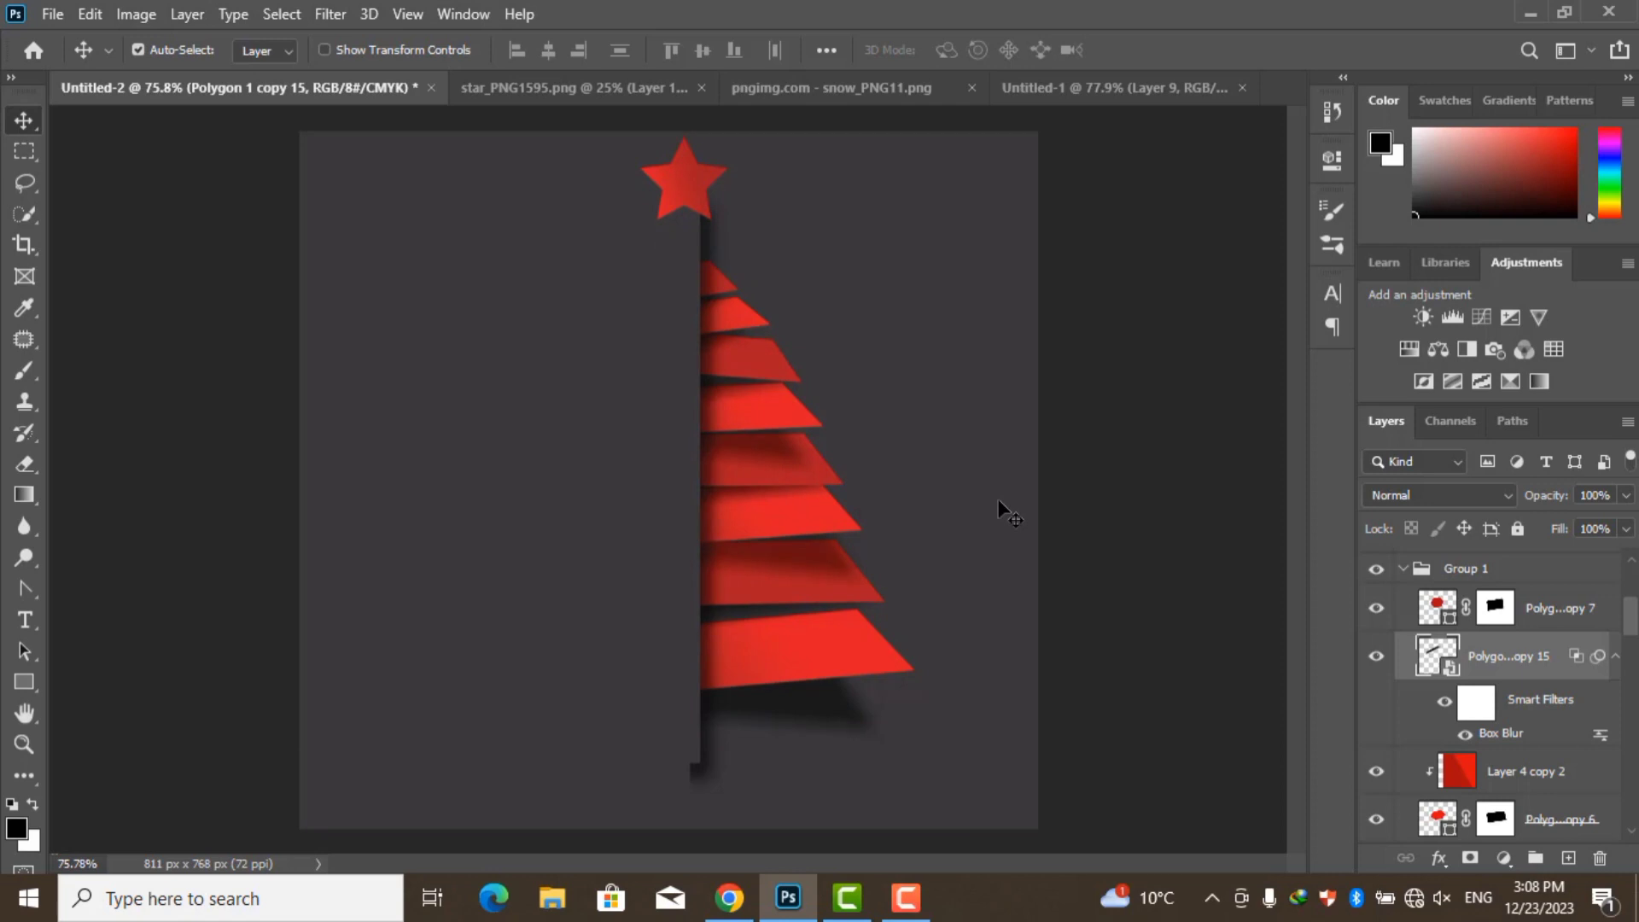
scroll(1419, 723, "up", 3)
left_click(1403, 714)
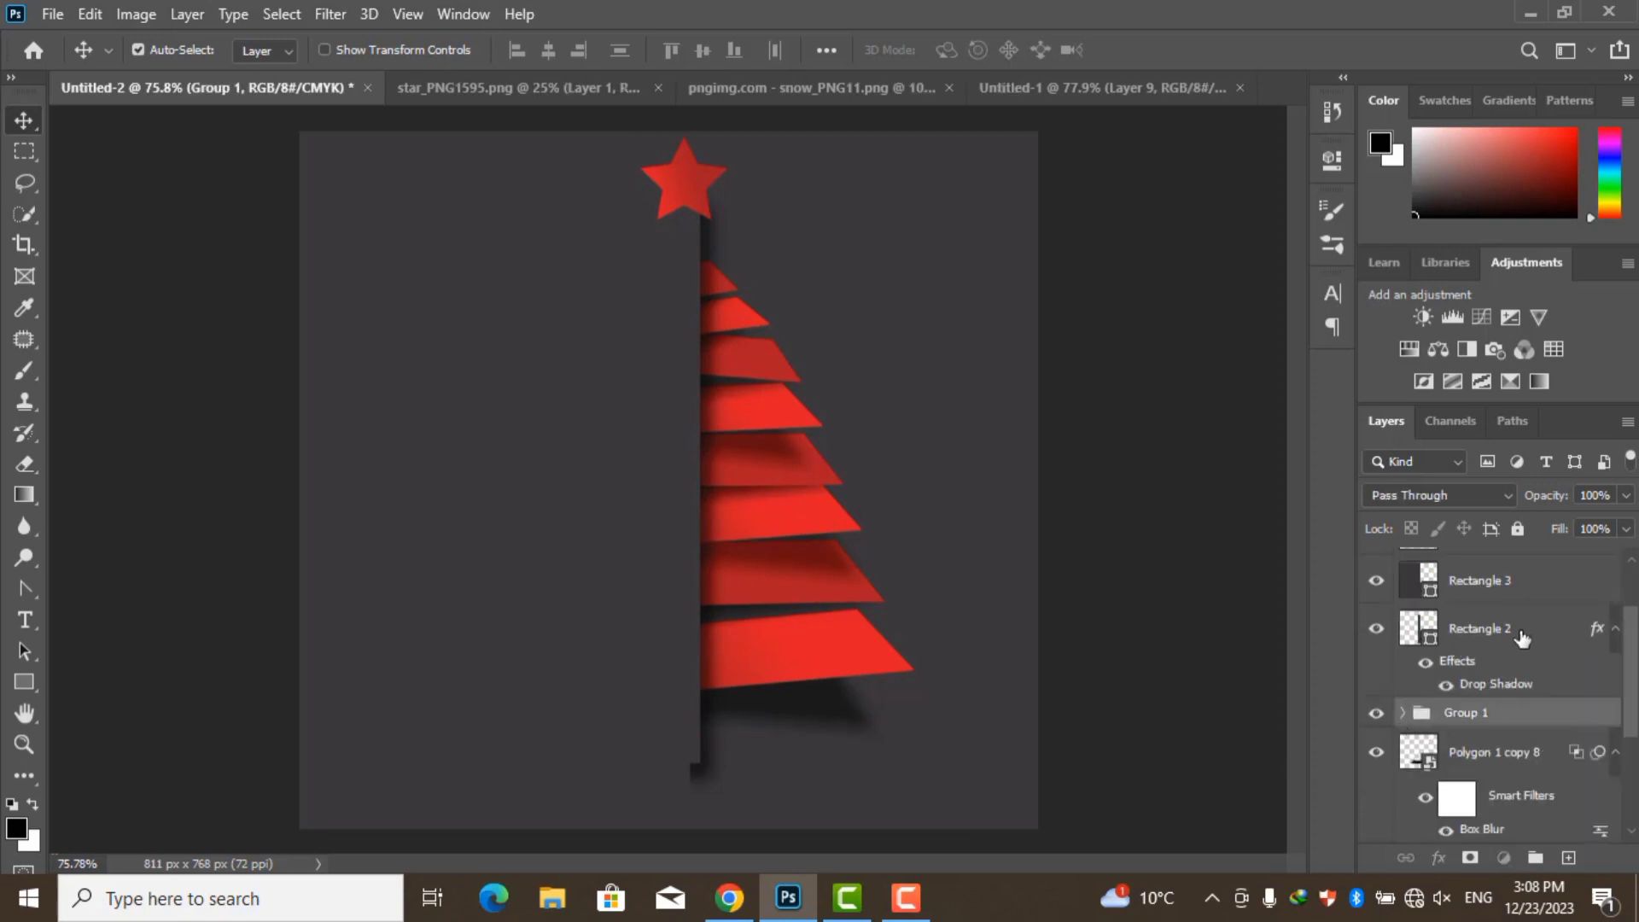
Add a new empty layer above Rectangle 2 and pick the Brush with black paint
left_click(1521, 636)
left_click(1568, 857)
scroll(740, 804, "up", 5)
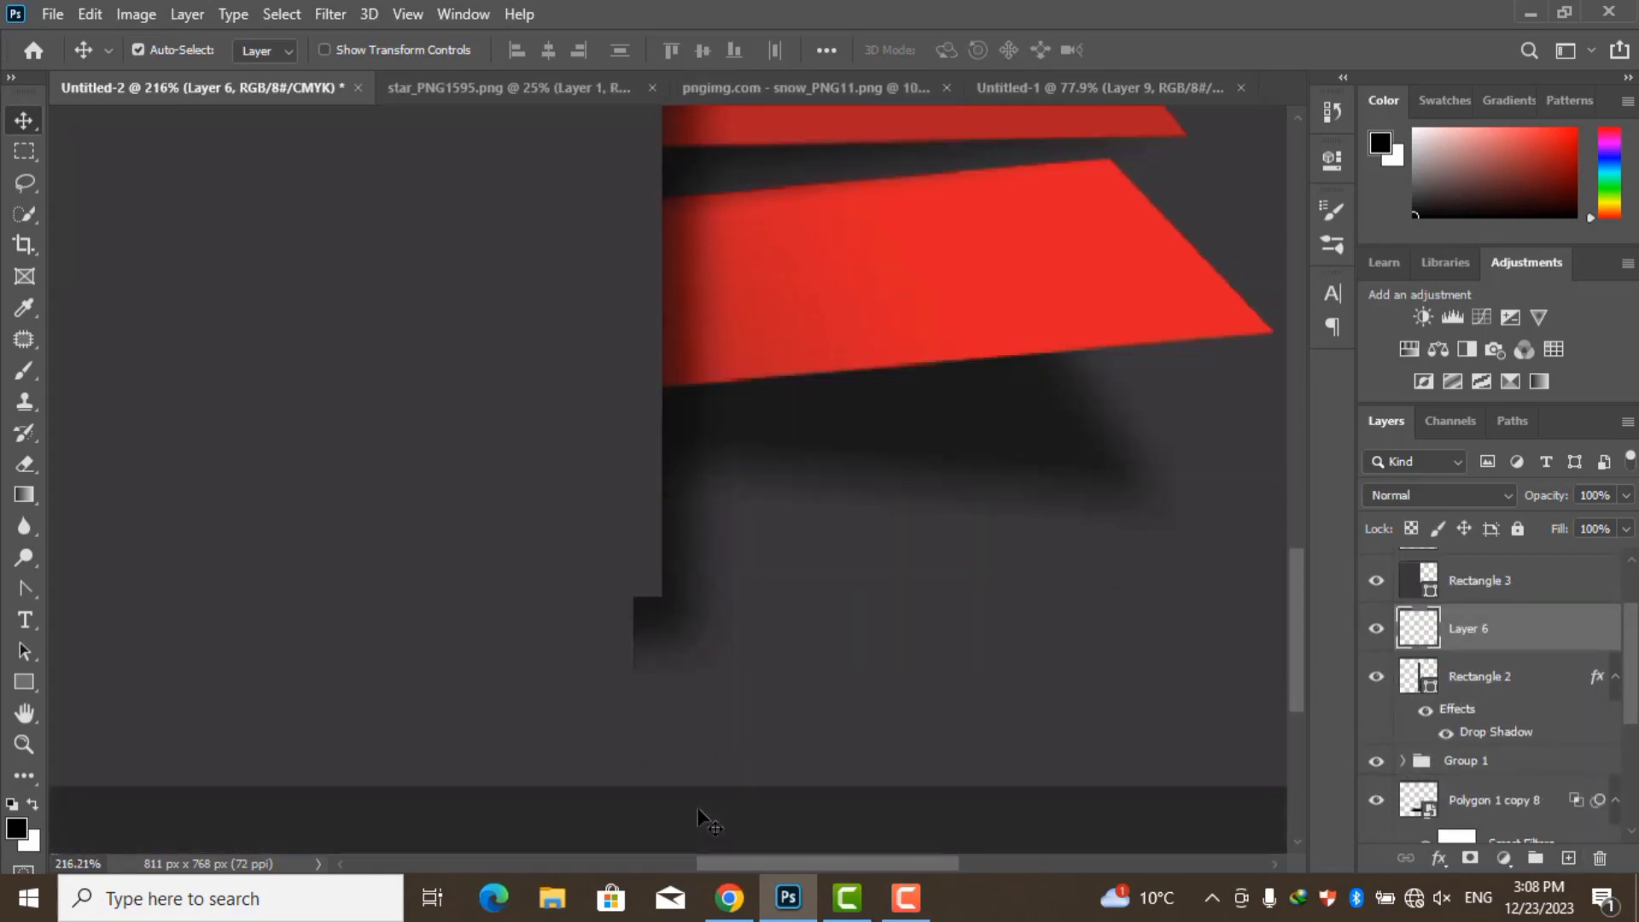
left_click(24, 370)
left_click(15, 826)
left_click(1528, 227)
Set the brush to 0% hardness and size 44, then shade along the trunk base
right_click(815, 483)
left_click_drag(1082, 587, 931, 592)
key("Escape")
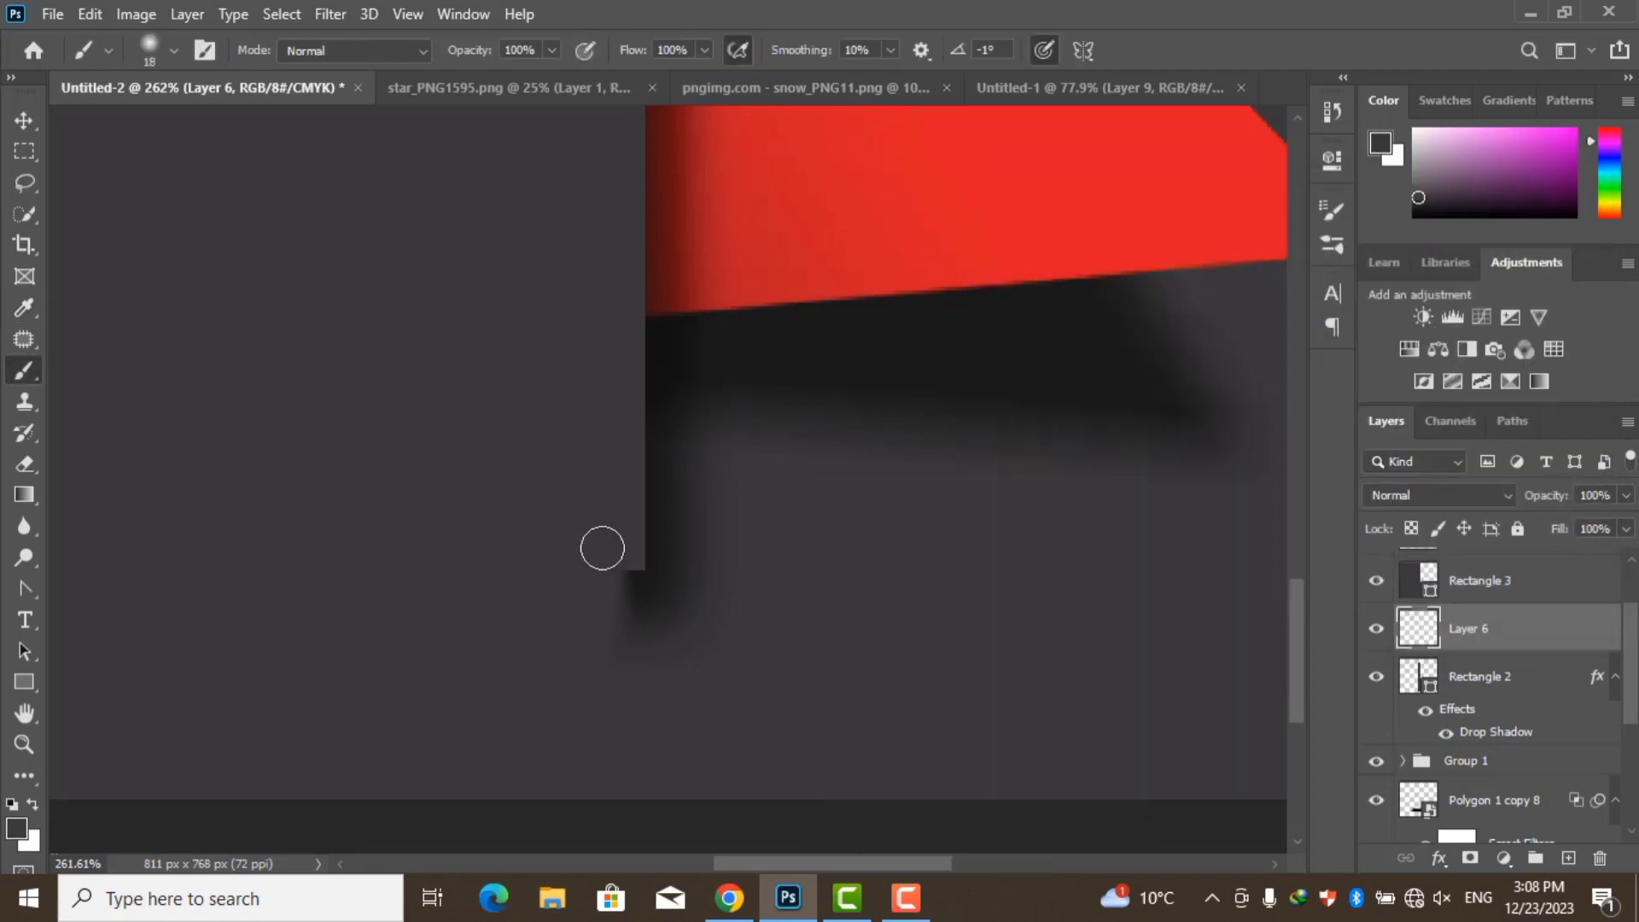
left_click_drag(600, 598, 647, 614)
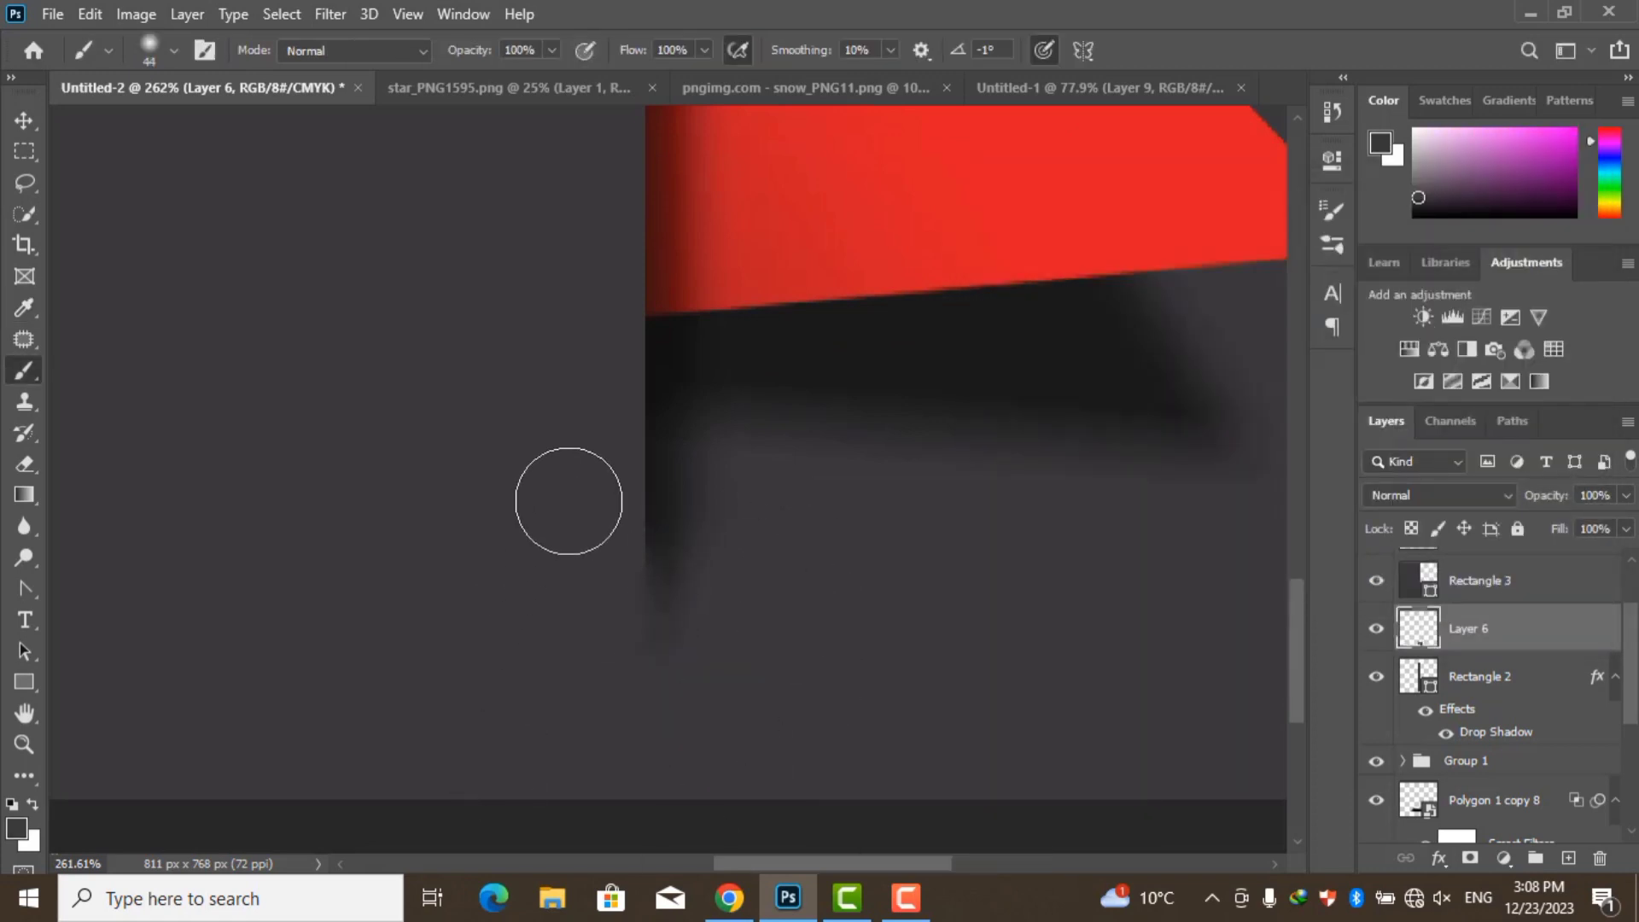
scroll(568, 695, "down", 10)
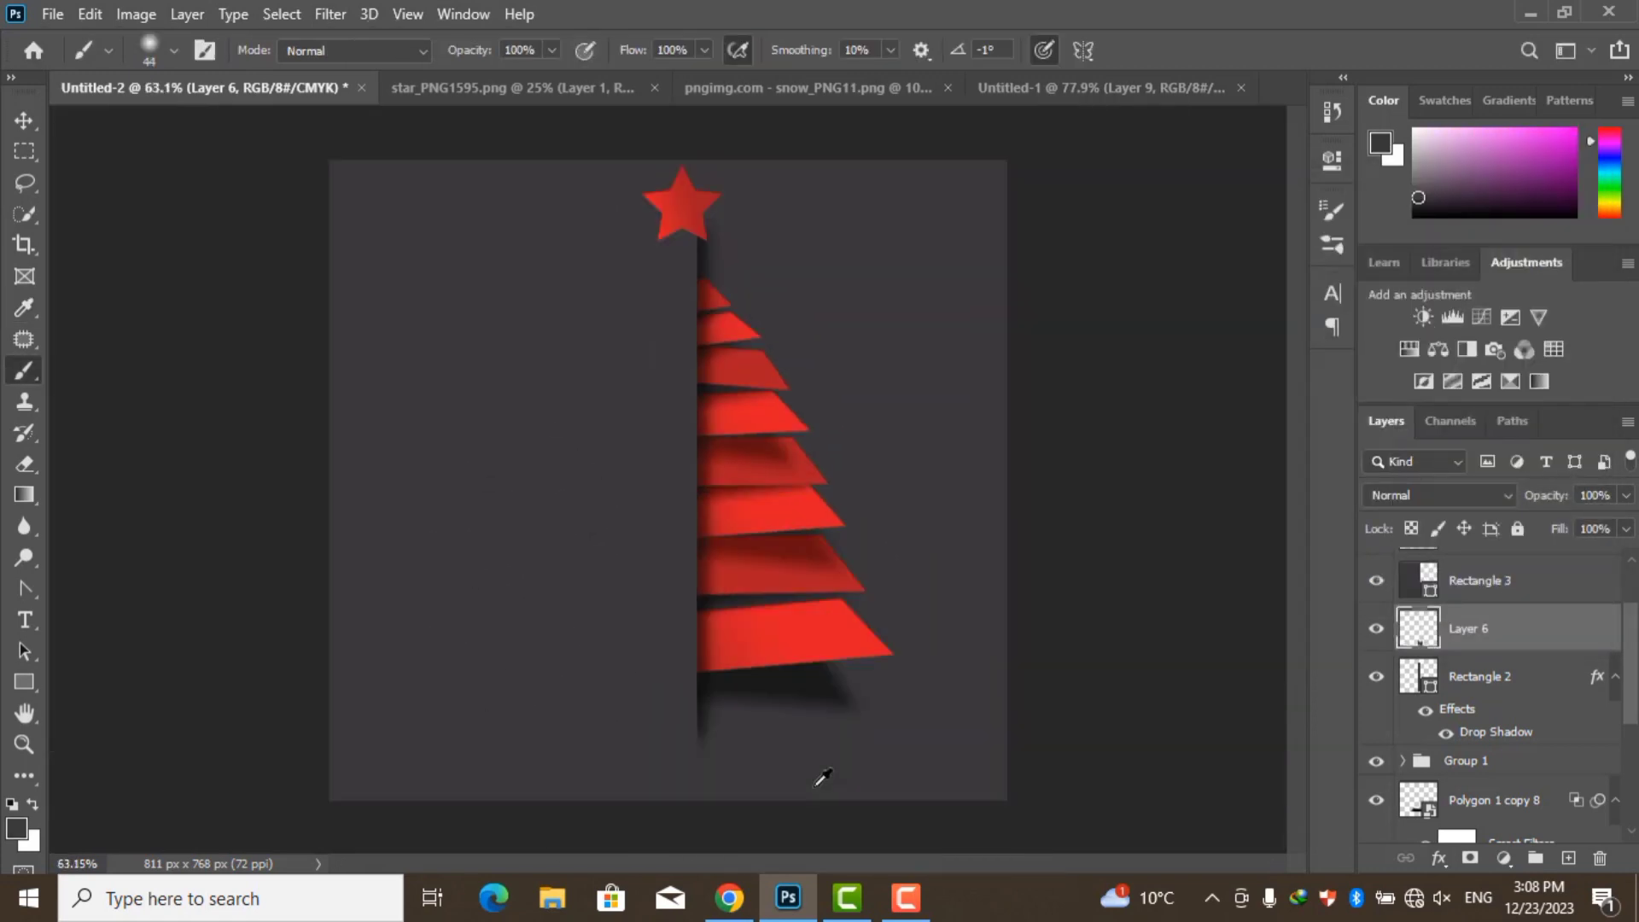
scroll(822, 773, "up", 5)
scroll(749, 834, "up", 2)
left_click_drag(703, 757, 768, 704)
scroll(739, 731, "up", 2)
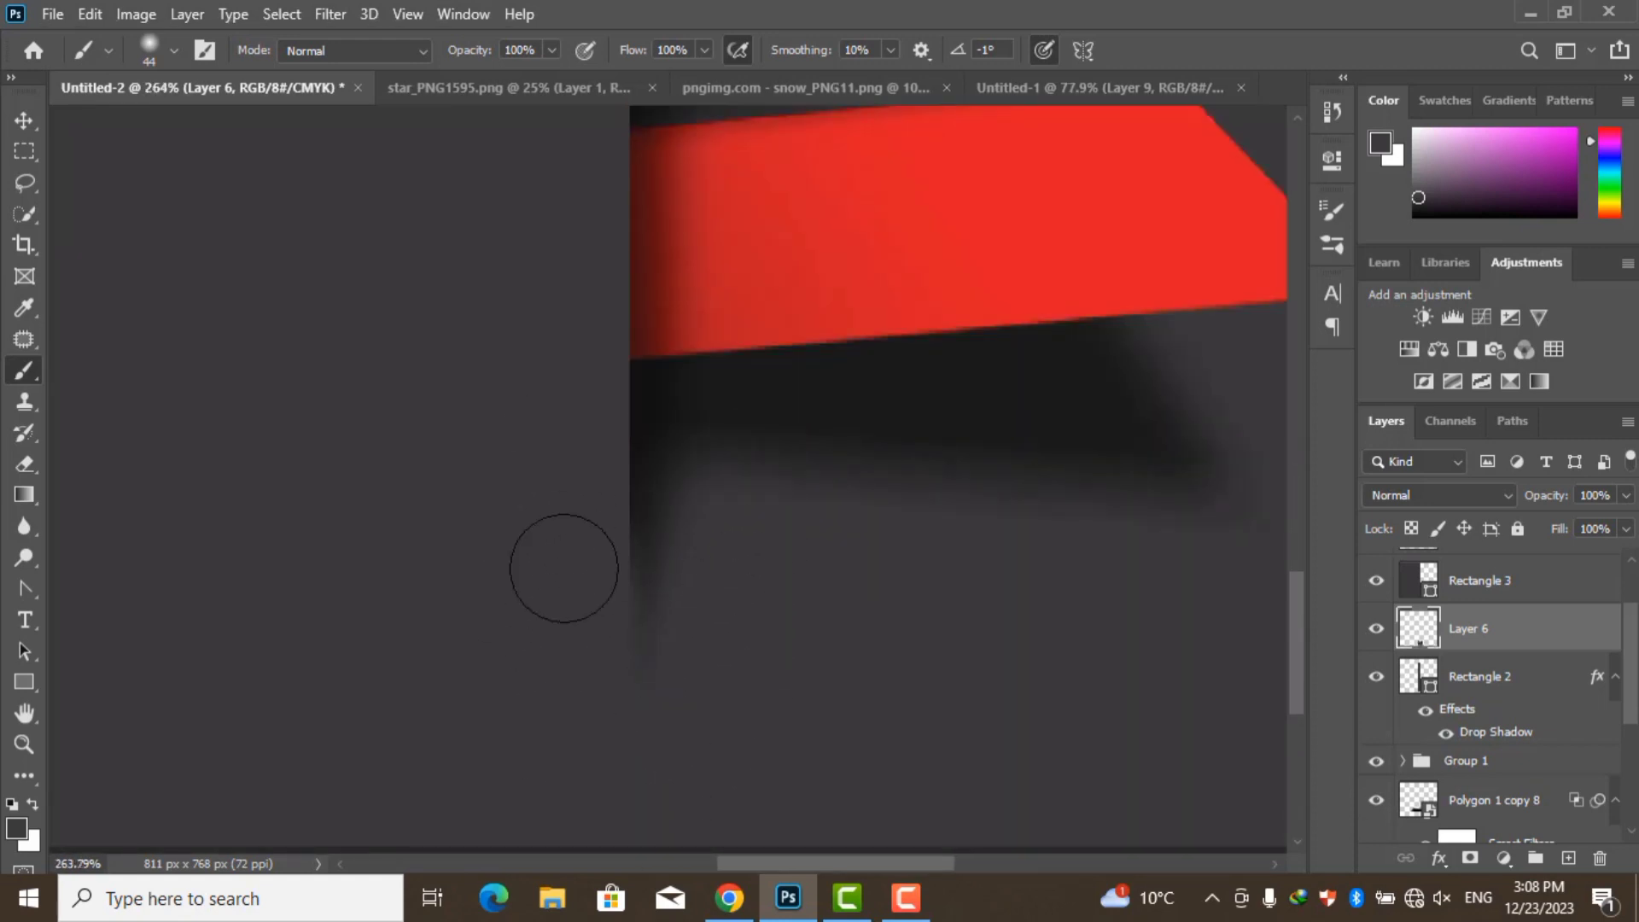
scroll(574, 643, "down", 3)
scroll(837, 535, "down", 5)
Nudge the star into place atop the tree with Free Transform
key("v")
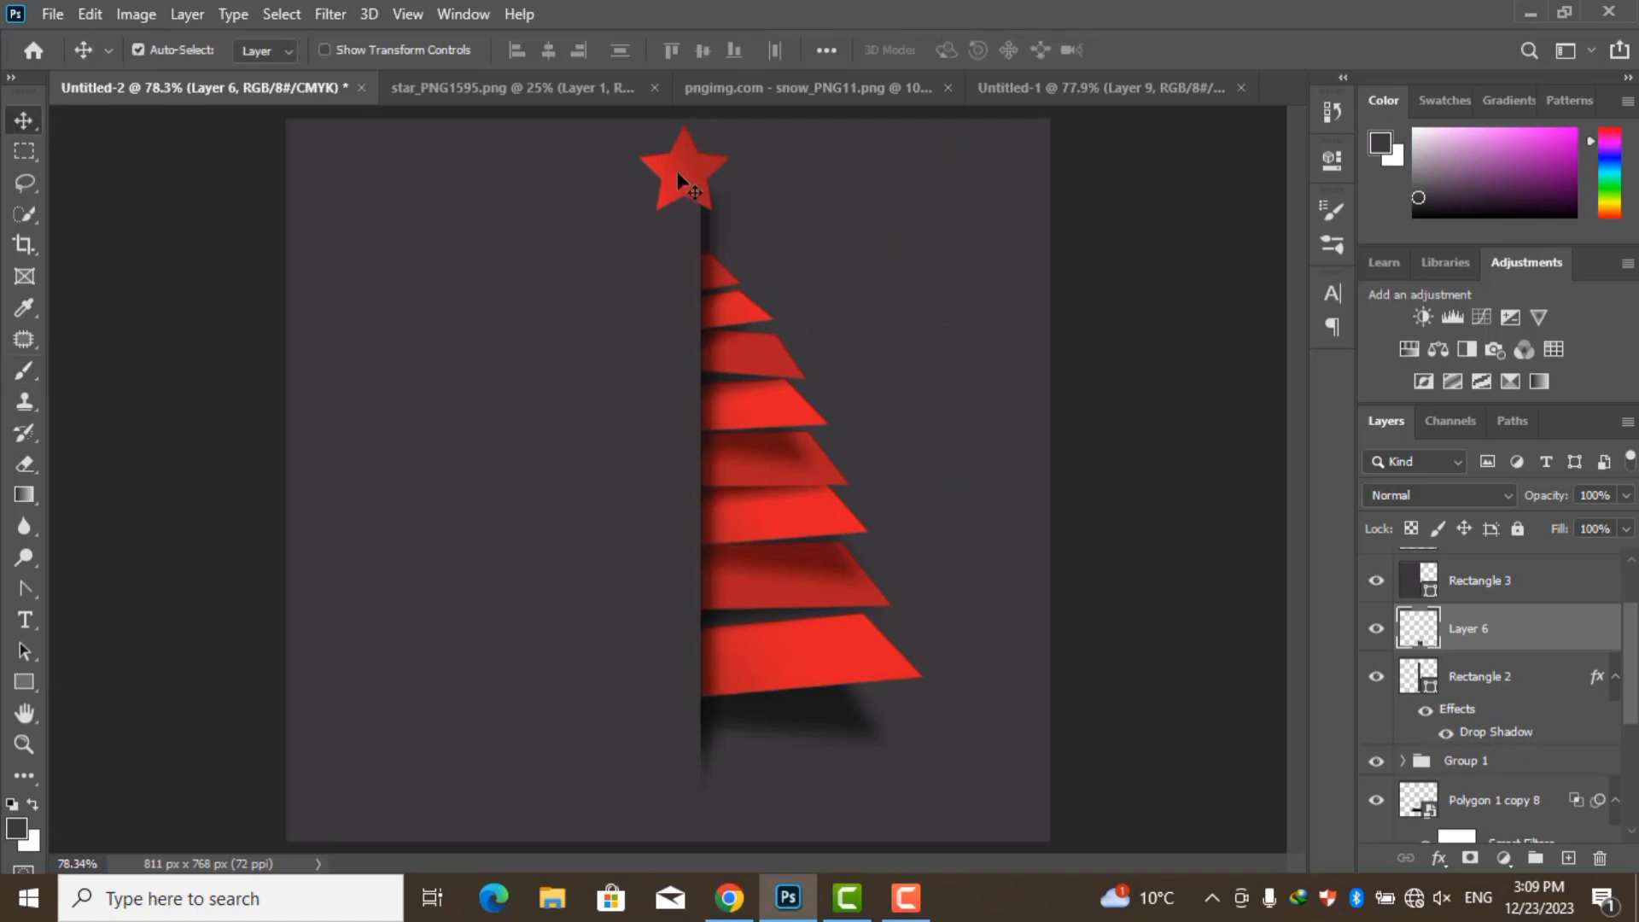
scroll(1528, 640, "up", 2)
left_click(1528, 640)
key("ctrl+t")
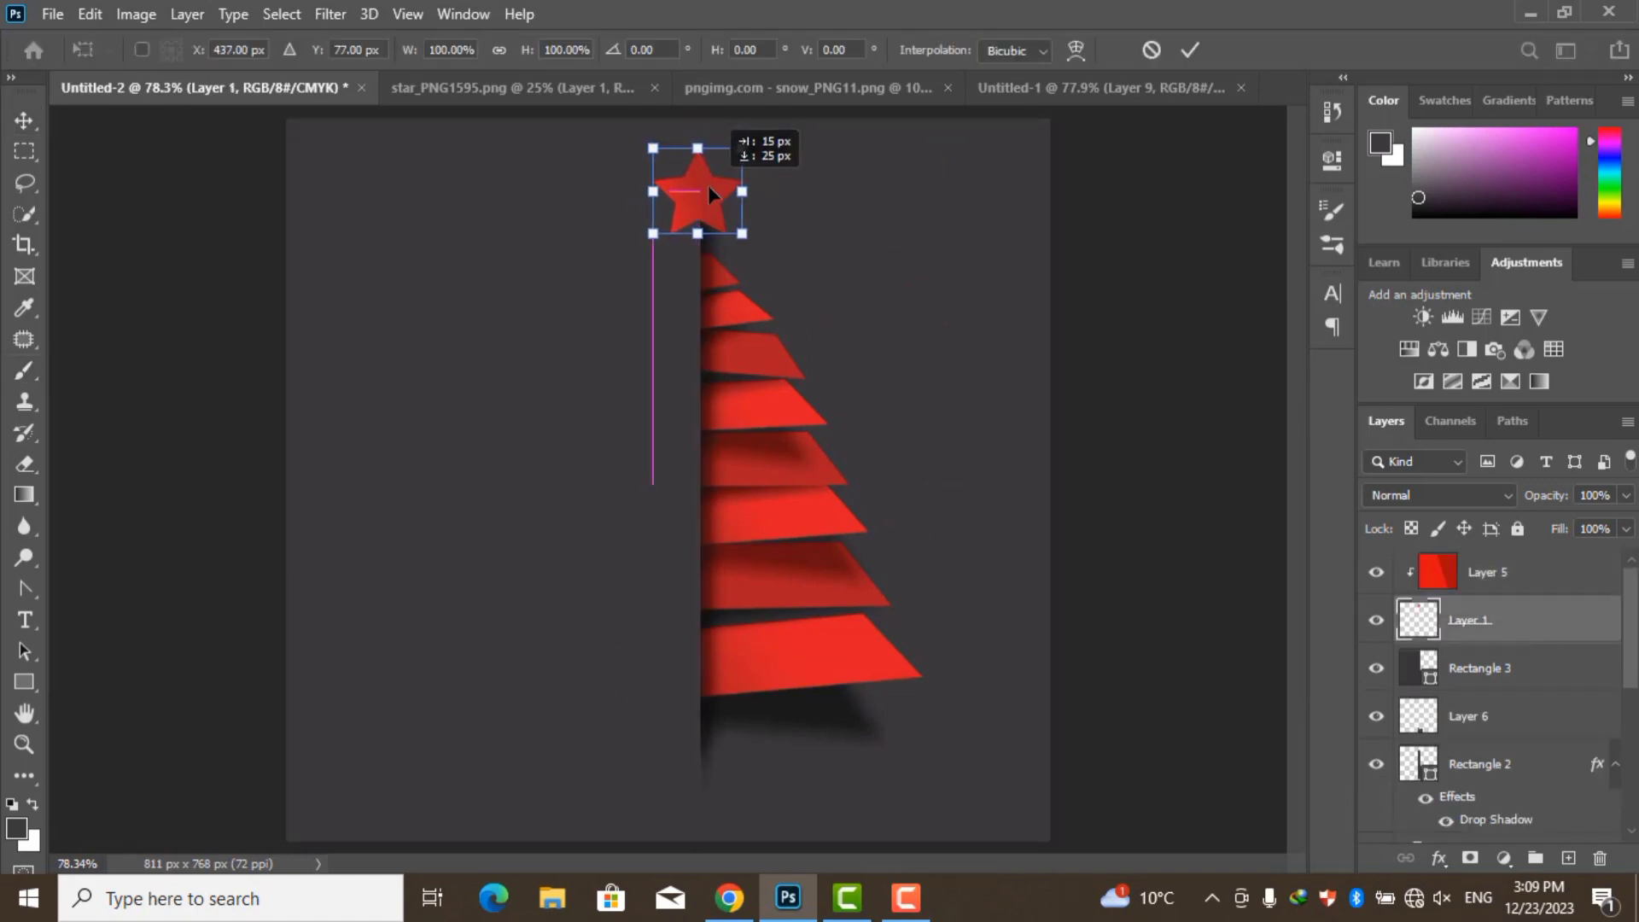
left_click_drag(714, 183, 708, 186)
left_click(1190, 49)
Duplicate the star layer and set up the Paint Bucket with black foreground colour
key("ctrl+j")
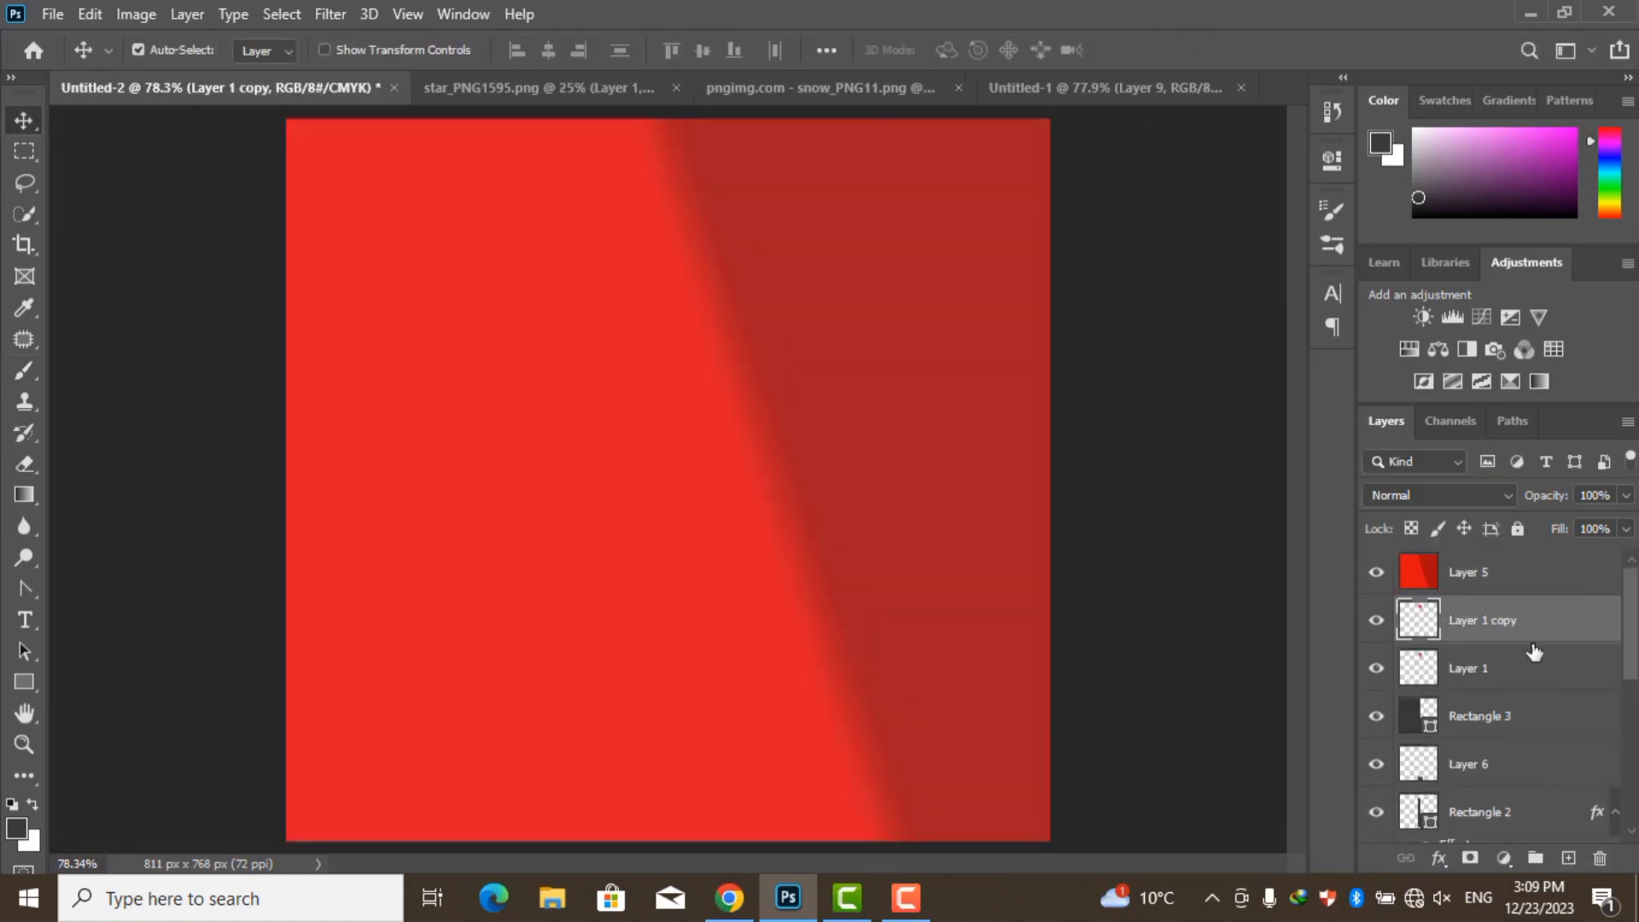
left_click(1399, 587, "alt")
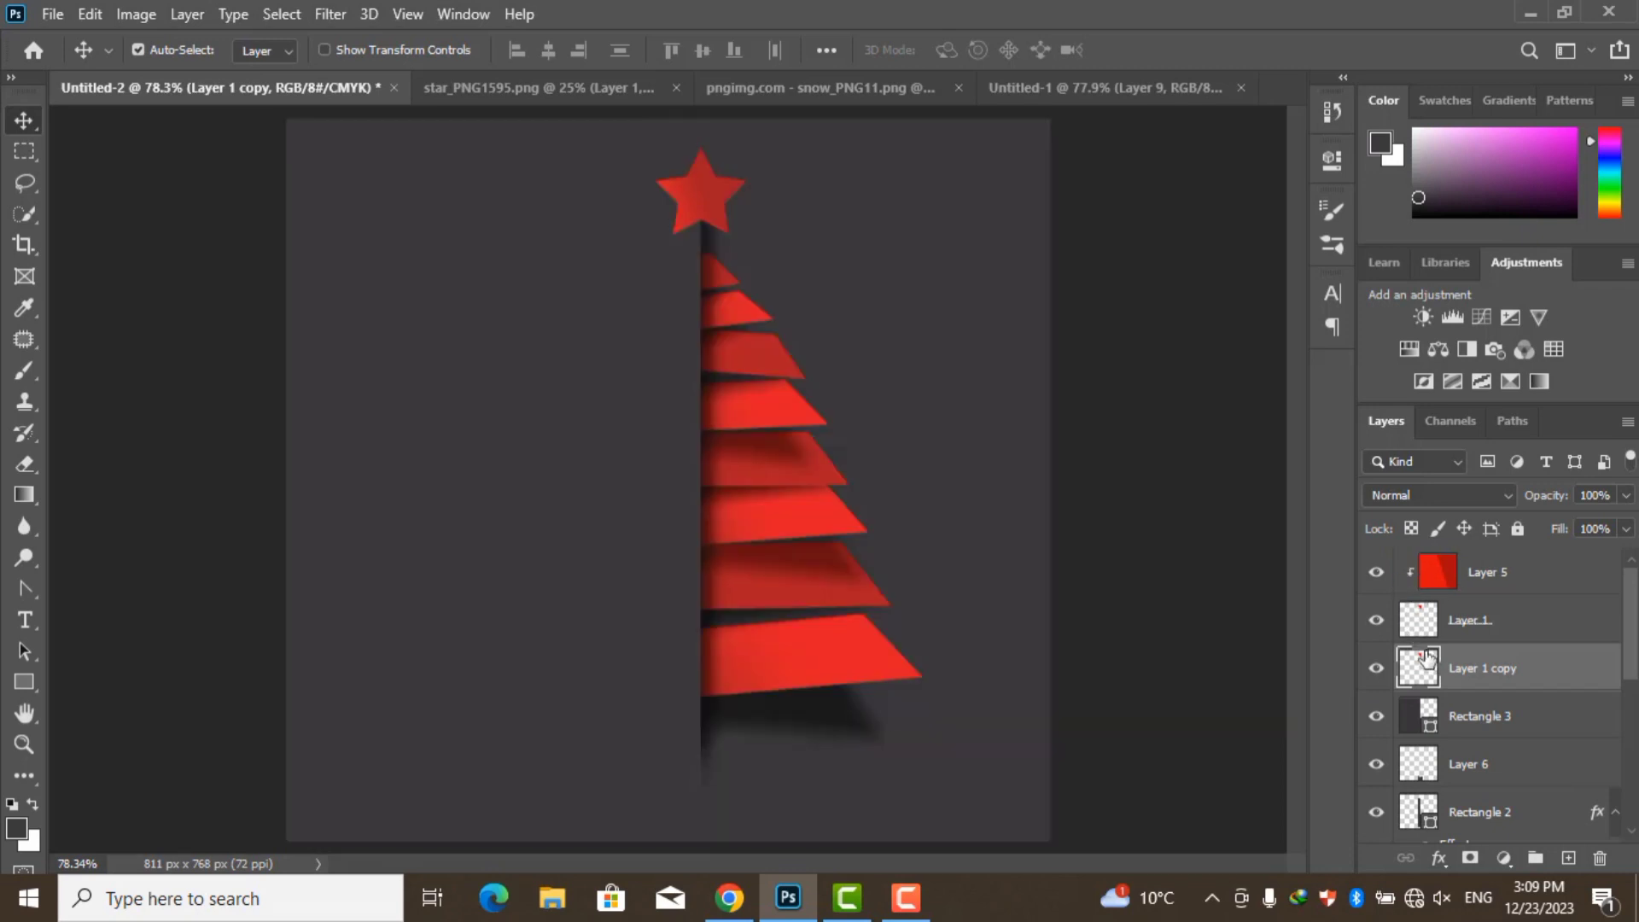
left_click(24, 686)
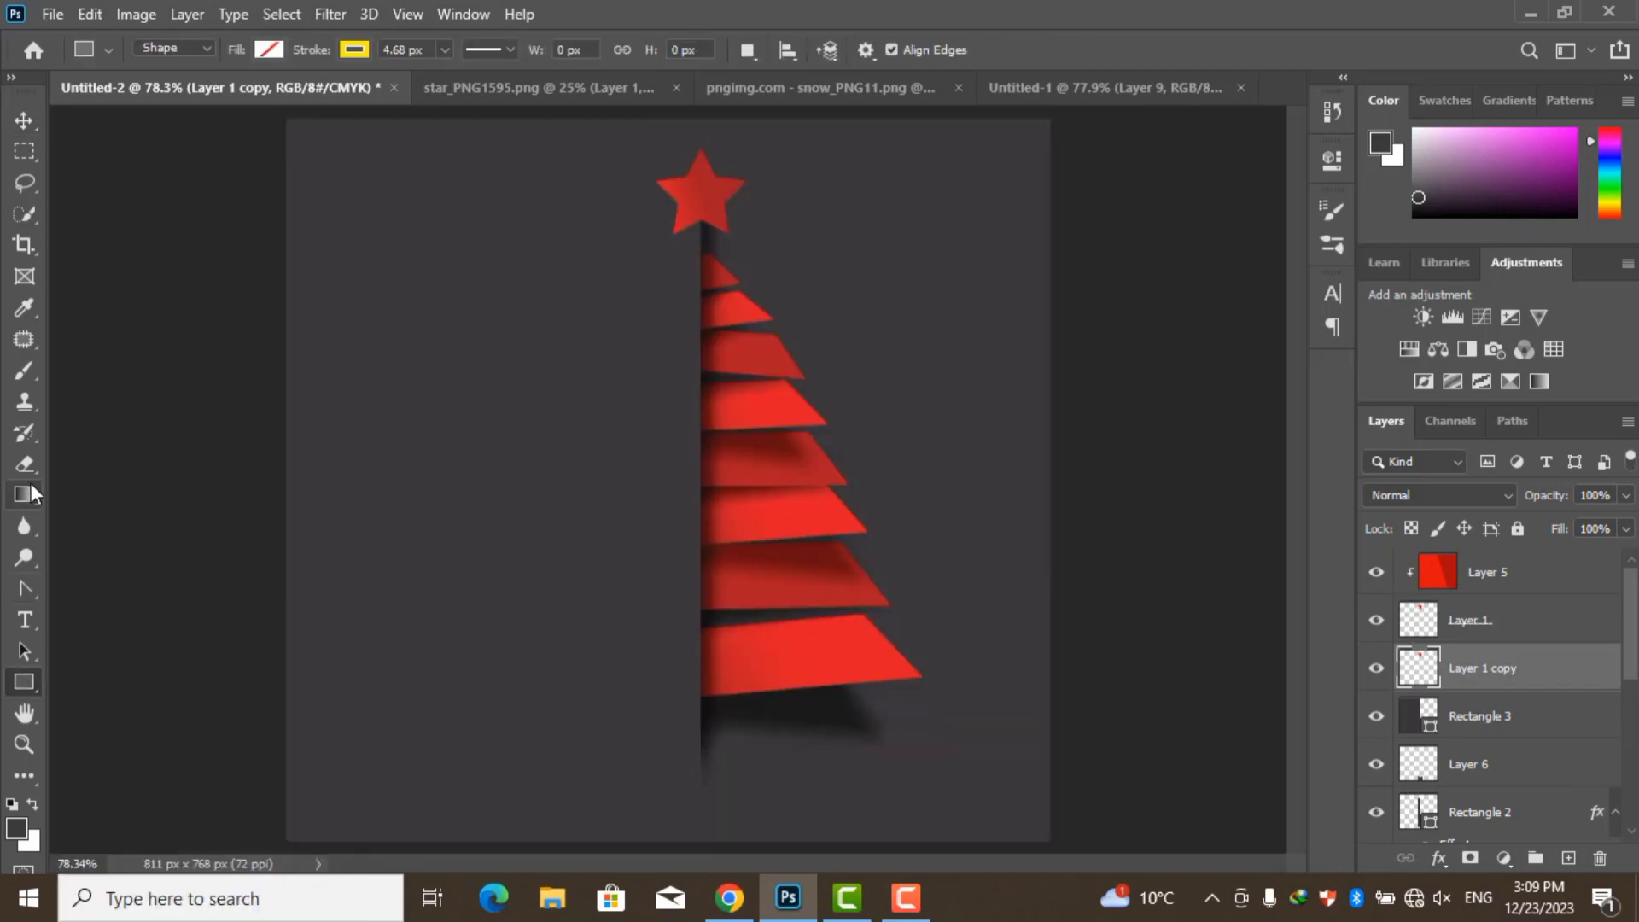
right_click(26, 498)
left_click(111, 512)
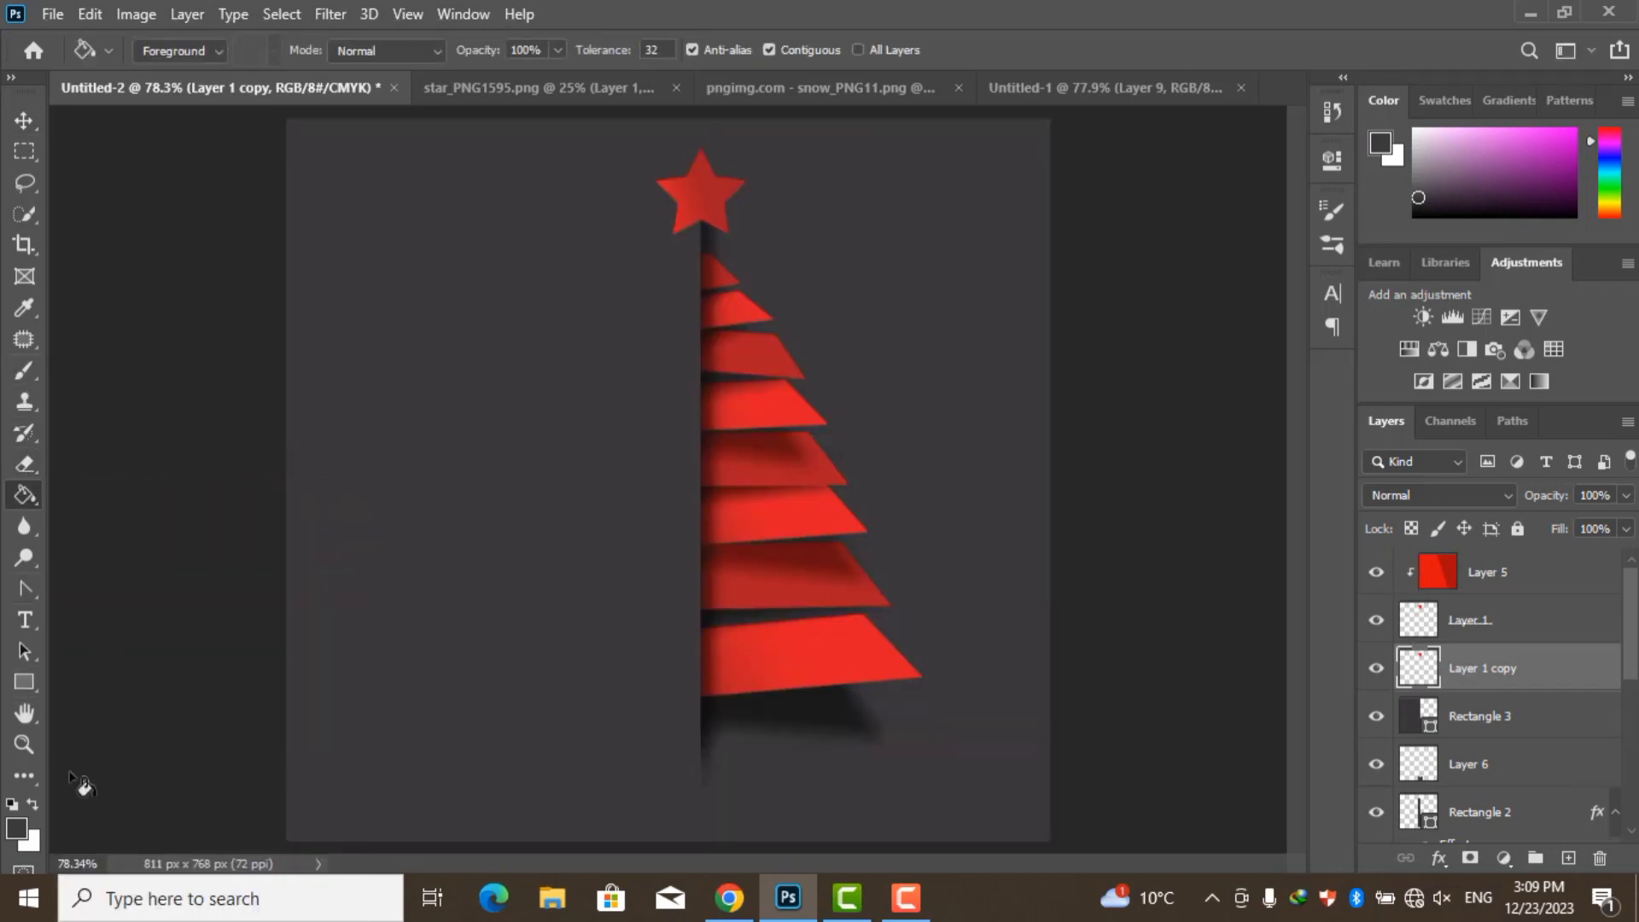
left_click(24, 832)
left_click(1524, 232)
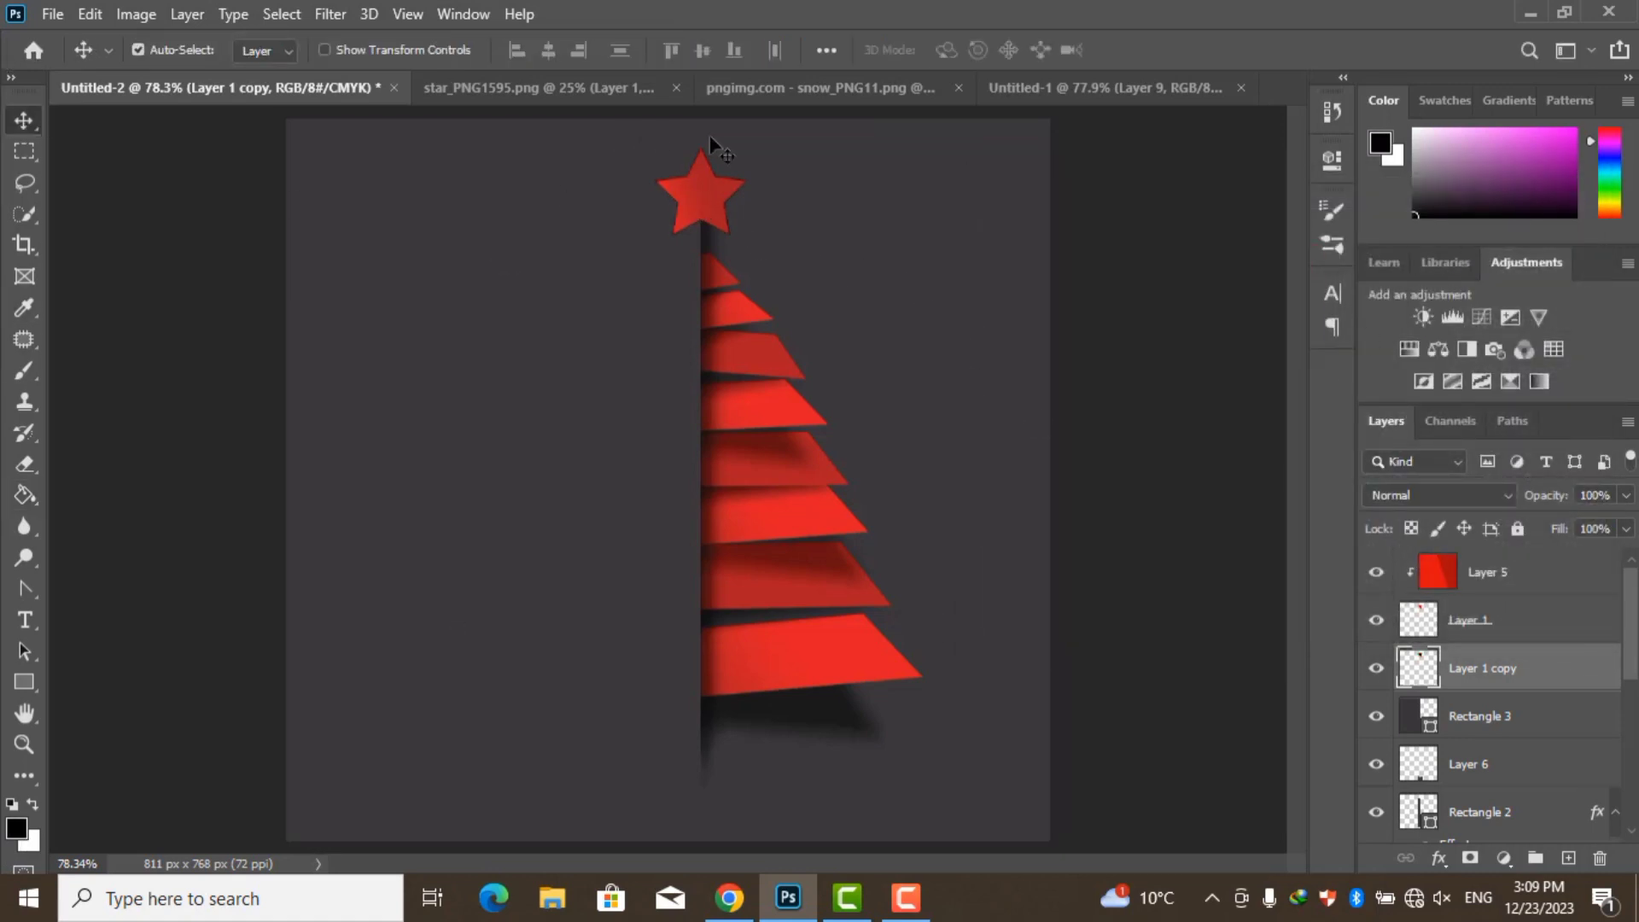
Rotate the star copy about 12 degrees and shift it right and down
scroll(699, 204, "up", 5)
scroll(719, 292, "up", 2)
scroll(720, 292, "up", 4)
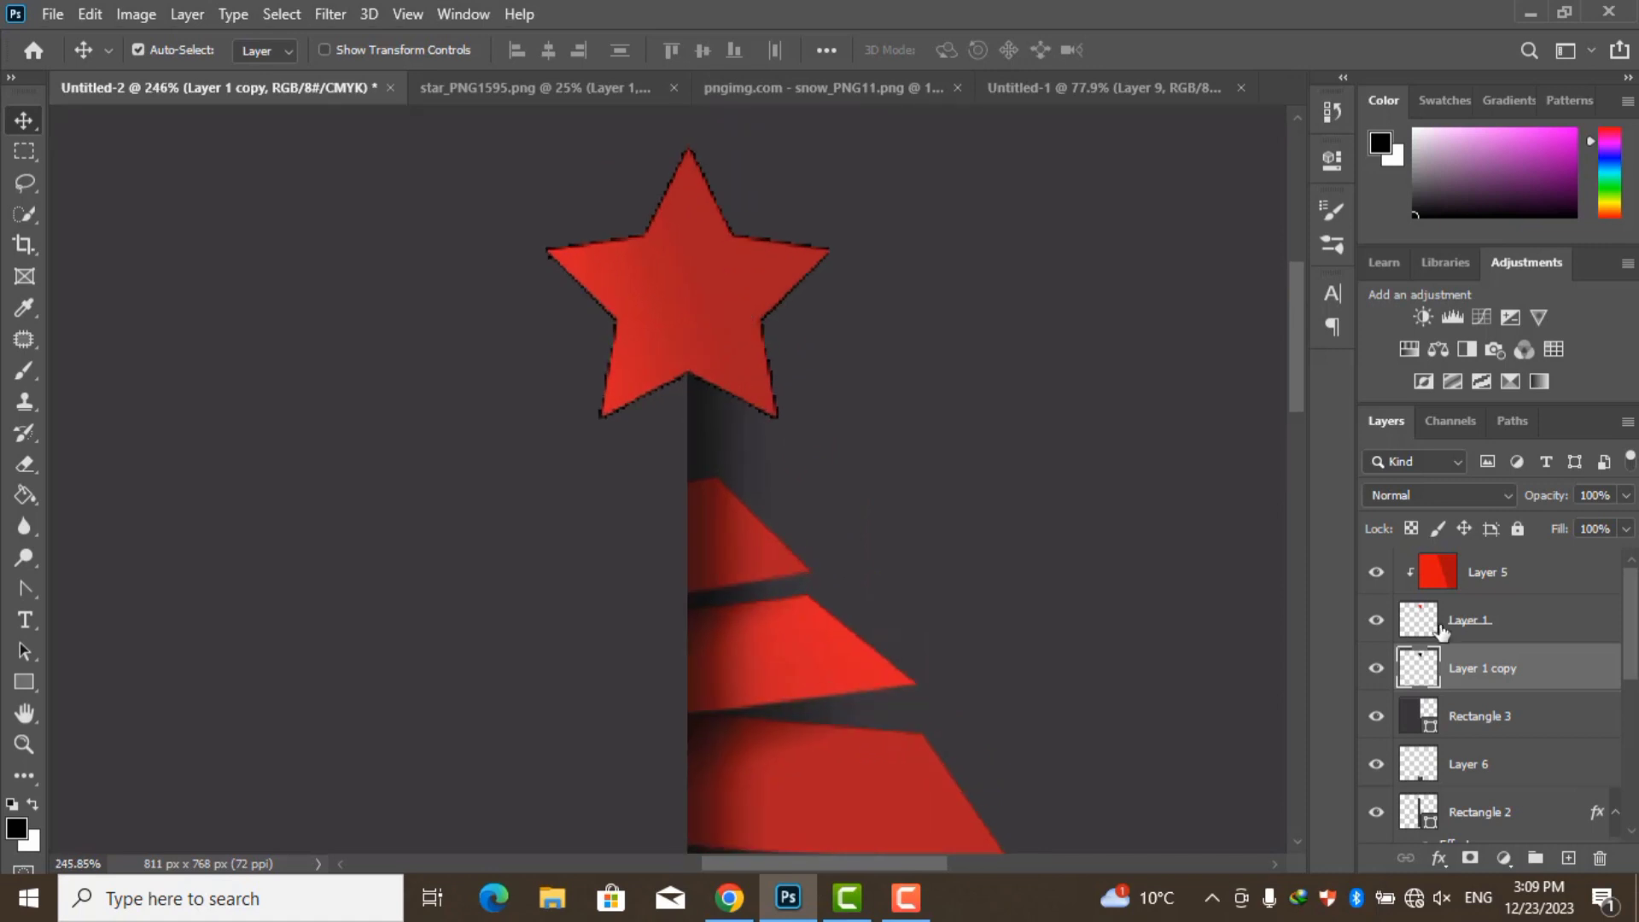
key("ctrl+t")
left_click_drag(440, 207, 524, 188)
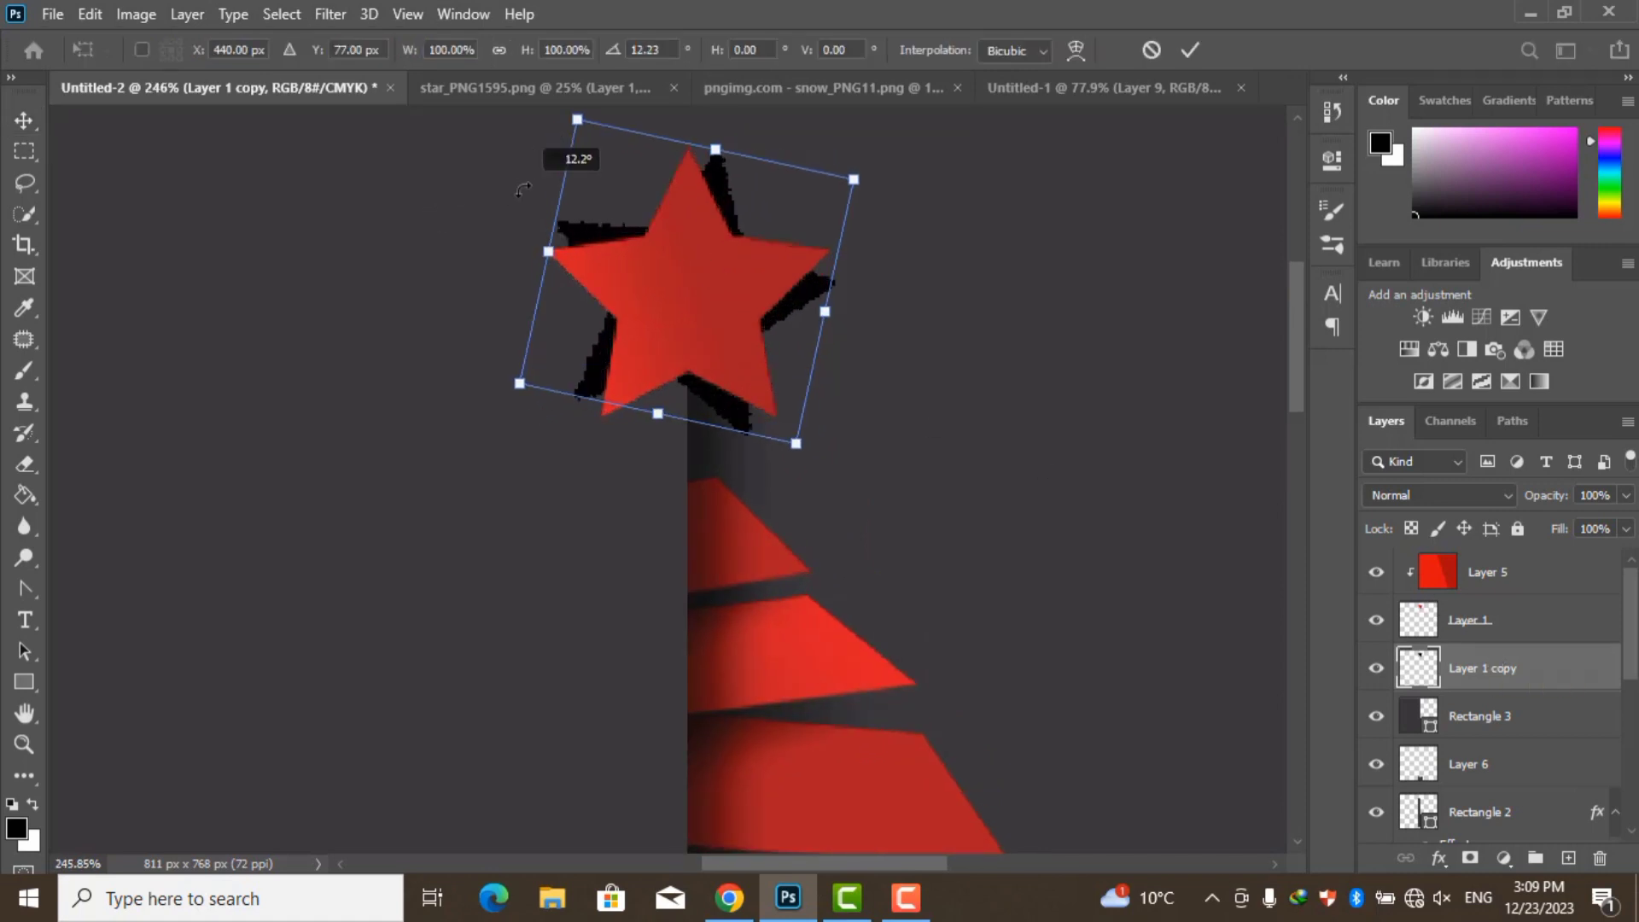
left_click_drag(697, 309, 778, 350)
left_click(1188, 51)
Mask the star copy and apply a Box Blur to its pixels as a soft shadow
left_click(1470, 857, "alt")
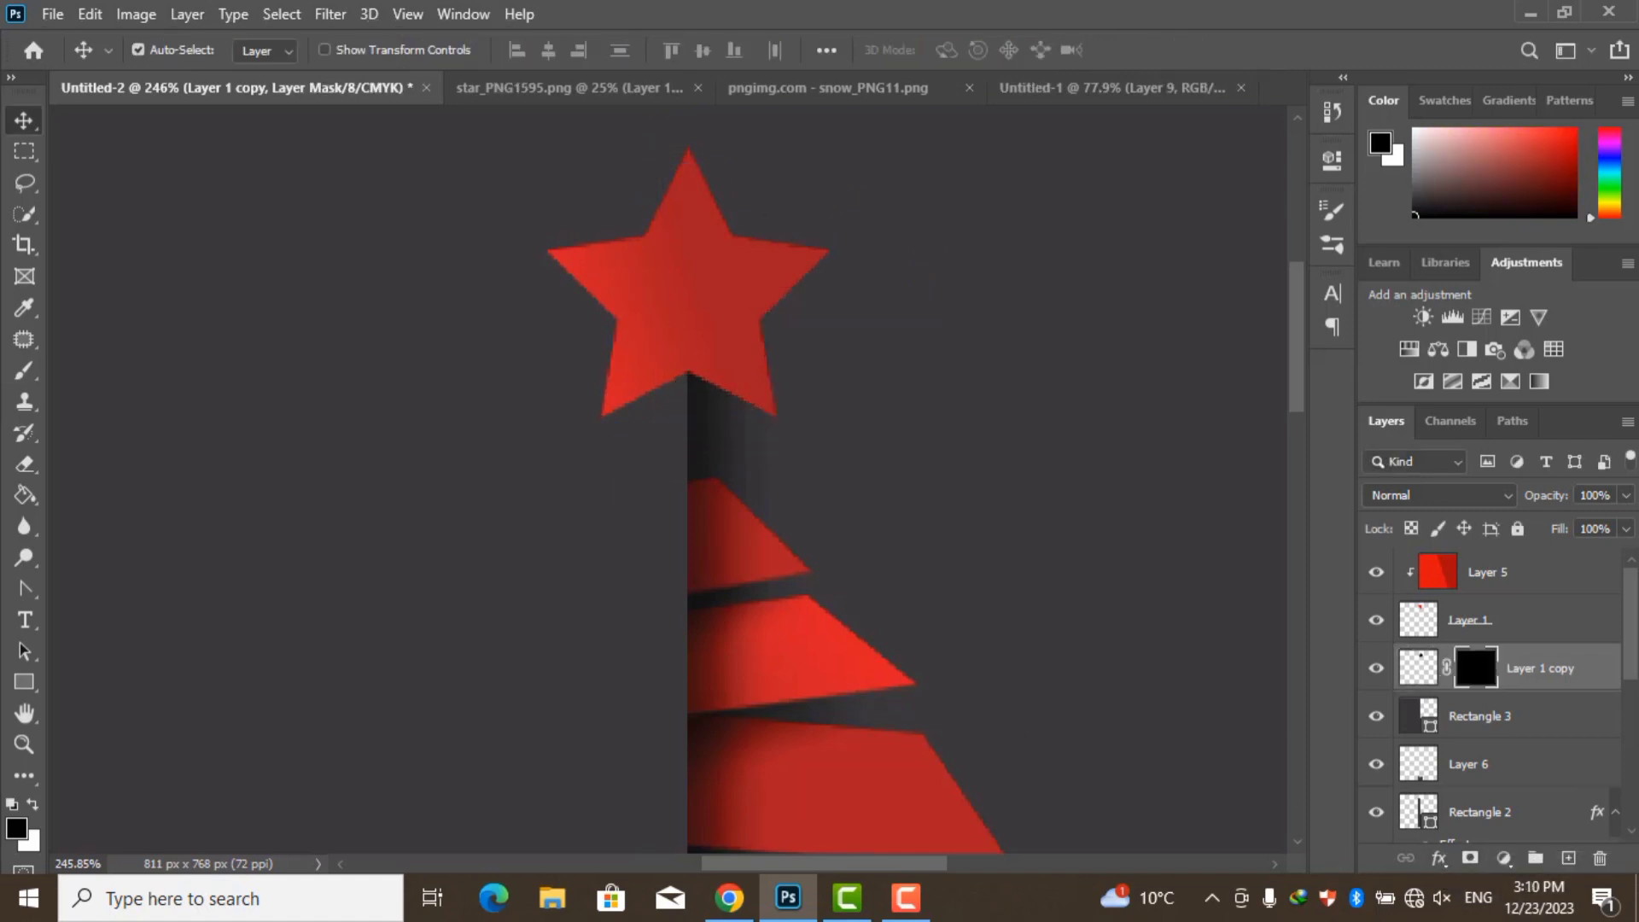
key("b")
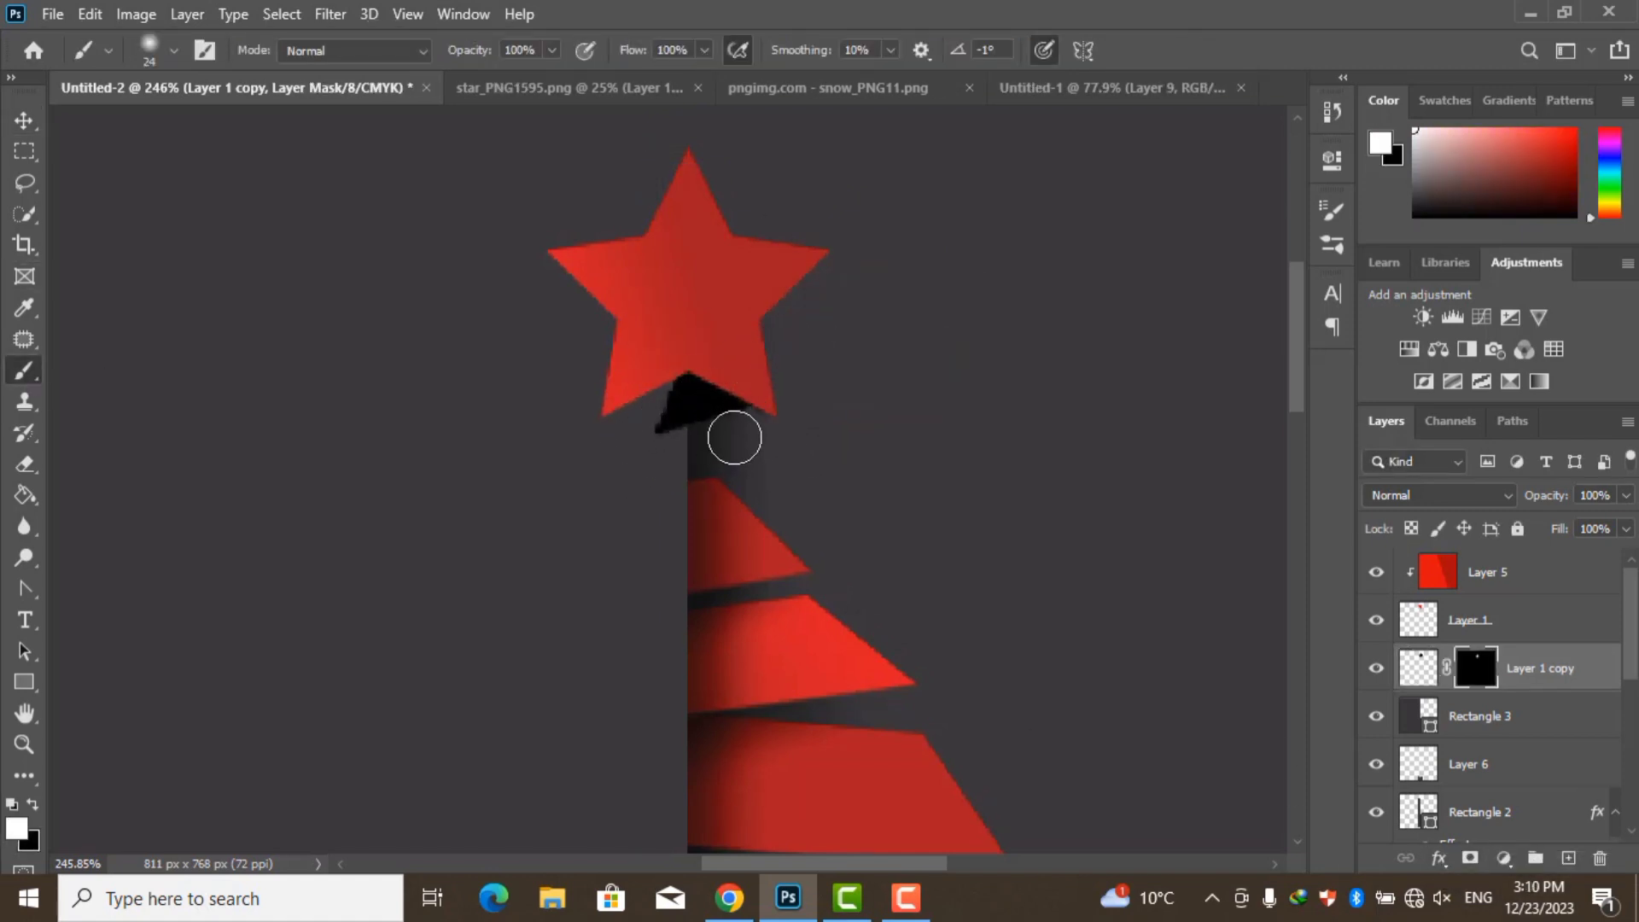
scroll(734, 437, "down", 2)
left_click(1417, 668)
left_click(331, 13)
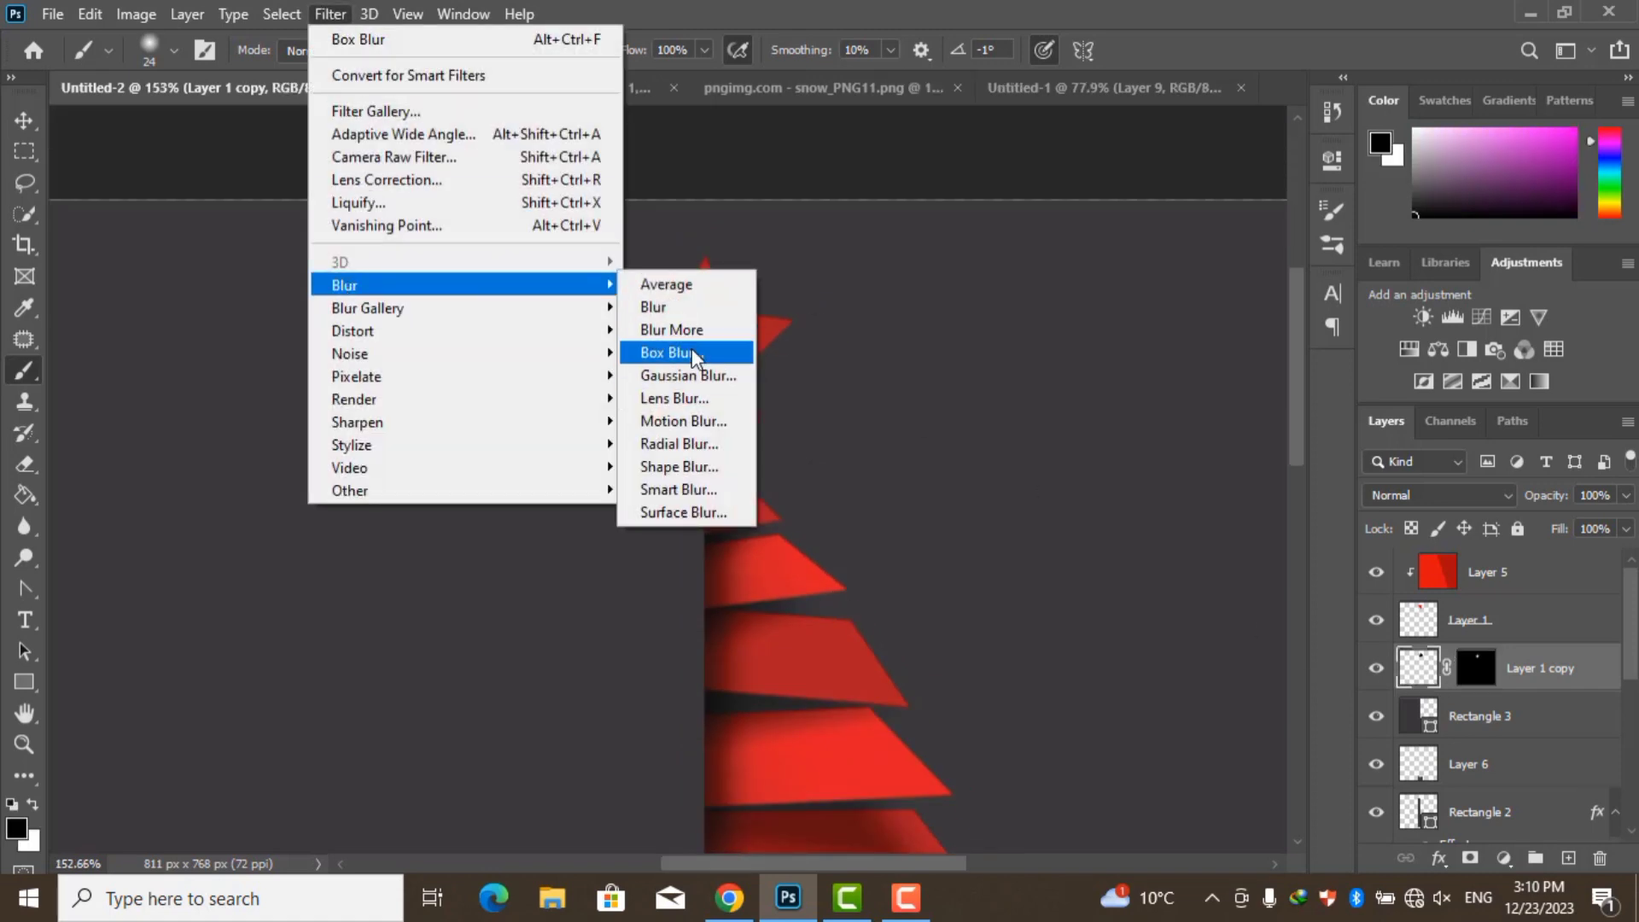
left_click(693, 352)
left_click(1165, 253)
key("ctrl+minus")
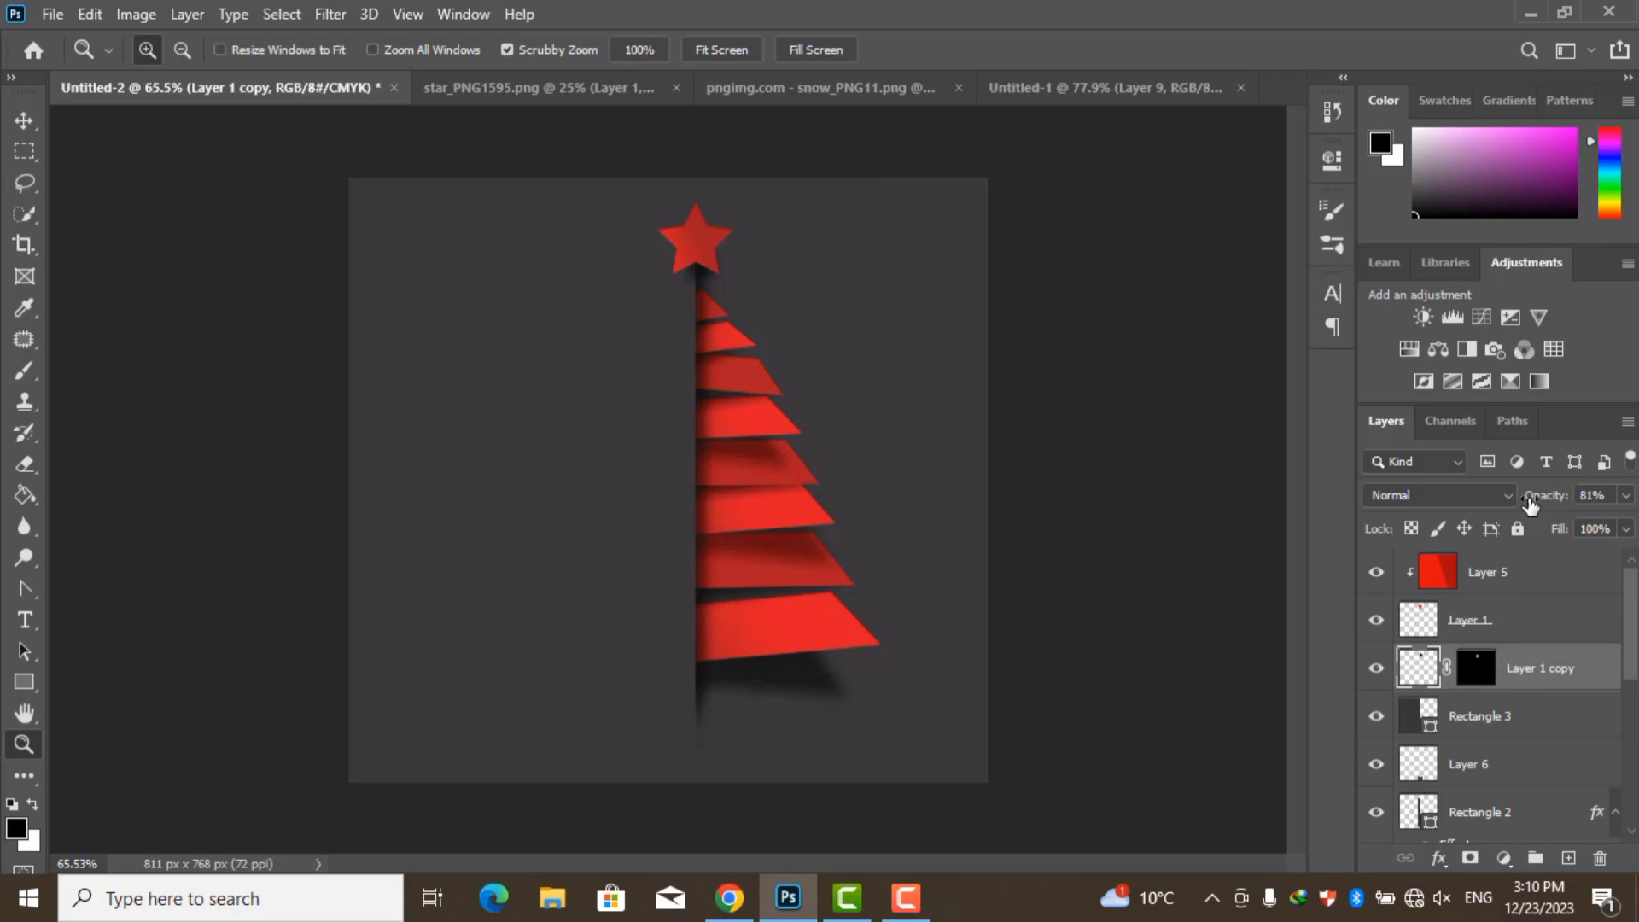
Bring the snow image onto the card and place it in the top-left
left_click(787, 84)
key("v")
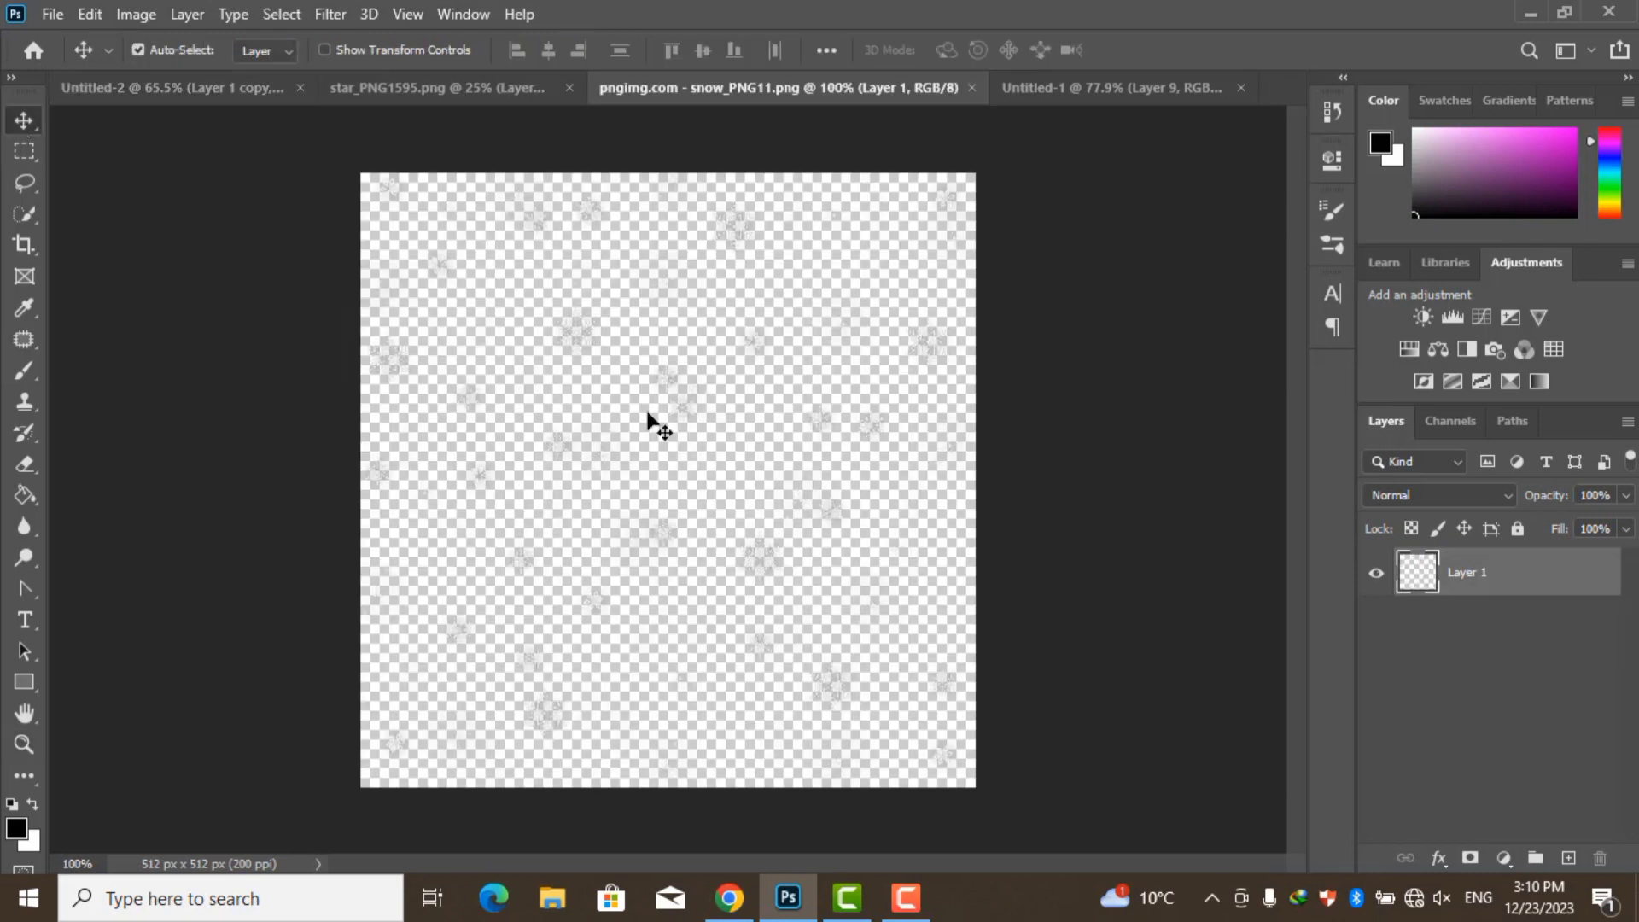
left_click_drag(647, 425, 699, 439)
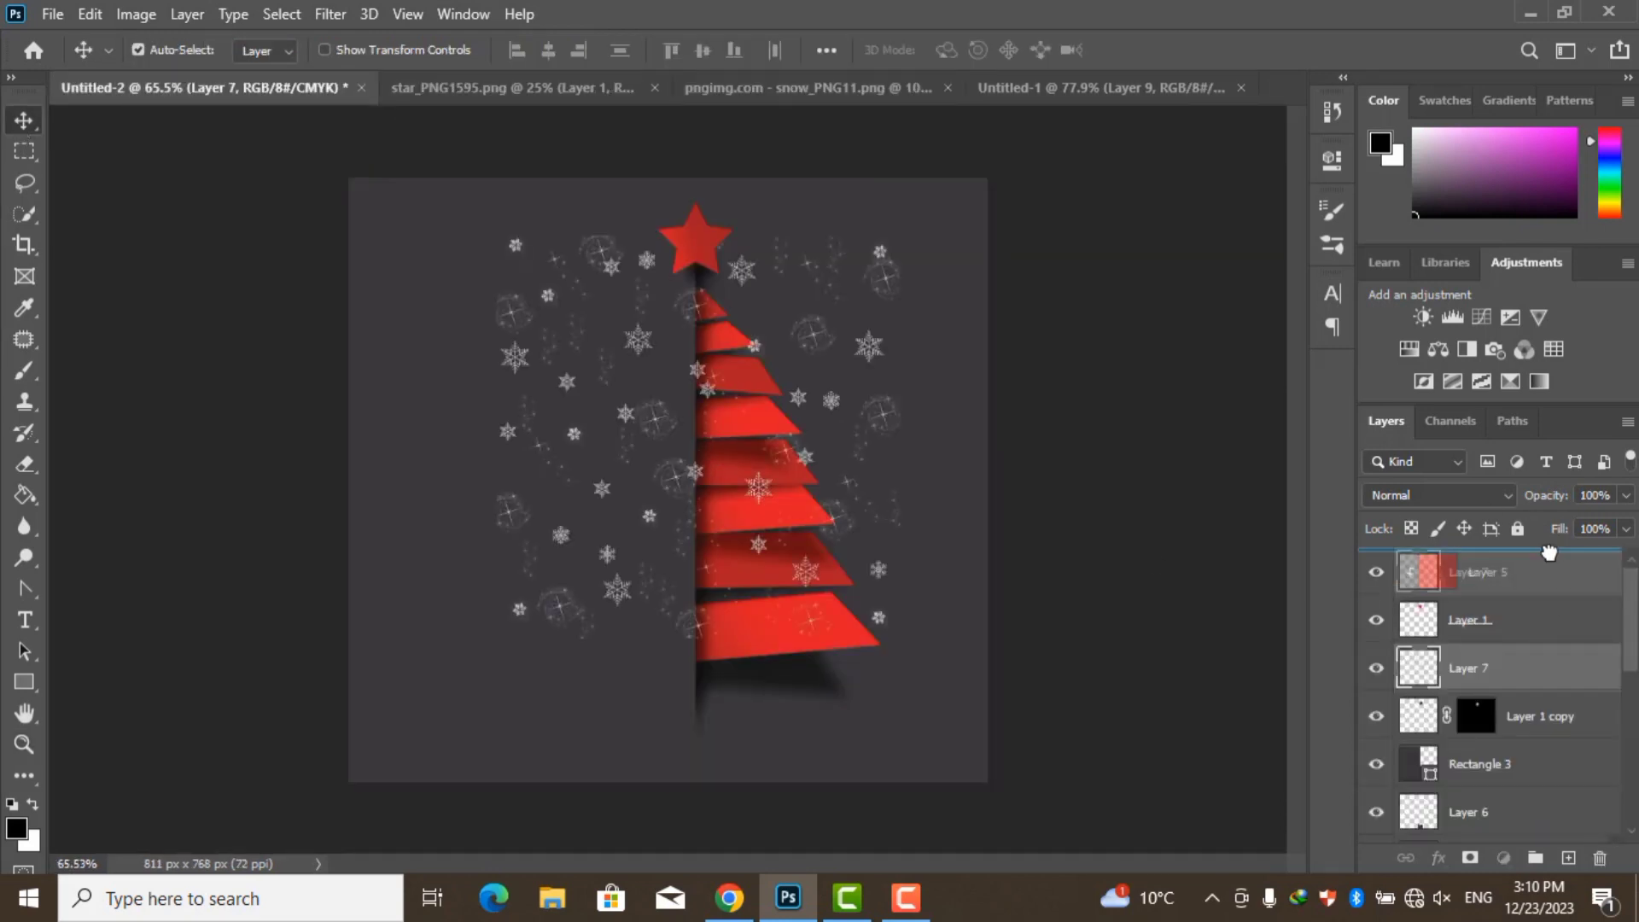
left_click_drag(1549, 552, 1549, 563)
key("ctrl+t")
left_click_drag(608, 377, 547, 369)
key("Return")
Duplicate the snow layer and move the copy to the right half
key("ctrl+j")
key("ctrl+t")
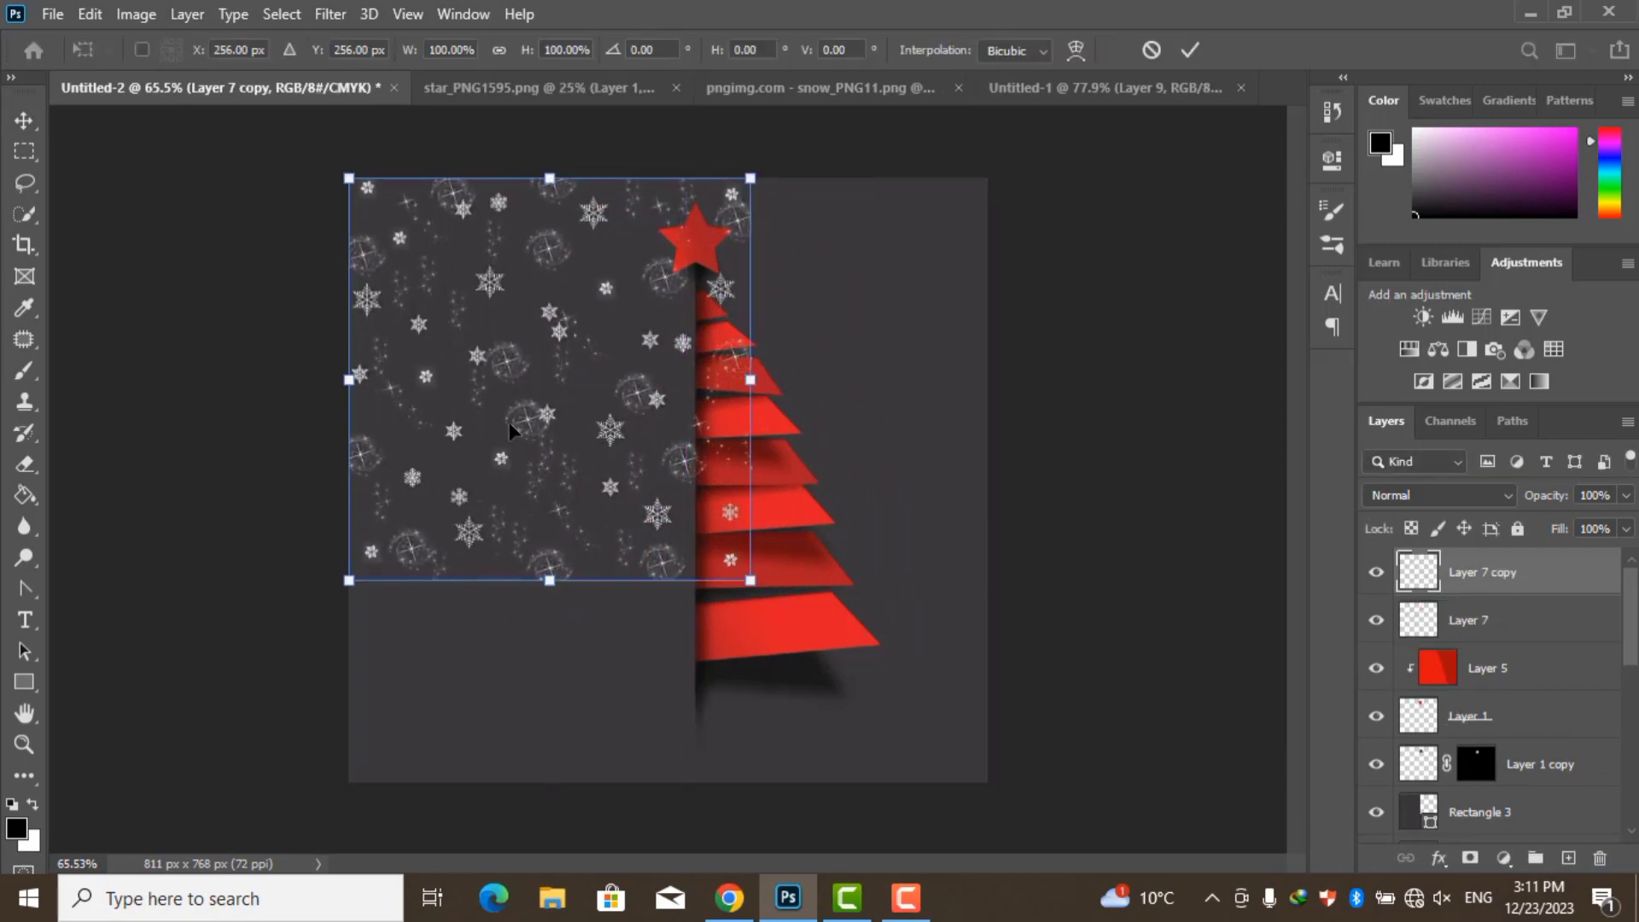
left_click_drag(509, 422, 806, 403)
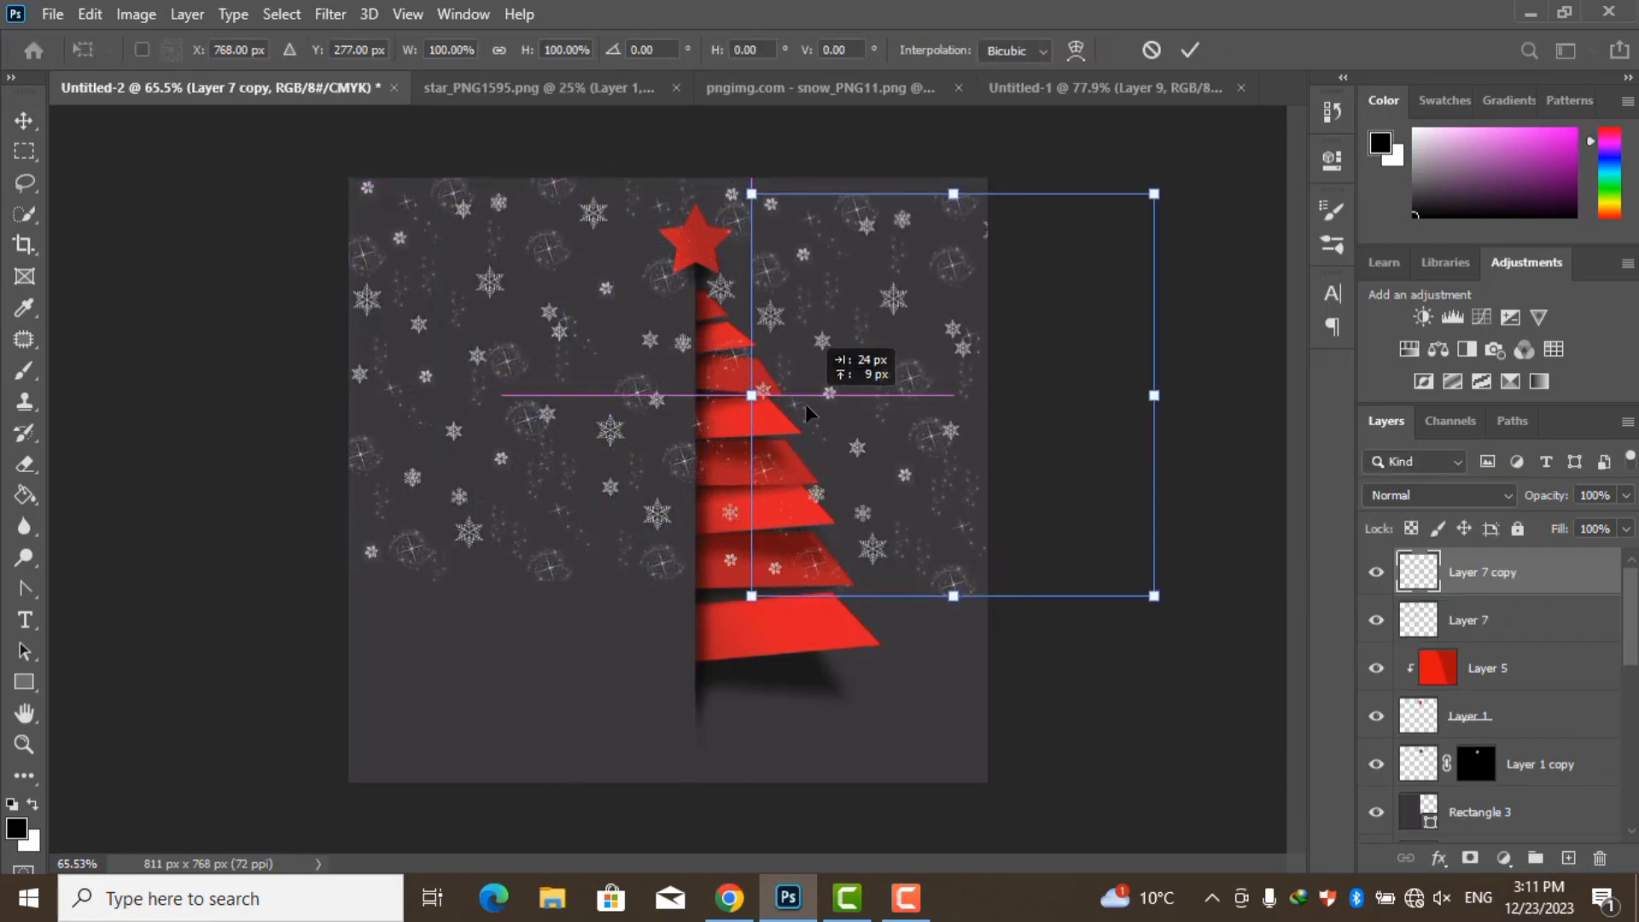
left_click_drag(806, 403, 813, 377)
key("Return")
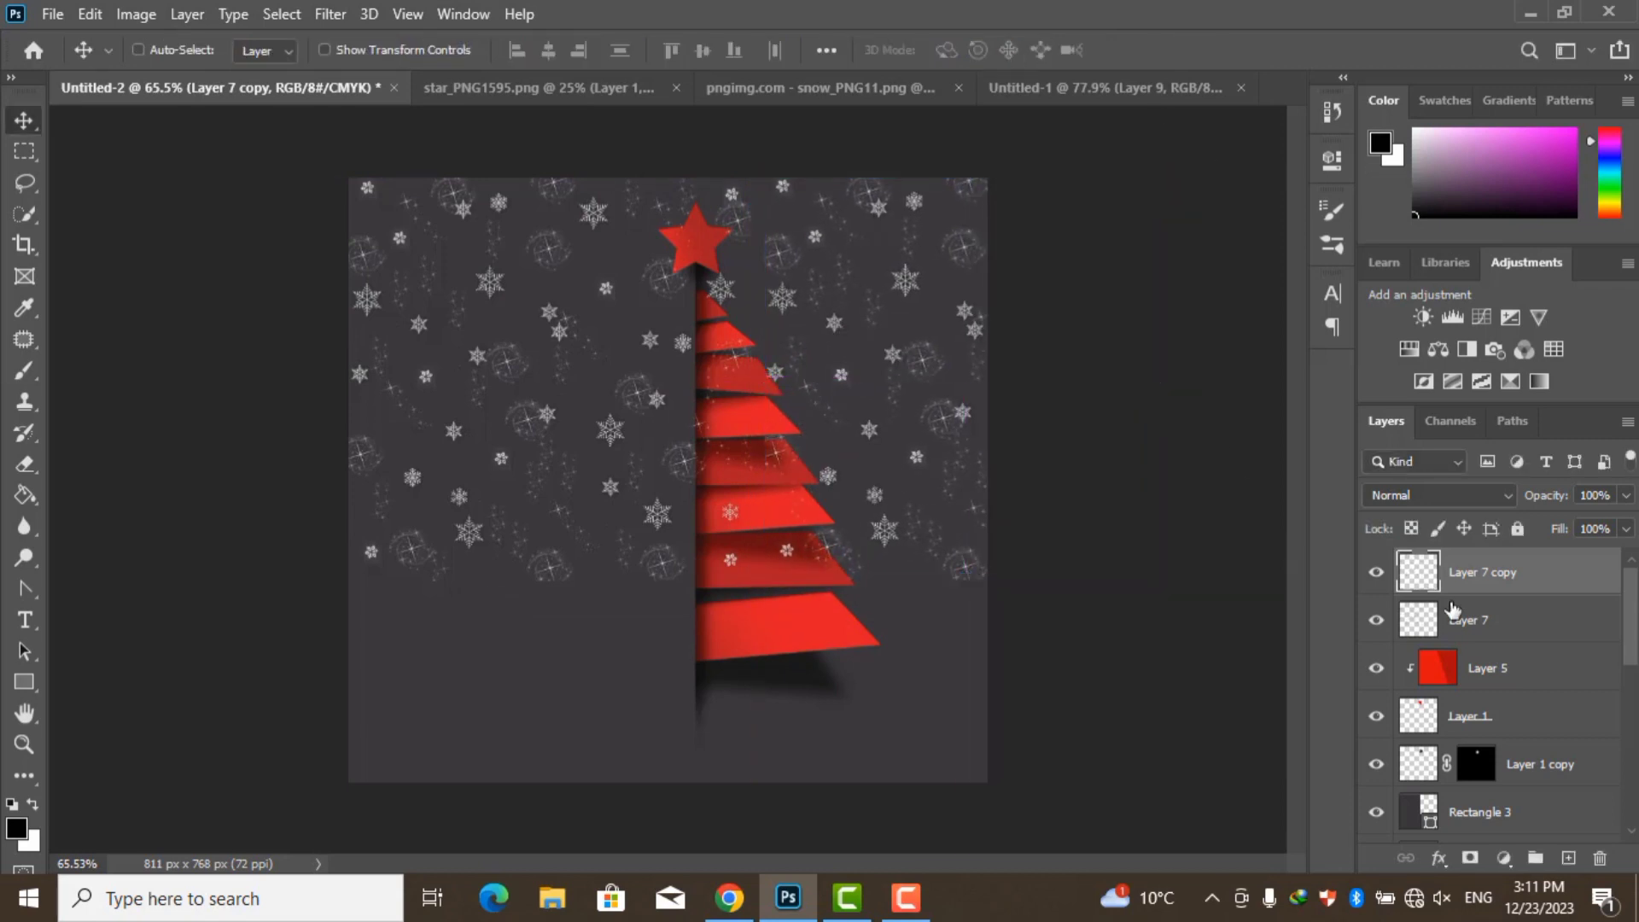
Scale both snow layers to about 78% and move them to the card's top
left_click(1452, 608, "shift")
key("ctrl+t")
left_click_drag(1210, 378, 1032, 358)
left_click_drag(804, 382, 796, 346)
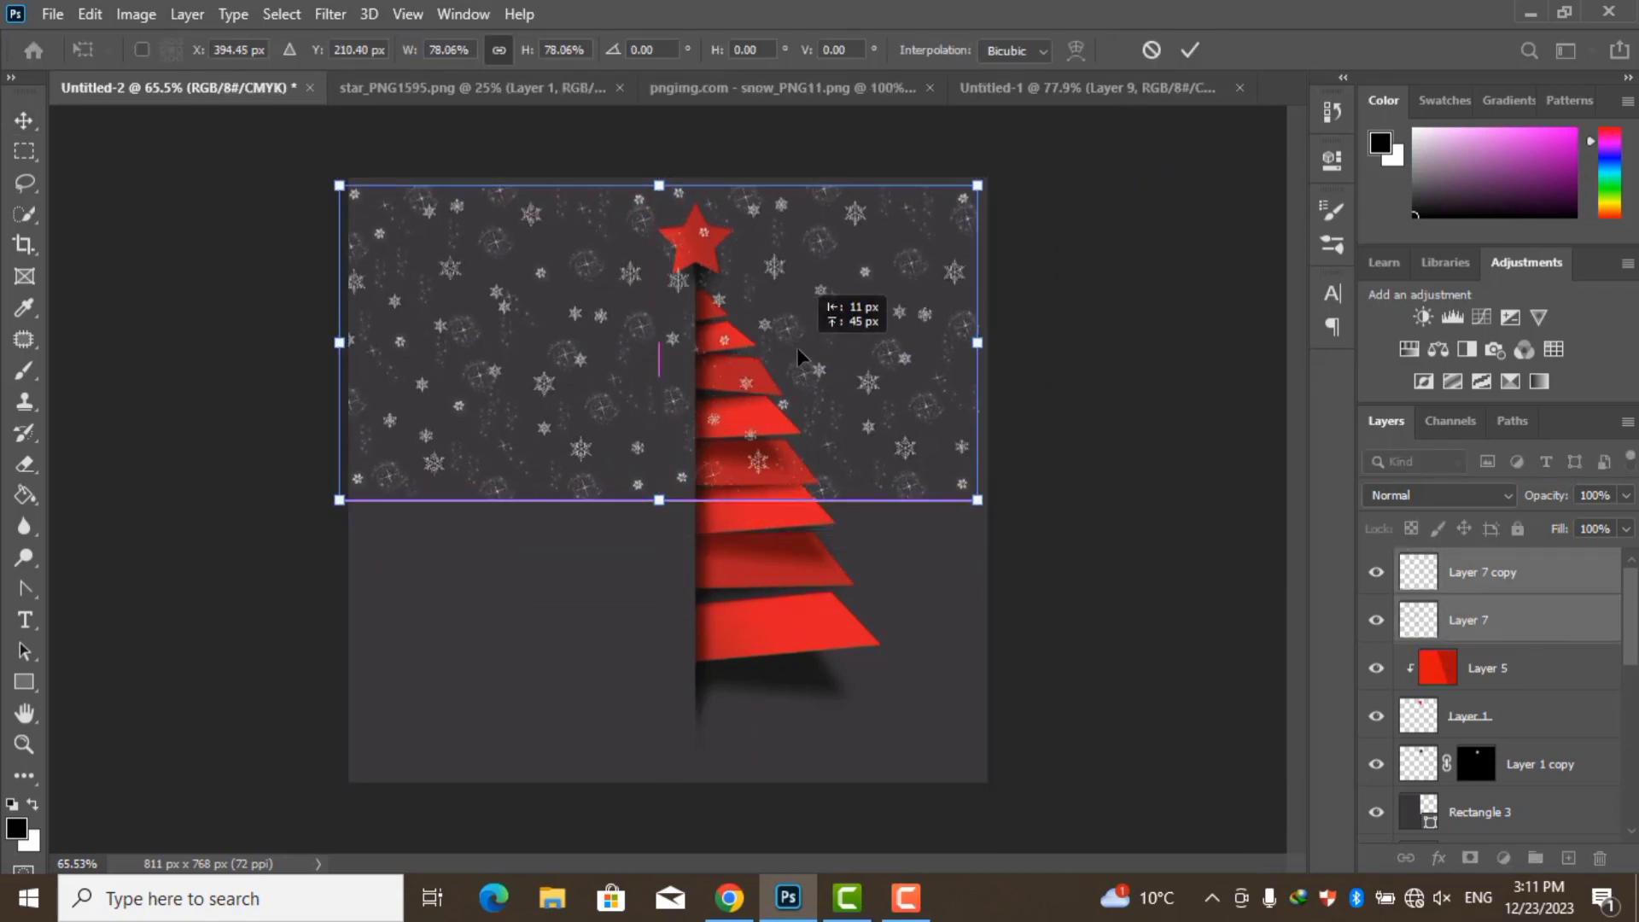
key("Return")
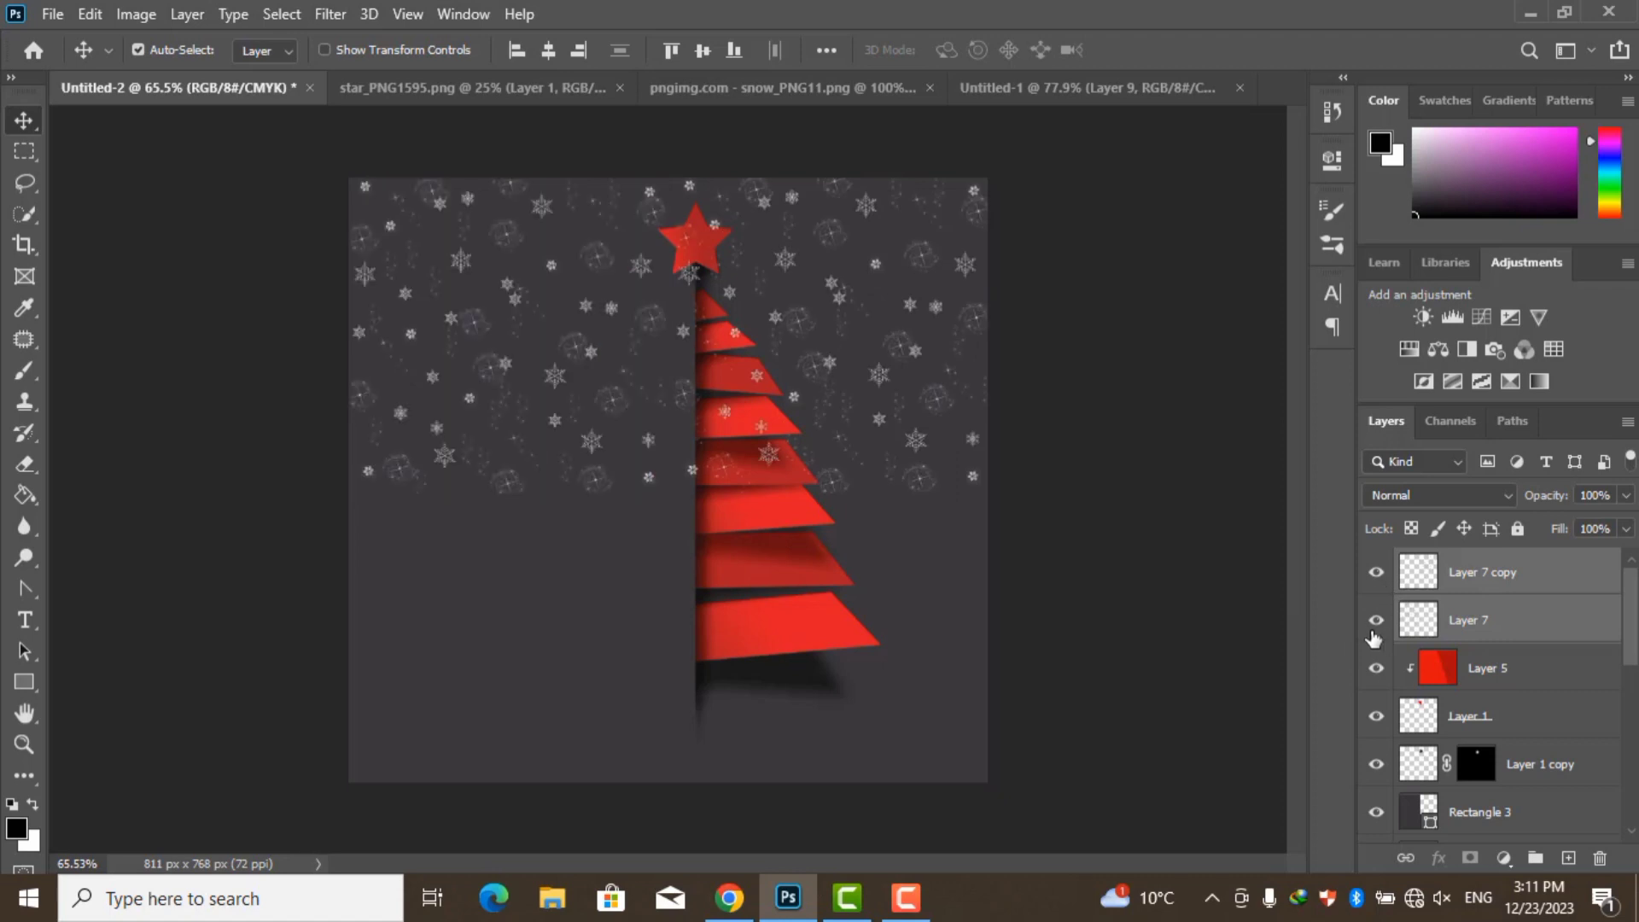
Move the Layer 7 snow to the bottom right of the card
left_click(1433, 621)
key("ctrl+t")
left_click_drag(572, 335, 908, 660)
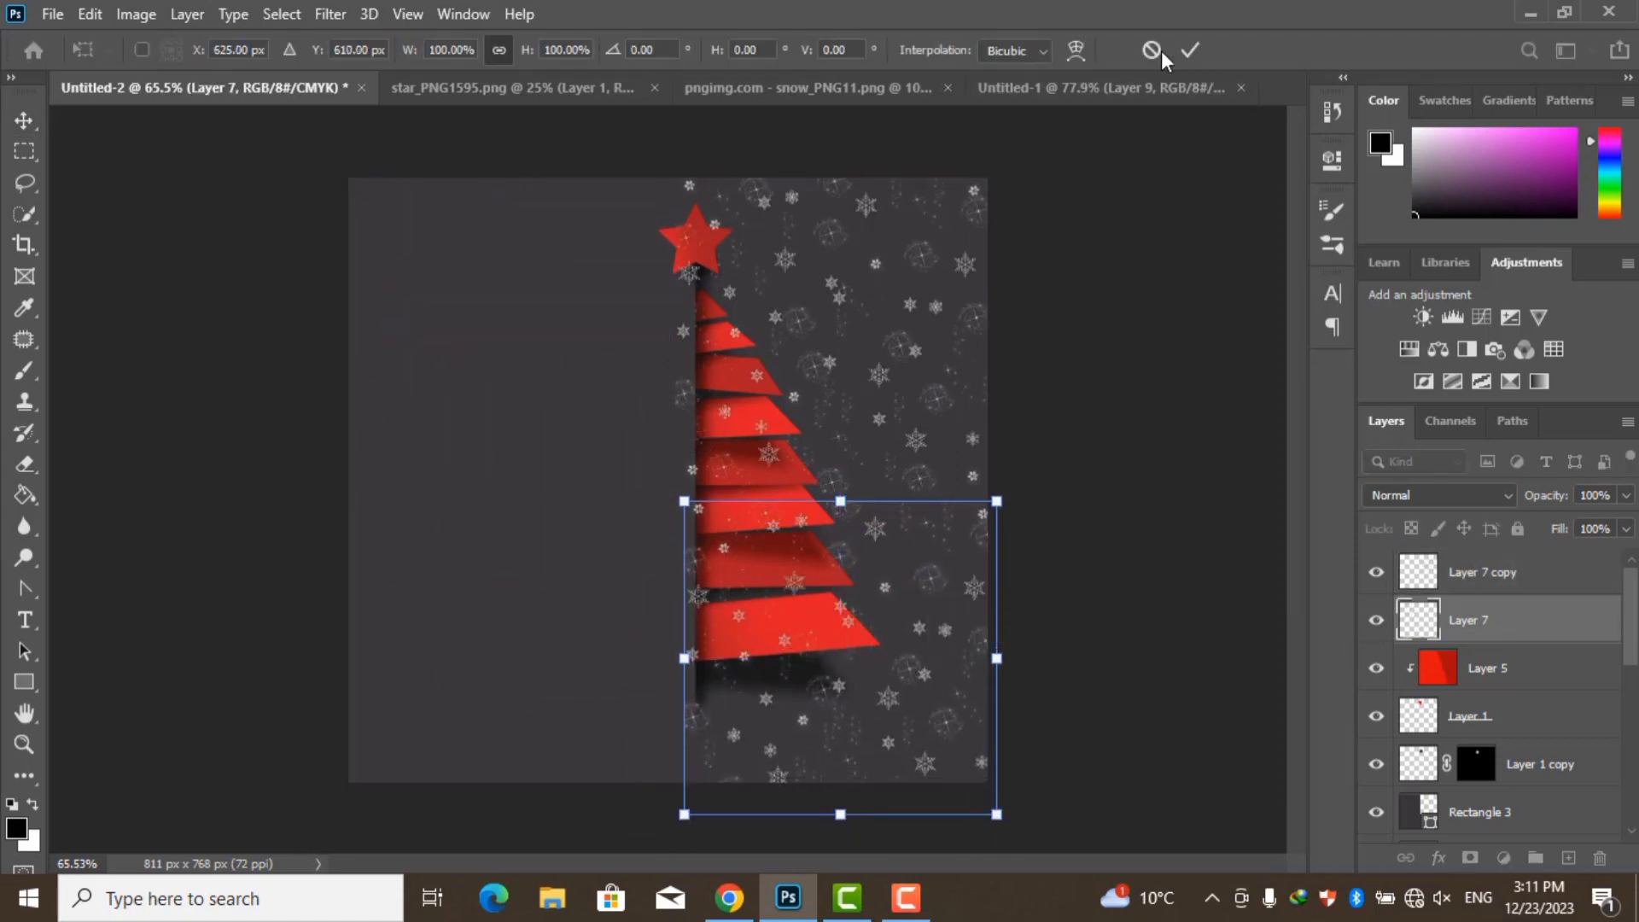
key("Return")
Group the snow layers with a mask and paint out a strip left of the trunk
left_click(1483, 572, "shift")
key("ctrl+g")
left_click(1469, 858)
key("m")
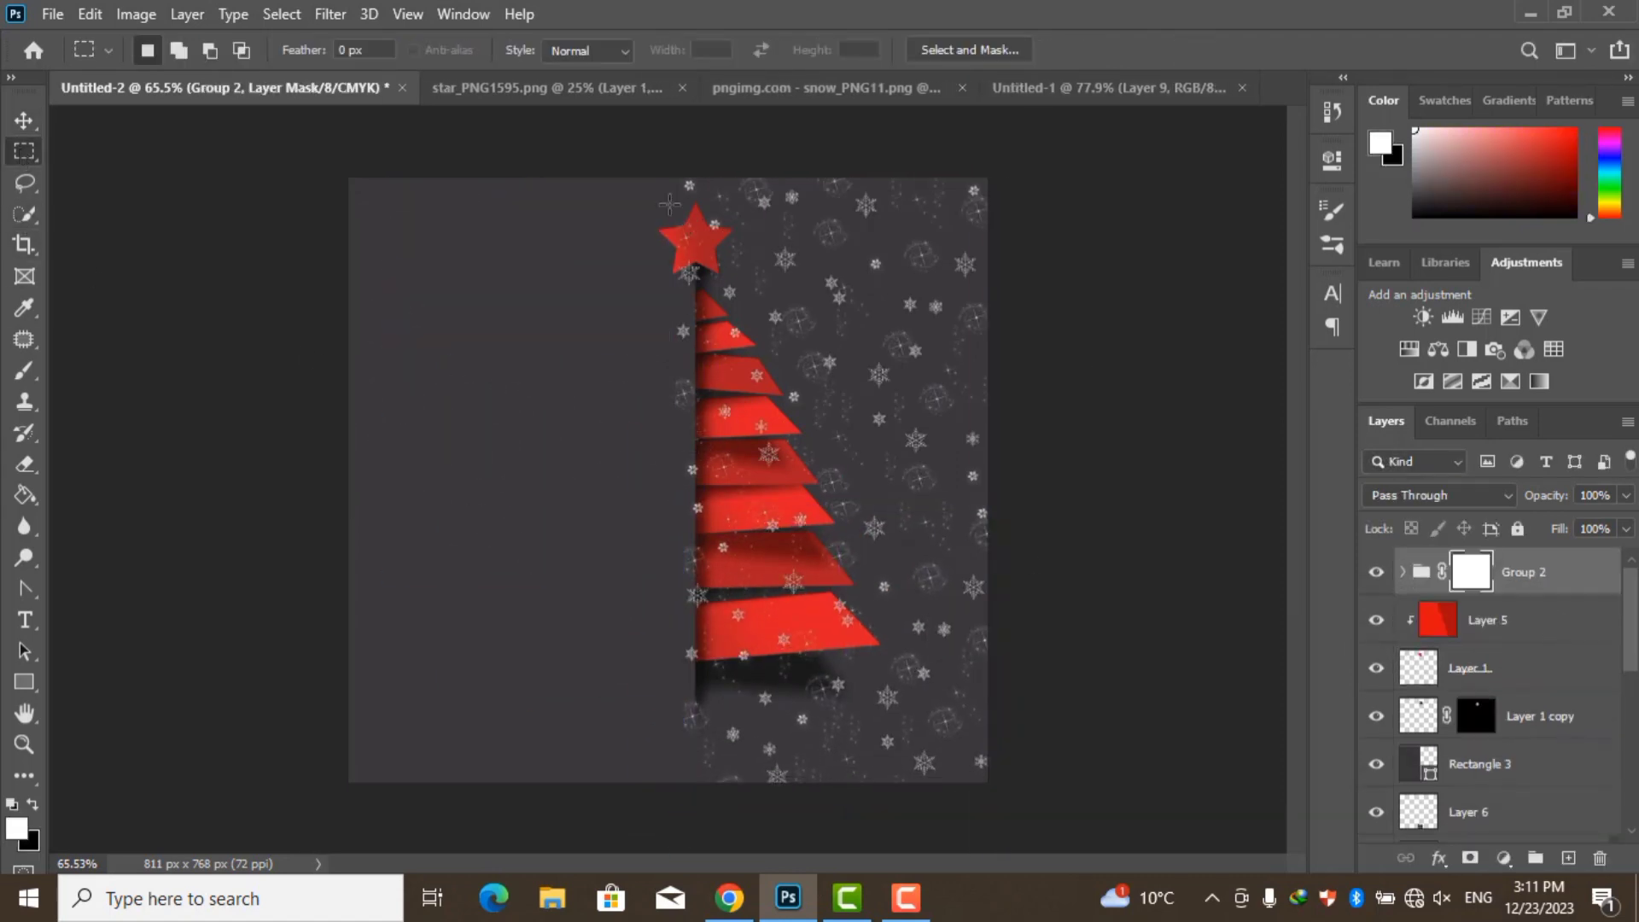
left_click_drag(664, 179, 694, 782)
left_click(24, 382)
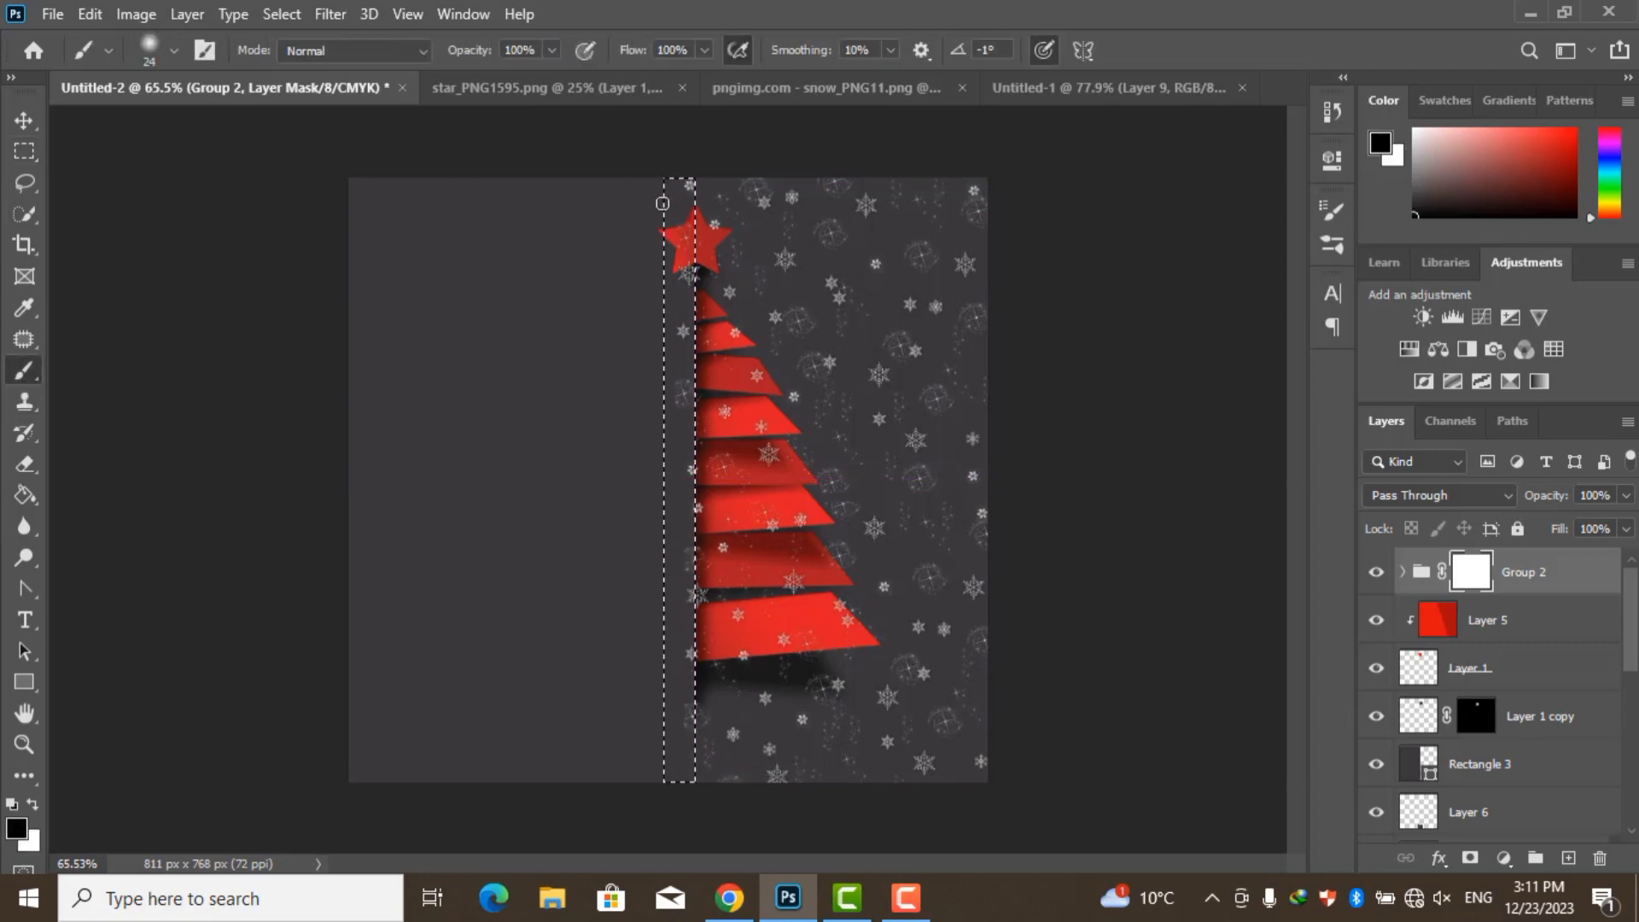
key("x")
left_click_drag(685, 215, 667, 374)
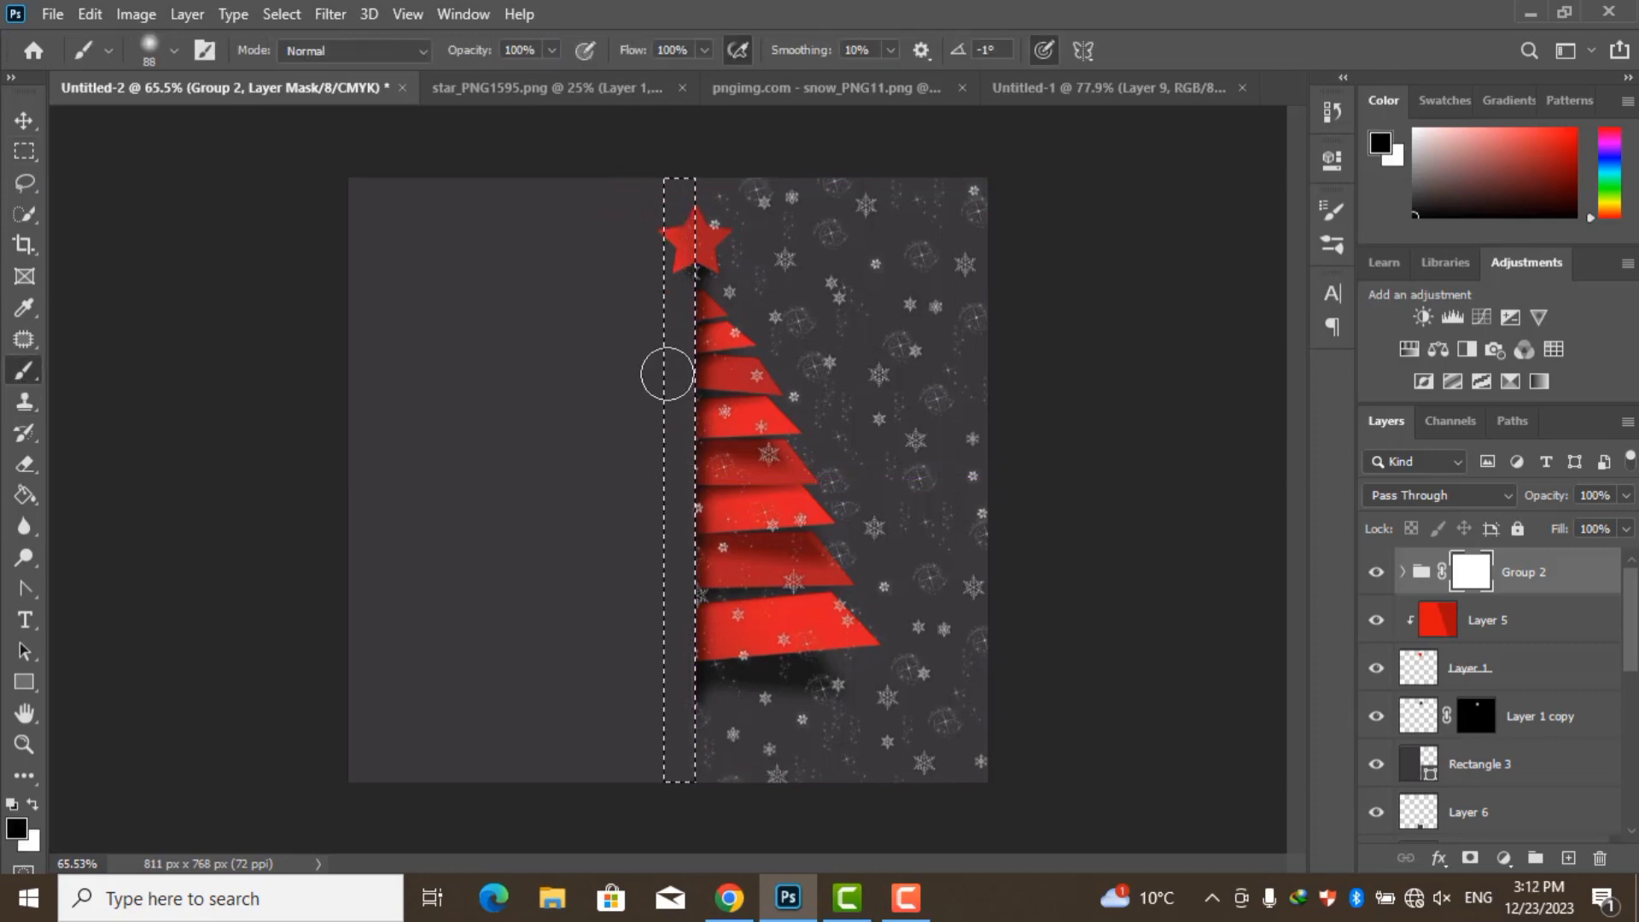
Deselect the strip and switch between tools while zooming the view
key("ctrl+d")
key("j")
scroll(700, 203, "up", 2)
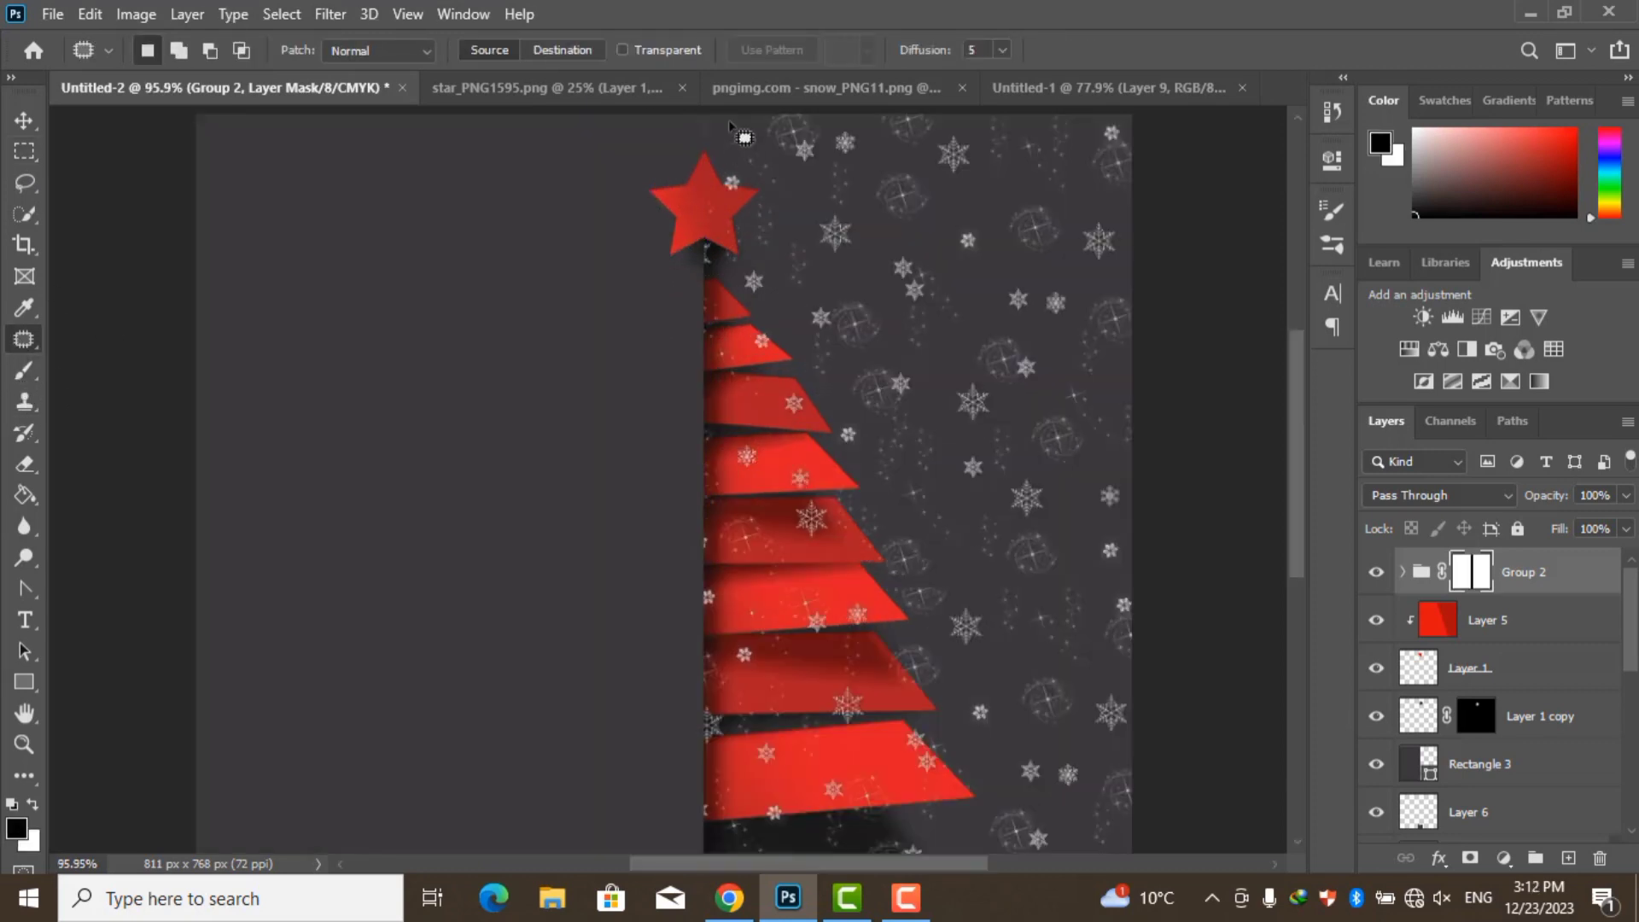
scroll(700, 203, "up", 3)
scroll(700, 203, "up", 2)
key("b")
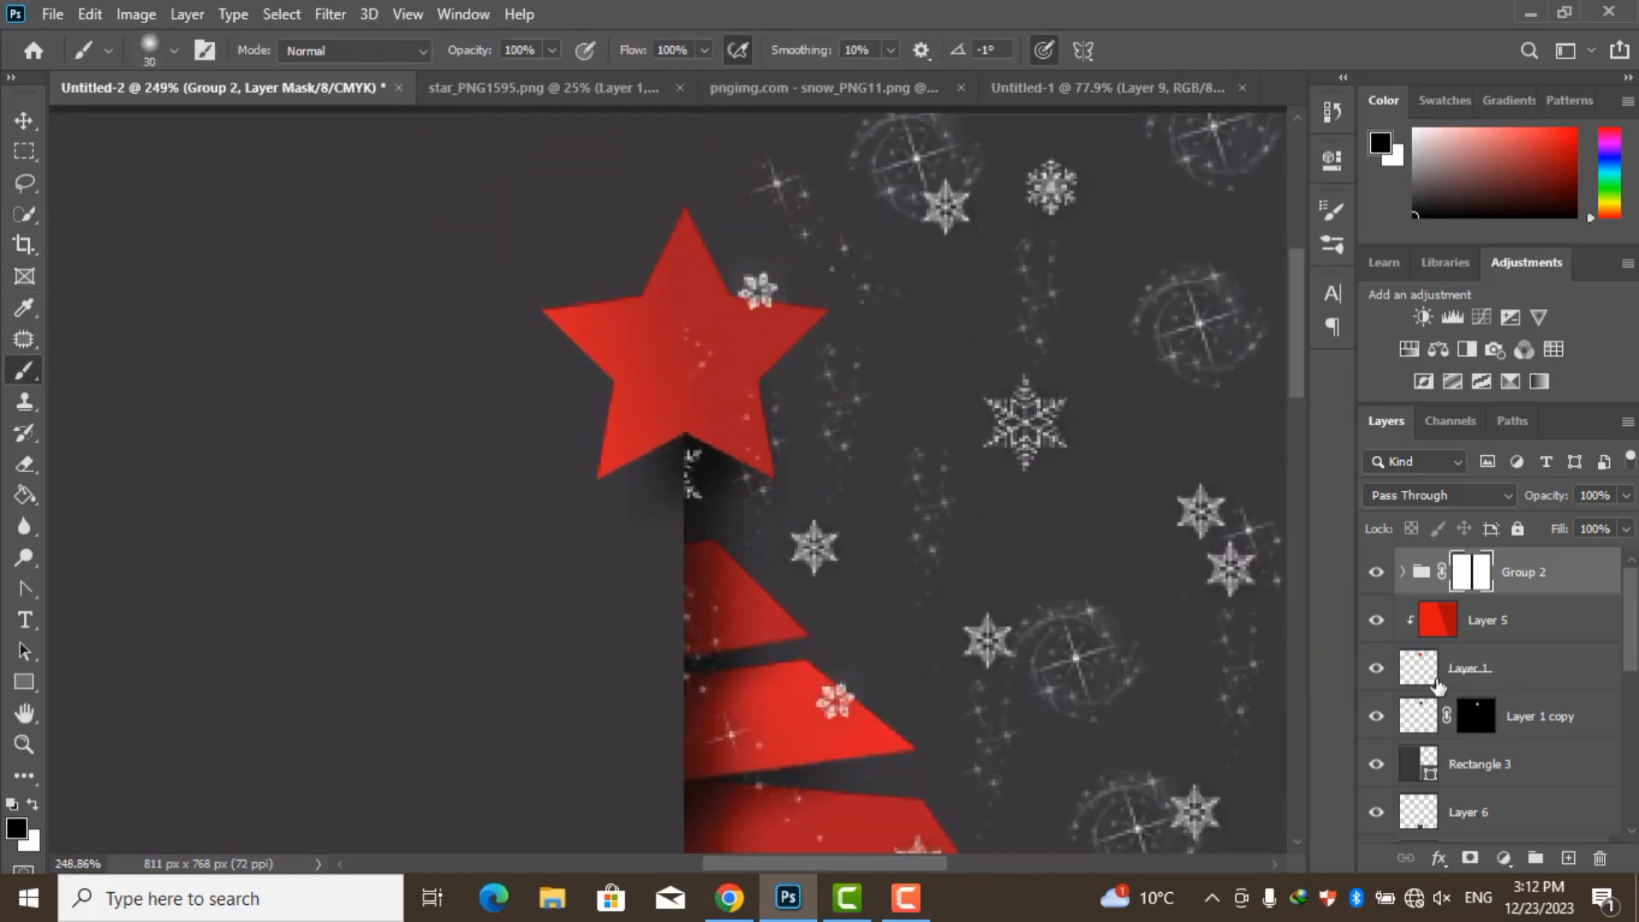
key("ctrl+d")
key("j")
scroll(598, 555, "down", 6)
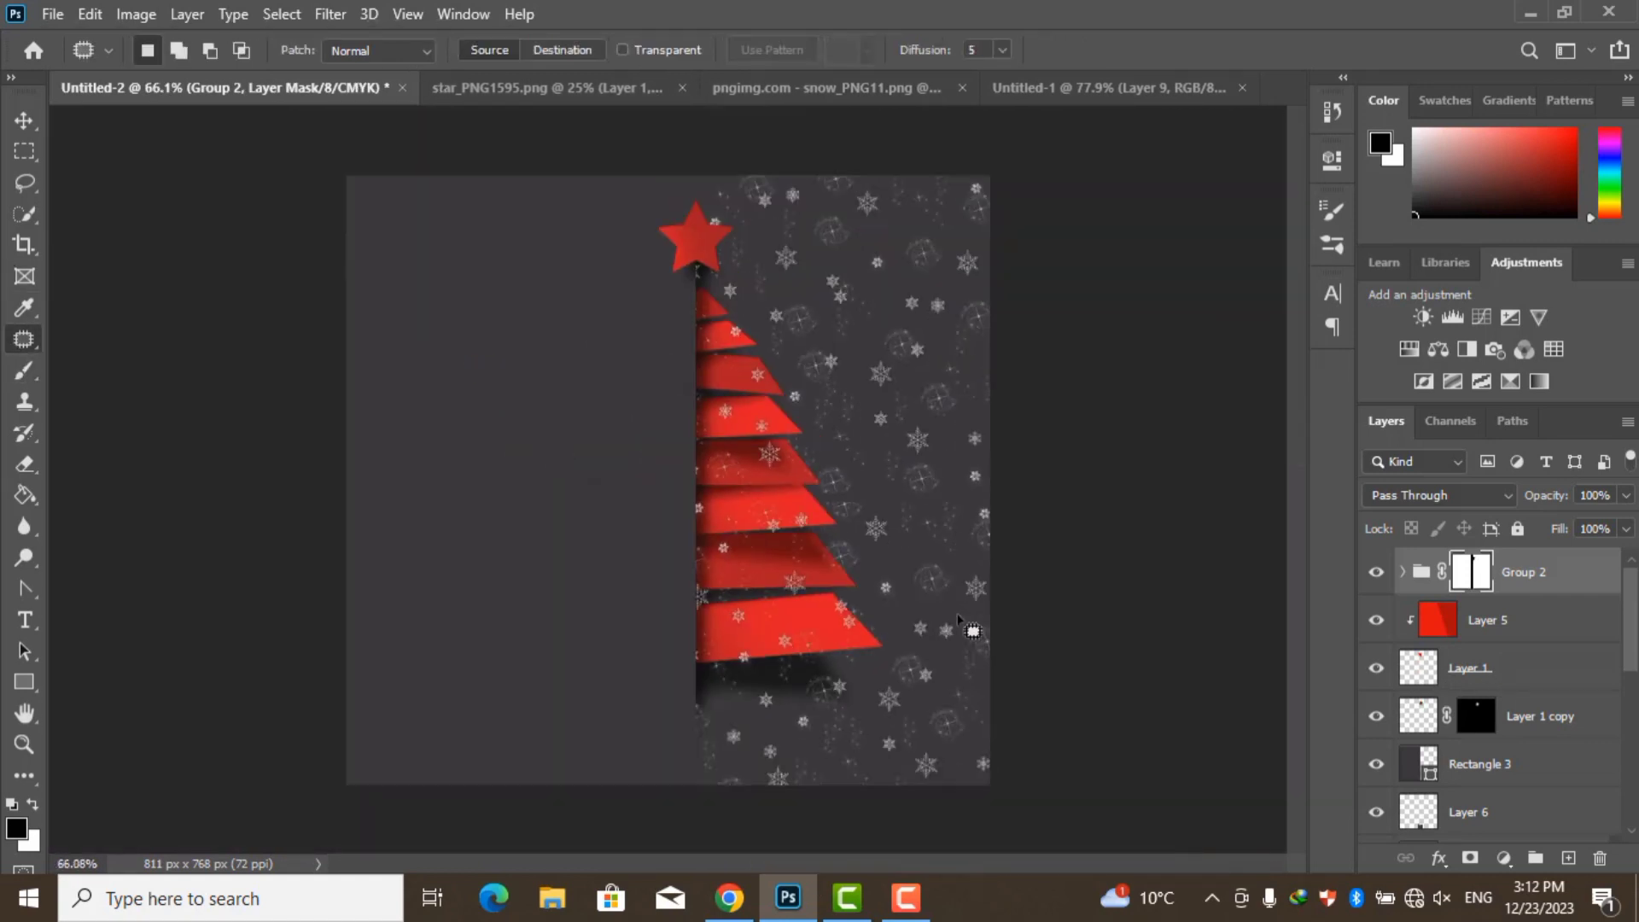
scroll(779, 659, "up", 1)
scroll(789, 691, "down", 1)
scroll(789, 691, "up", 1)
Add the 'Merry' text in MV Boli and move it onto the dark panel
key("t")
left_click(568, 588)
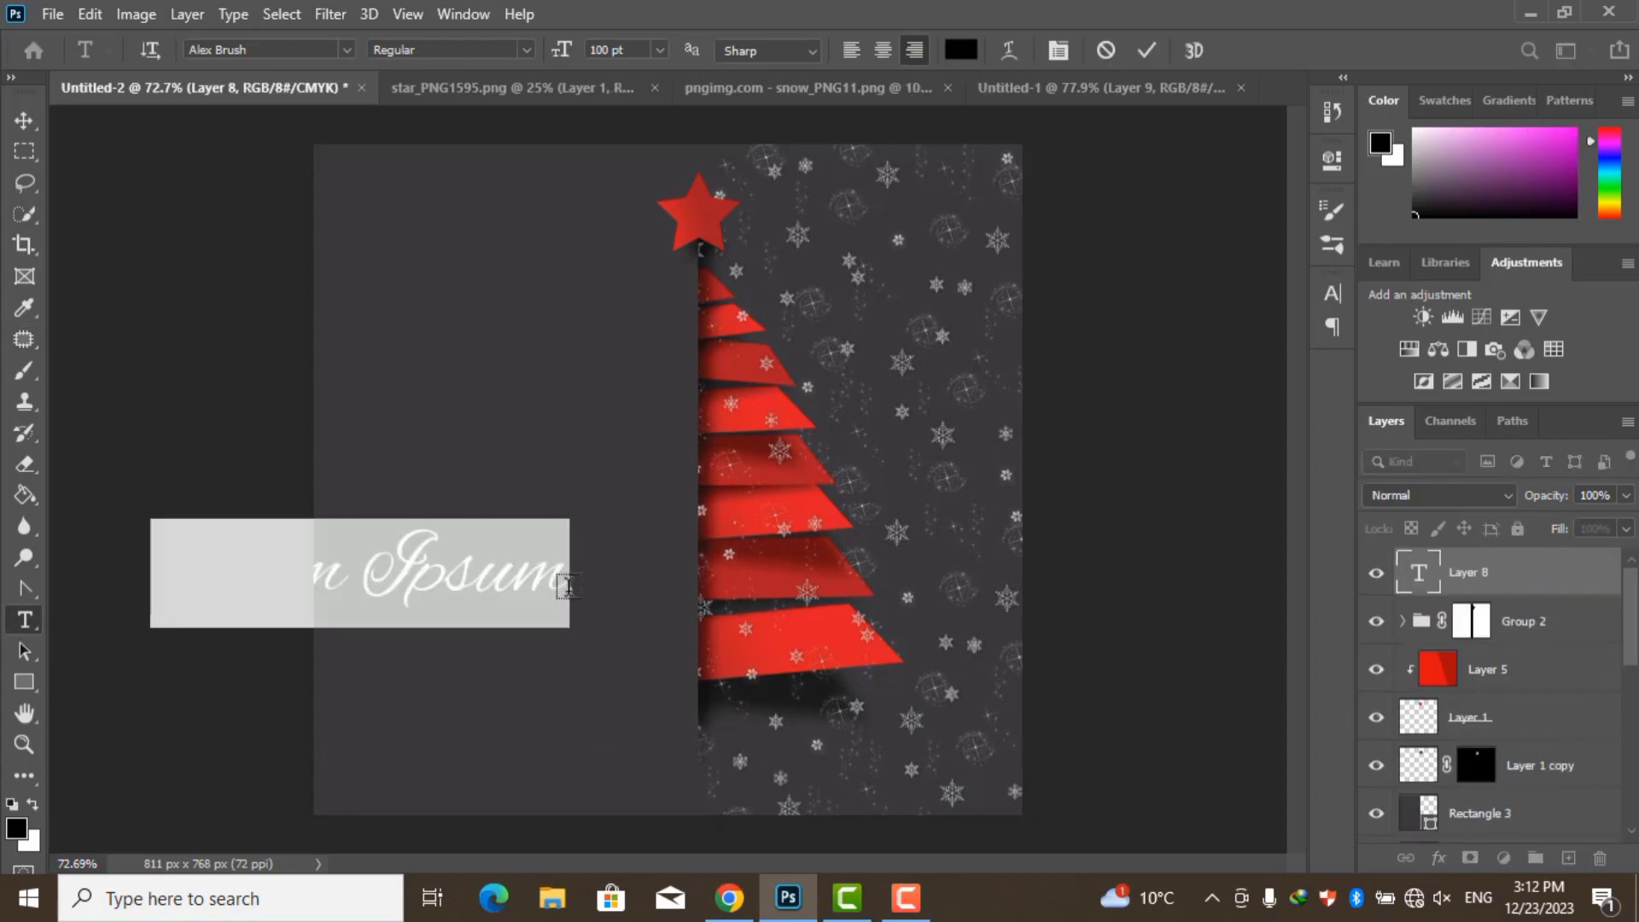
type("Merry")
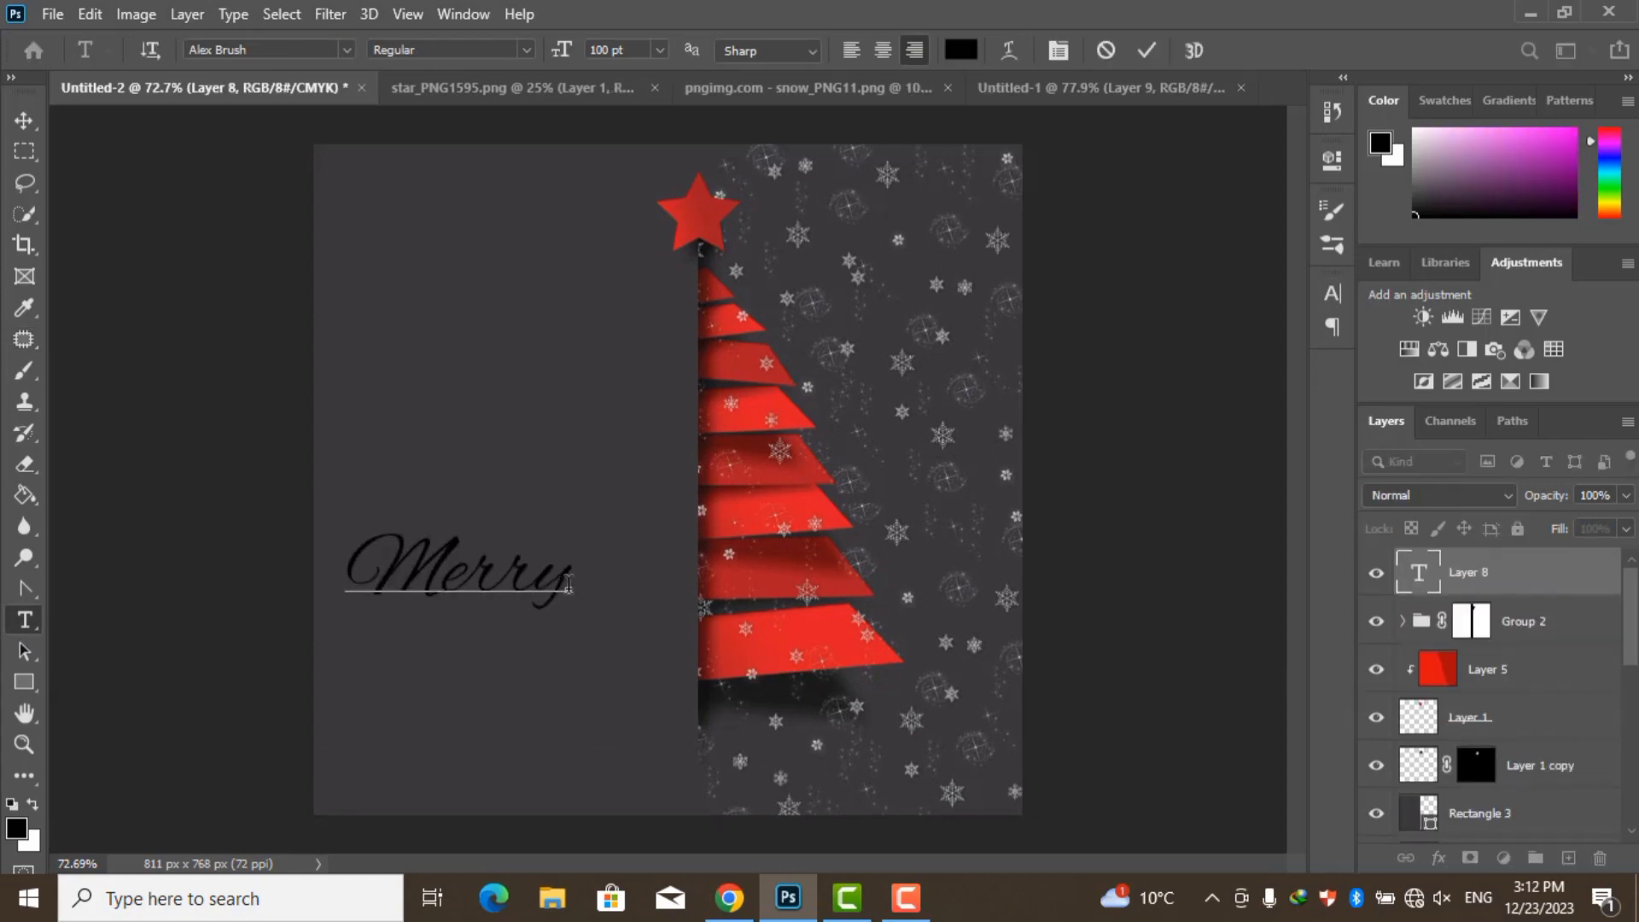
key("ctrl+a")
left_click_drag(478, 580, 850, 503)
left_click(307, 49)
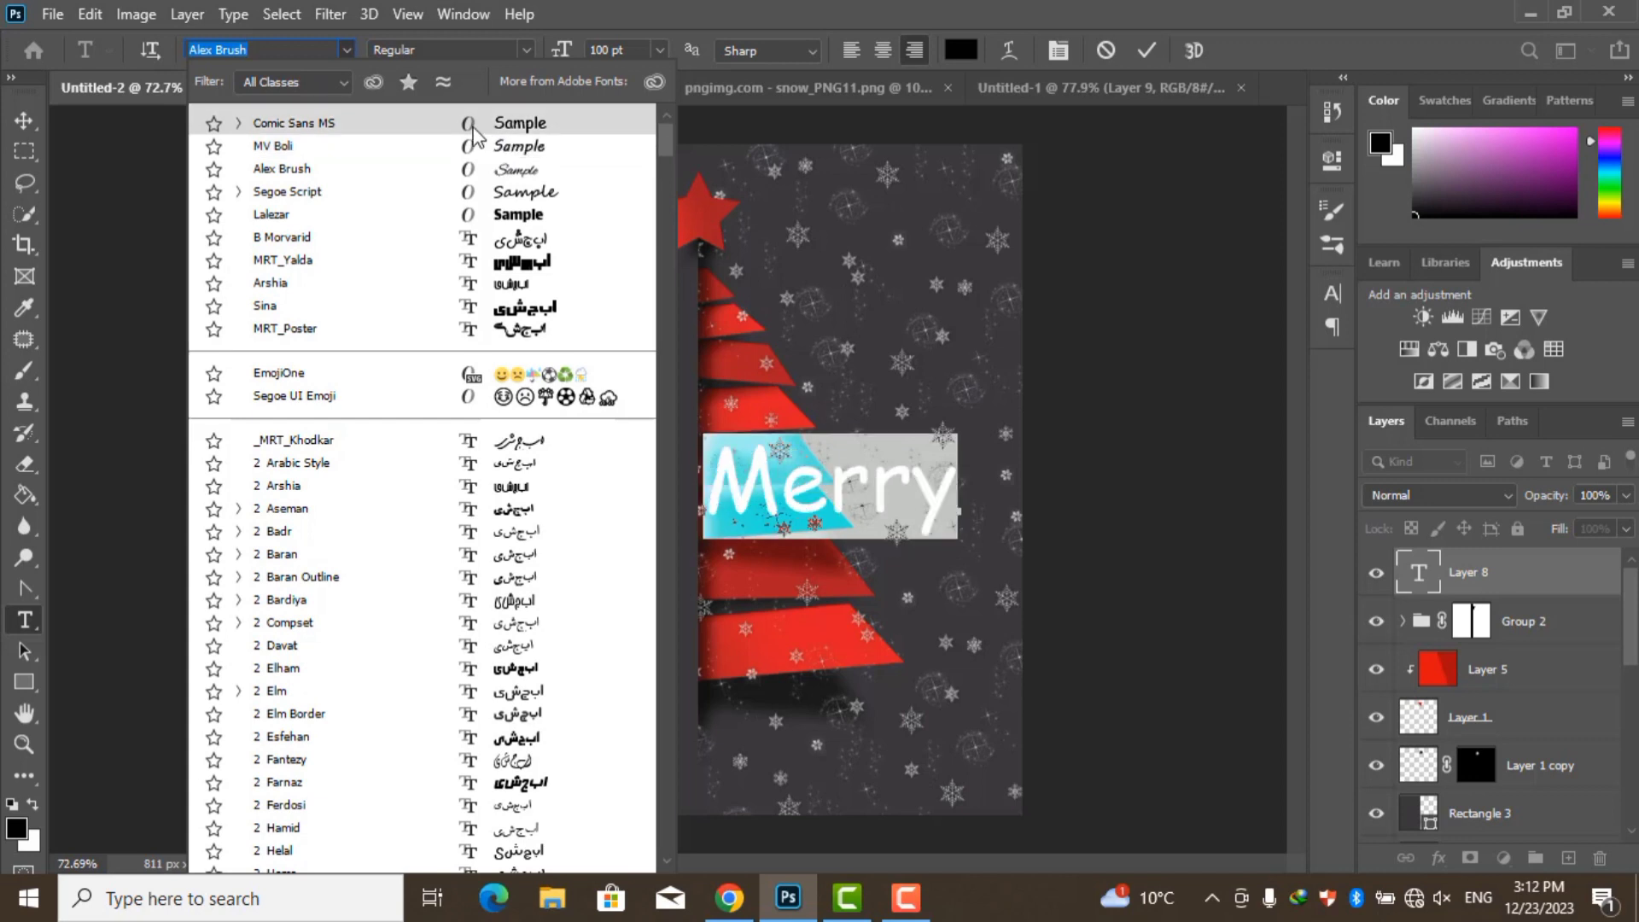
left_click(518, 152)
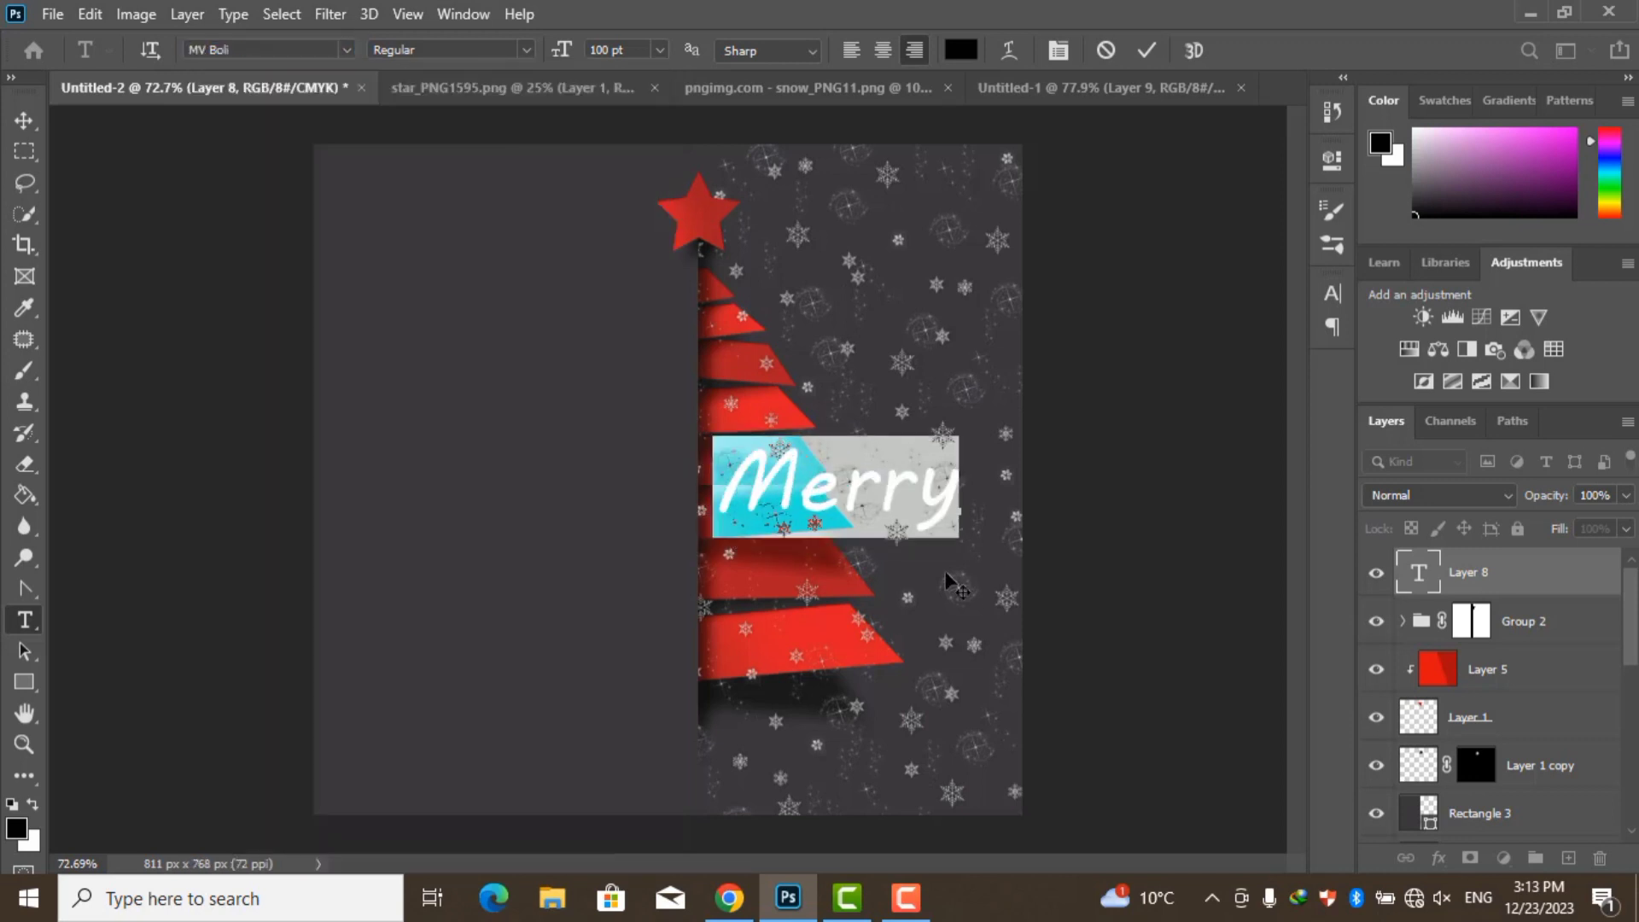
left_click_drag(939, 584, 623, 440)
Make 'Merry' 48 pt and commit the text
left_click(660, 50)
left_click(636, 257)
left_click(660, 50)
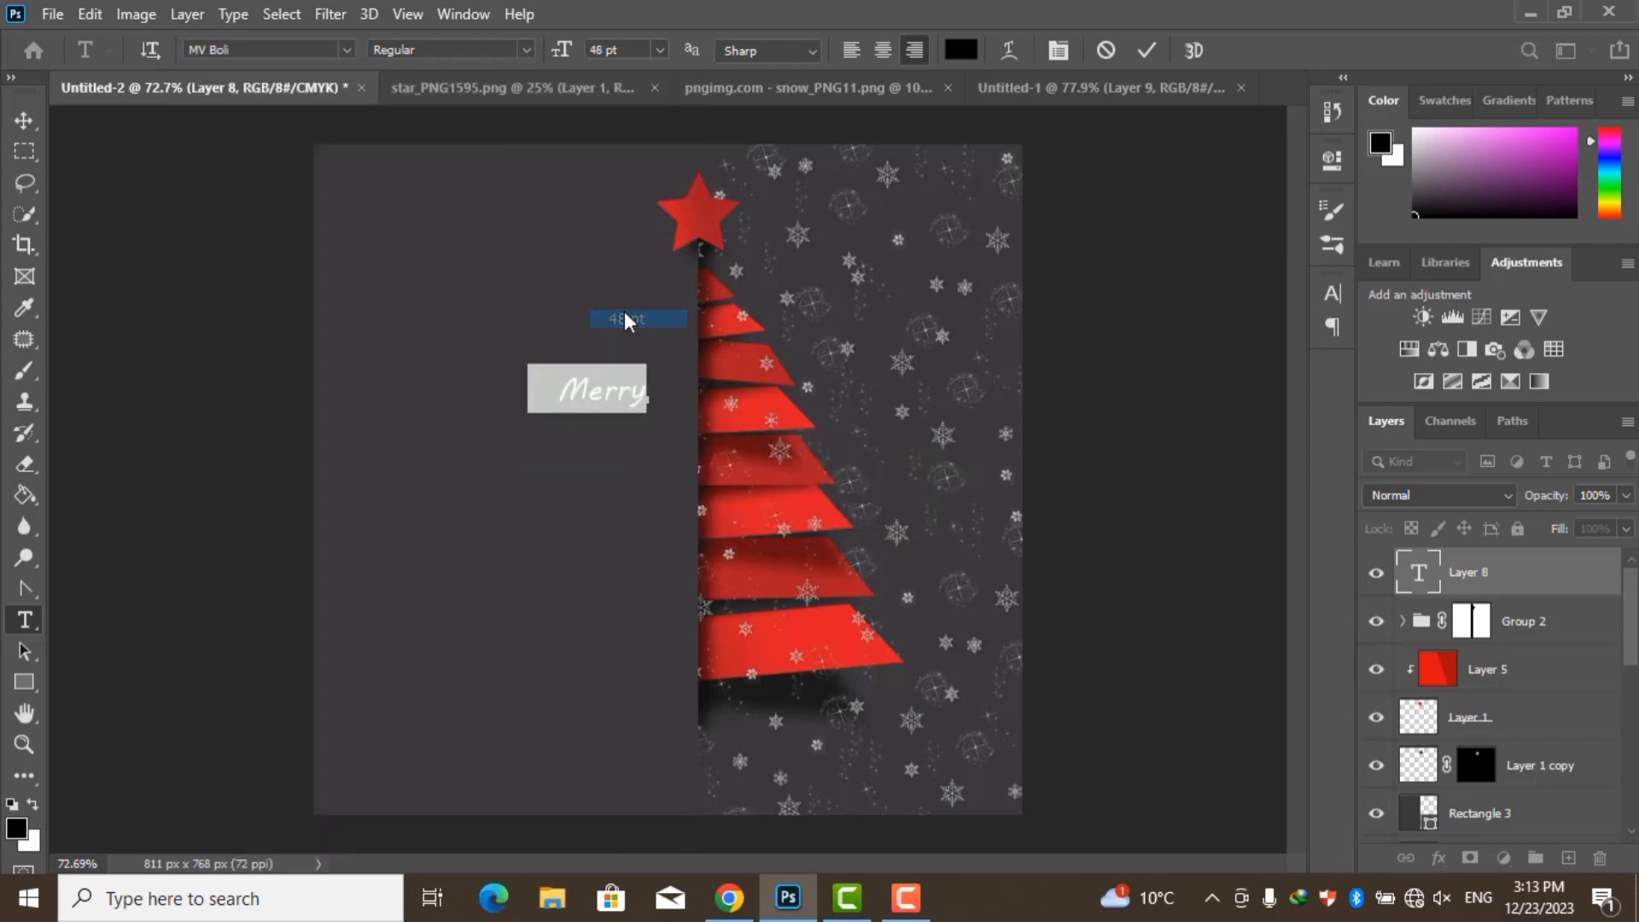
left_click(623, 318)
left_click(1146, 50)
Add 'Christmas' in Alex Brush at 100 pt in light grey
left_click(551, 576)
type("Christmas")
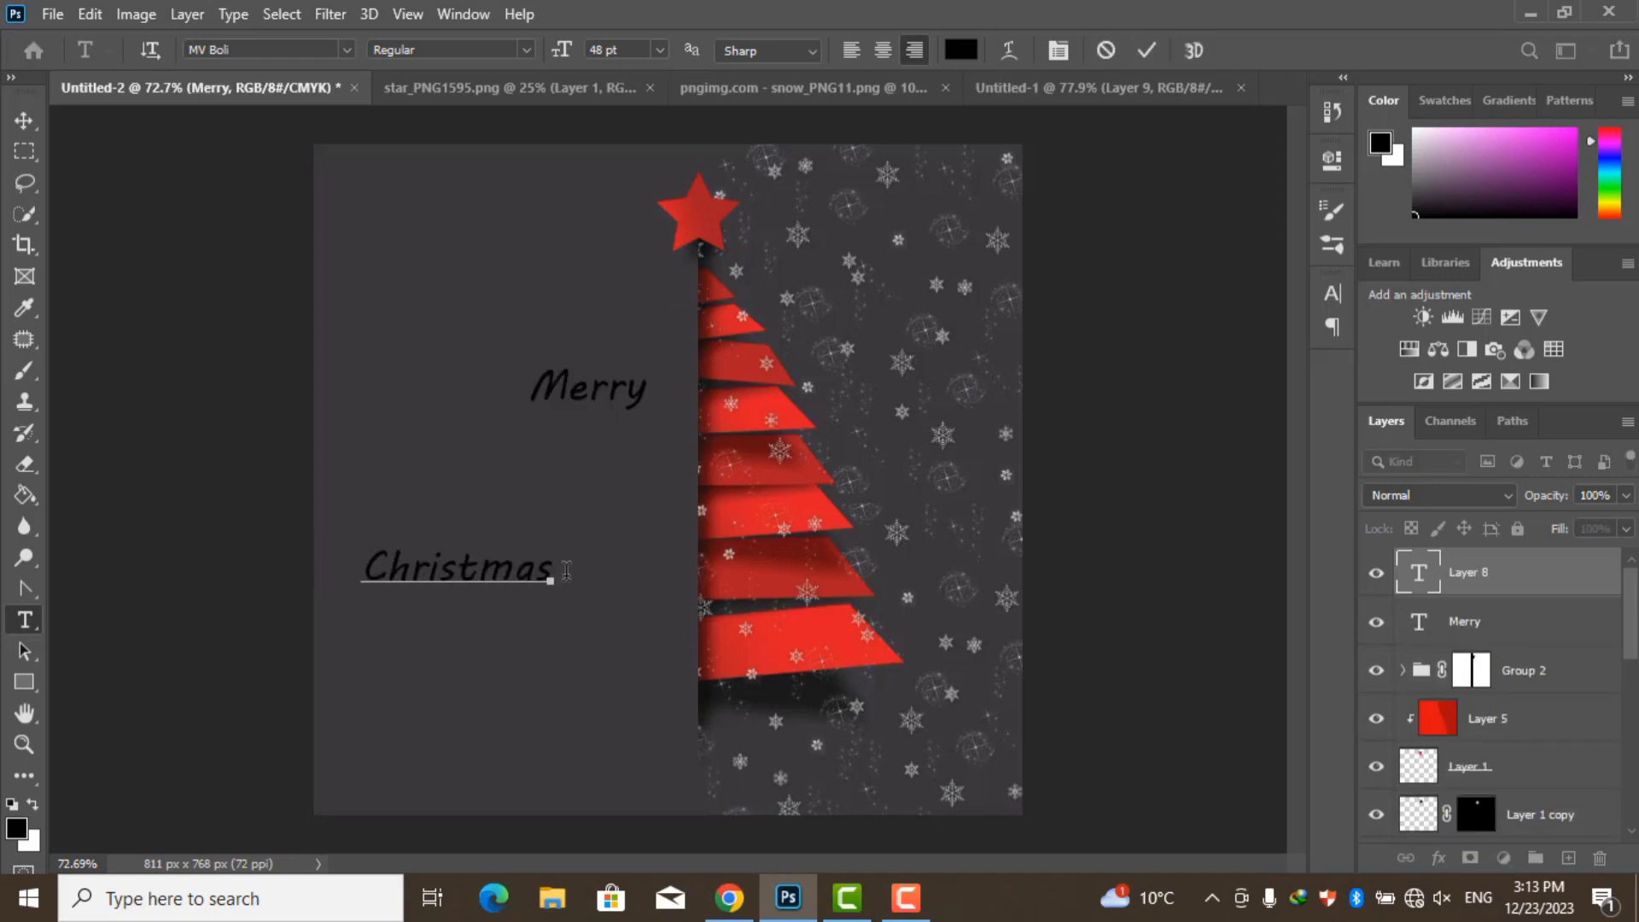
key("ctrl+a")
left_click(345, 49)
left_click(508, 179)
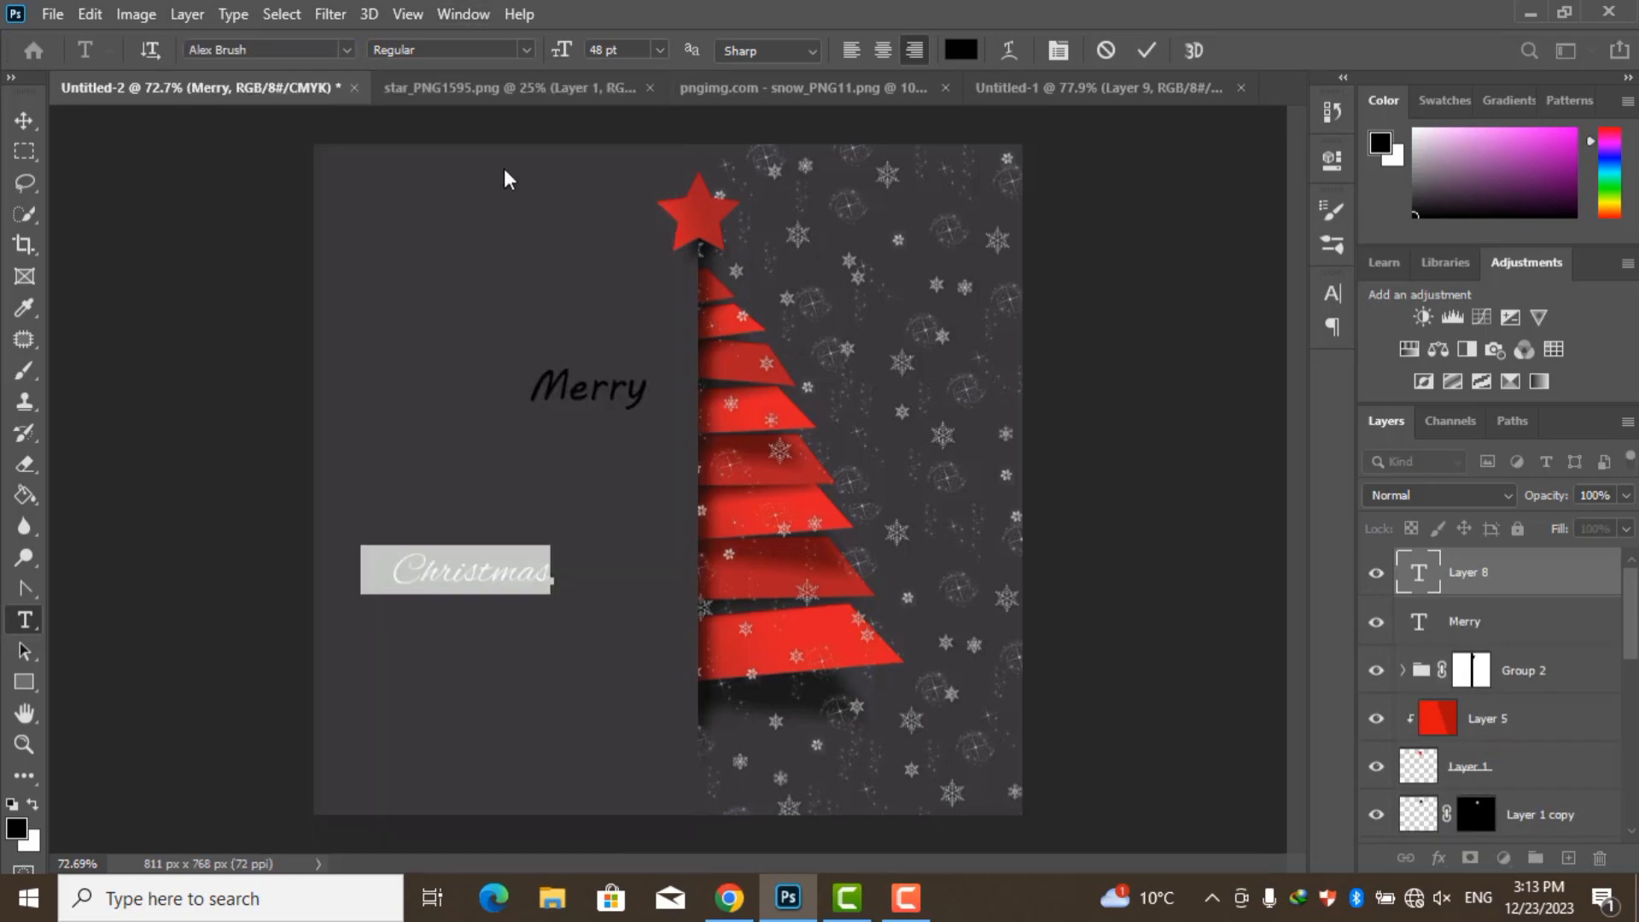
key("Return")
left_click(960, 49)
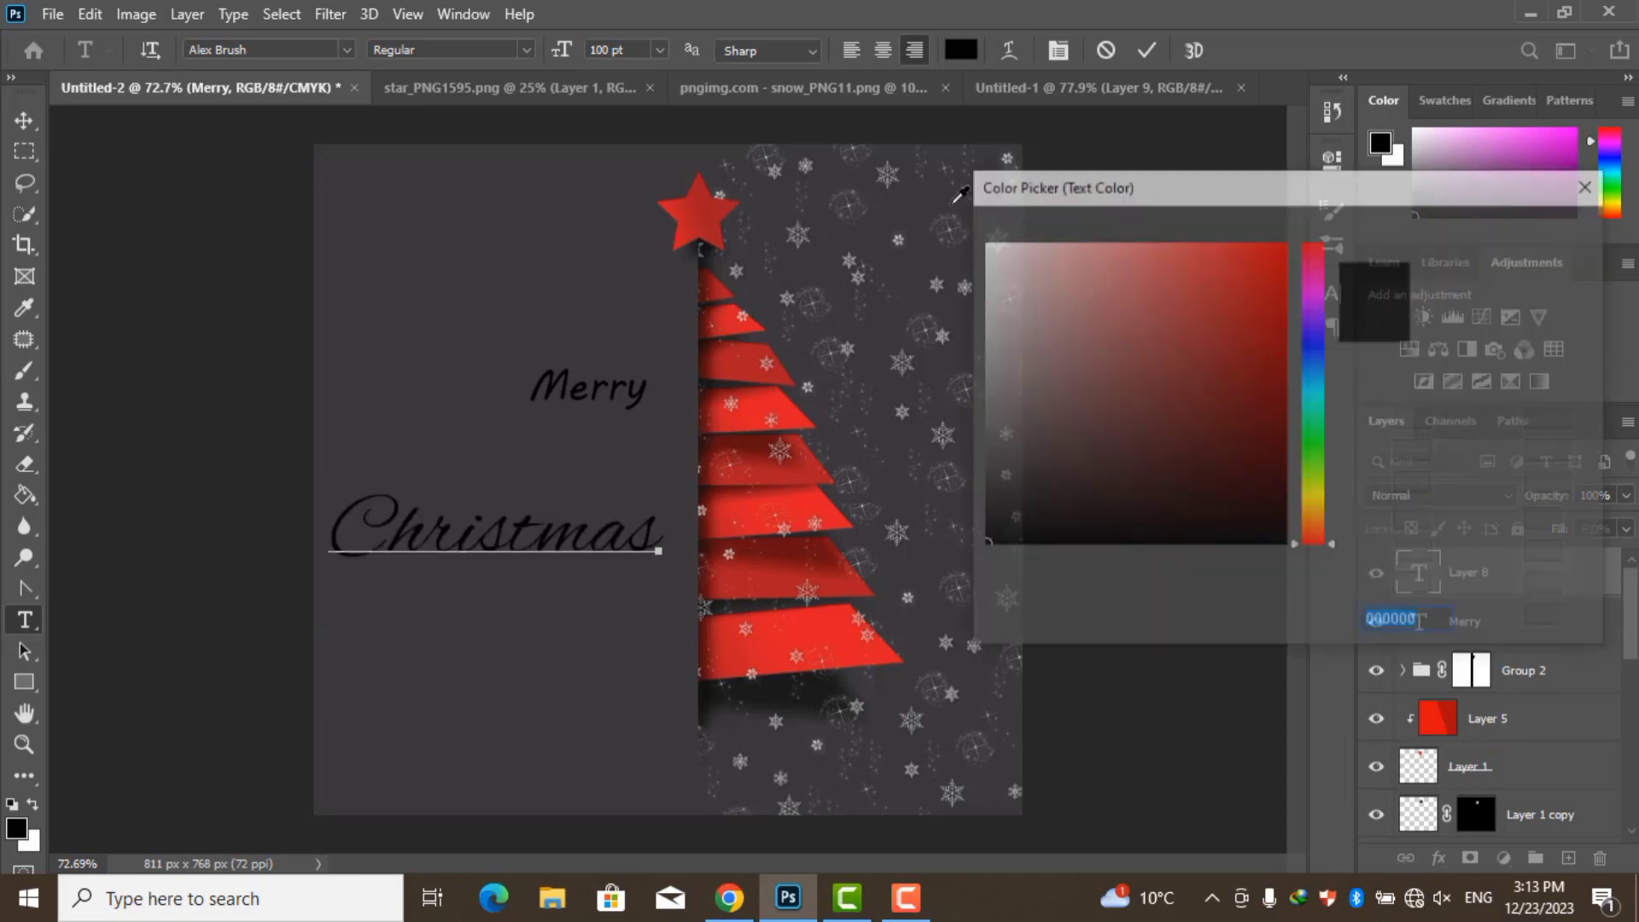
left_click(984, 287)
left_click(1527, 231)
Recolour the 'Merry' text light grey
key("ctrl+Return")
scroll(482, 461, "up", 3)
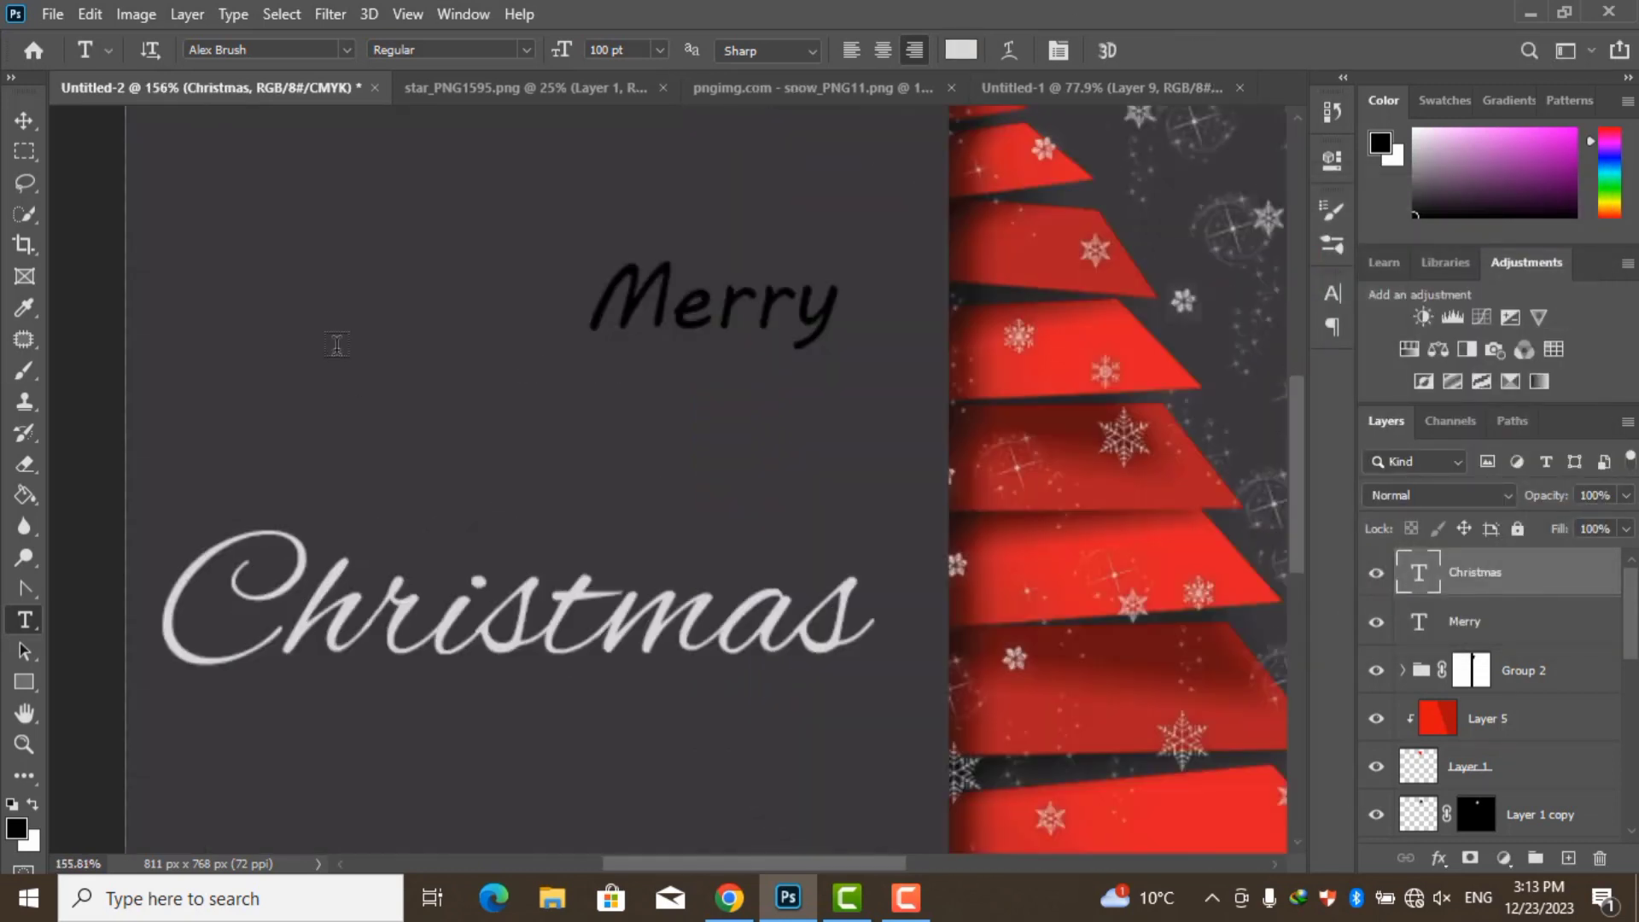
double_click(708, 303)
left_click(960, 50)
left_click(984, 290)
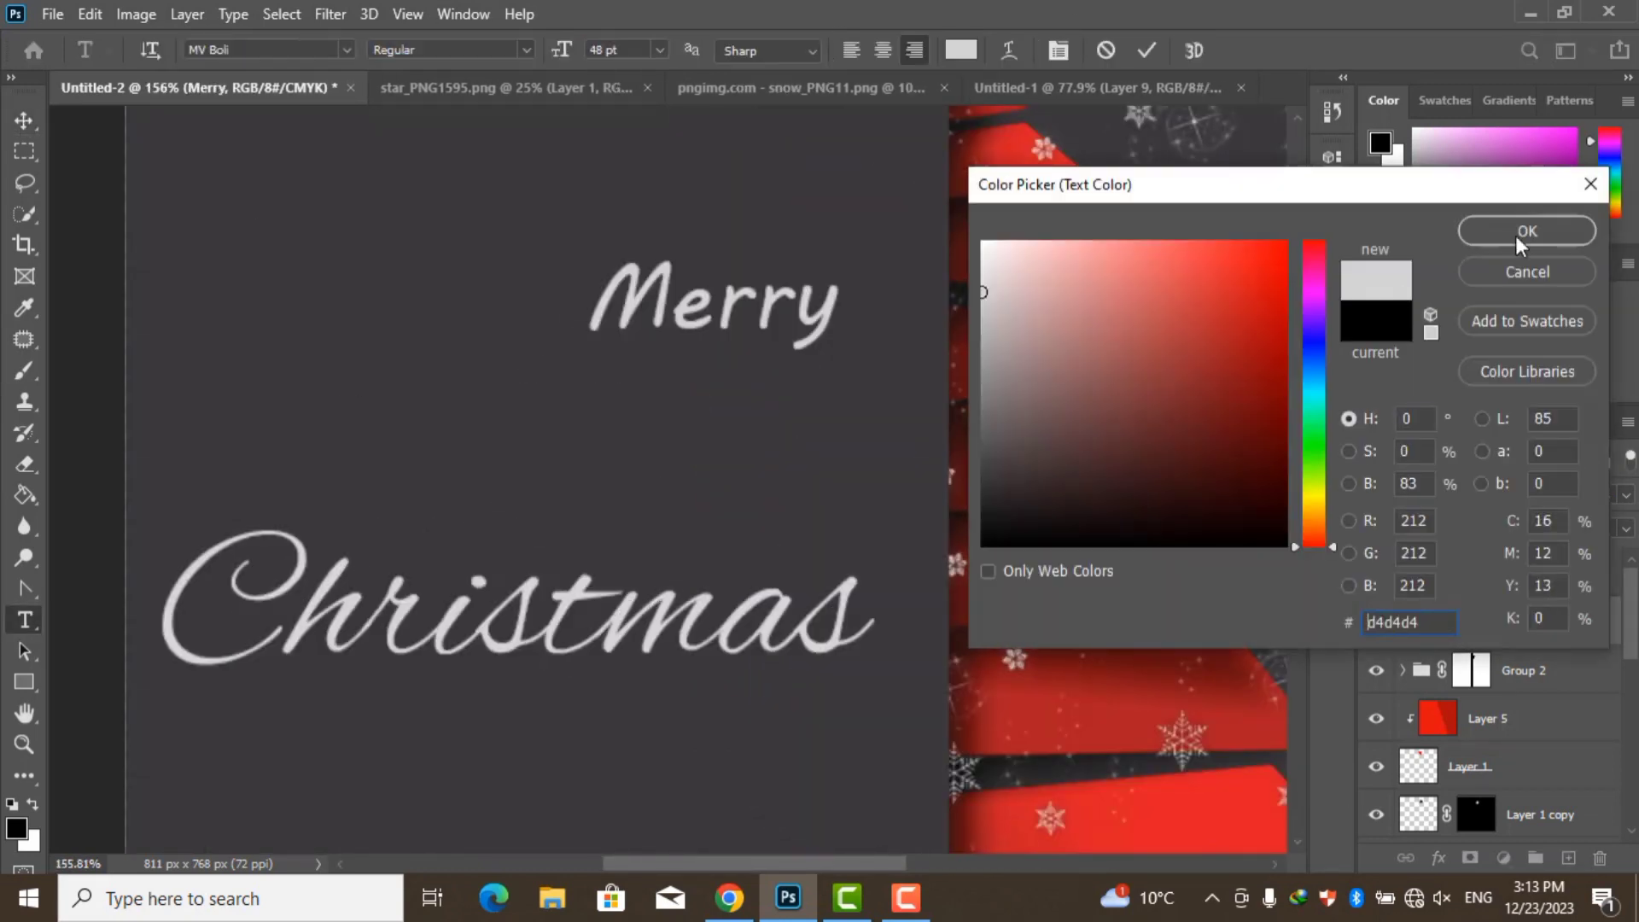
left_click(1519, 227)
key("ctrl+Return")
scroll(485, 649, "down", 3)
Add 'and' and 'Happy New Year' text layers, placing Happy New Year lower right
left_click(499, 647)
type("and")
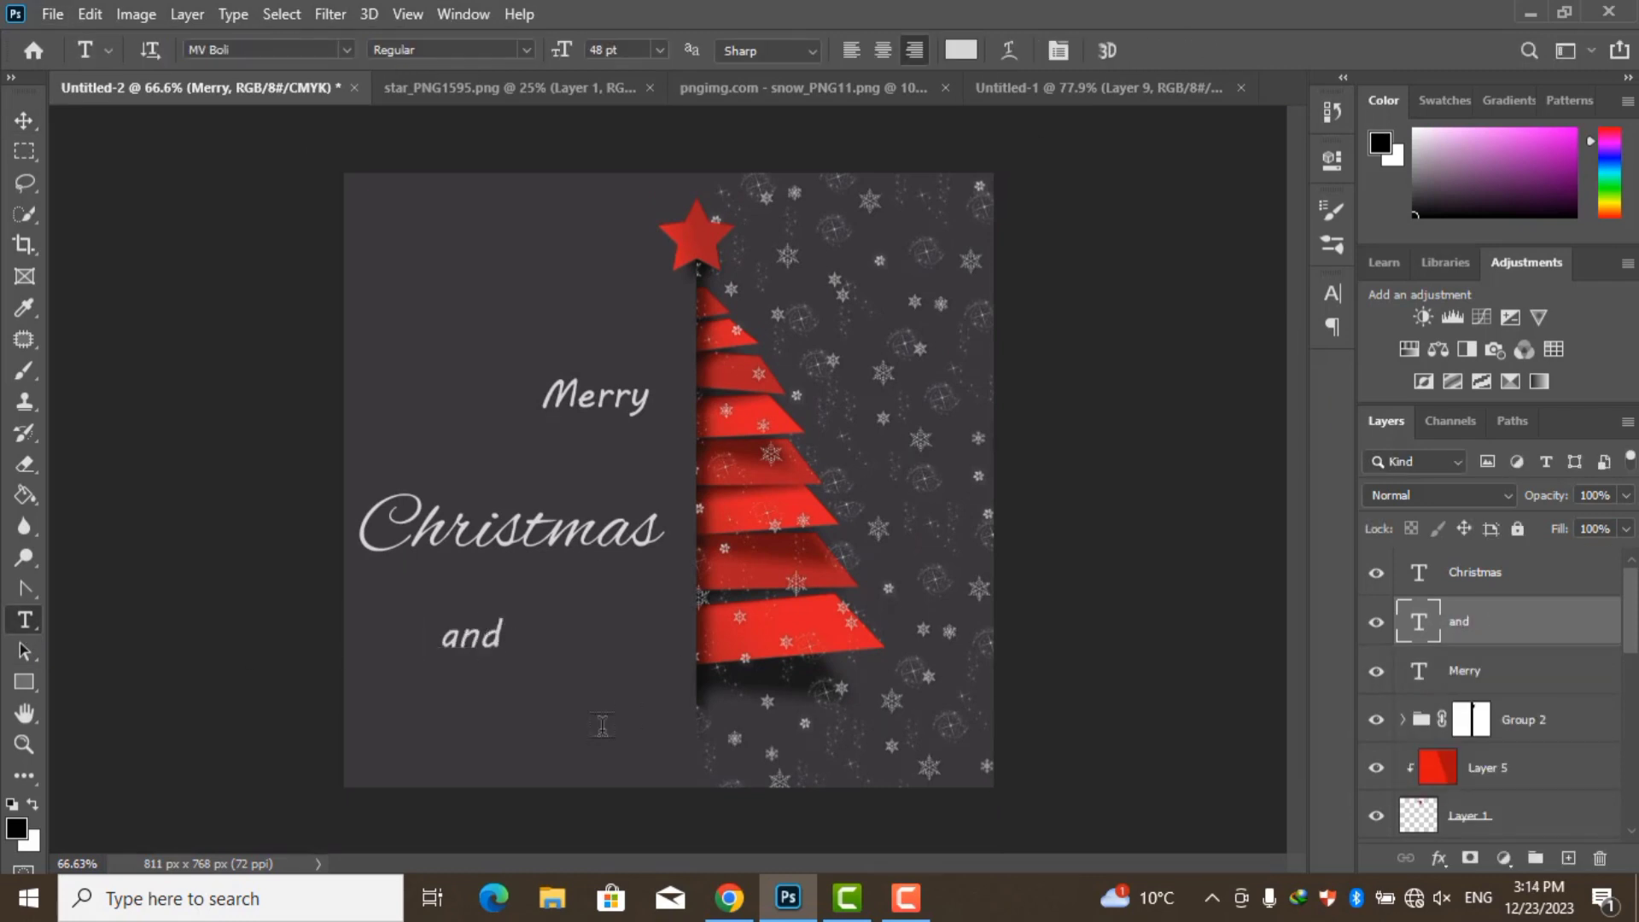
left_click(601, 725)
type("Happy New")
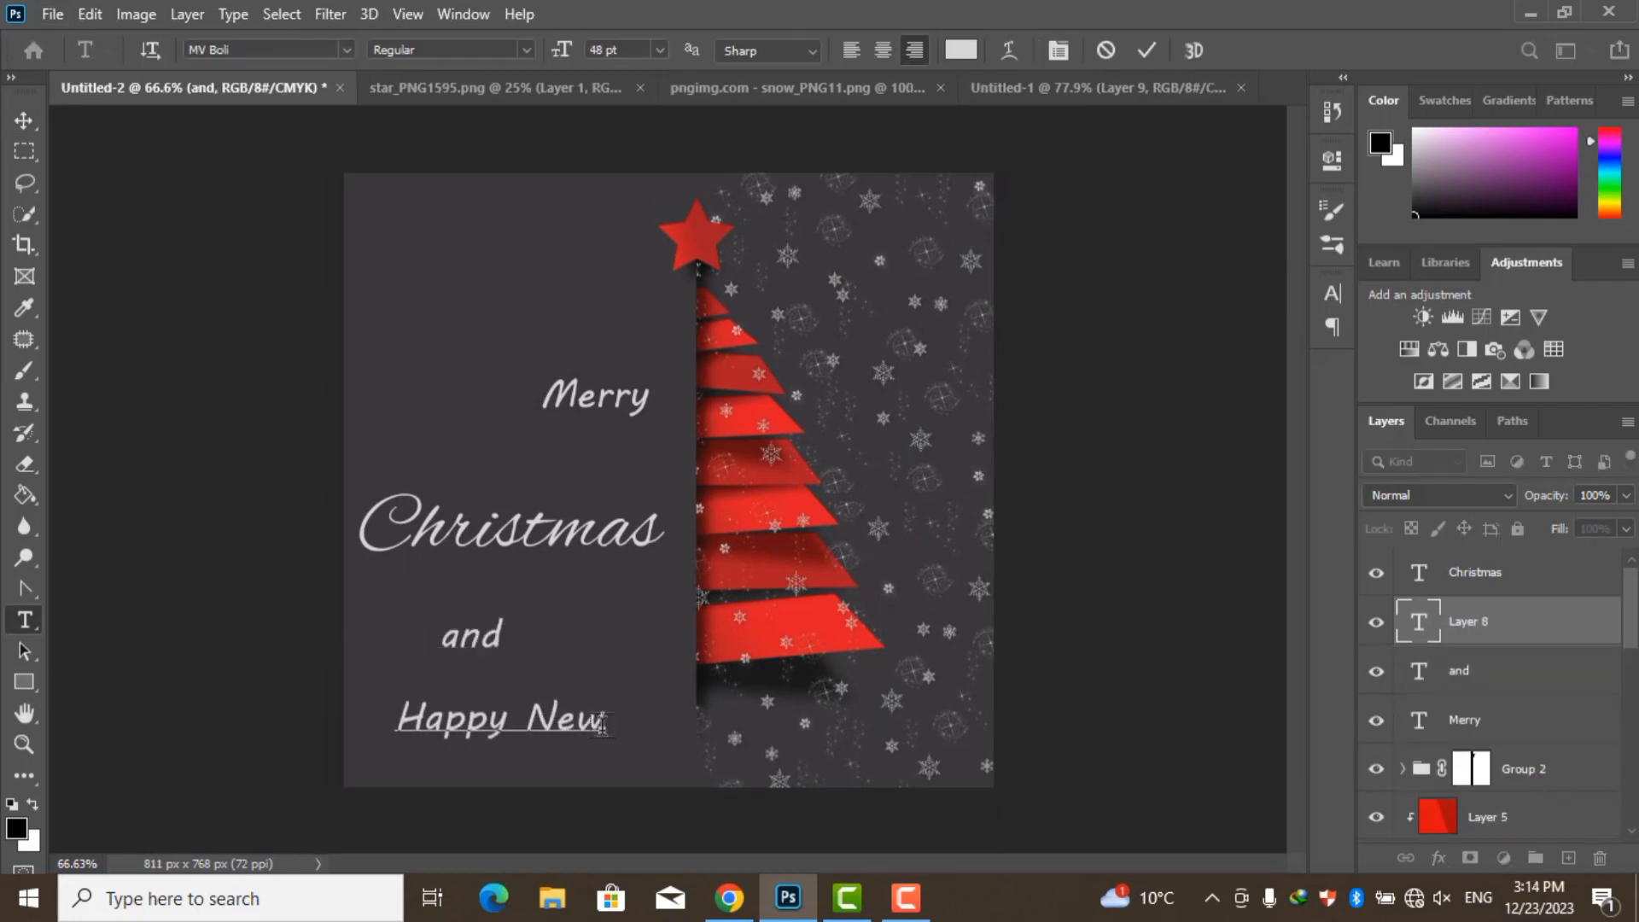
left_click_drag(602, 725, 699, 743)
double_click(471, 634)
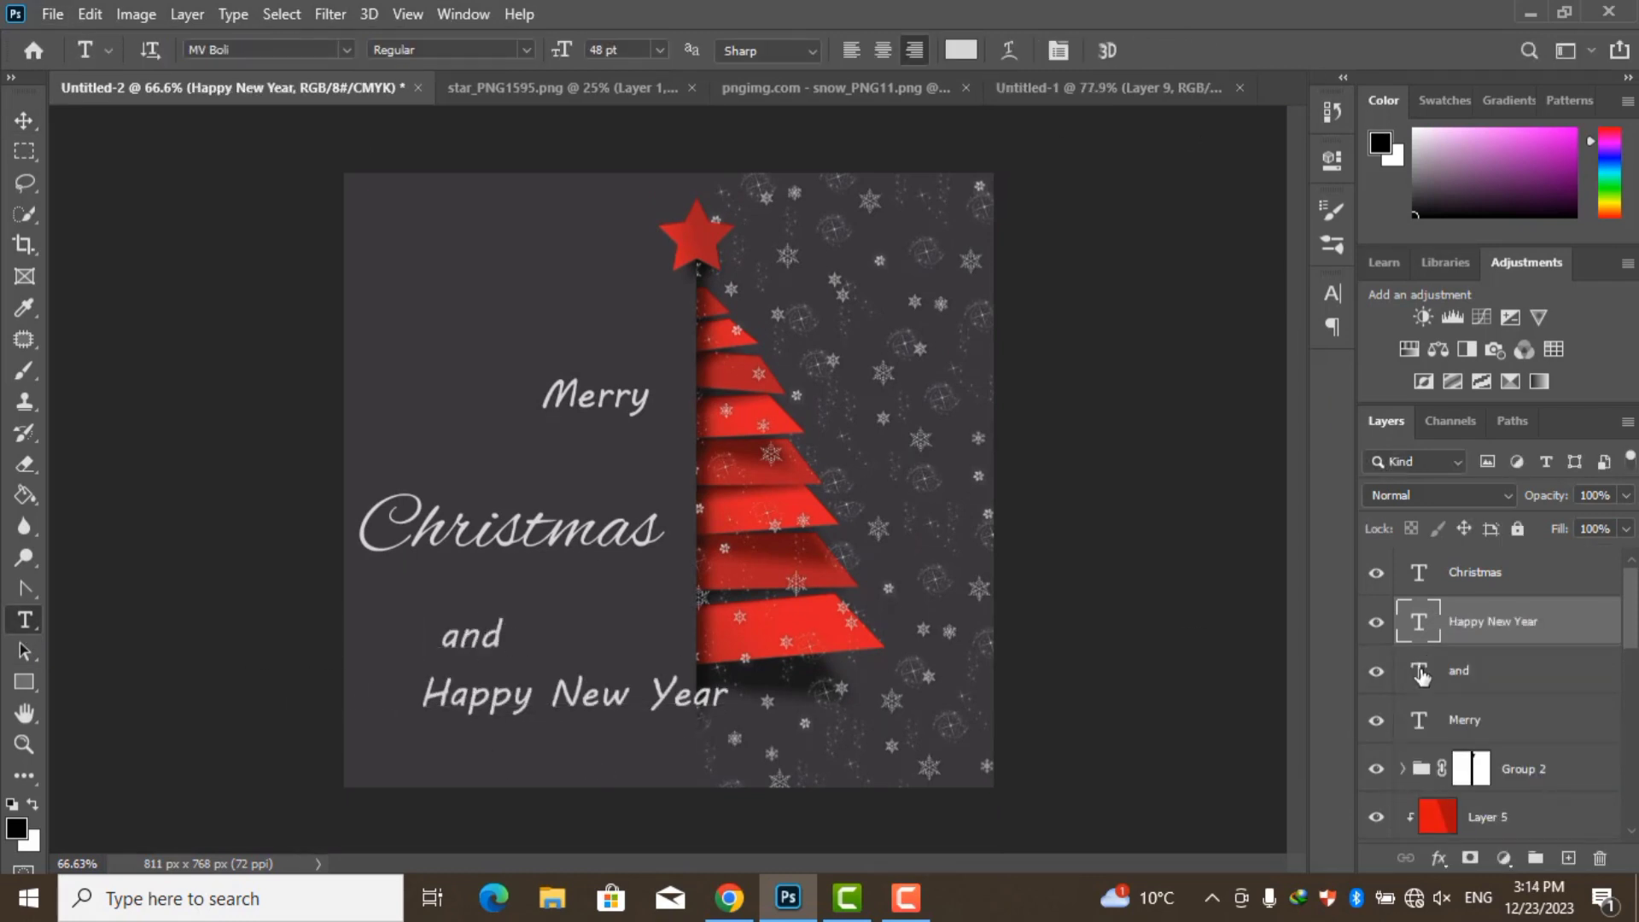
left_click(660, 49)
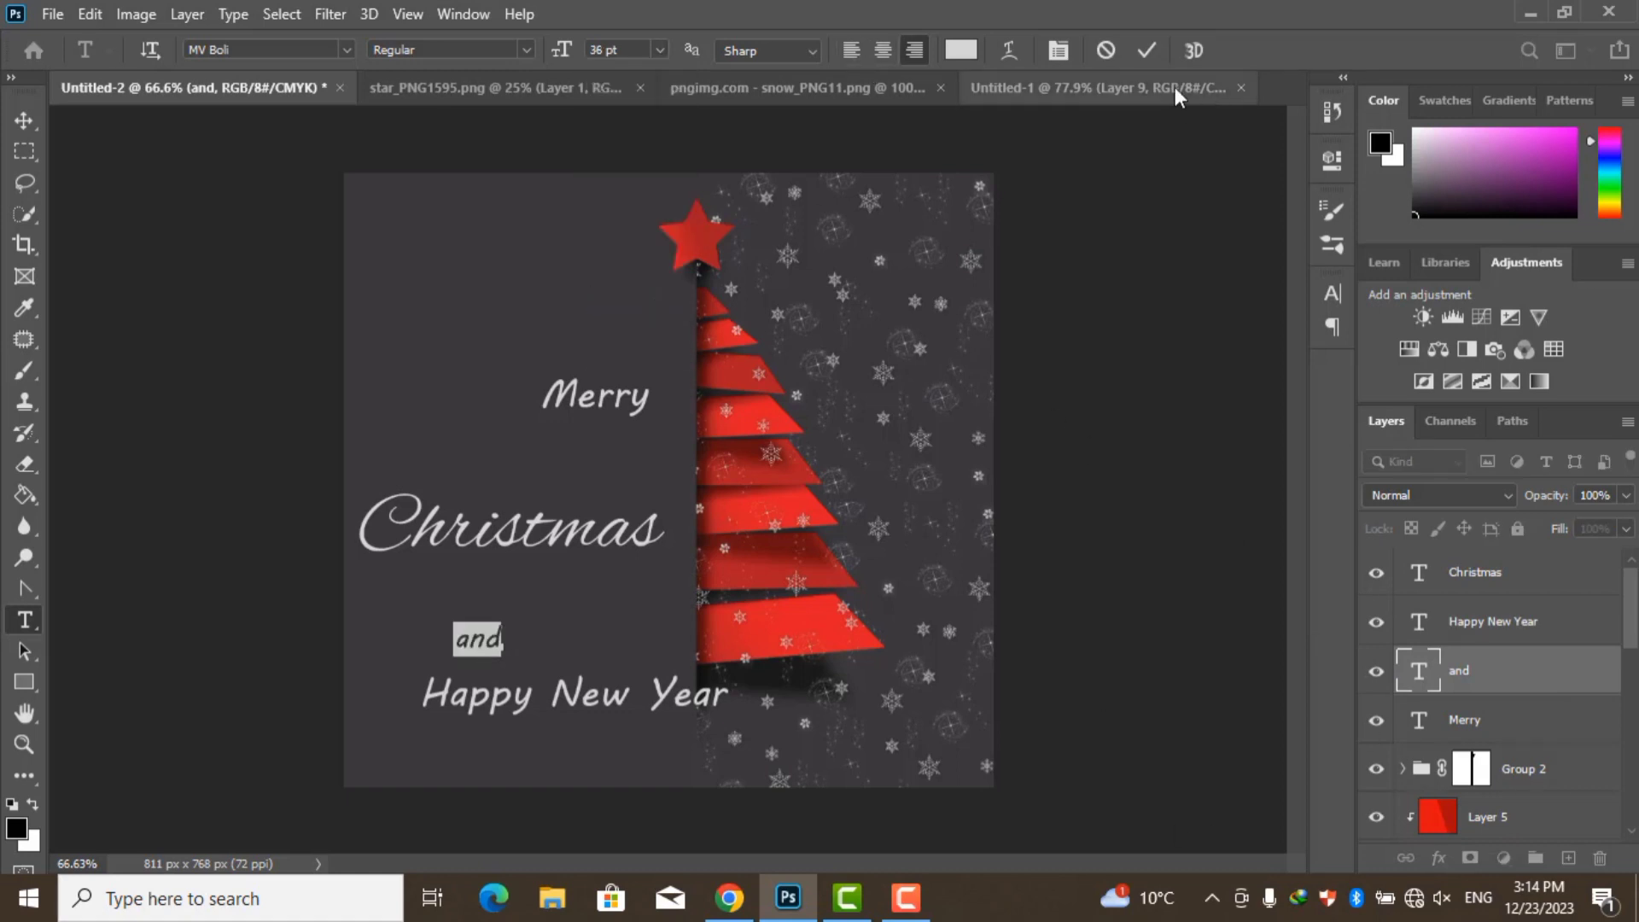
Make 'and' 36 pt and stack Merry, Christmas, and, Happy New Year on the left panel
left_click(24, 120)
left_click_drag(602, 396, 535, 366)
left_click_drag(512, 531, 520, 437)
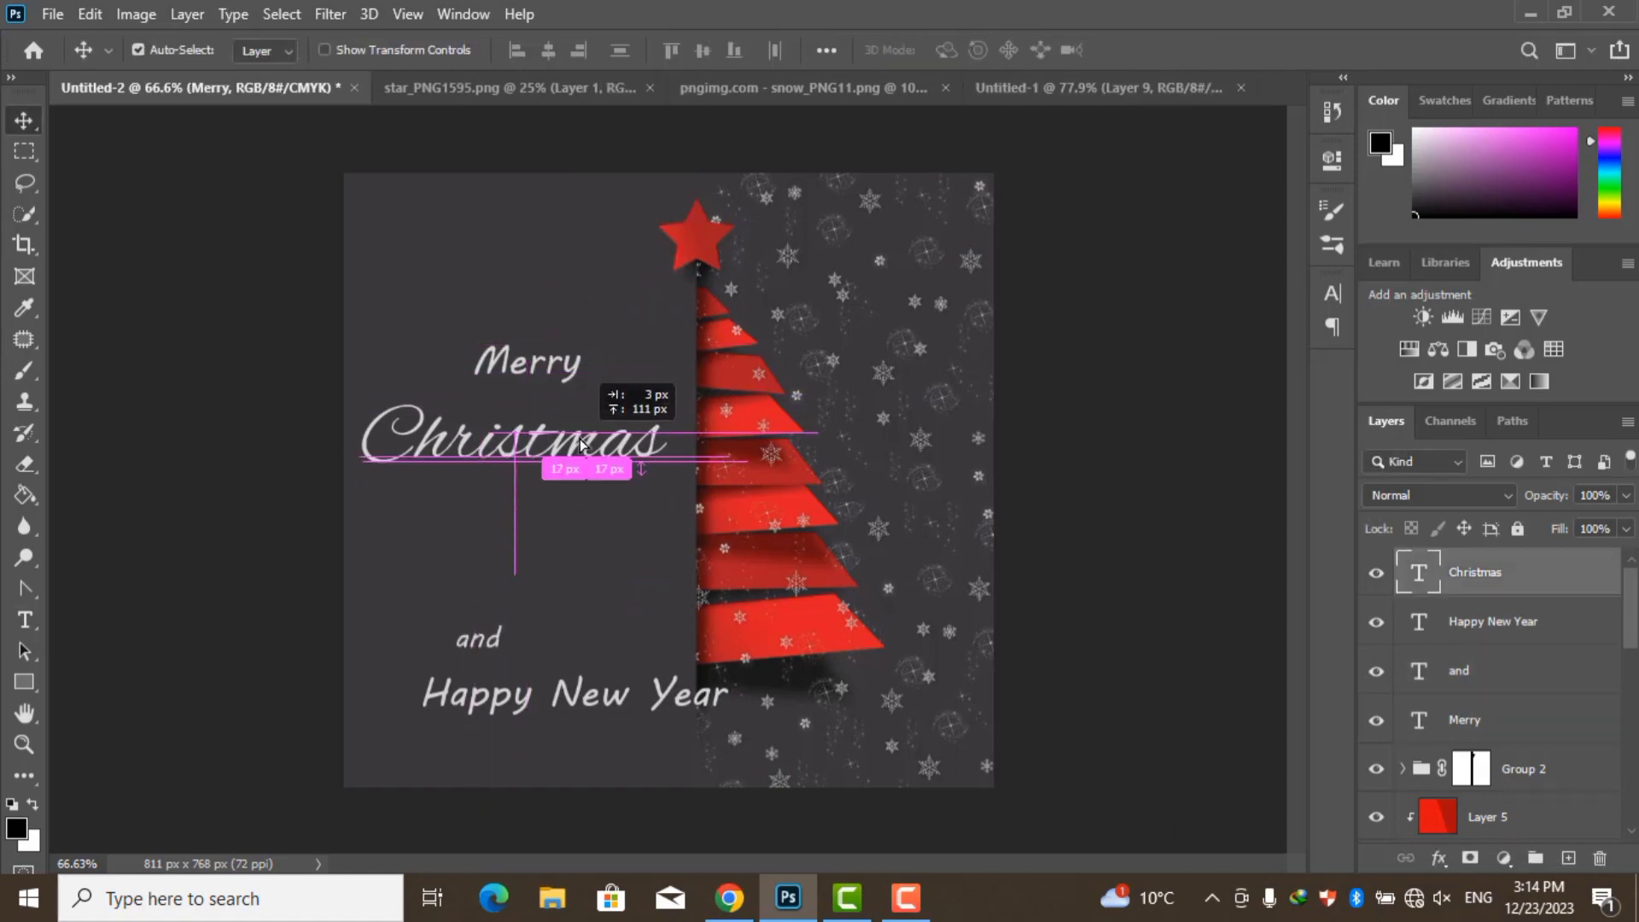
left_click_drag(510, 656, 557, 505)
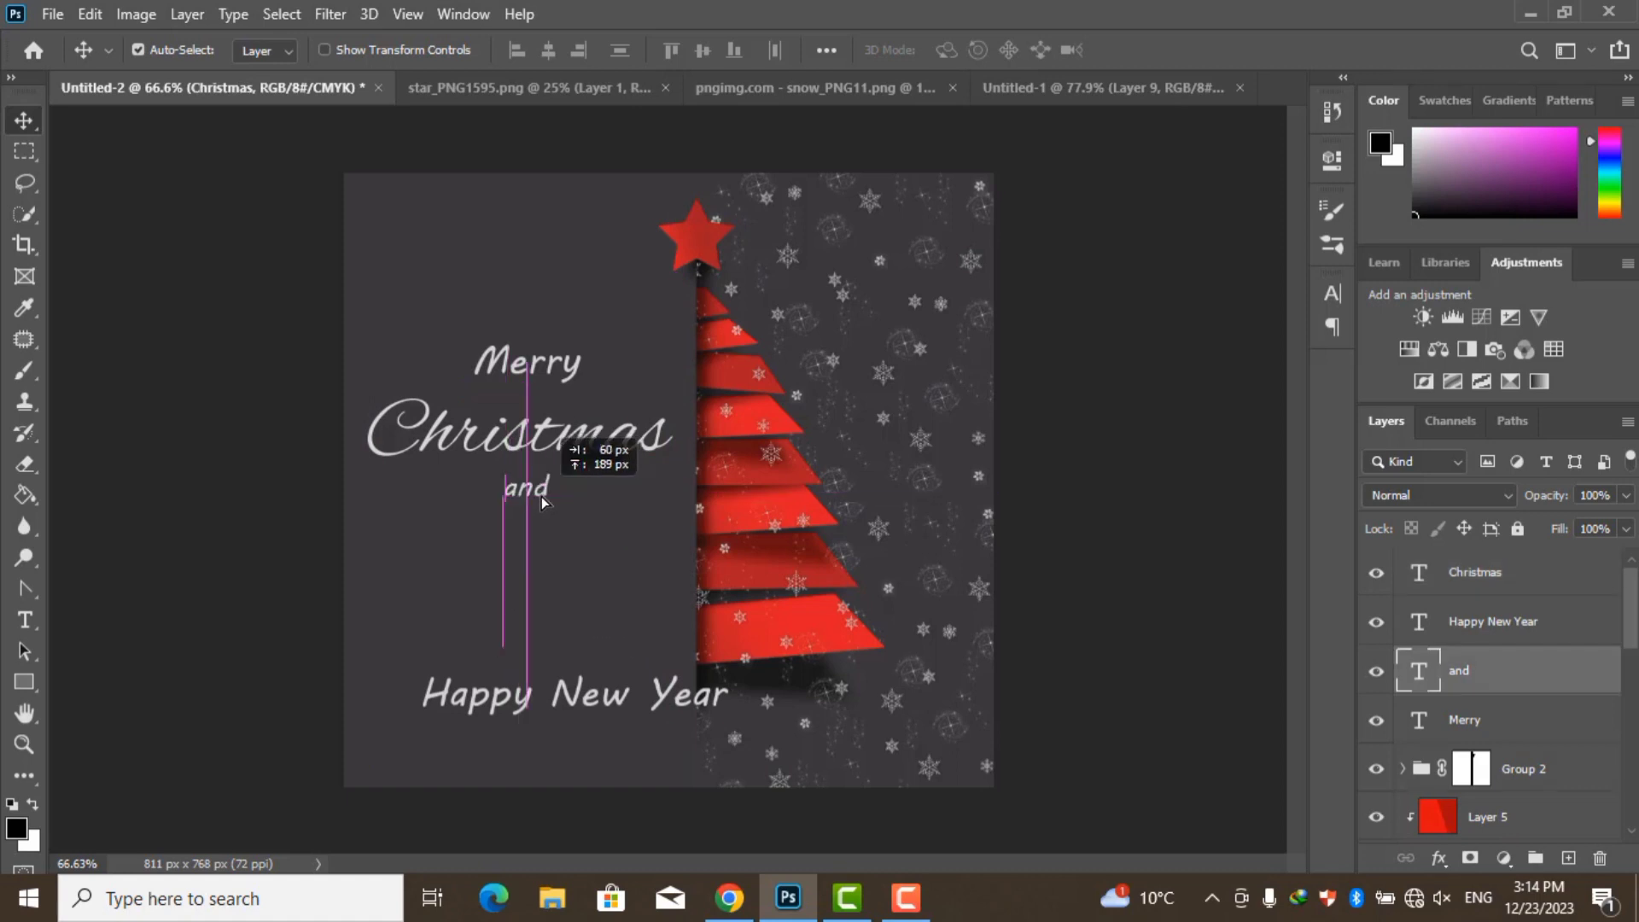
left_click_drag(564, 692, 515, 541)
Enlarge the Christmas text to about 110% with Free Transform
left_click(586, 433)
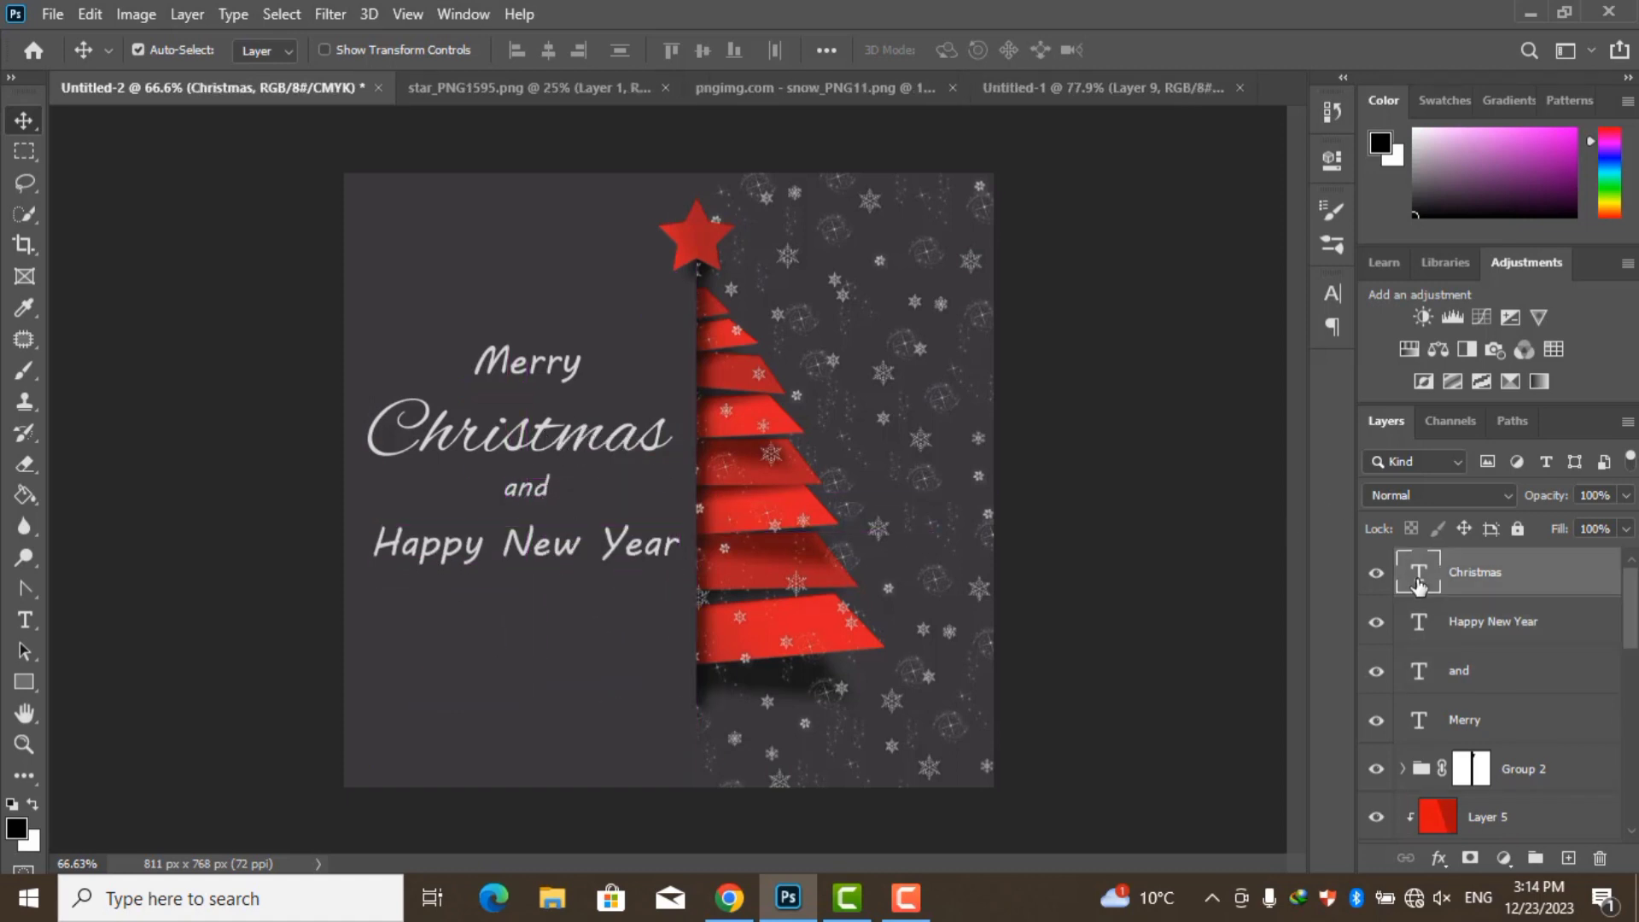
key("ctrl+t")
left_click_drag(597, 431, 595, 421)
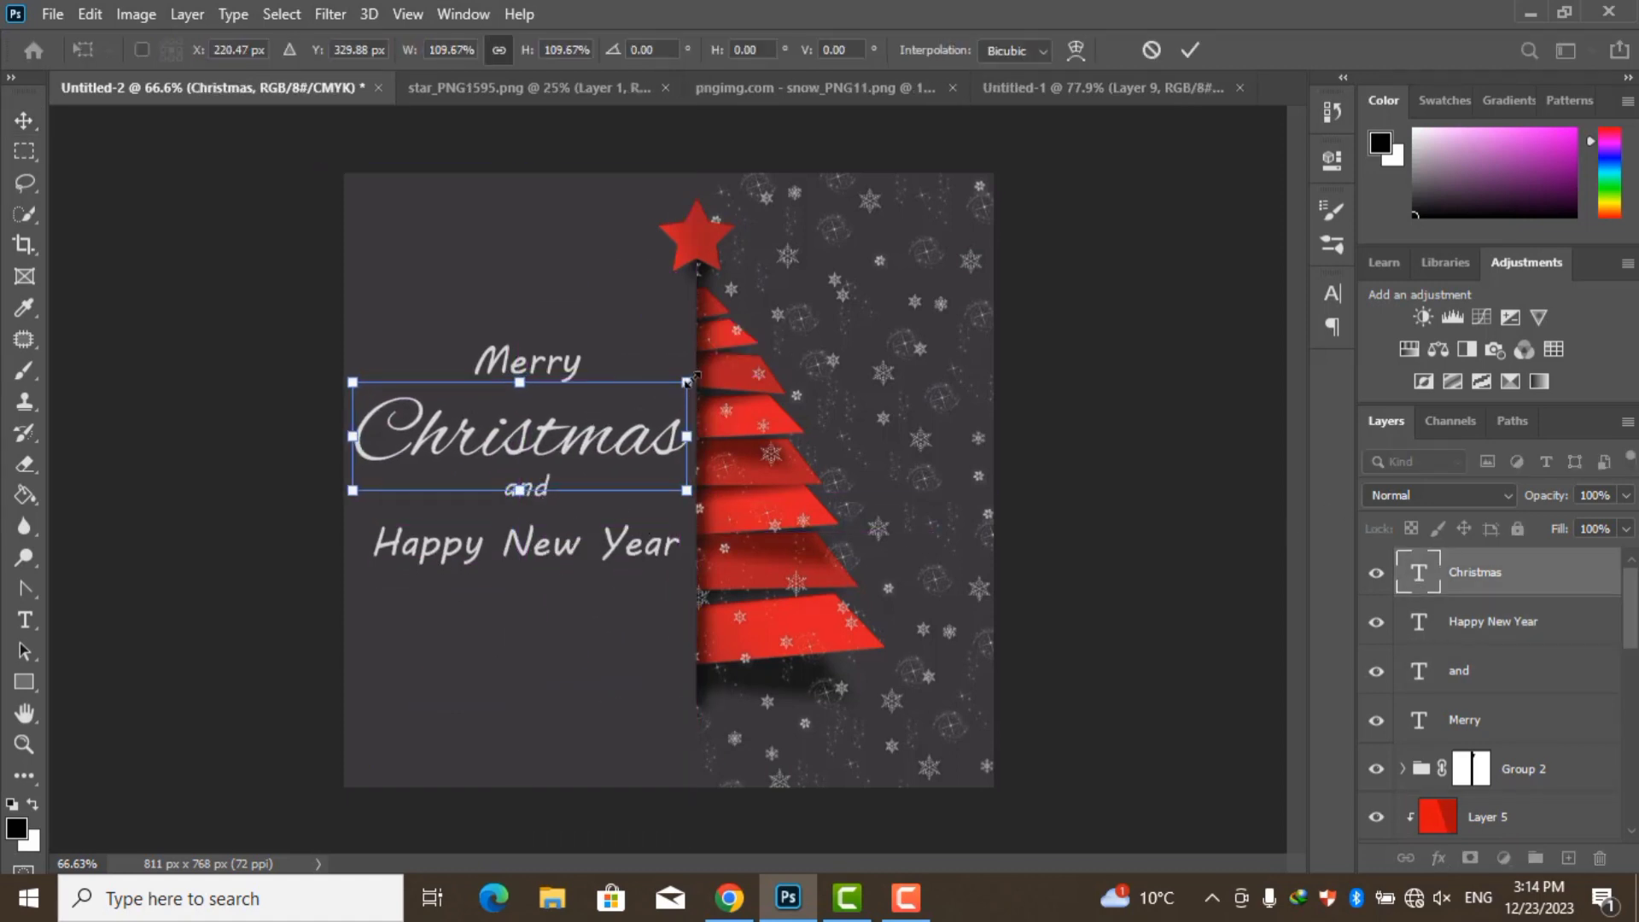
key("Return")
left_click(1475, 768)
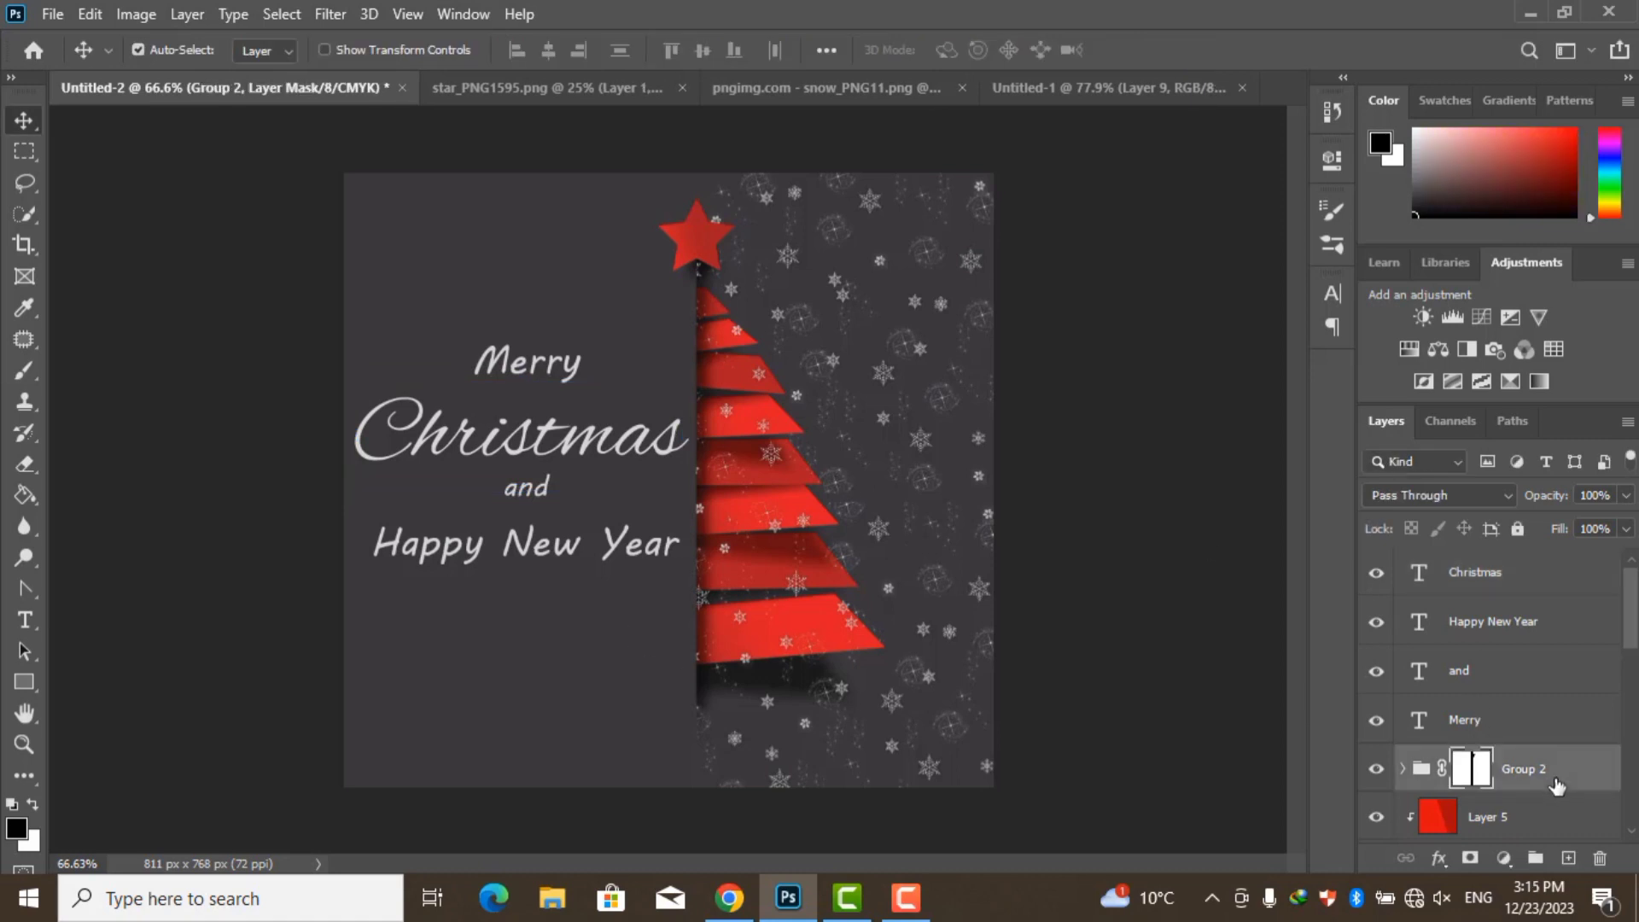
scroll(1536, 769, "down", 5)
Nudge the Polygon 1 copy 8 layer slightly downward with Free Transform
scroll(1547, 807, "down", 2)
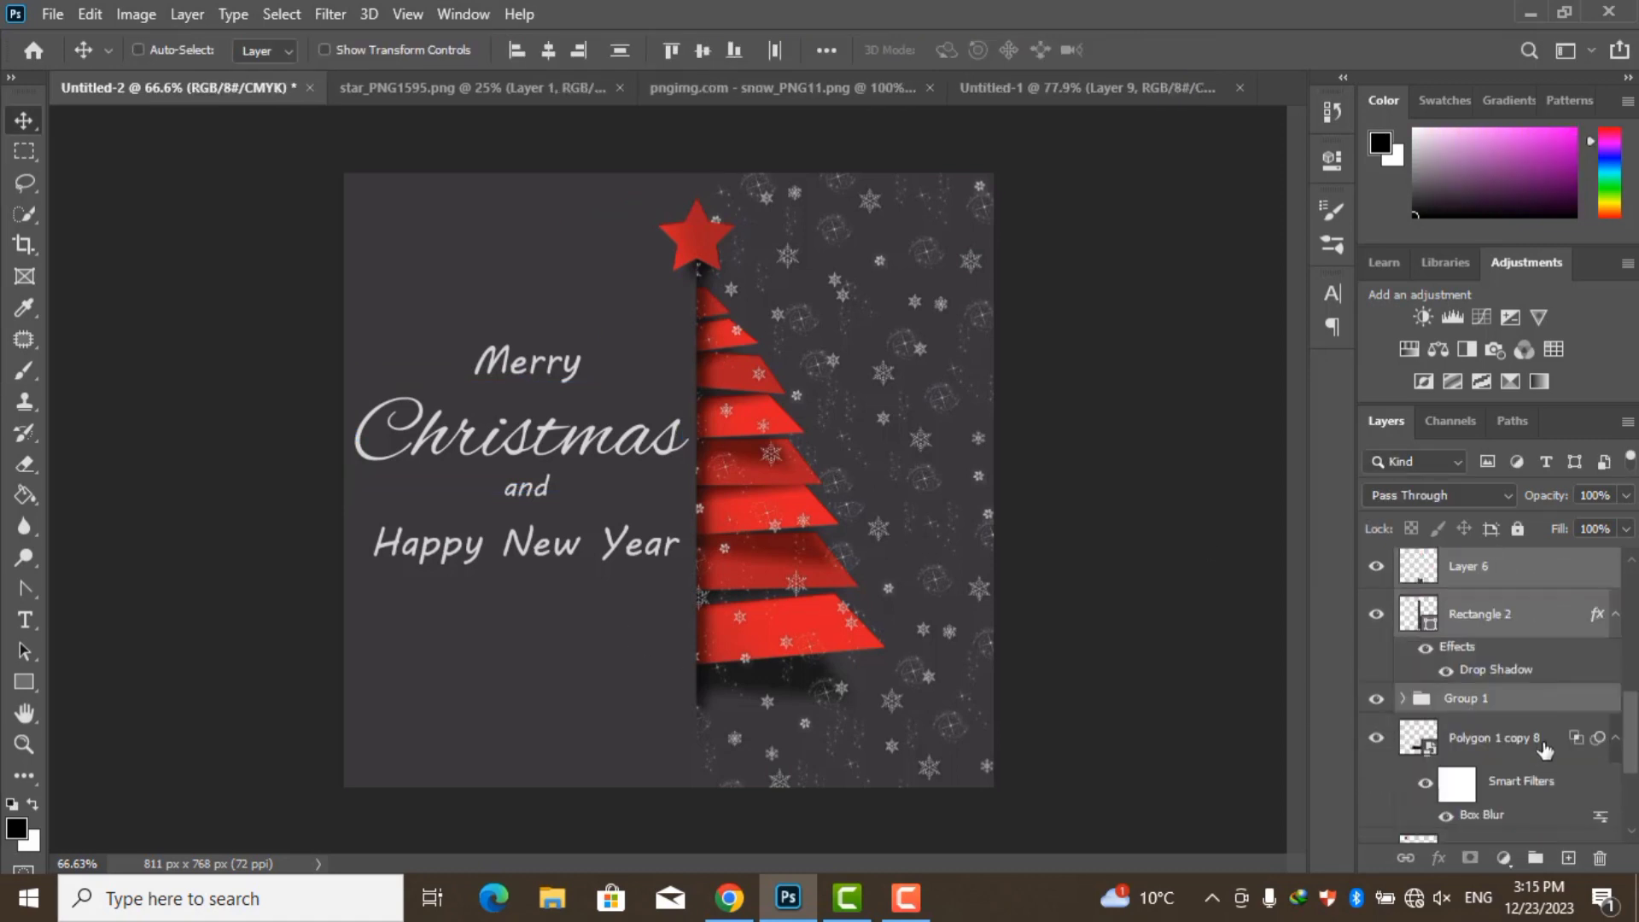
scroll(1548, 807, "down", 2)
scroll(1547, 806, "down", 2)
key("ctrl+t")
left_click(842, 366)
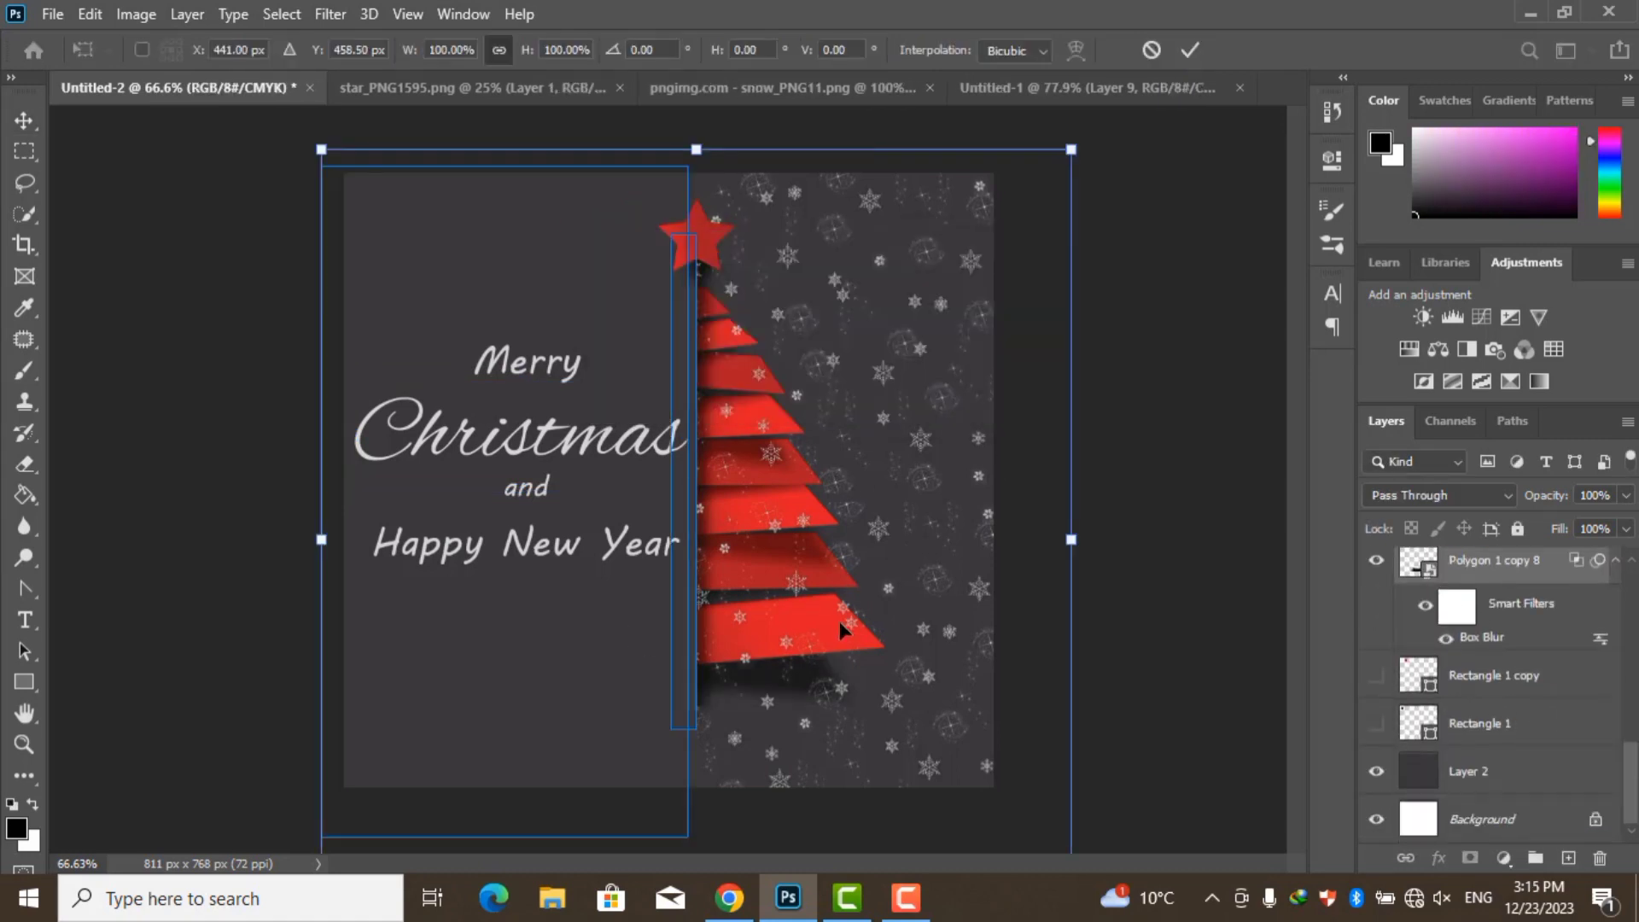
left_click_drag(838, 622, 848, 711)
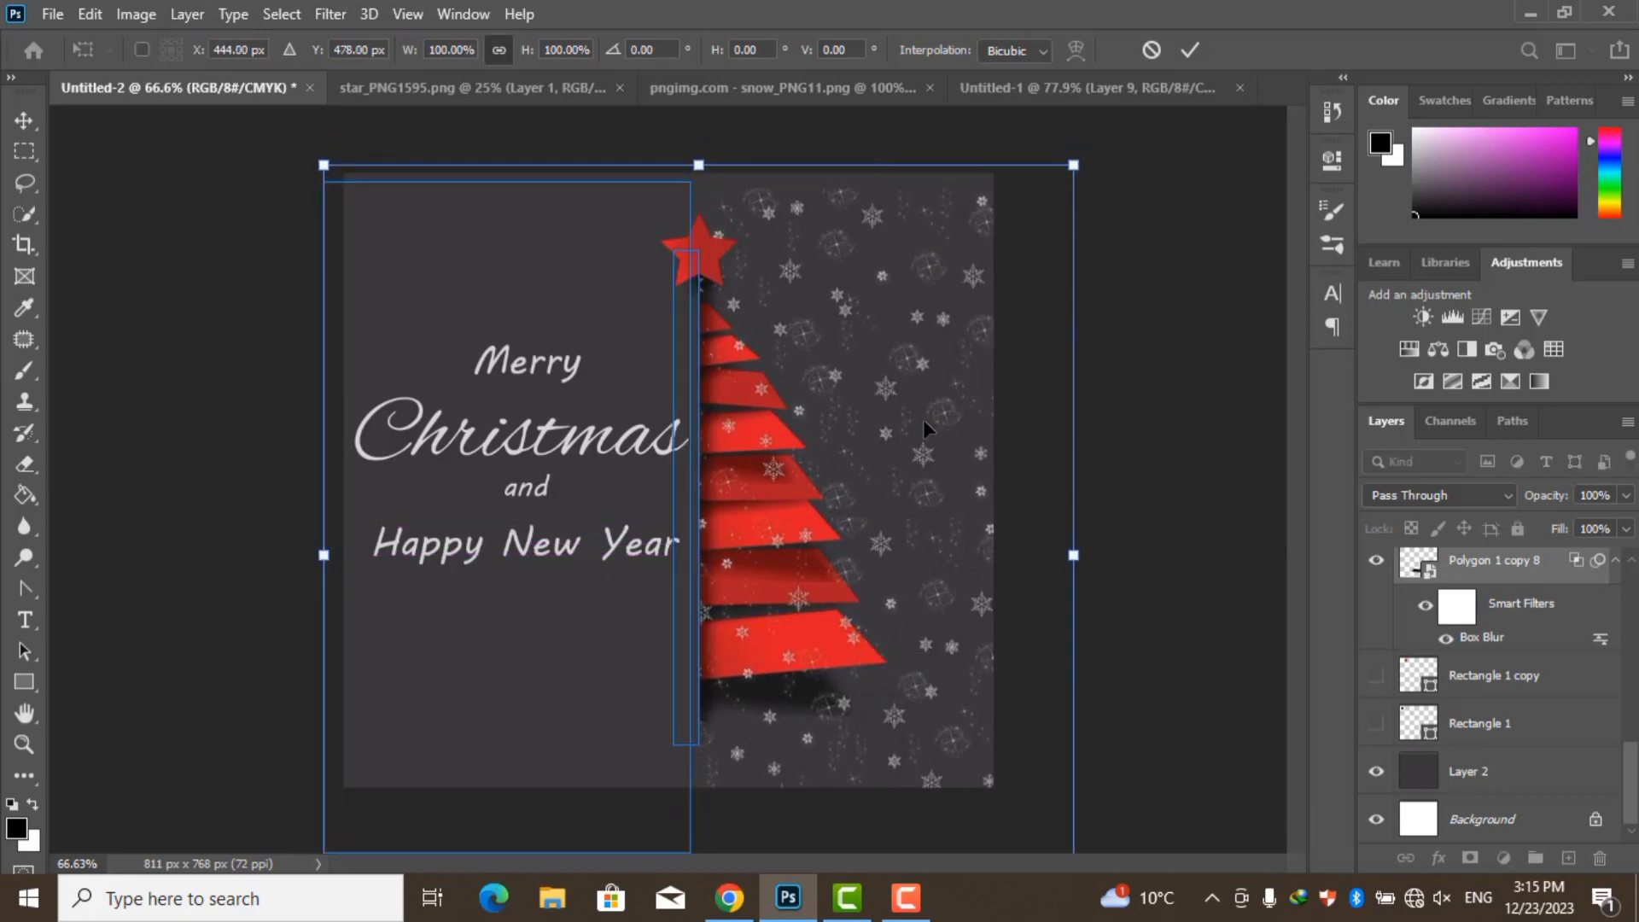
left_click_drag(929, 437, 925, 437)
key("Return")
Move both Group 2 snow layers up so the snow fills the right panel
left_click(877, 224)
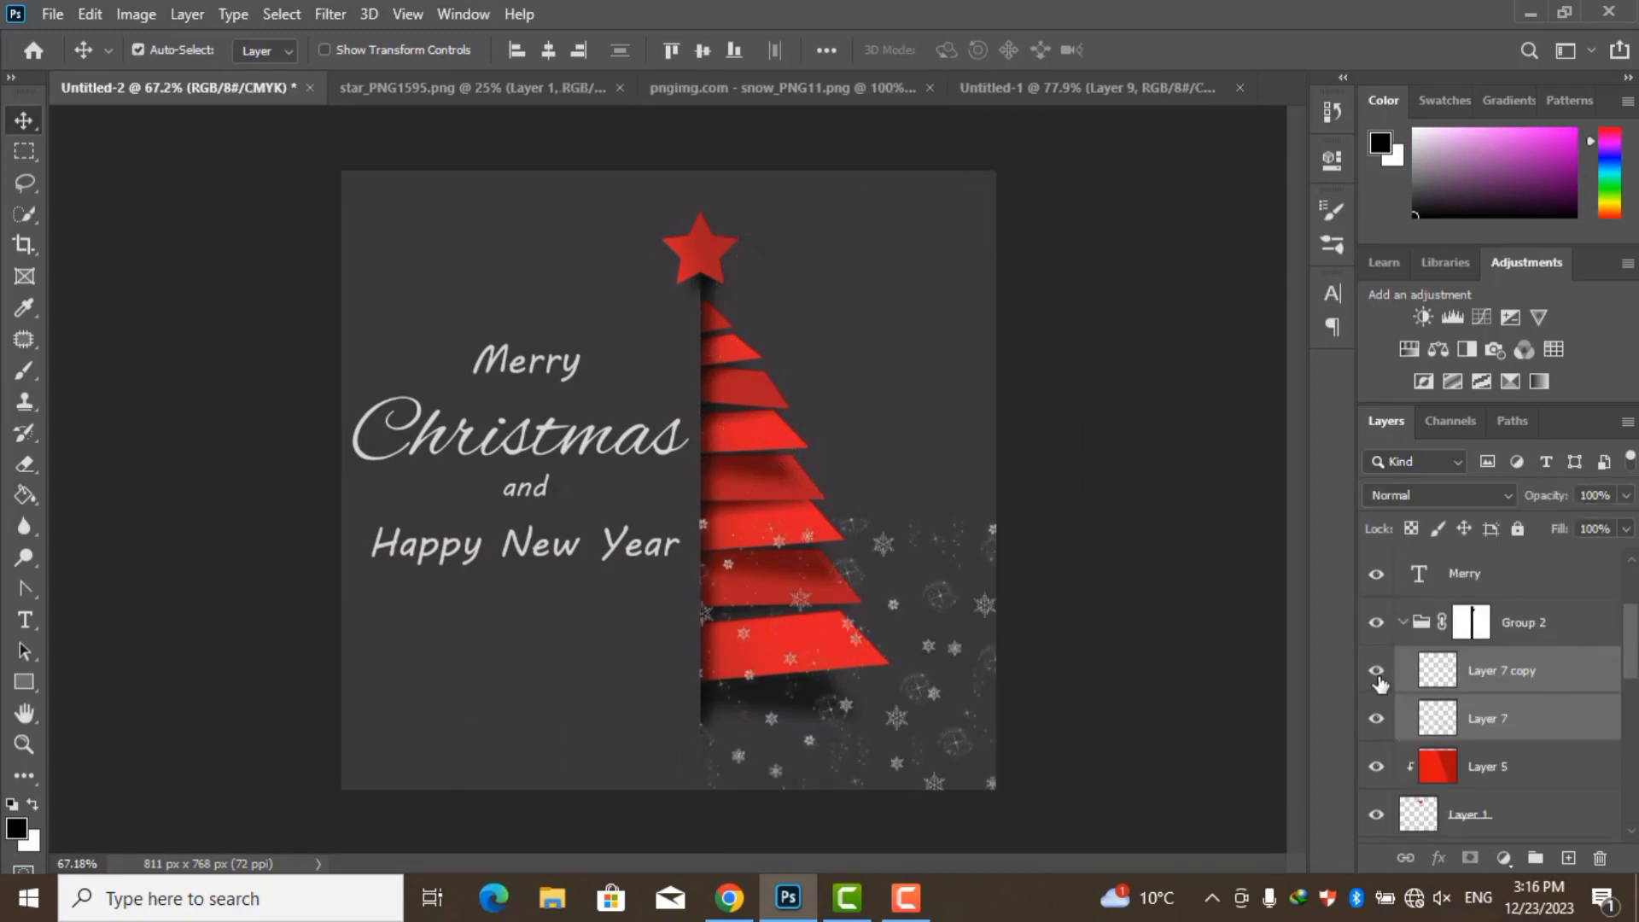
key("ctrl")
key("ctrl+t")
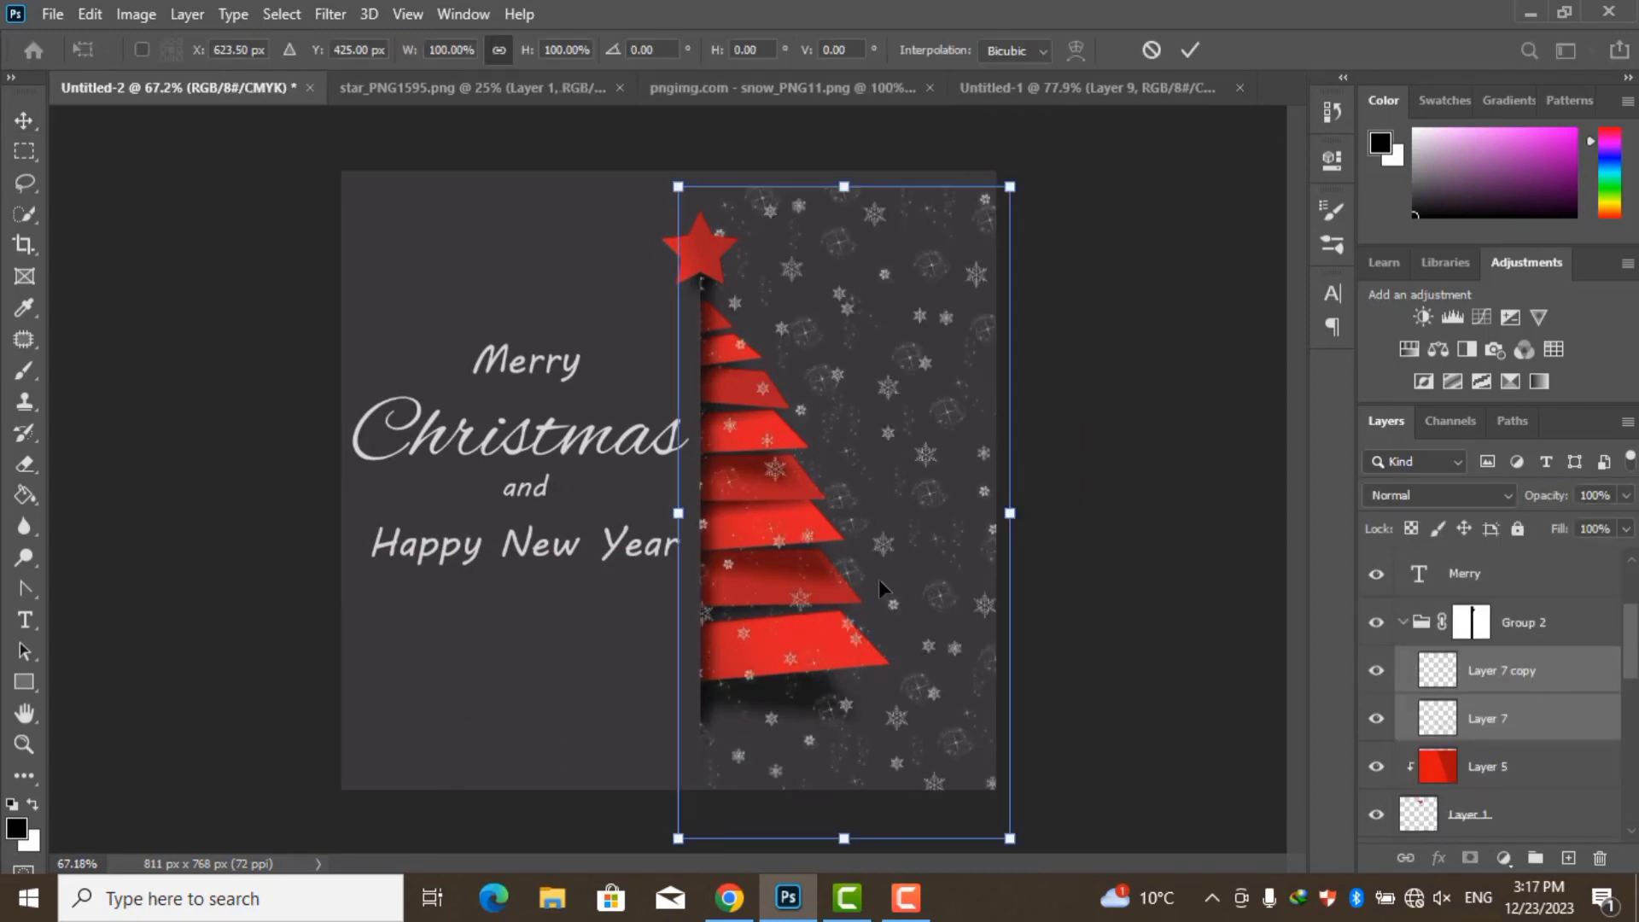
left_click_drag(878, 579, 874, 550)
key("Return")
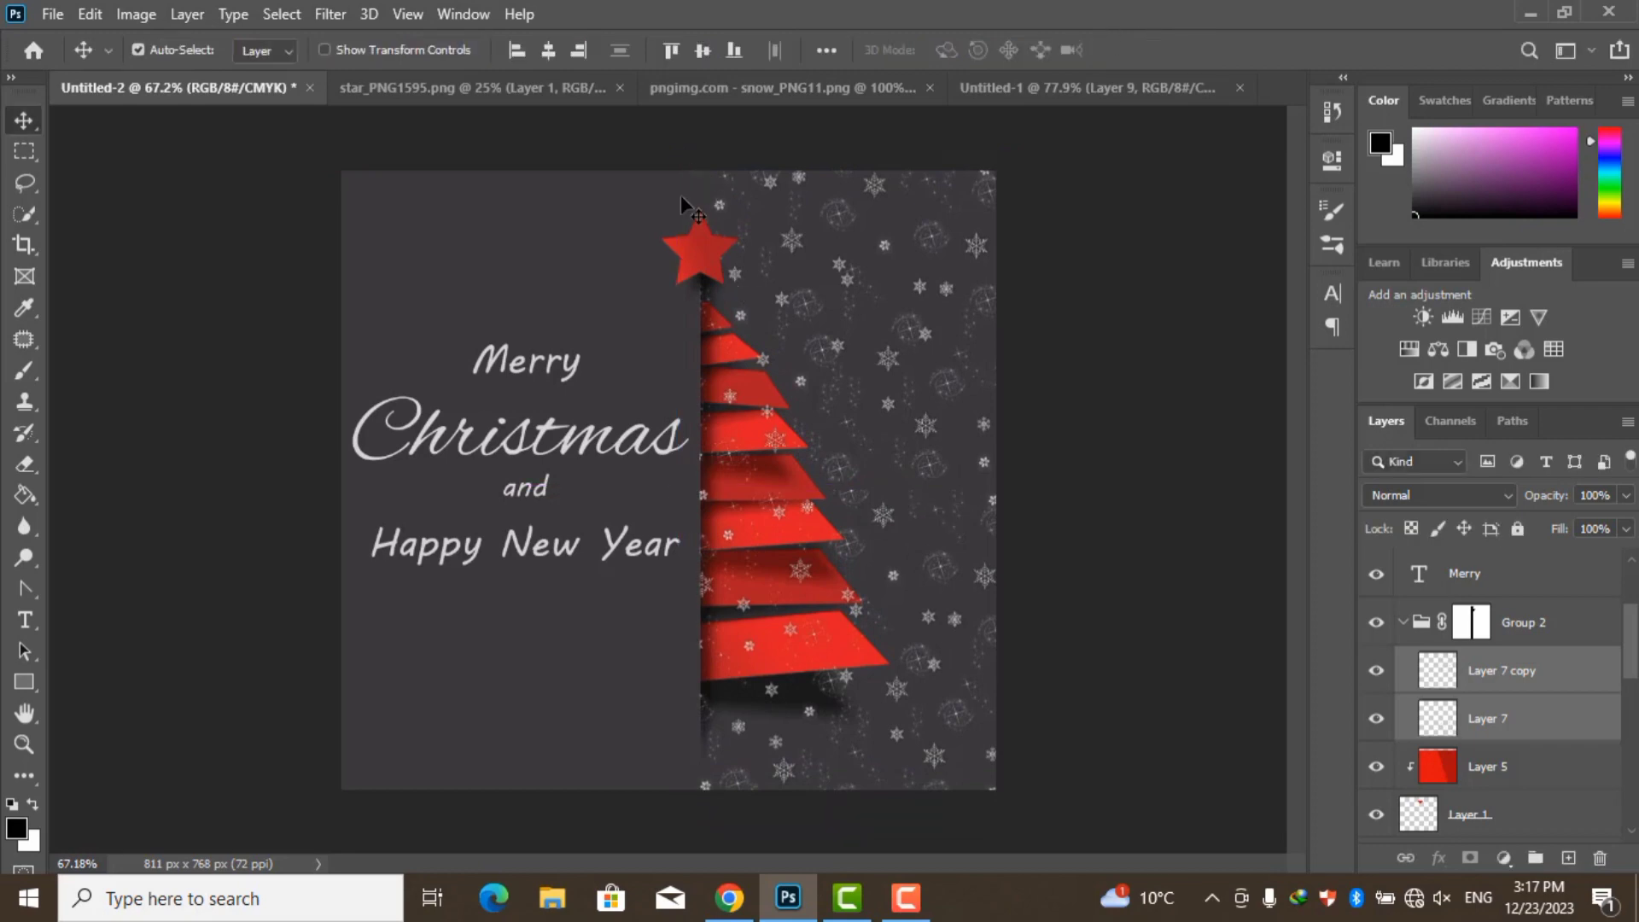
Hide the Layer 7 copy snow layer and give it a layer mask for brush painting
scroll(679, 195, "up", 2)
scroll(683, 184, "up", 3)
scroll(741, 179, "up", 2)
scroll(1451, 726, "down", 5)
left_click(1395, 819)
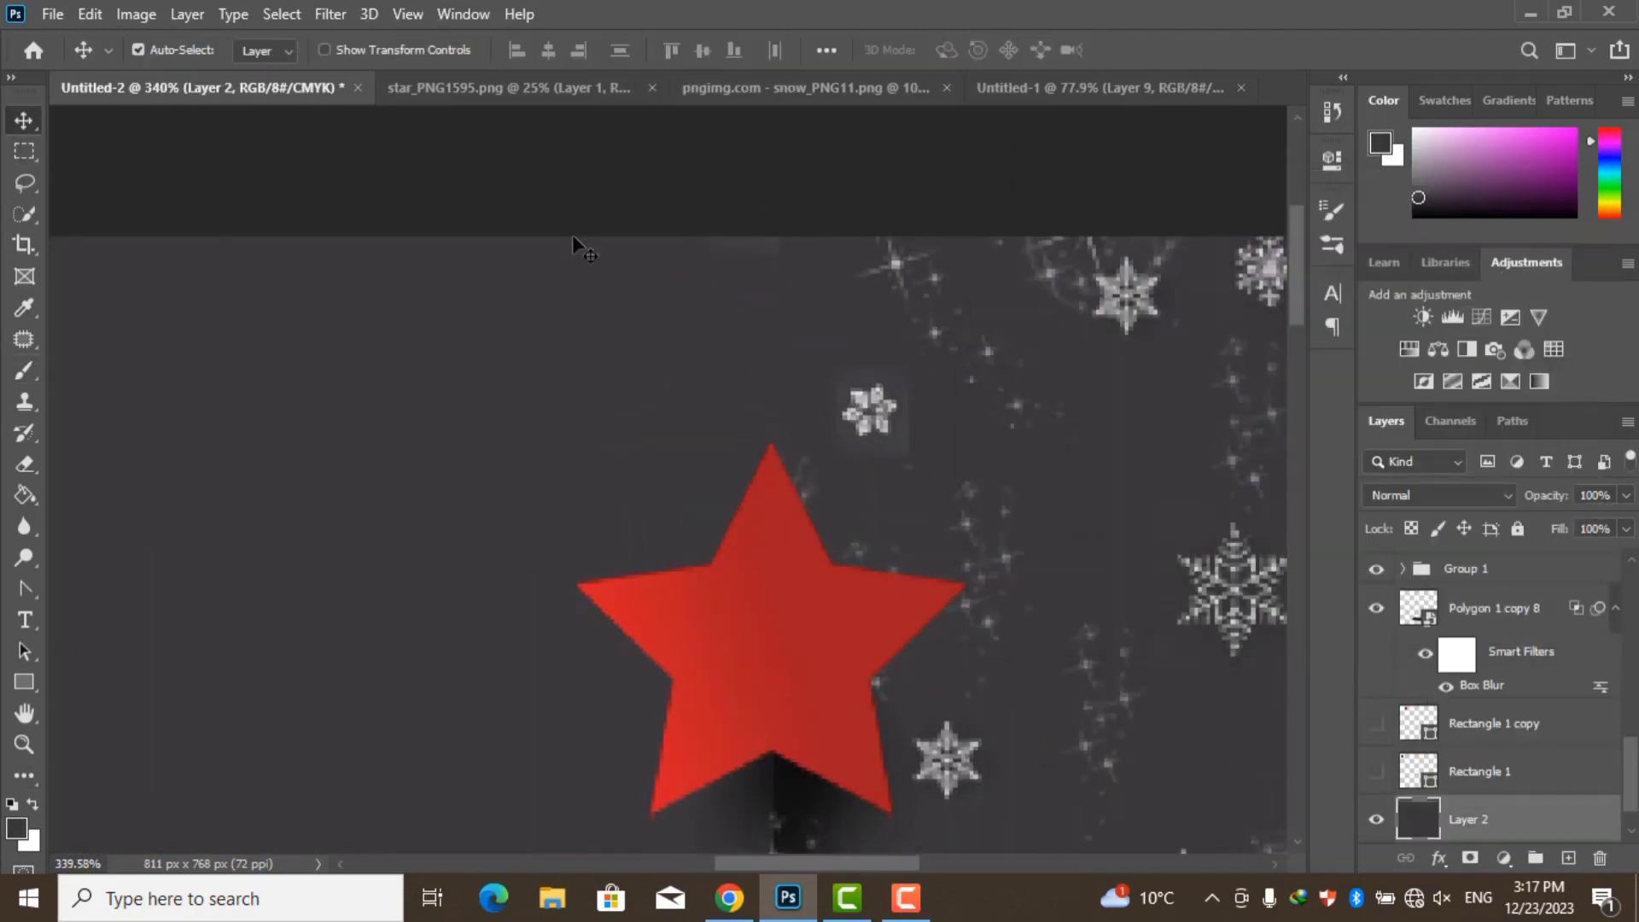
left_click(572, 234)
left_click(1376, 572)
left_click(1470, 858)
key("b")
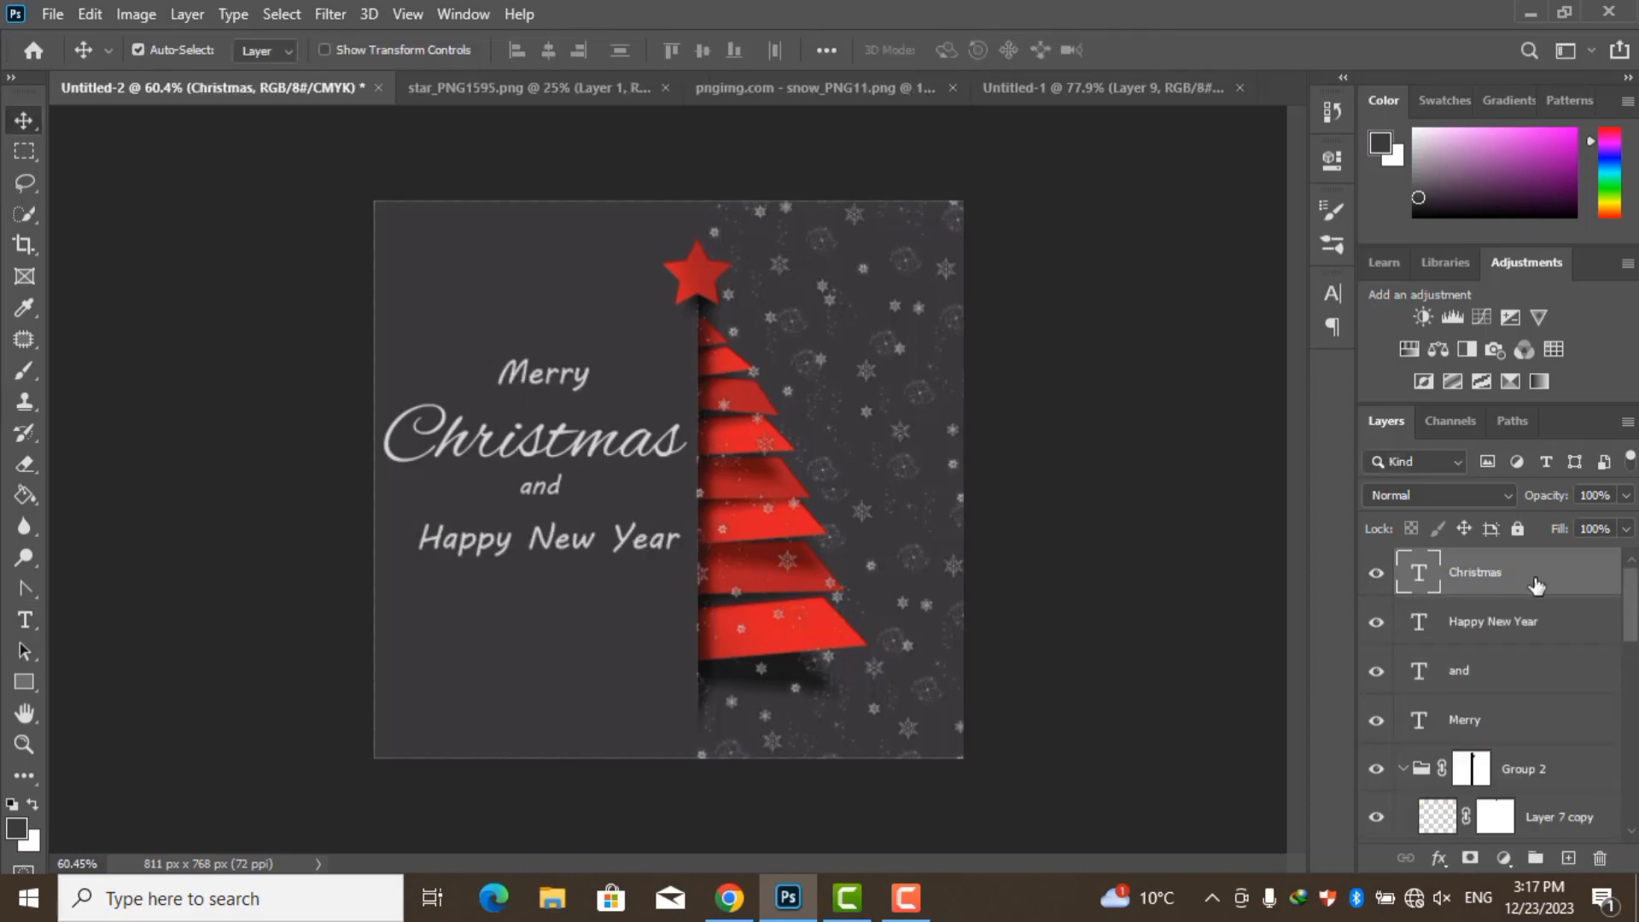
Duplicate the Christmas text as a smart object and Box Blur it into a glow
left_click_drag(1573, 839, 1569, 857)
left_click(330, 13)
left_click(683, 329)
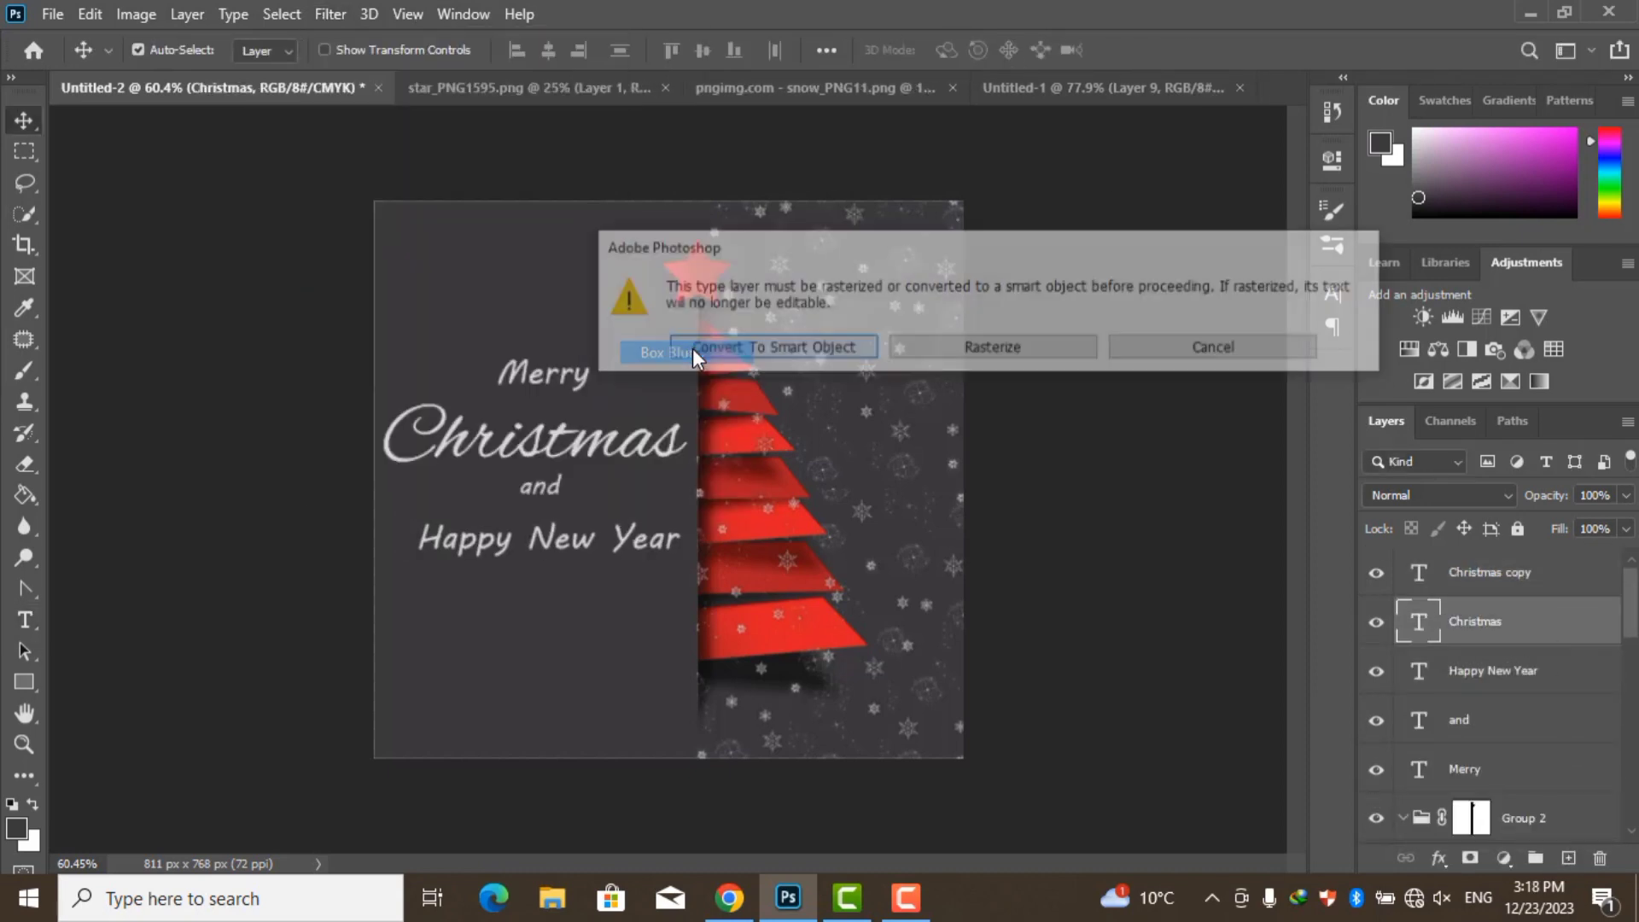
left_click(753, 348)
left_click(1173, 254)
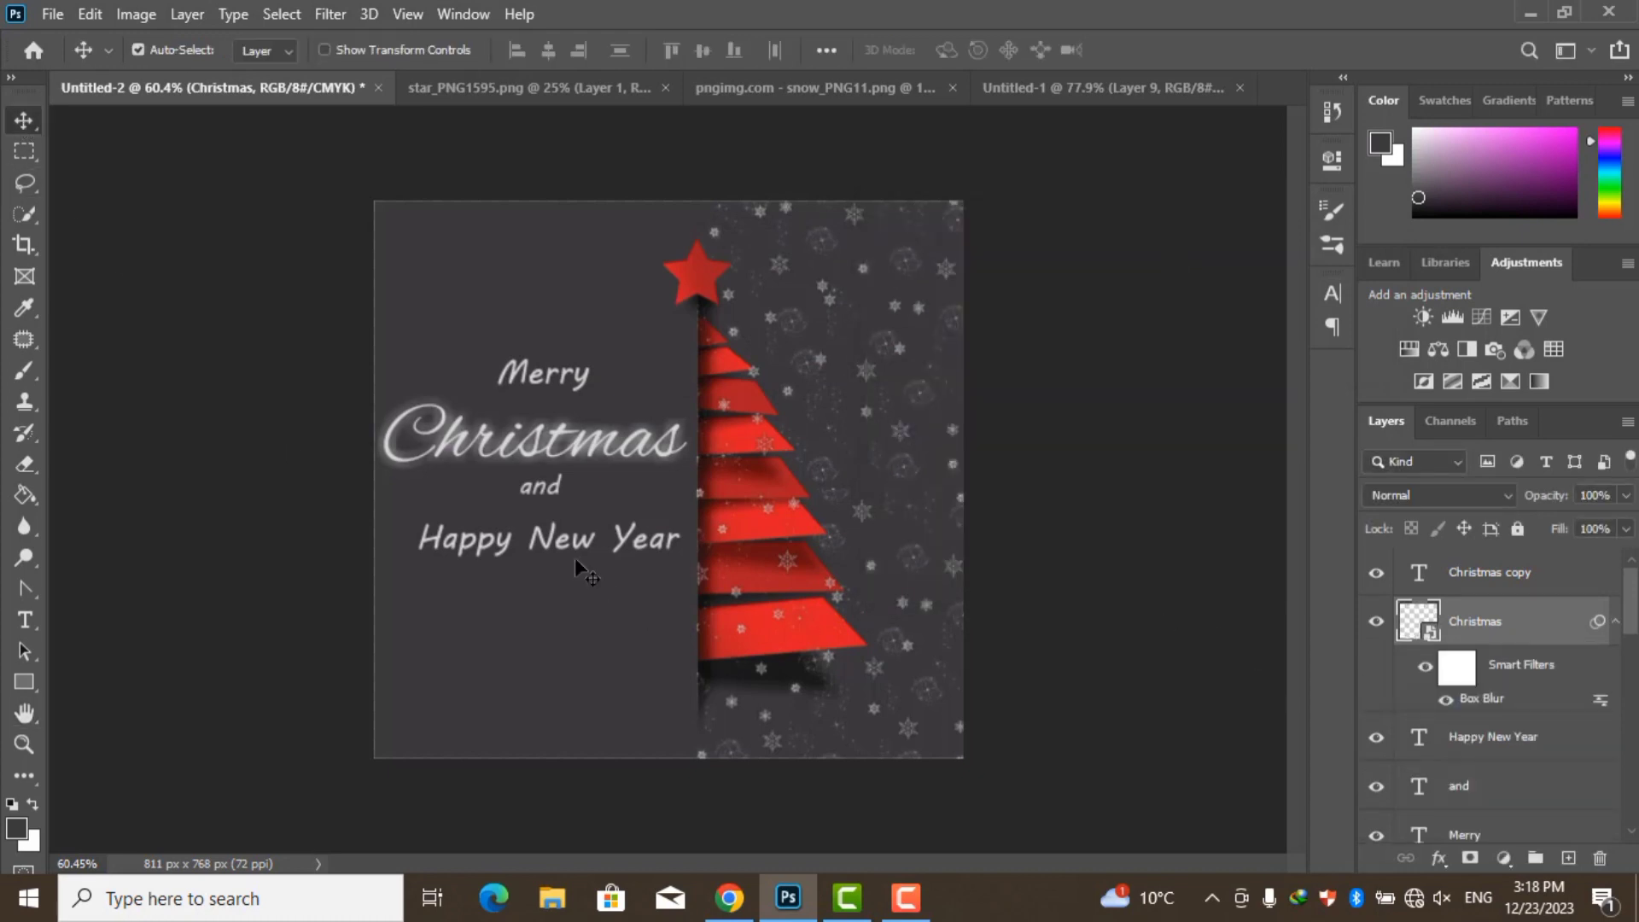
Centre Merry above Christmas and drop Happy New Year slightly lower
left_click_drag(553, 545, 545, 546)
left_click_drag(538, 485, 537, 493)
left_click_drag(559, 381, 563, 386)
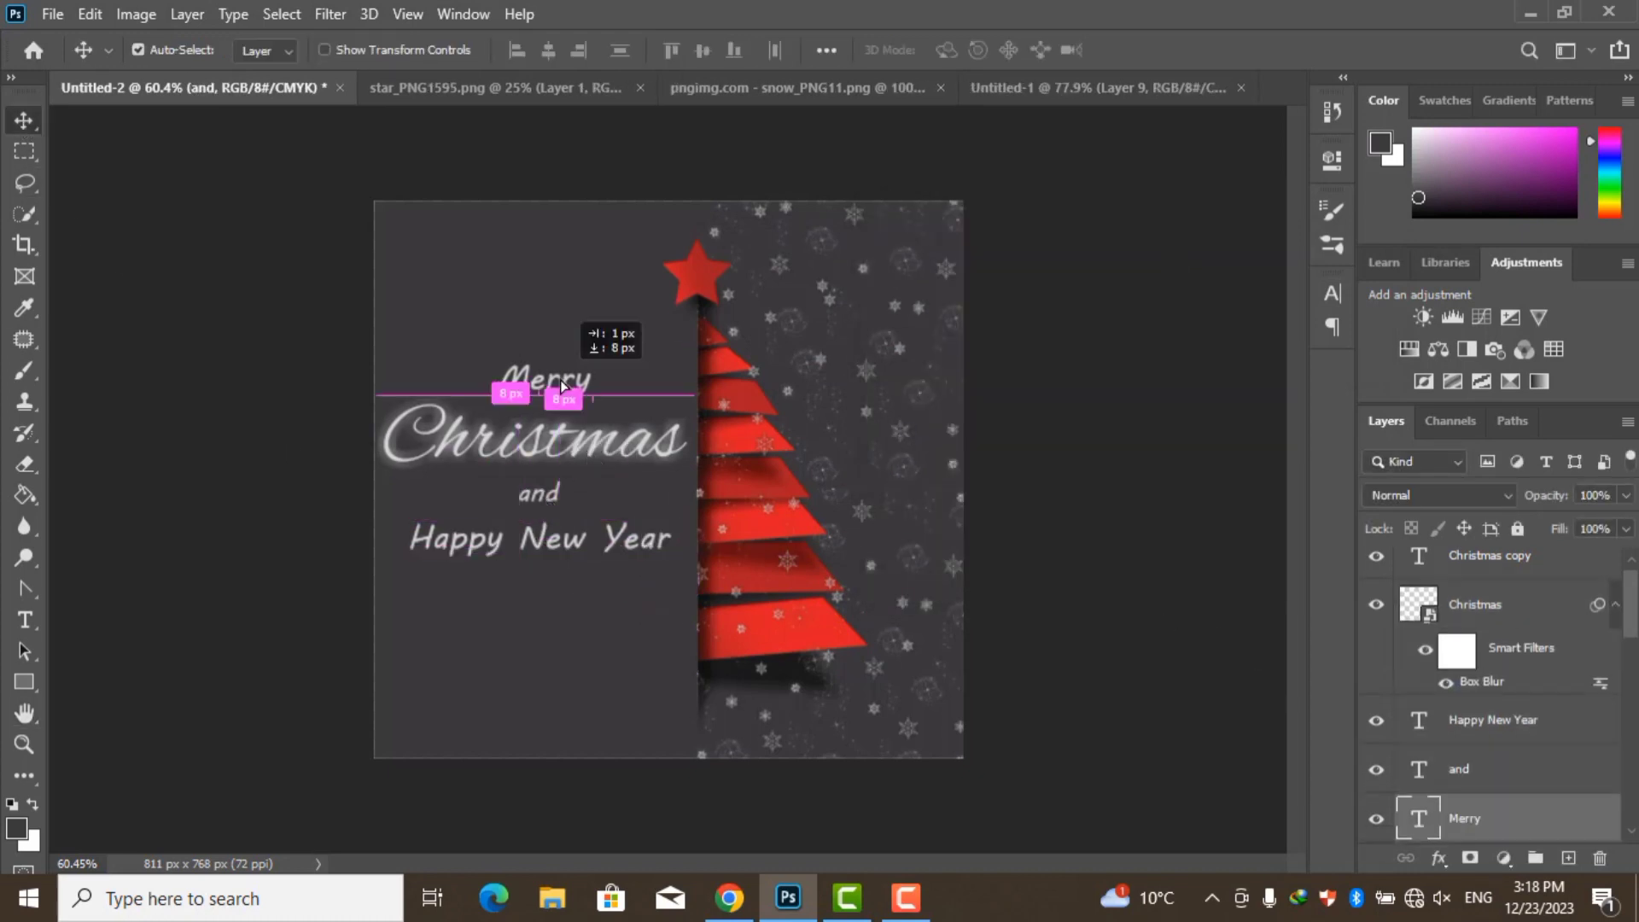
left_click_drag(553, 548, 553, 557)
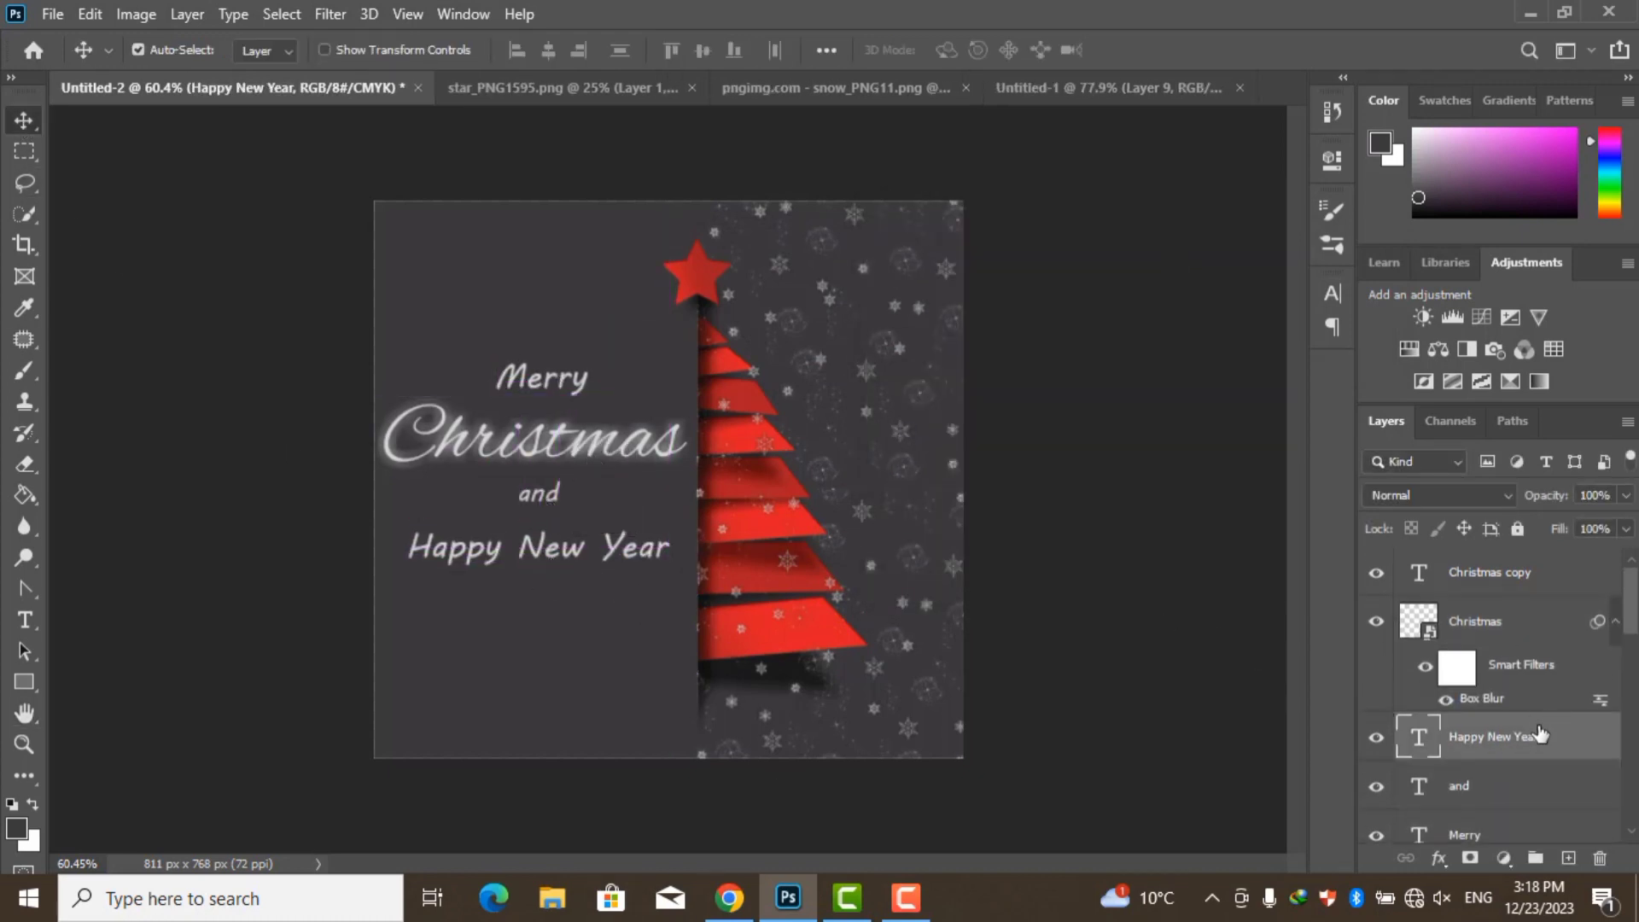
Move the whole greeting, including Christmas copy, slightly lower on the panel
scroll(1511, 768, "down", 1)
left_click(1512, 797, "shift")
scroll(1512, 768, "up", 1)
left_click(1489, 571, "shift")
key("ctrl+t")
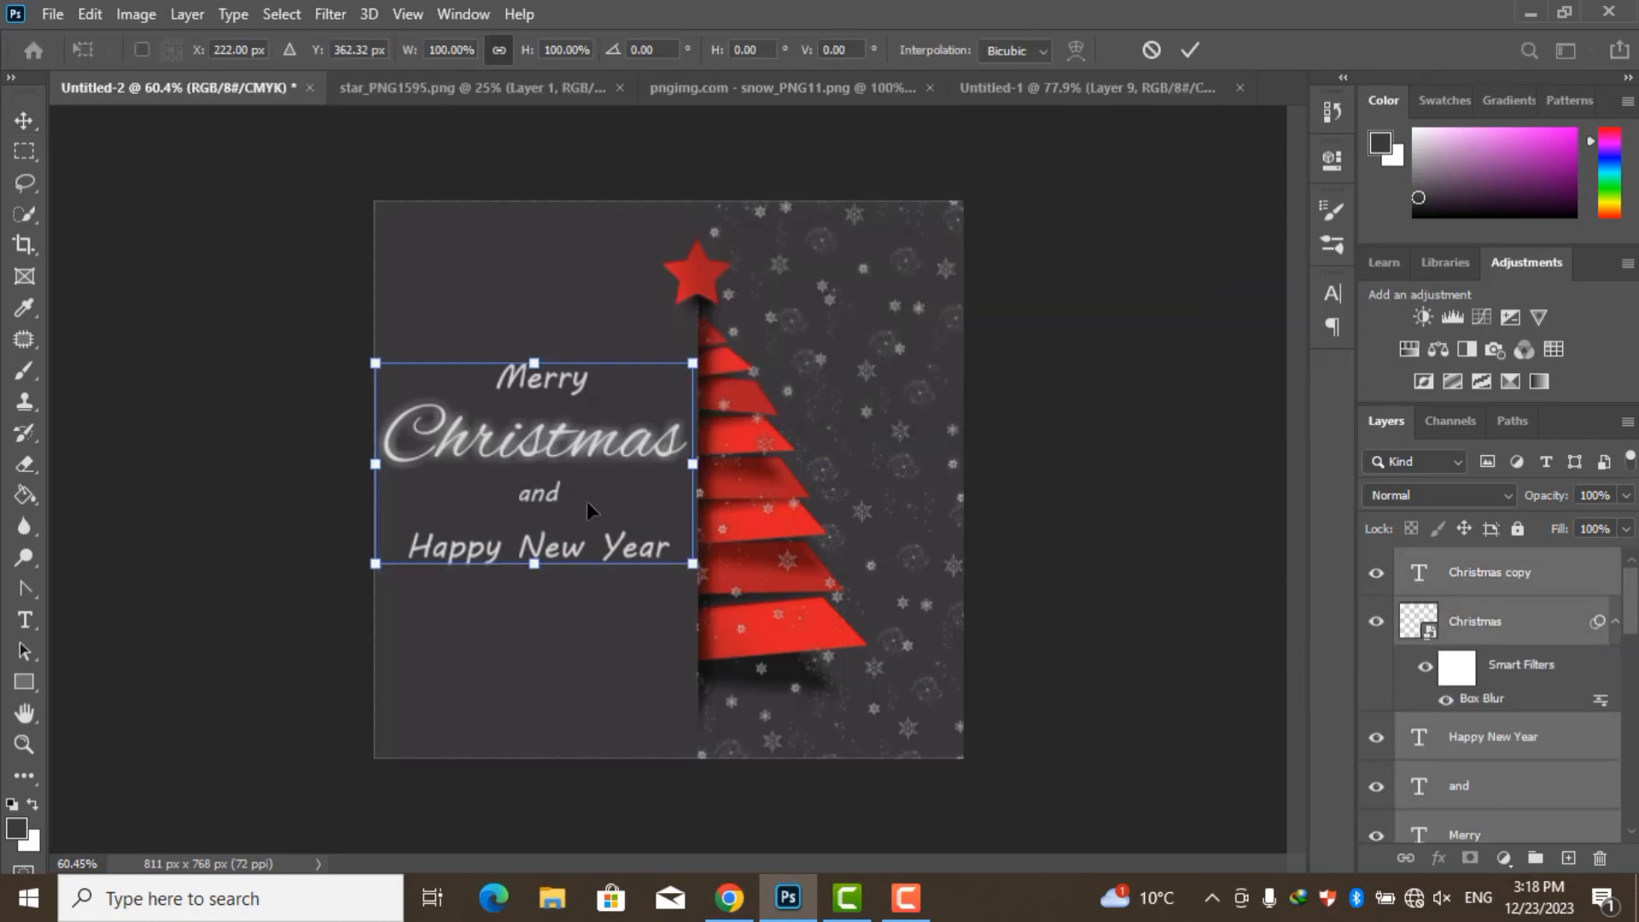
left_click_drag(587, 500, 582, 507)
key("Return")
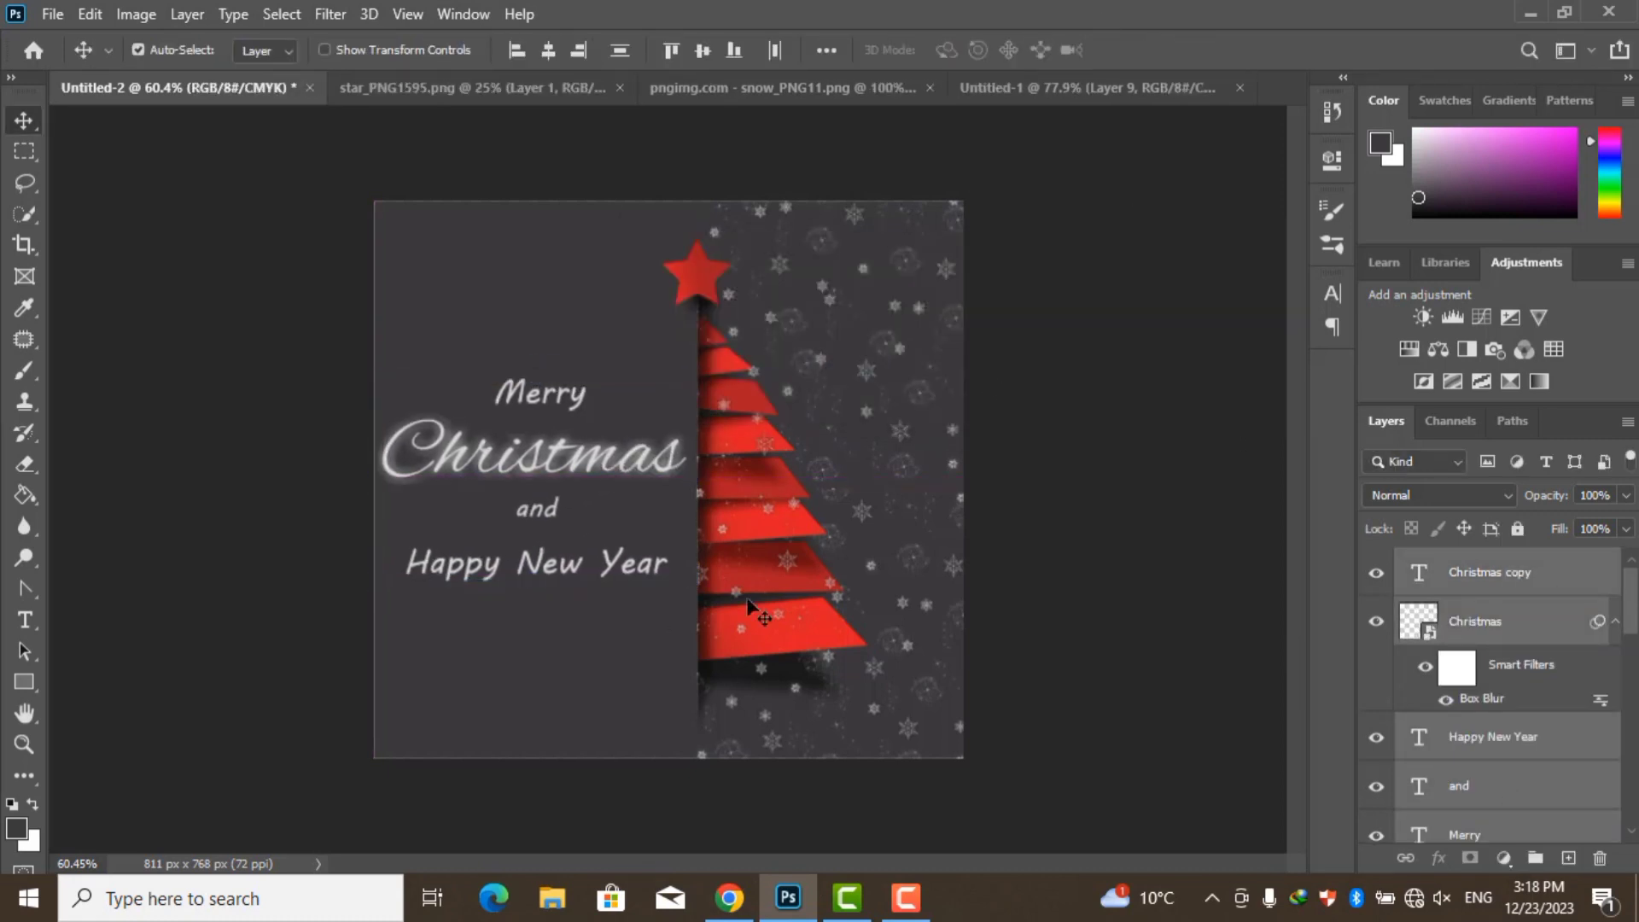
scroll(737, 754, "up", 2)
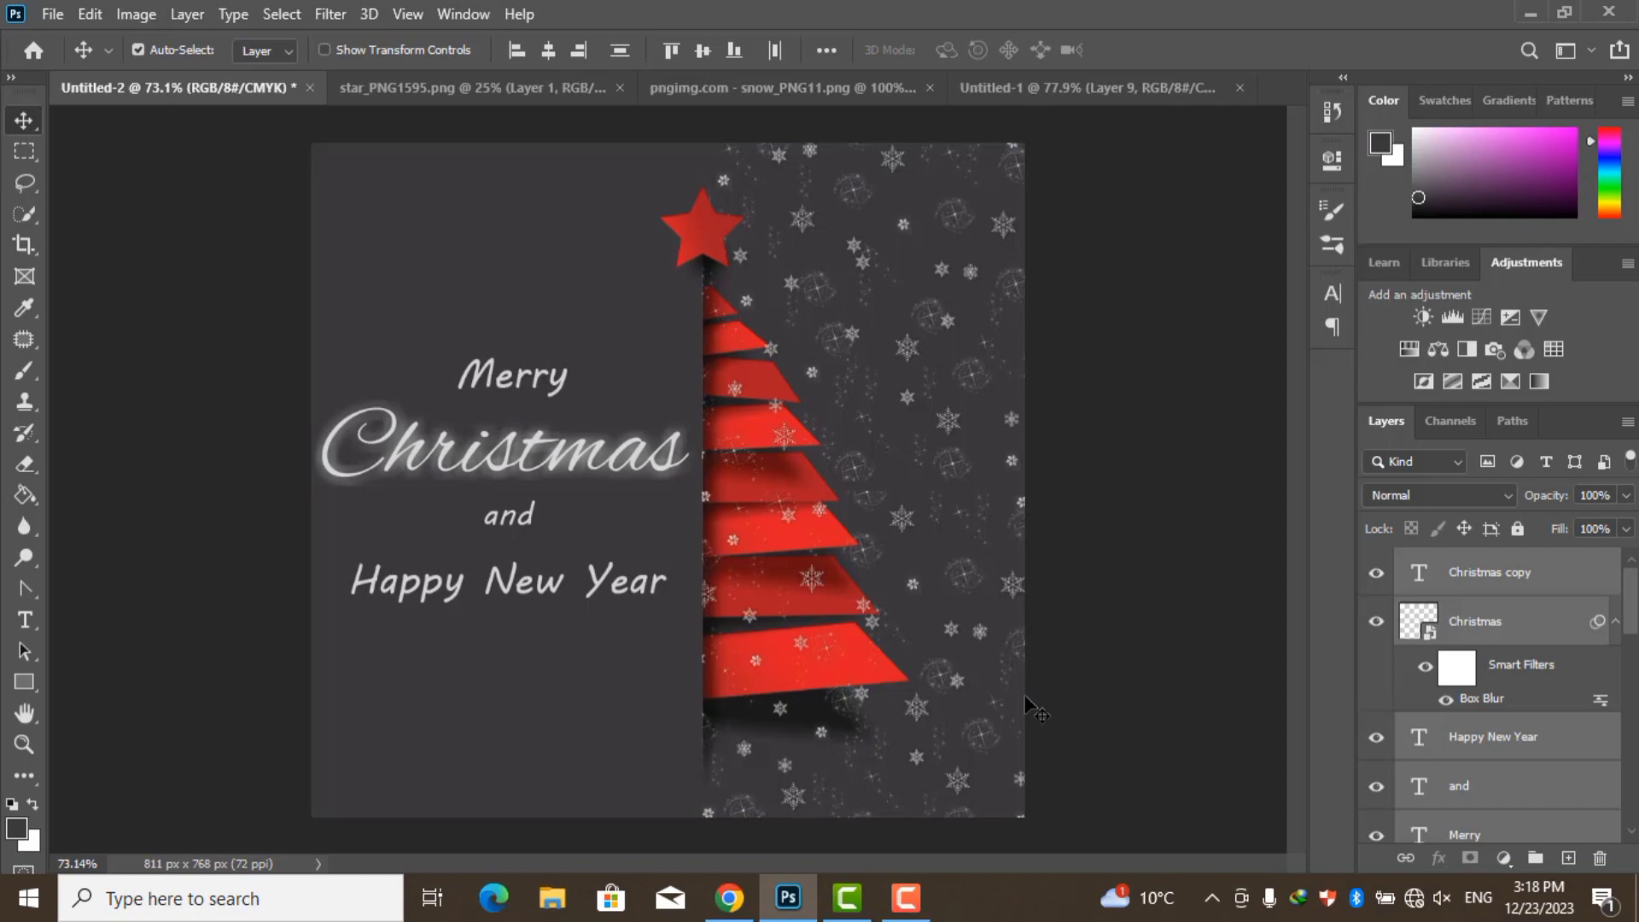
Open the ornament baubles PNG and Magic Erase its white background
left_click(58, 68)
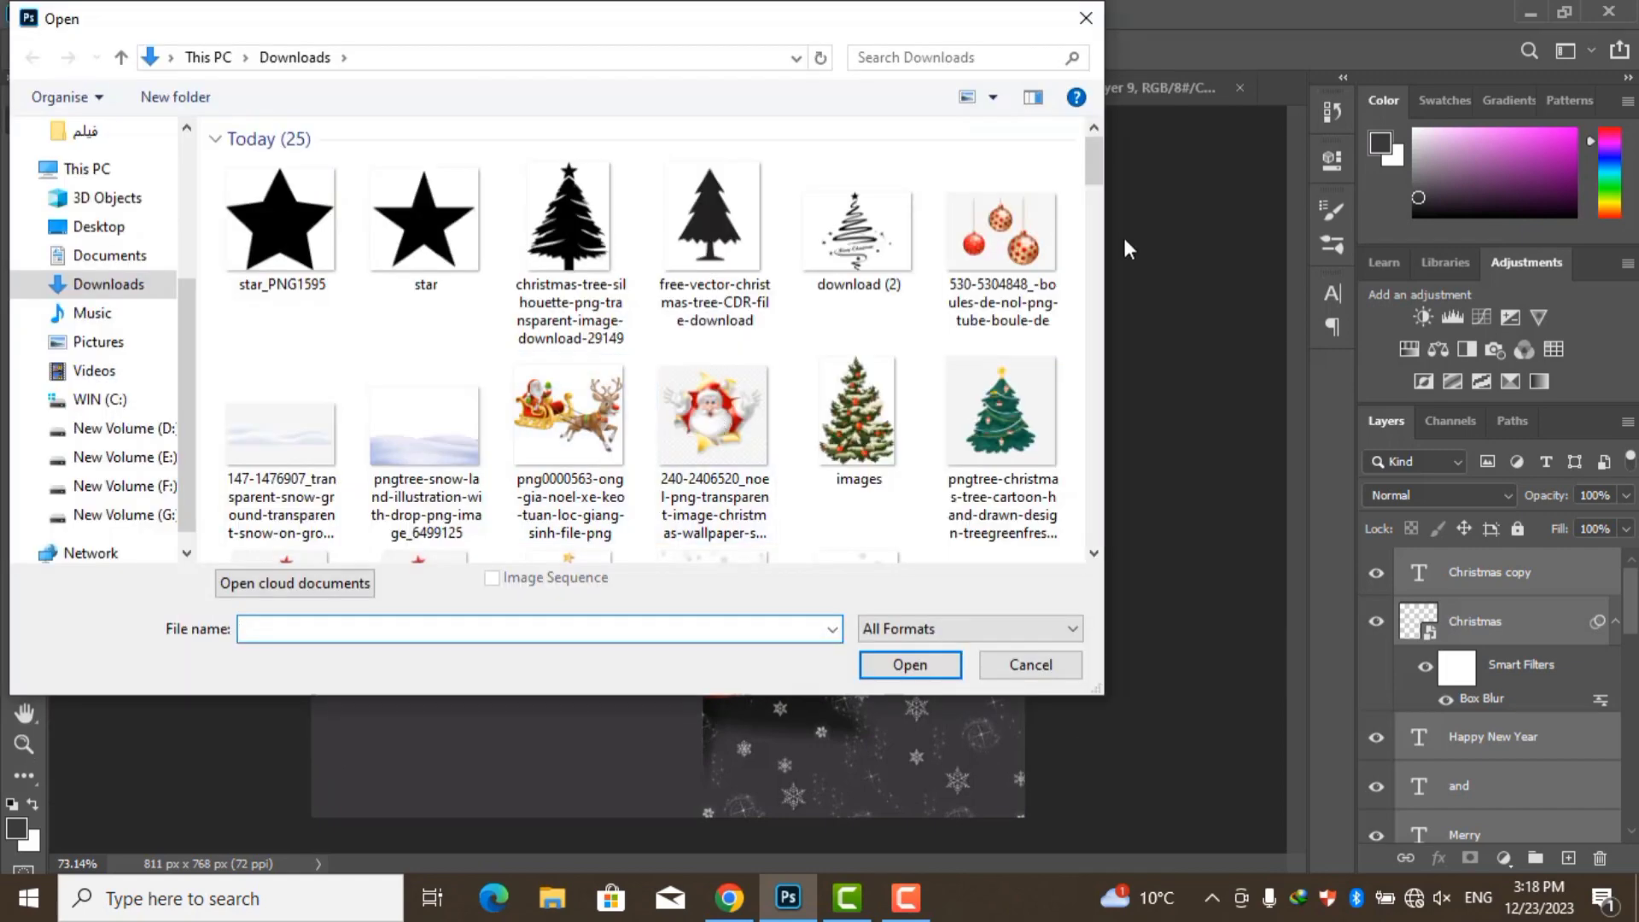
double_click(1021, 233)
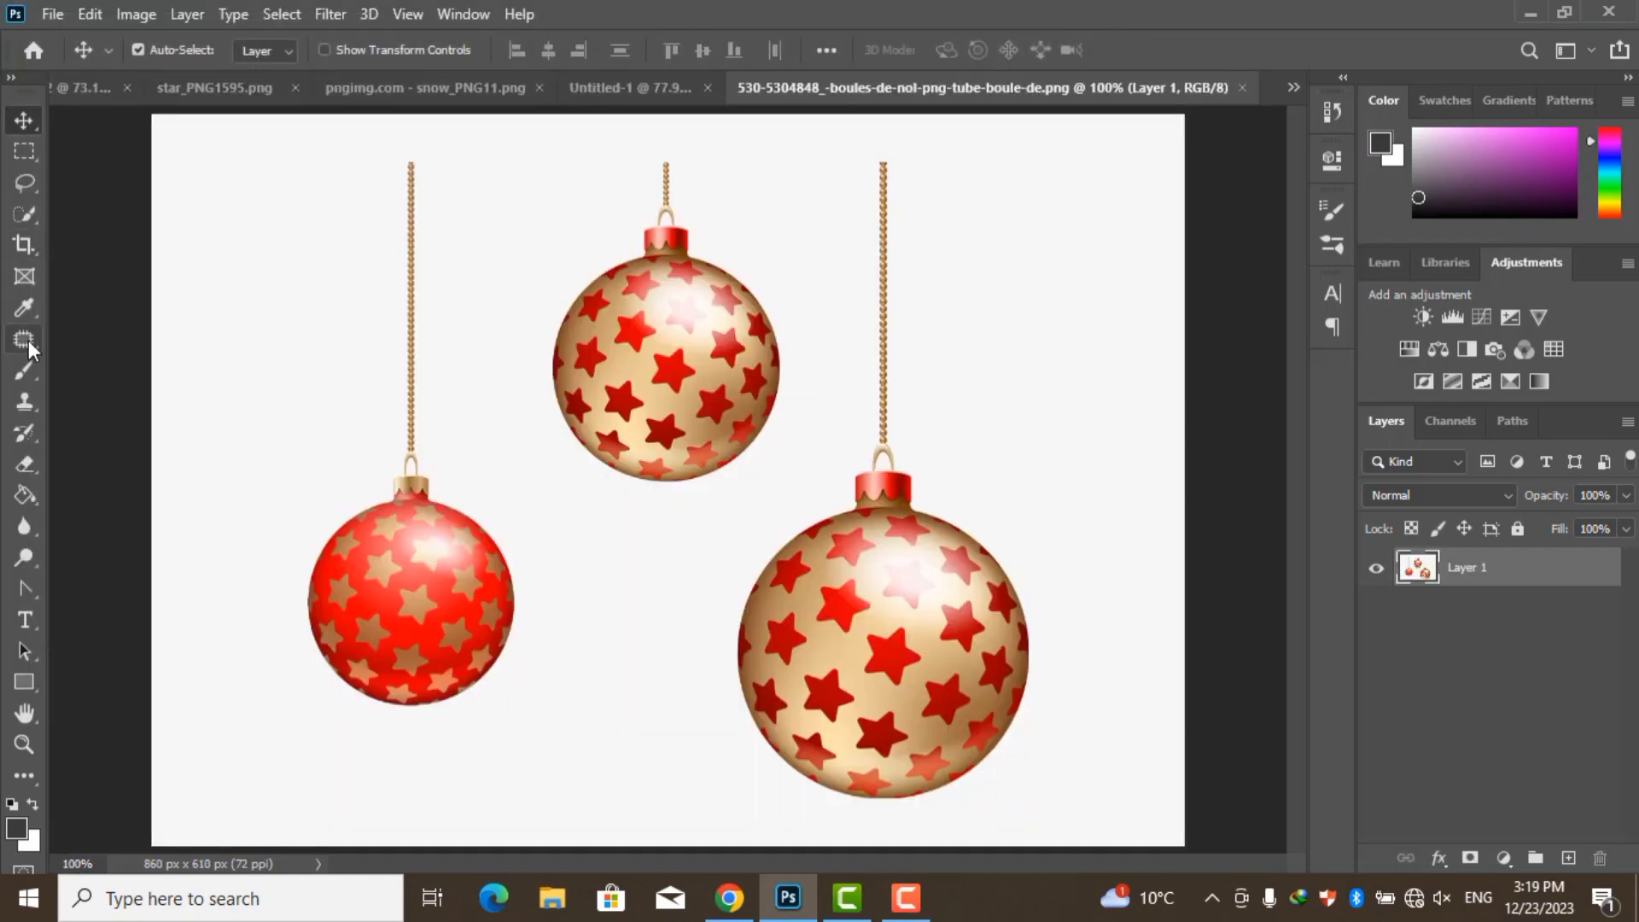
right_click(24, 463)
left_click(102, 538)
left_click(316, 385)
scroll(343, 444, "up", 3)
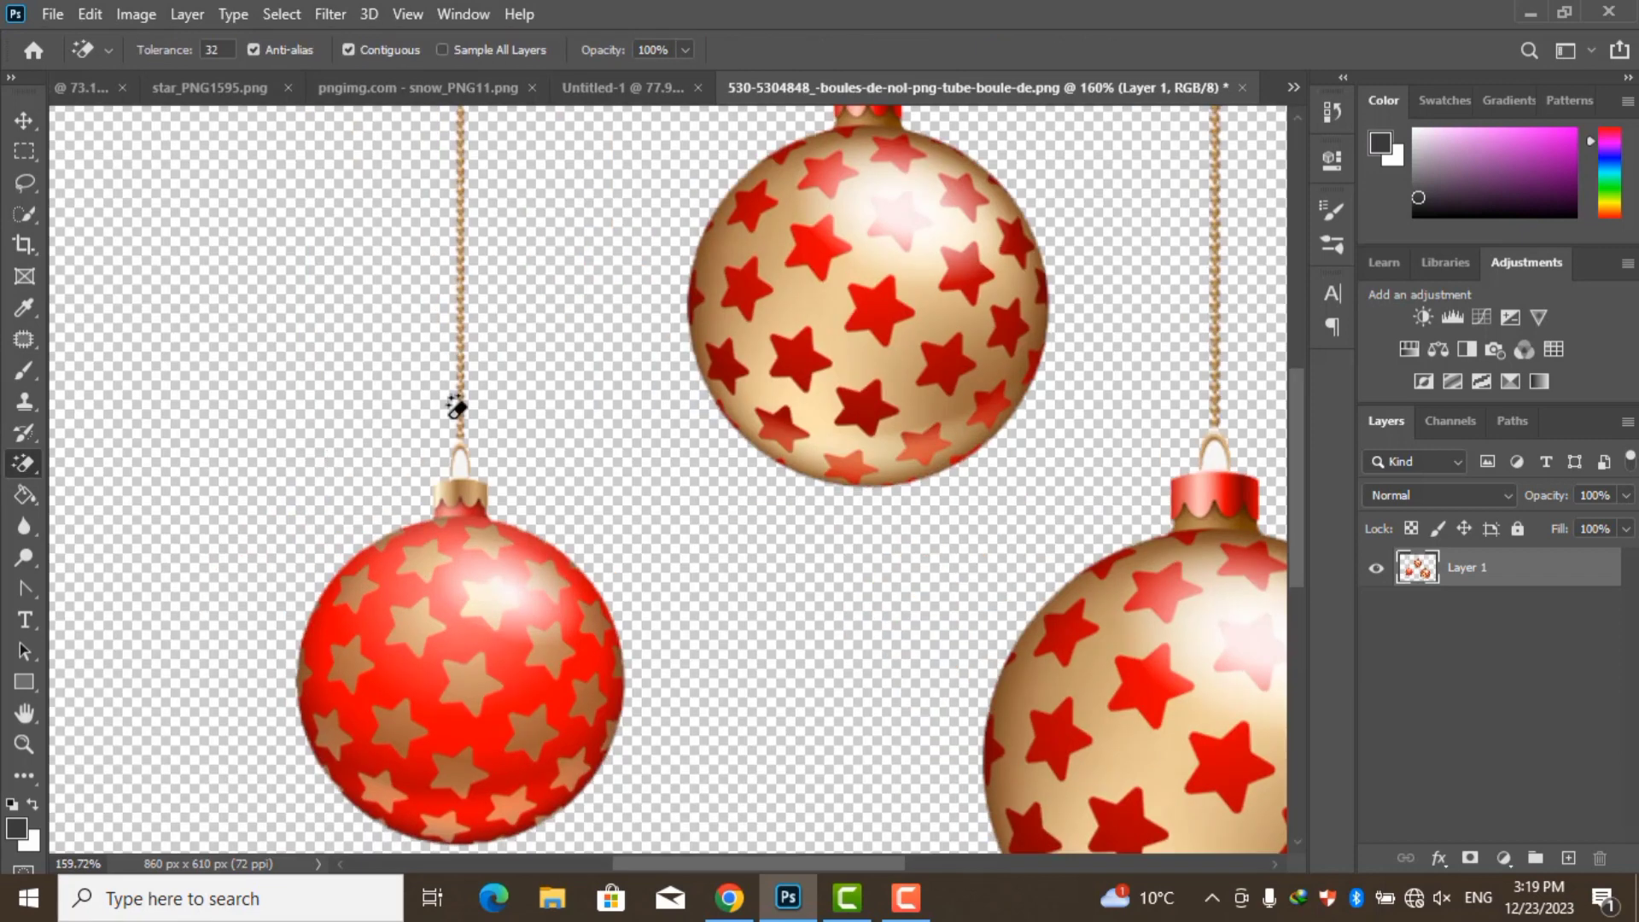
scroll(461, 525, "up", 5)
scroll(444, 518, "down", 10)
scroll(512, 457, "down", 10)
Drag the red bauble into the card as a new layer
key("m")
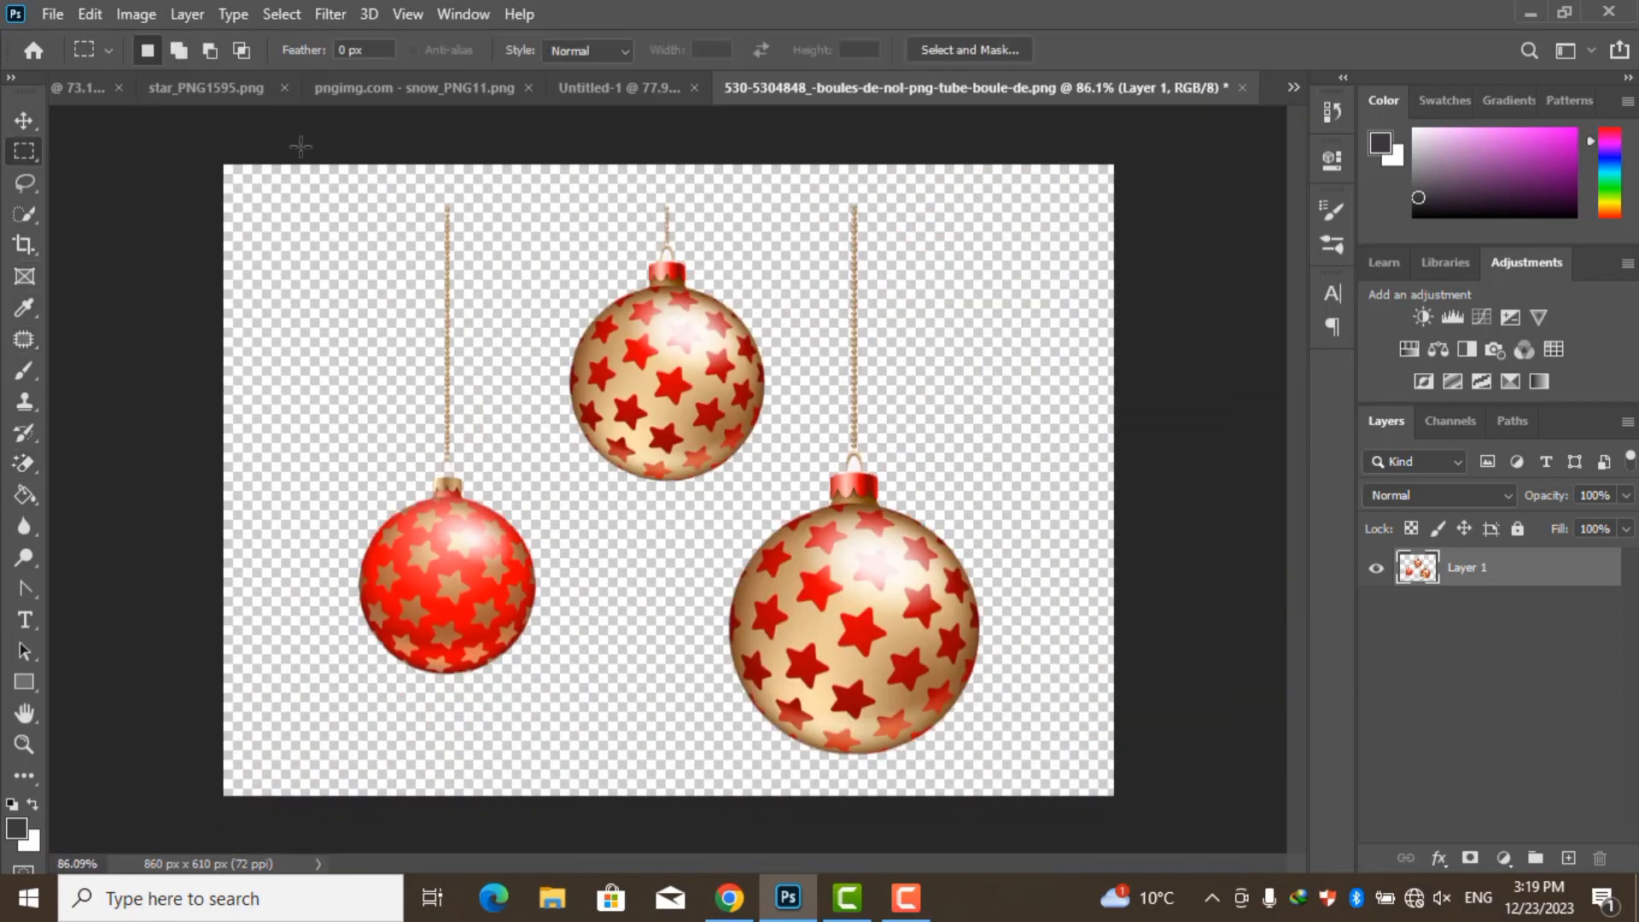
key("v")
left_click_drag(448, 589, 491, 294)
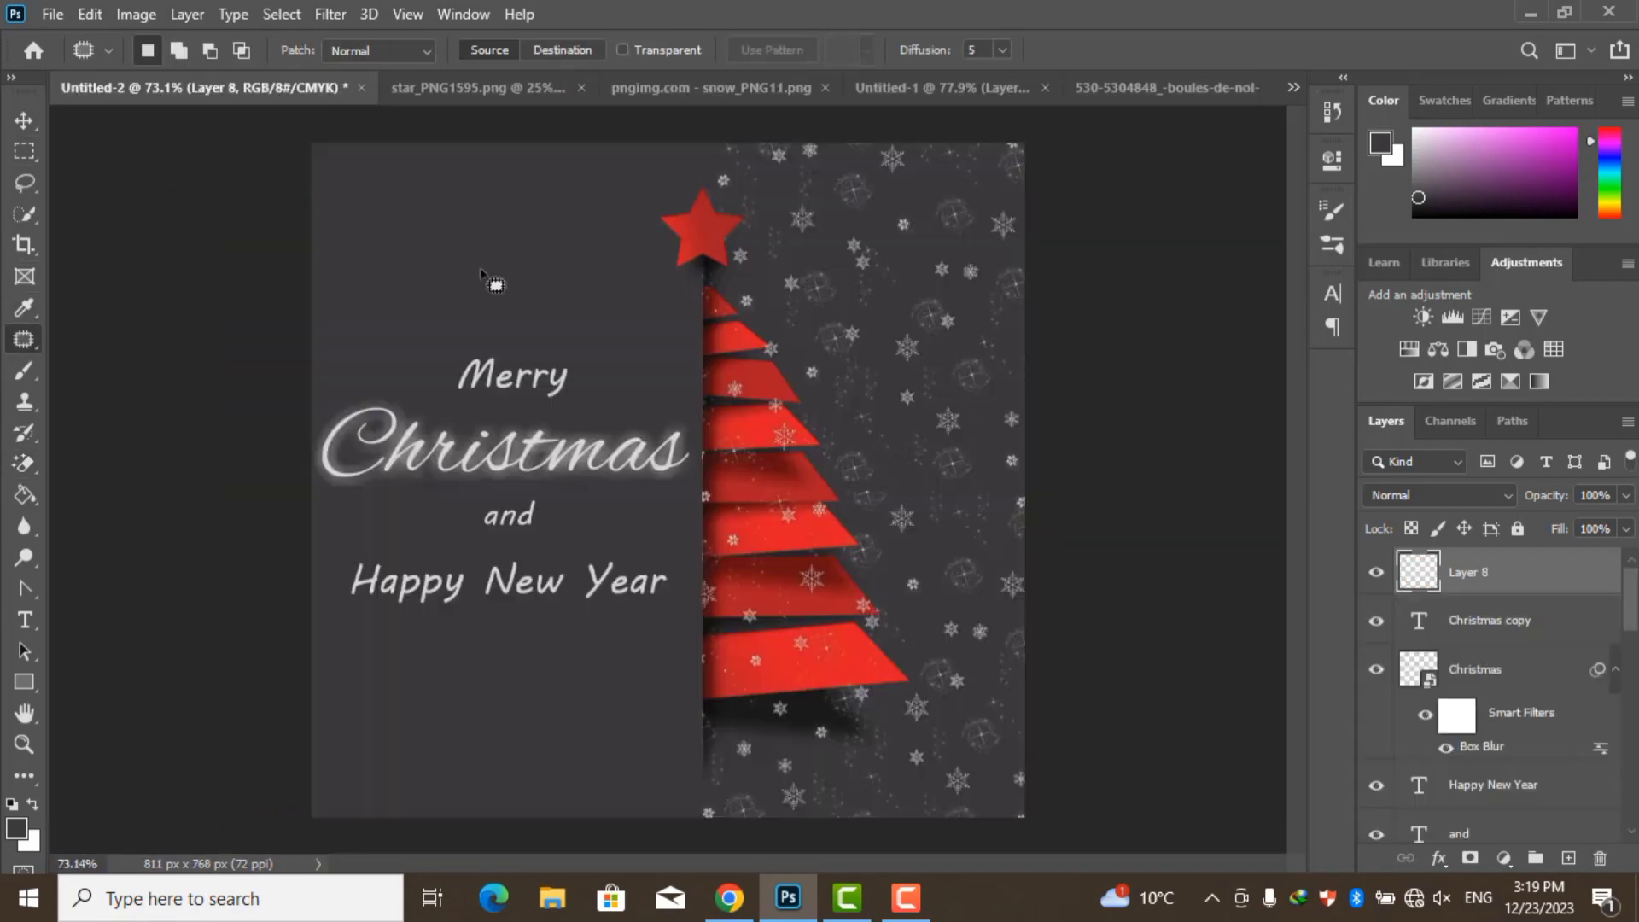
Shrink the red bauble to about 42% and hang it at the panel's top-left
key("ctrl+t")
left_click_drag(539, 363, 456, 320)
left_click_drag(430, 254, 410, 252)
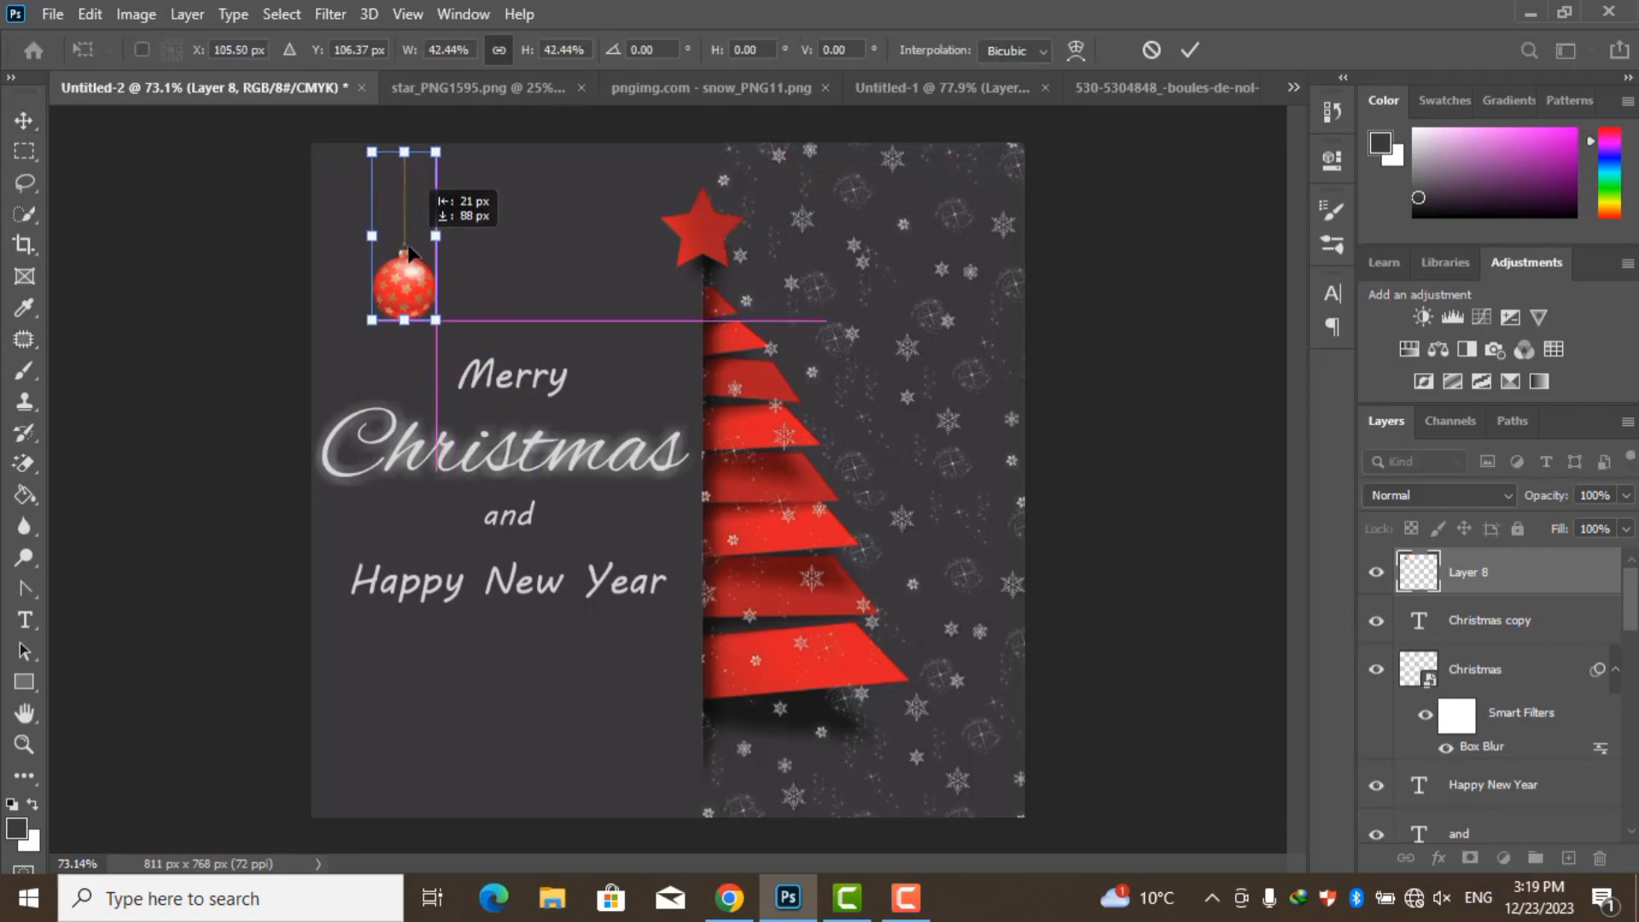
left_click(1189, 50)
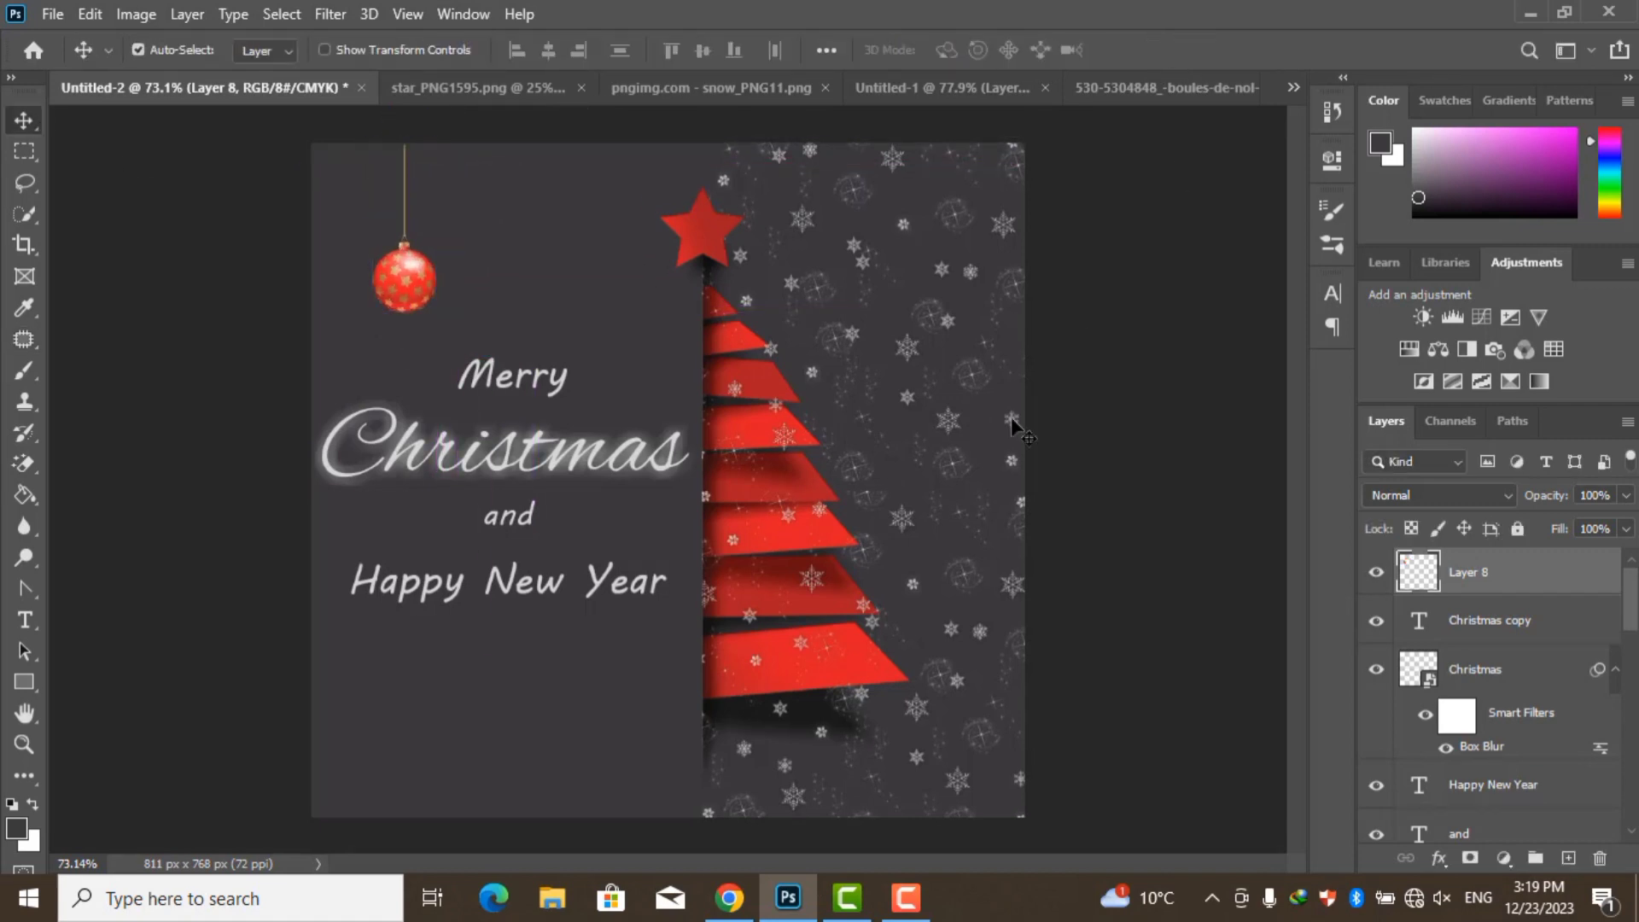
Lasso the gold bauble with its string, bring it in, and scale it beside the red one
left_click(1113, 86)
left_click(24, 339)
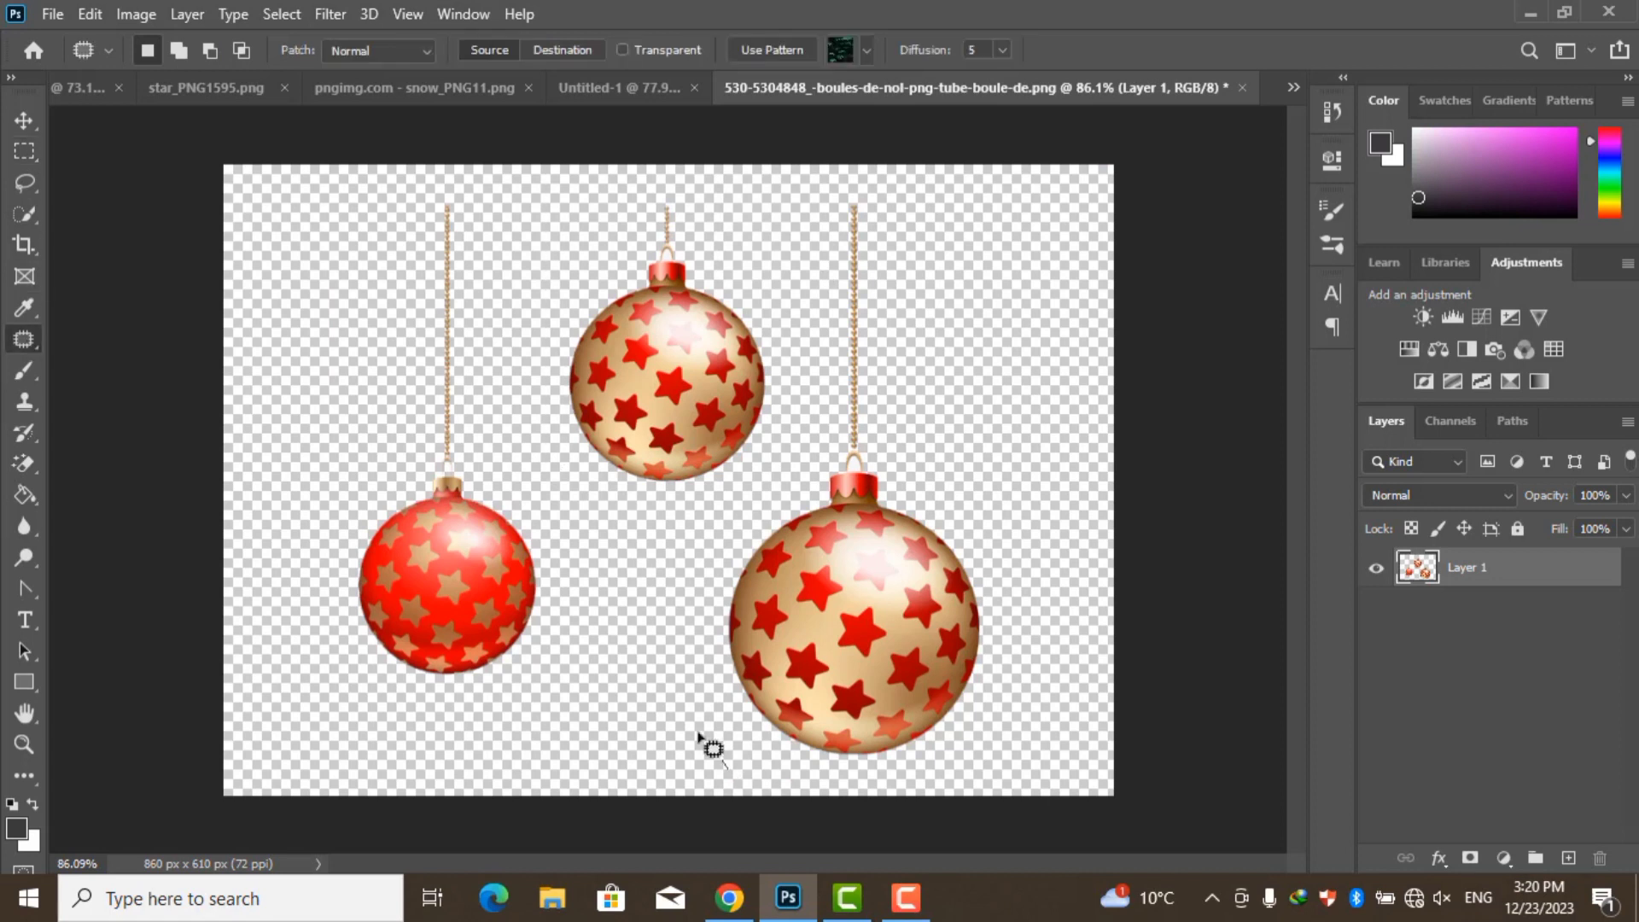
left_click_drag(1011, 755, 727, 768)
mouse_move(853, 632)
left_mouse_down()
mouse_move(129, 85)
mouse_move(474, 273)
left_mouse_up()
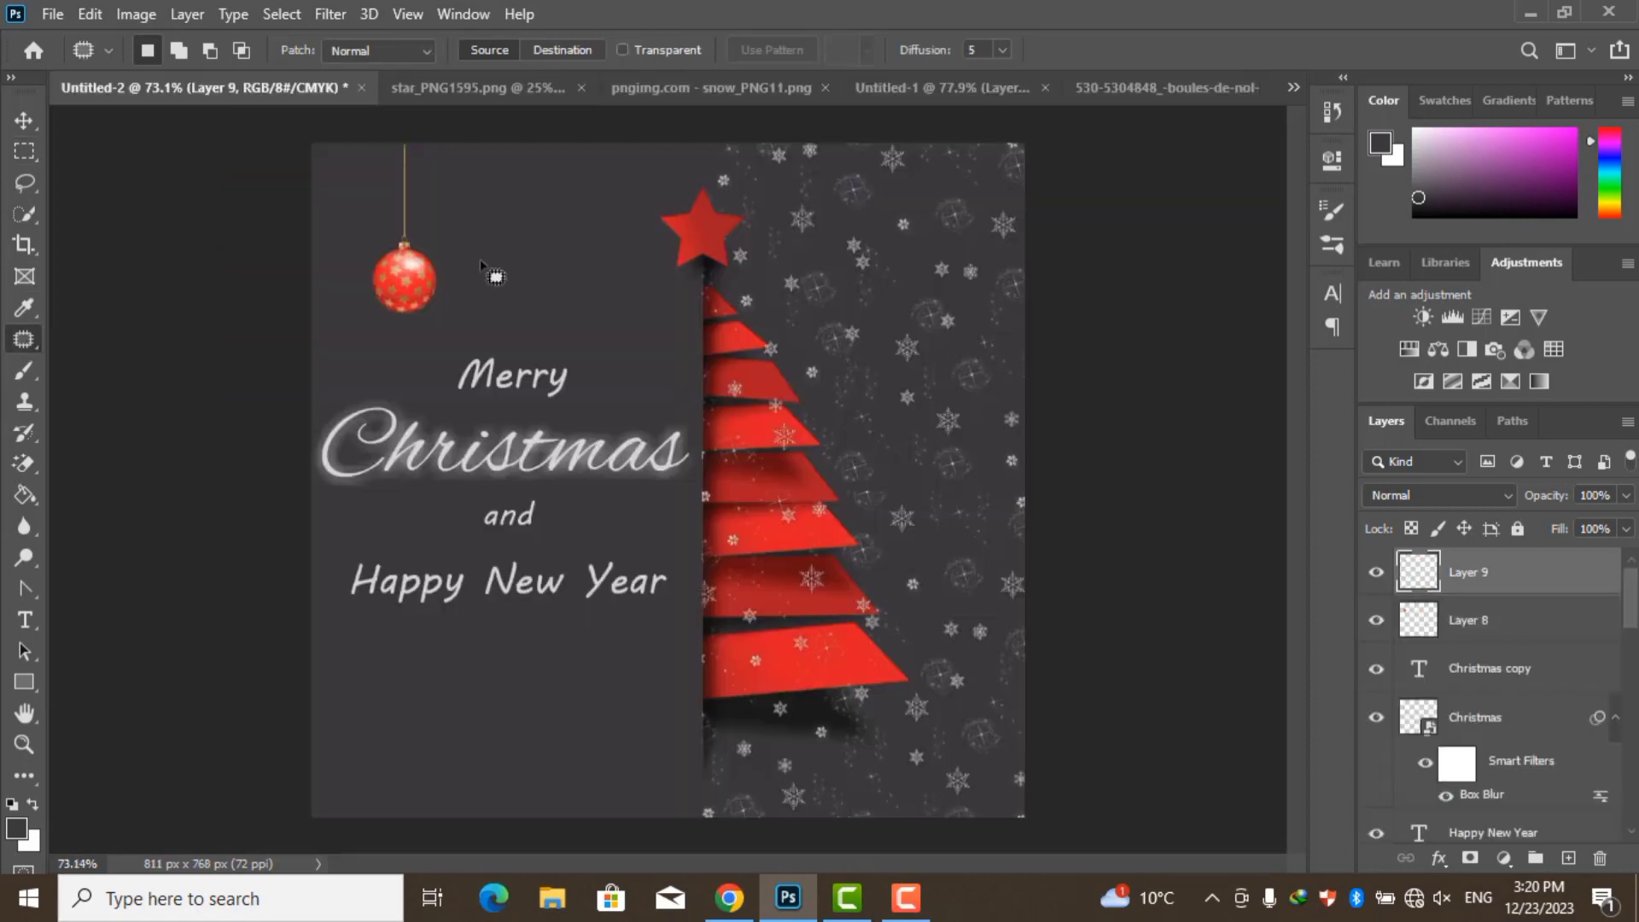
key("ctrl+t")
mouse_move(589, 262)
left_mouse_down()
mouse_move(433, 169)
mouse_move(485, 202)
left_mouse_up()
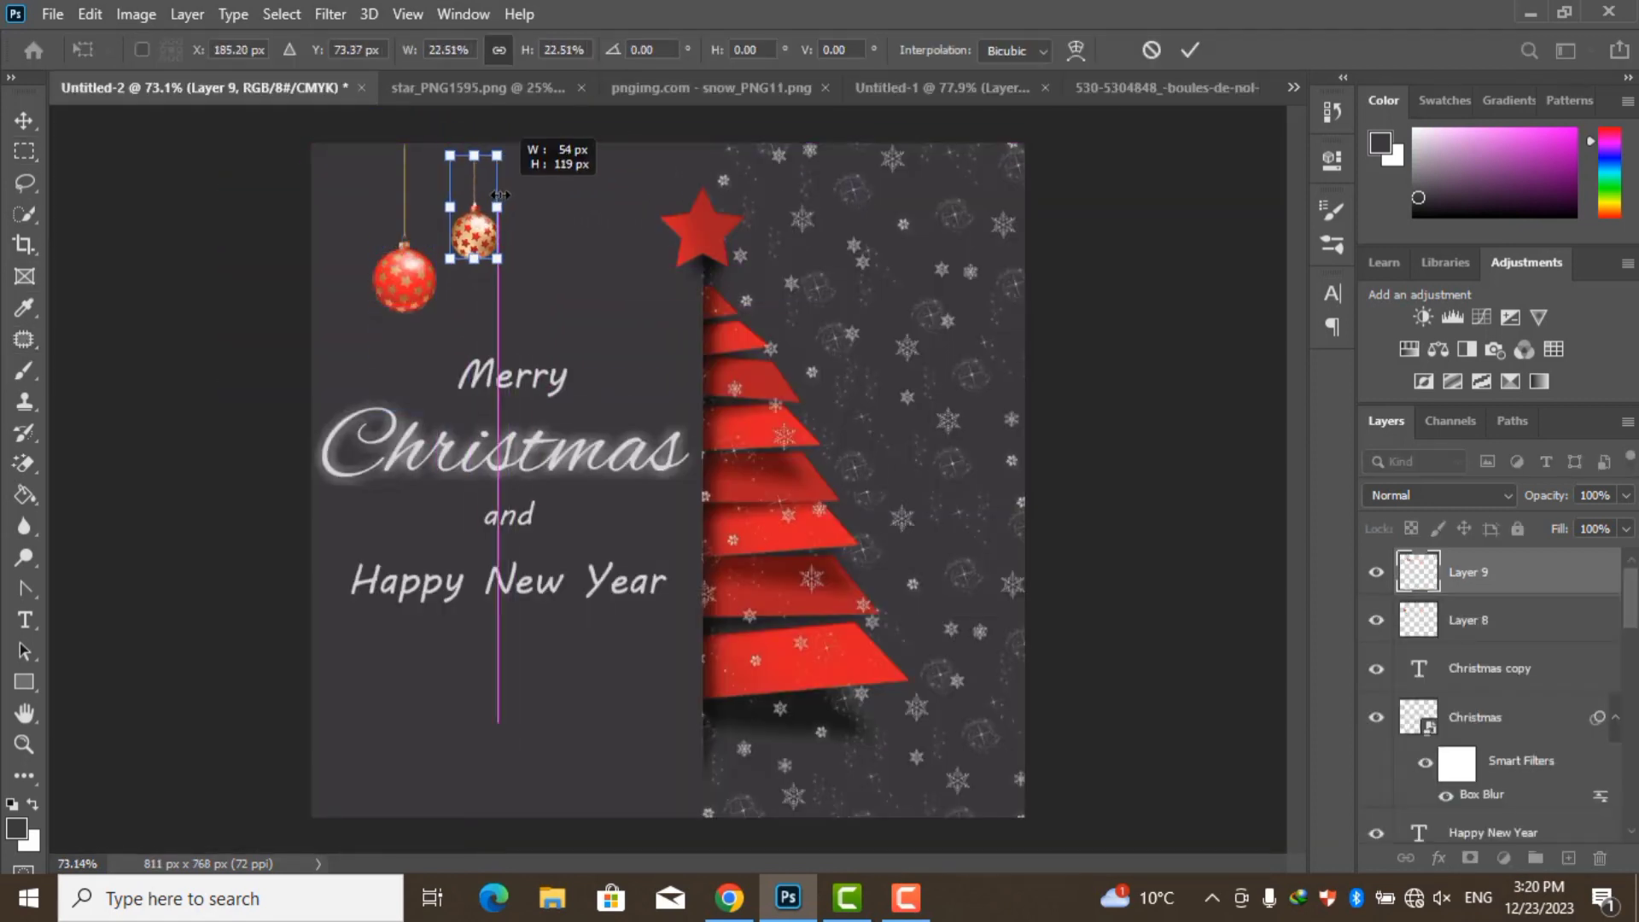
key("Return")
Alt-drag a copy of the red bauble to the right and resize it
scroll(492, 510, "down", 3)
scroll(491, 510, "up", 2)
key("v")
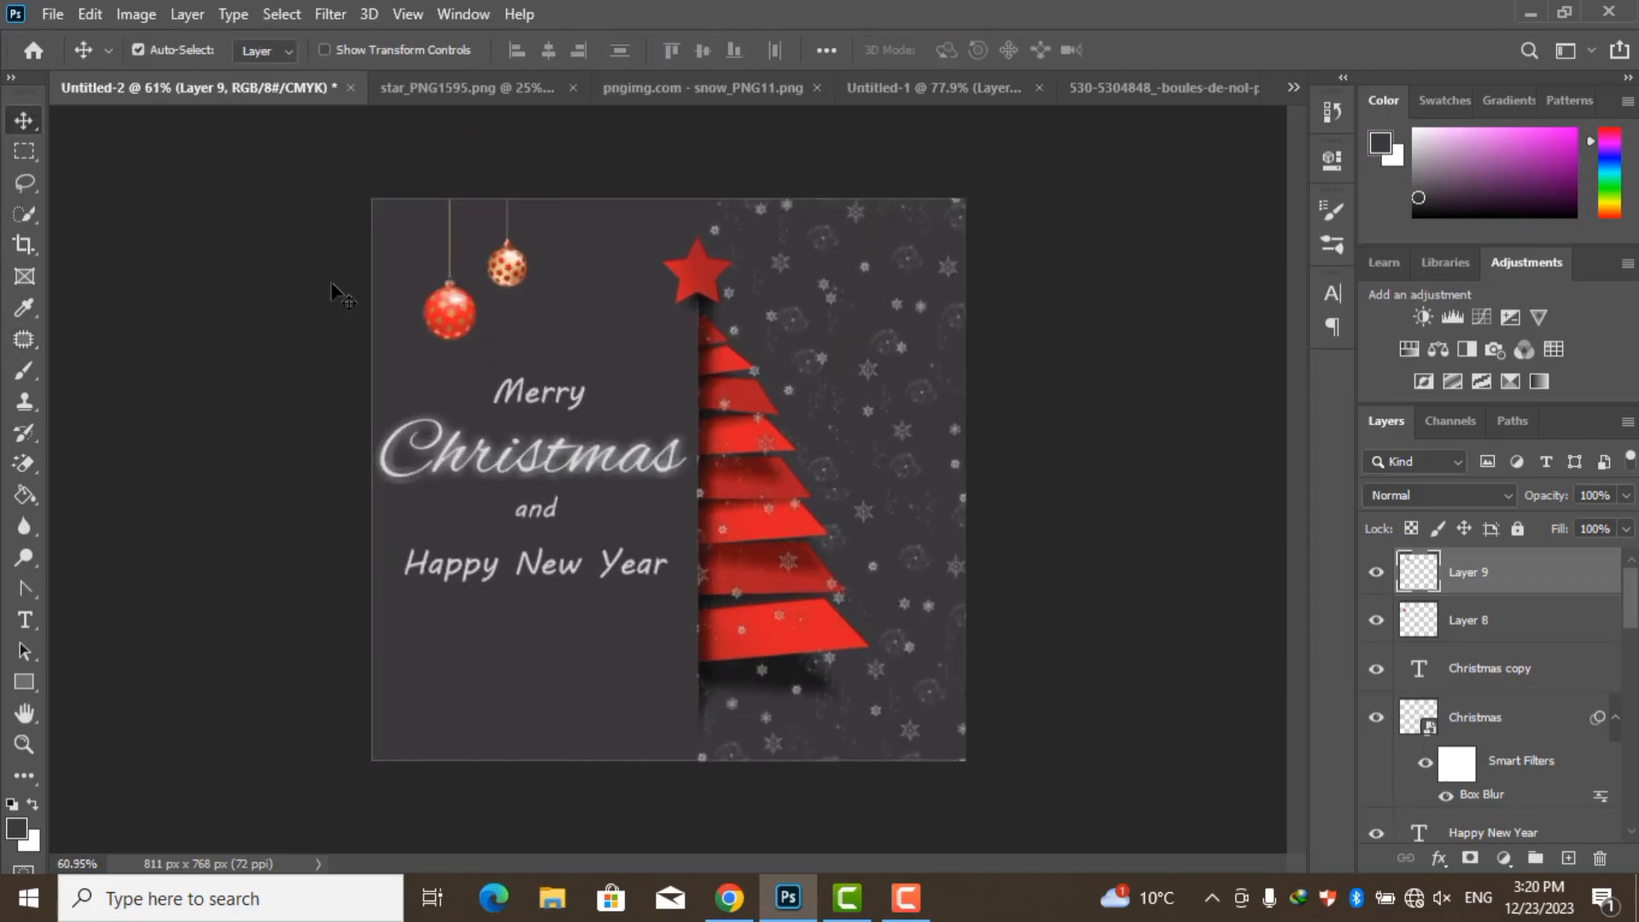
mouse_move(450, 307)
left_mouse_down()
mouse_move(582, 311)
mouse_move(610, 365)
left_mouse_up()
key("ctrl+t")
key("Return")
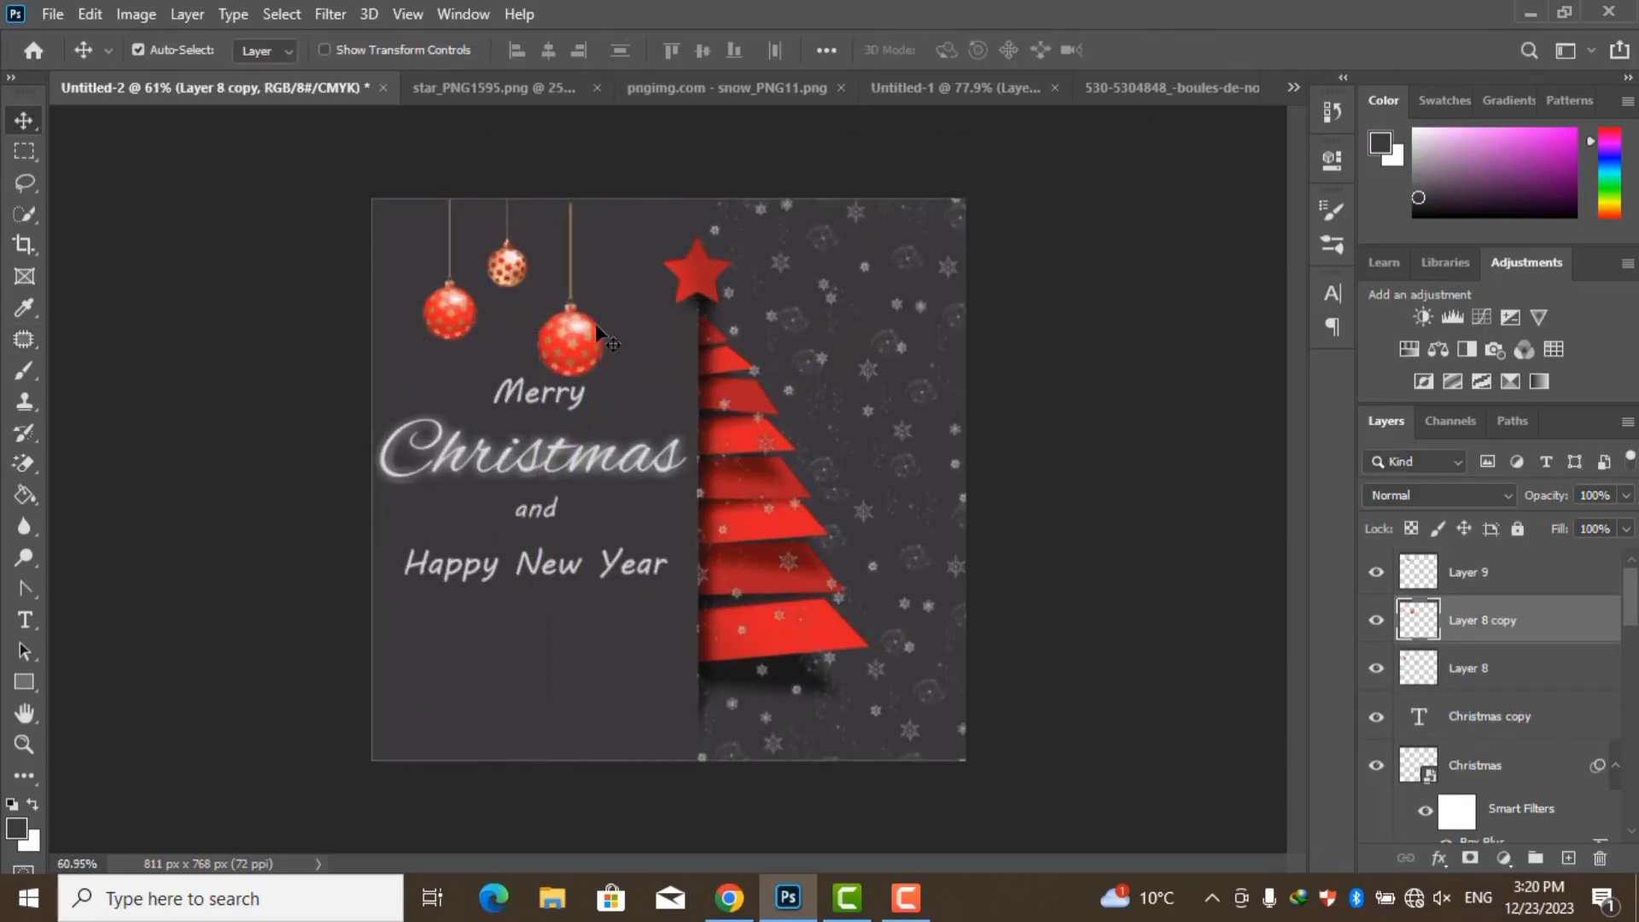
Scale the three ornament layers down together and move them up beneath the panel top
left_click(1468, 571)
left_click(1468, 668, "shift")
key("ctrl+t")
mouse_move(602, 365)
left_mouse_down()
mouse_move(546, 334)
mouse_move(550, 284)
mouse_move(575, 284)
left_mouse_up()
left_click(1189, 50)
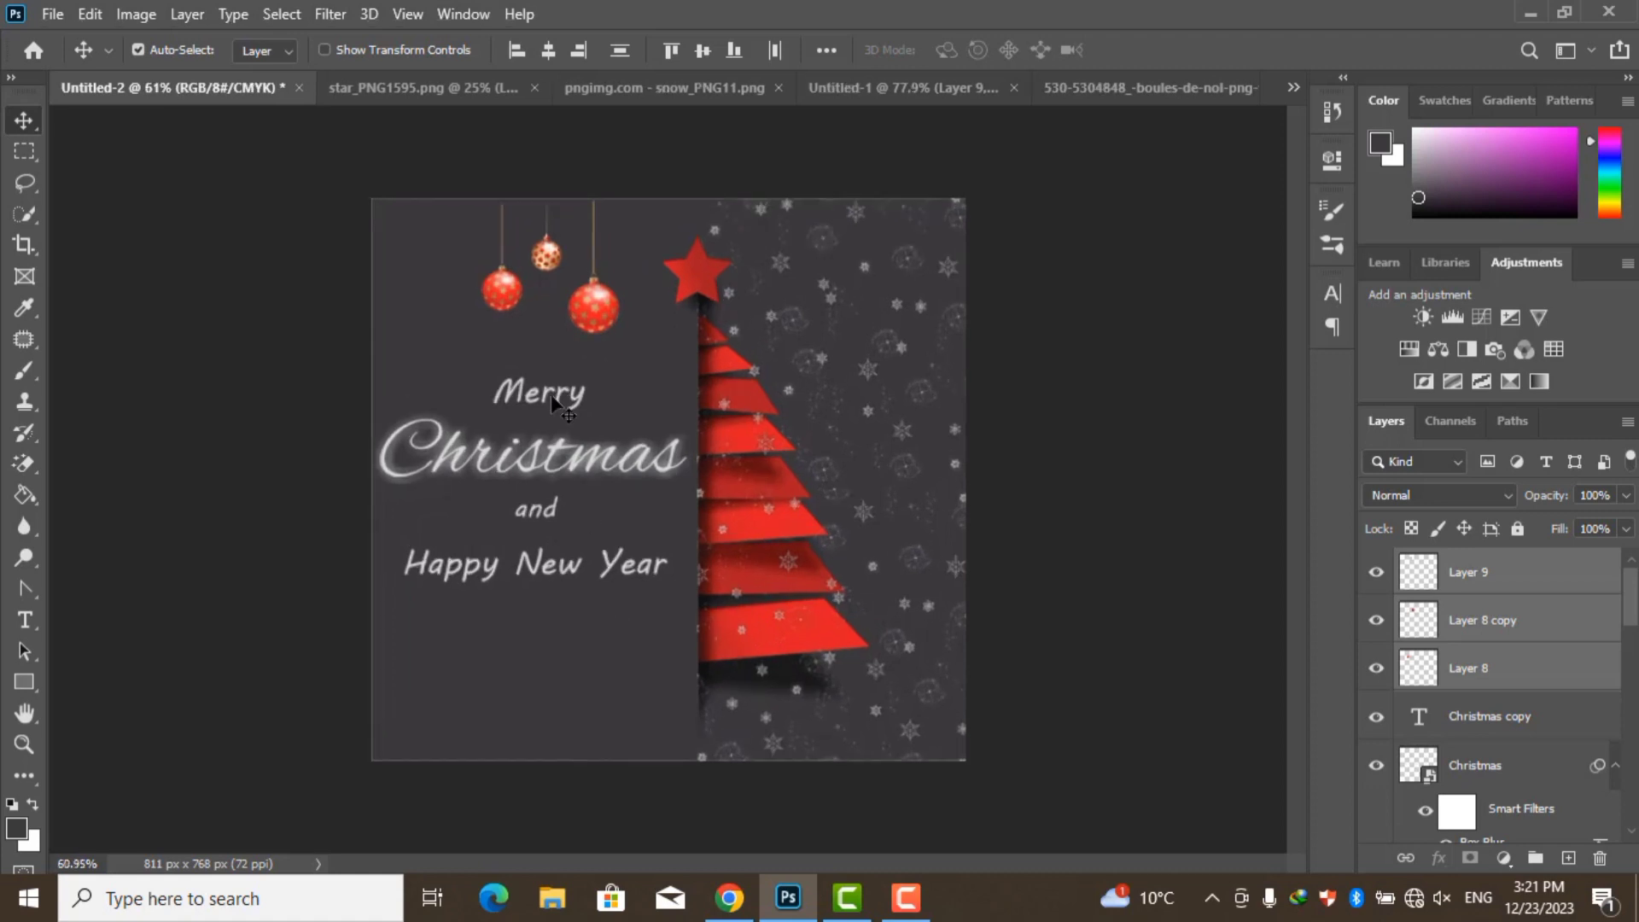
left_click(555, 403)
key("ctrl+z")
key("ctrl+t")
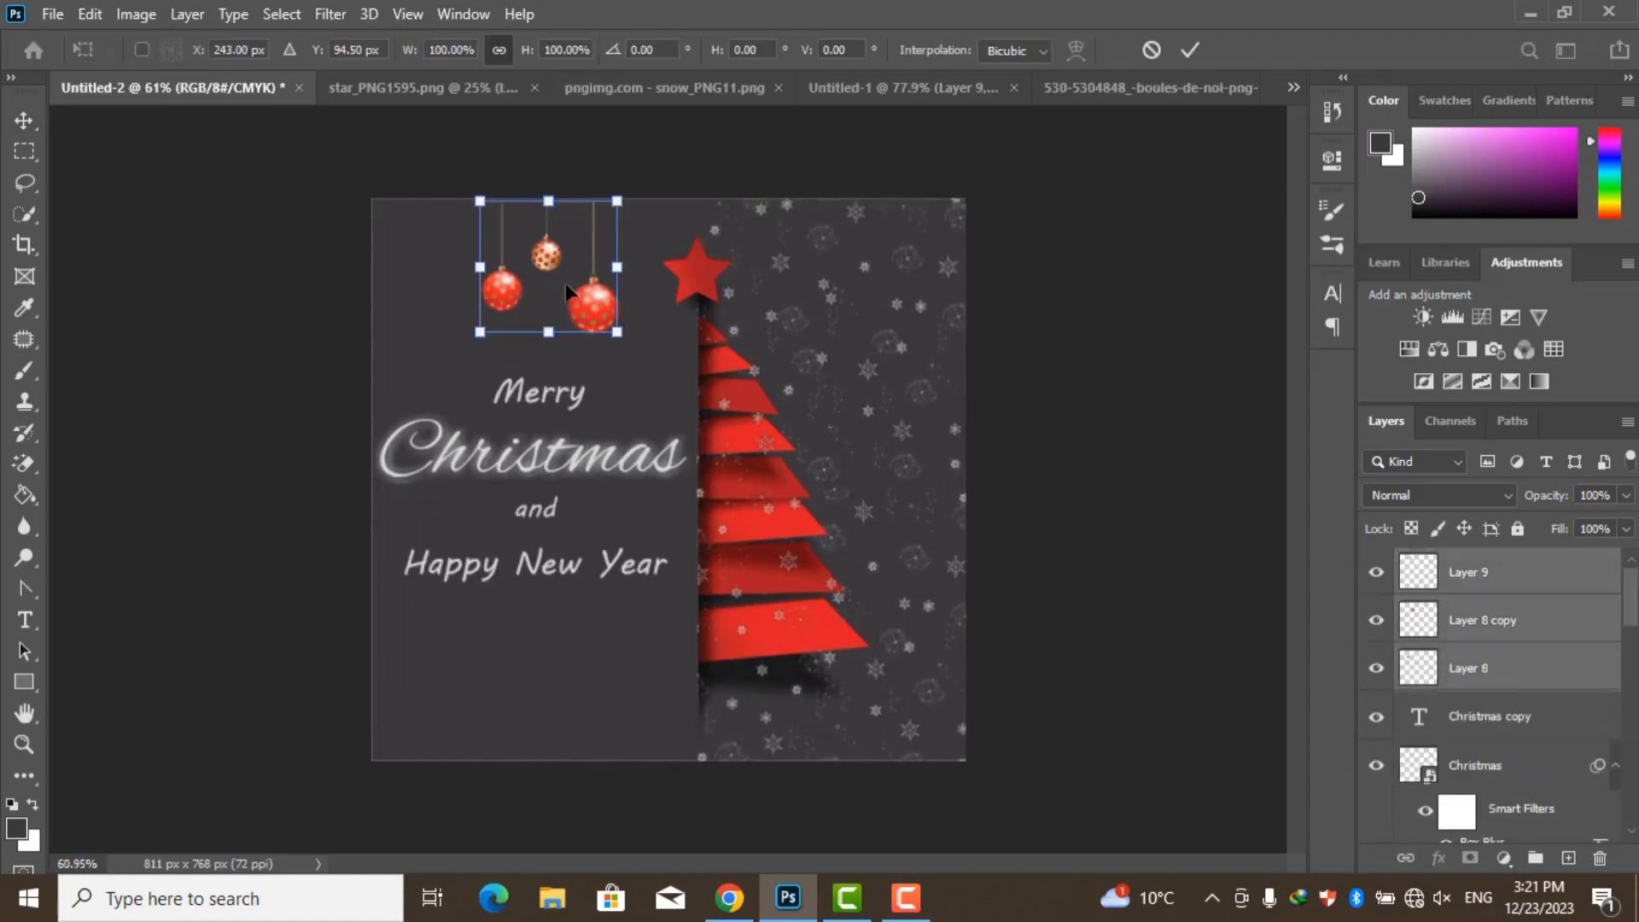
key("Escape")
scroll(612, 565, "down", 2)
scroll(679, 450, "up", 3)
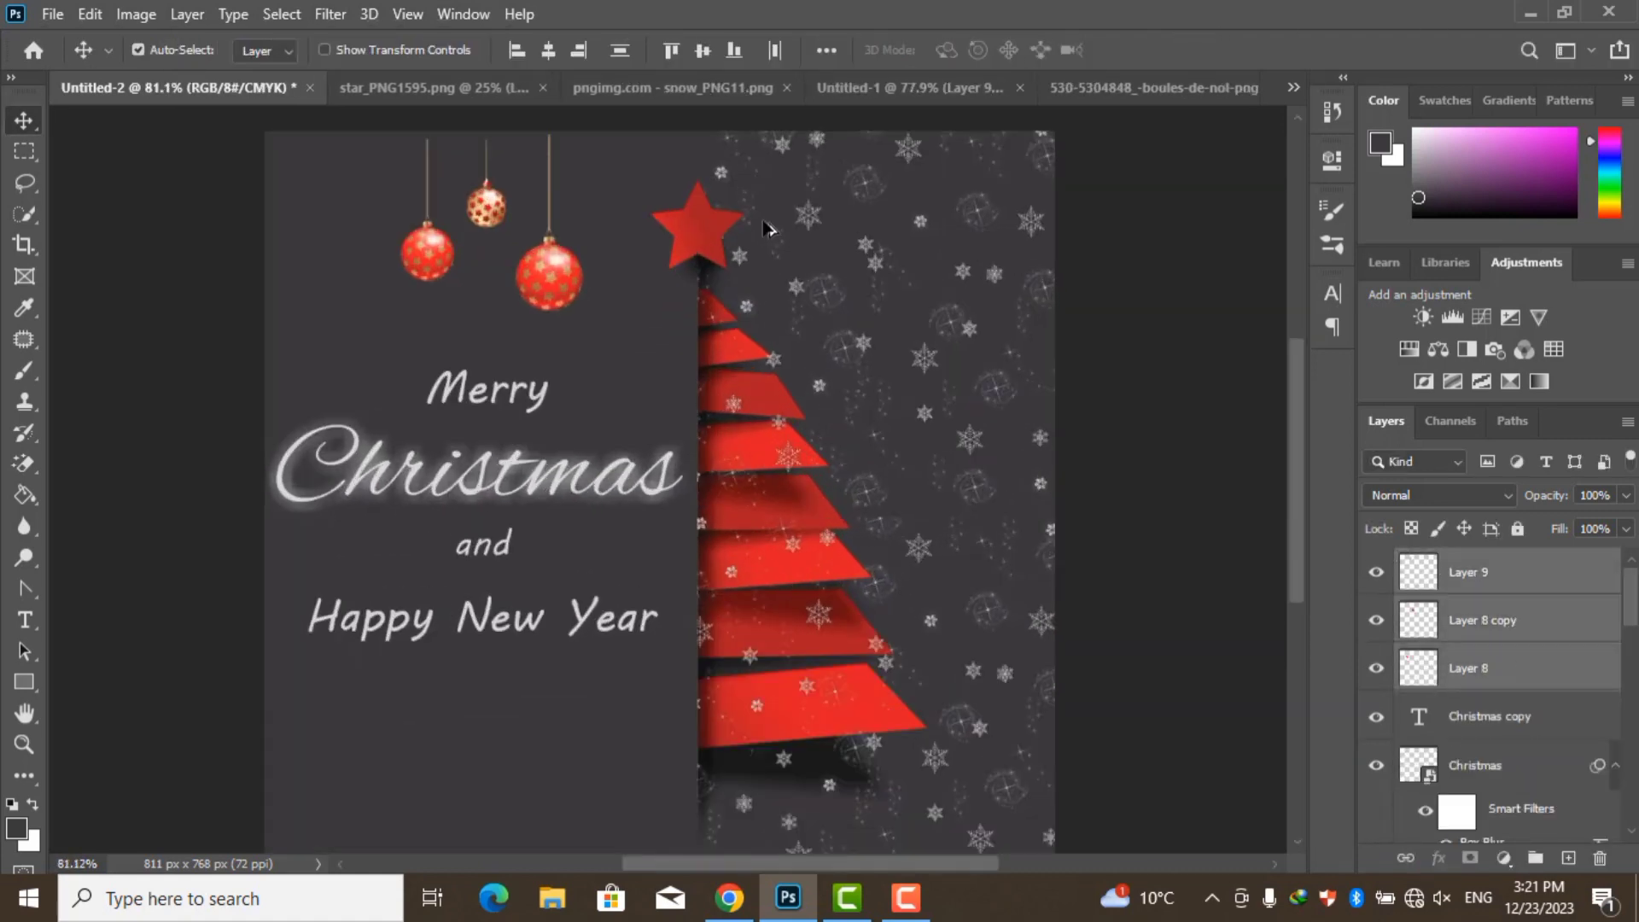
Check the star atop the tree with Free Transform, leaving it unchanged
left_click(695, 228)
key("ctrl+t")
scroll(700, 230, "up", 3)
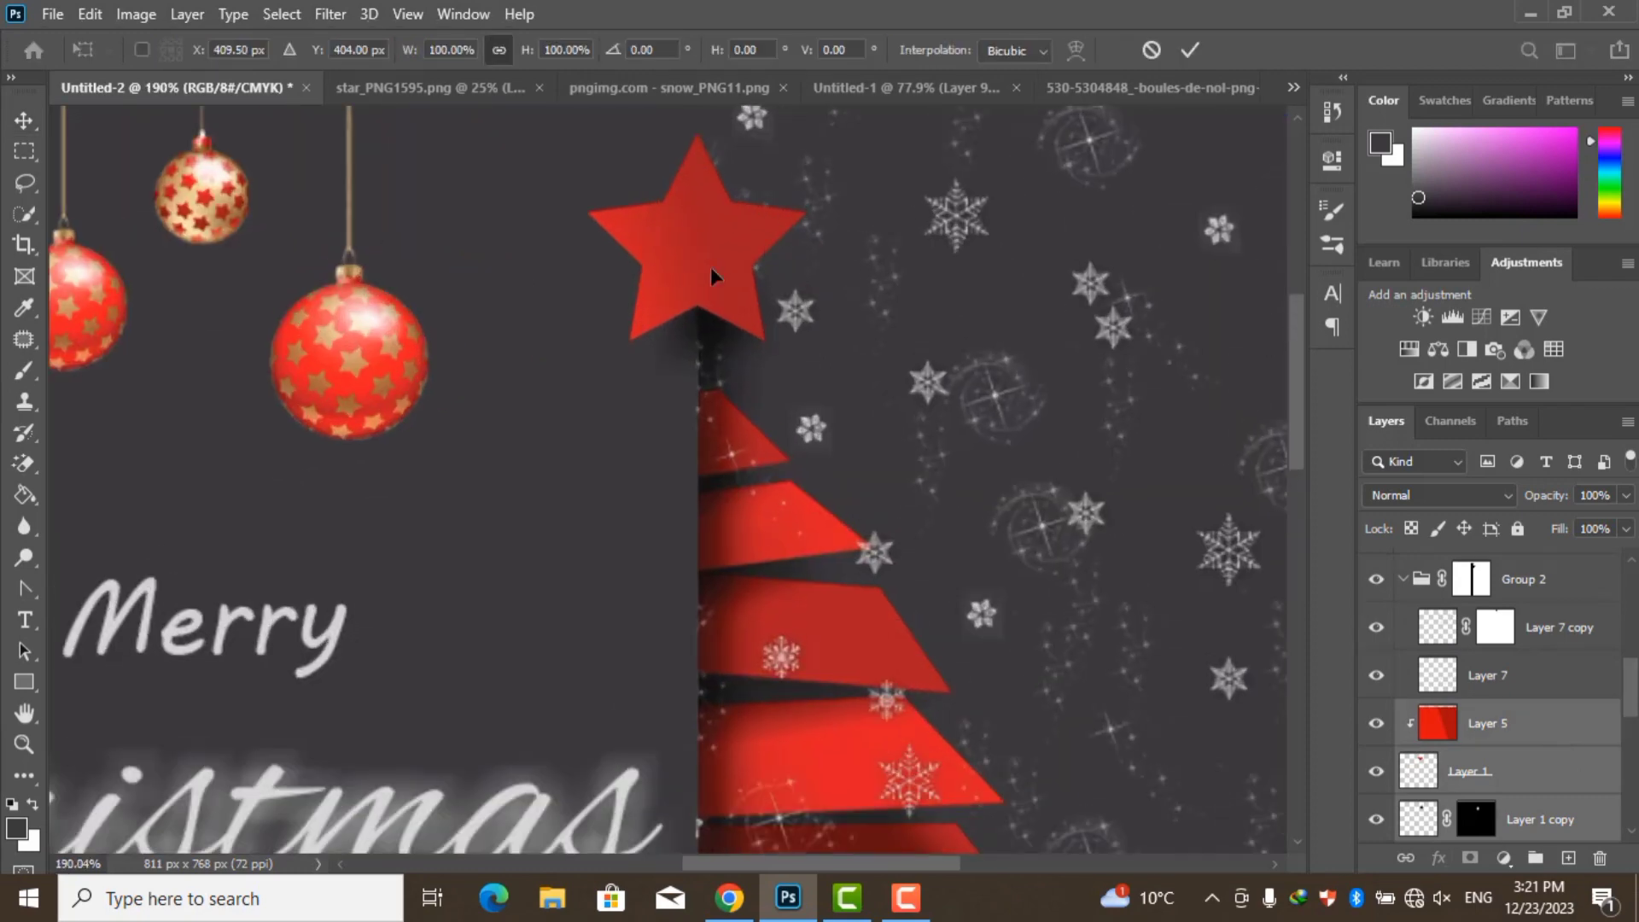
left_click(1189, 49)
scroll(565, 554, "down", 3)
scroll(566, 554, "down", 2)
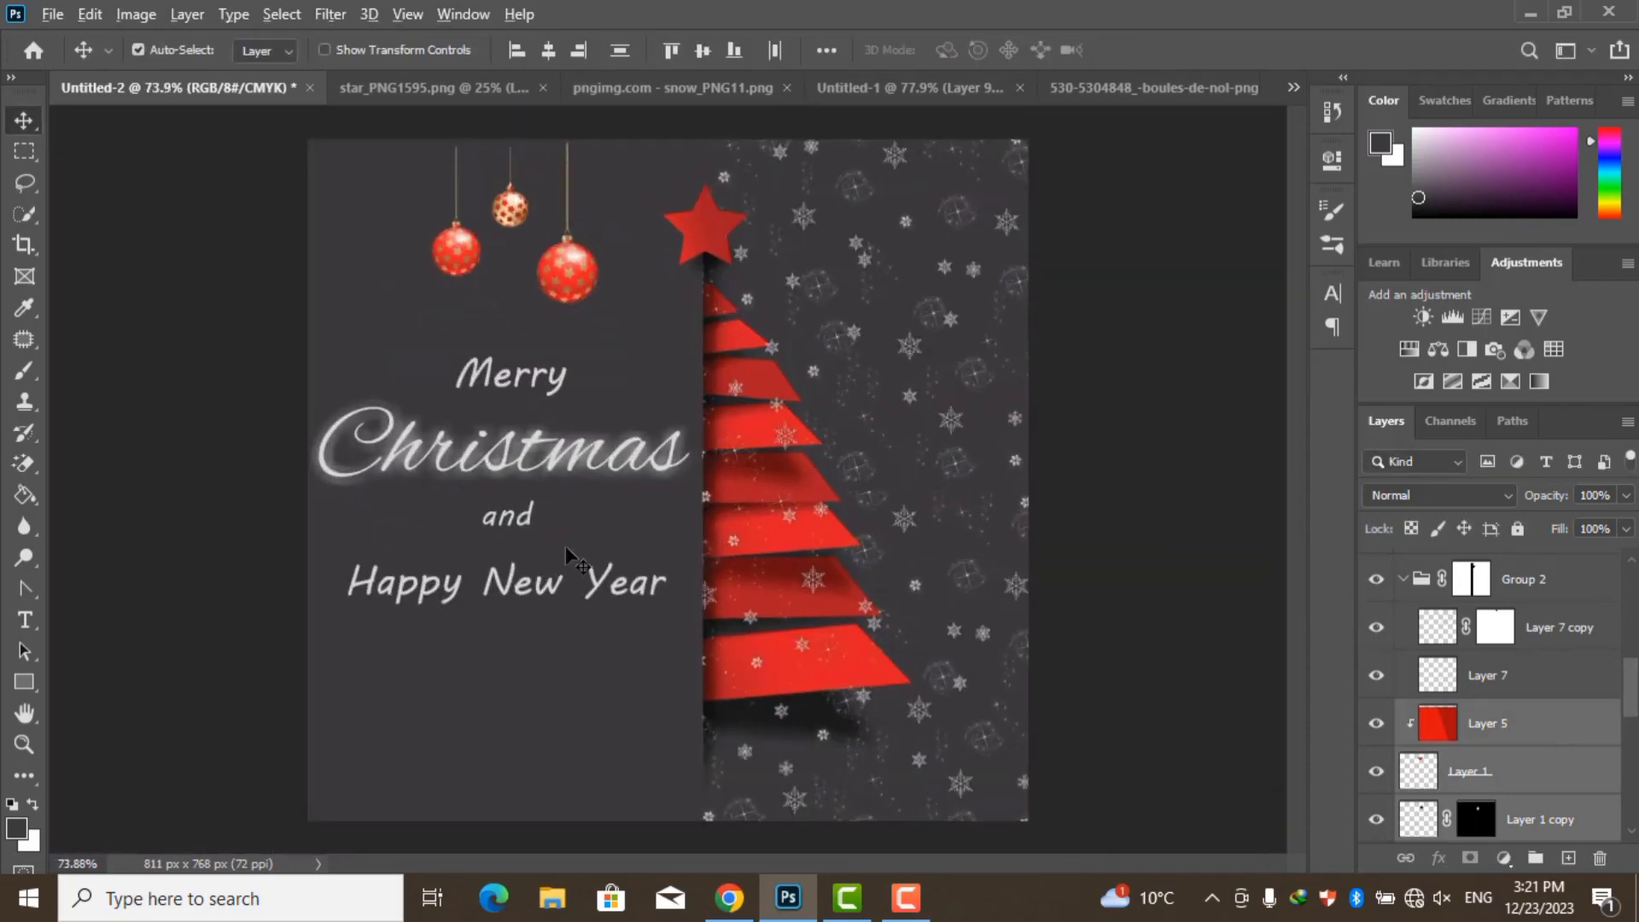
scroll(565, 554, "down", 1)
scroll(1516, 708, "up", 3)
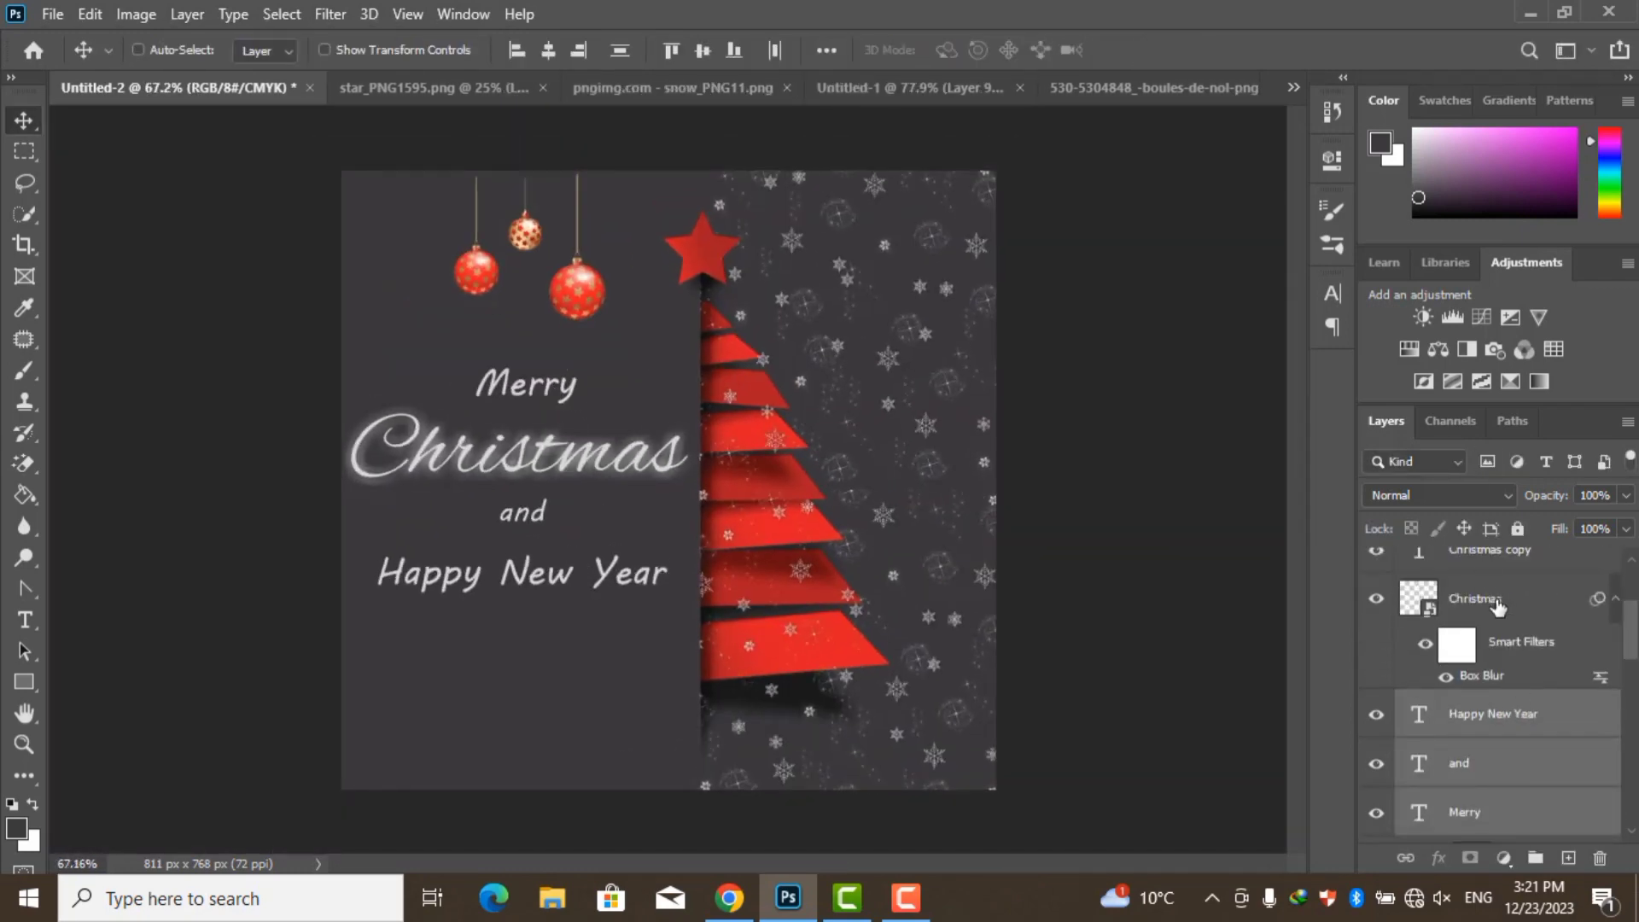
scroll(1498, 606, "up", 2)
Select the greeting layers including Christmas copy and move the block slightly lower
left_click(1489, 645, "shift")
key("ctrl+t")
left_click_drag(572, 534, 560, 558)
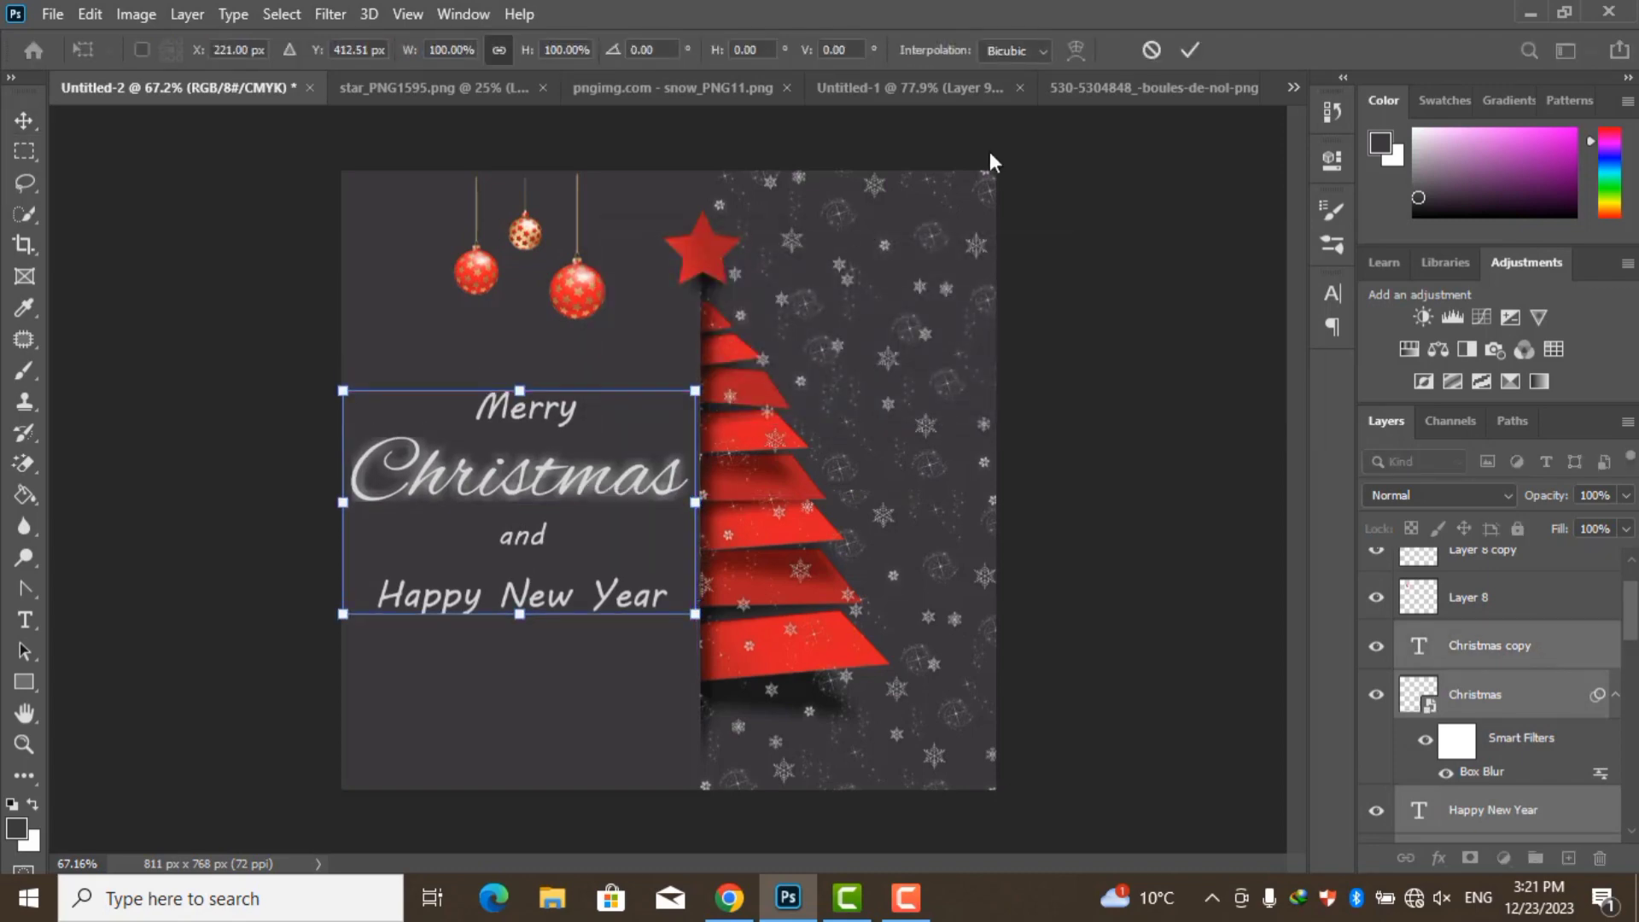
key("Return")
scroll(896, 622, "up", 1)
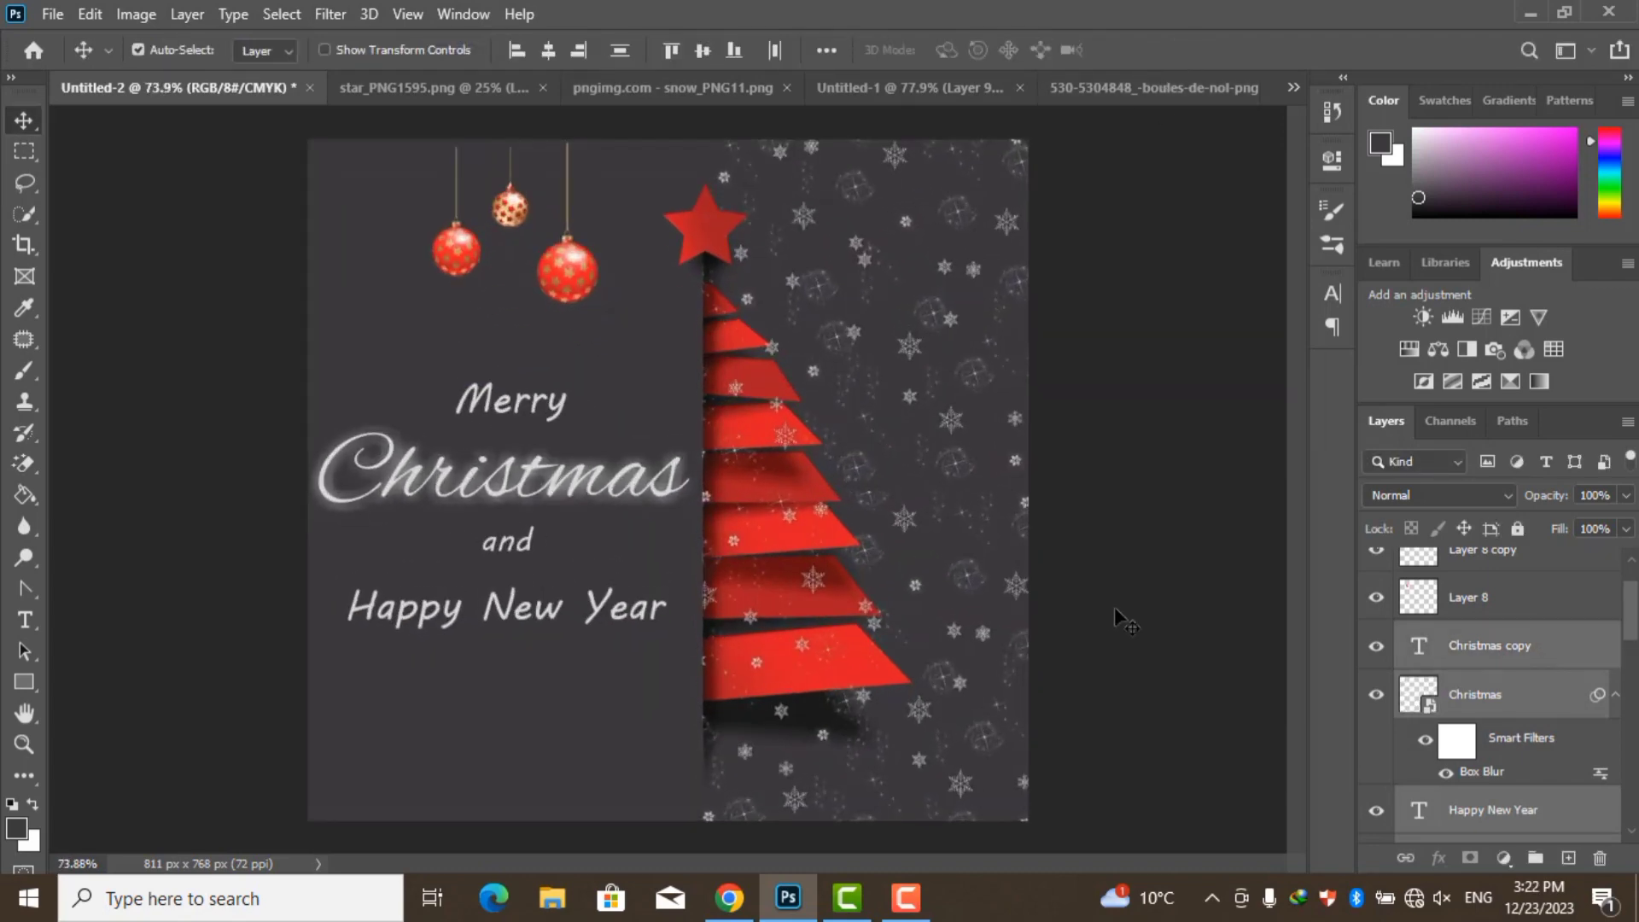